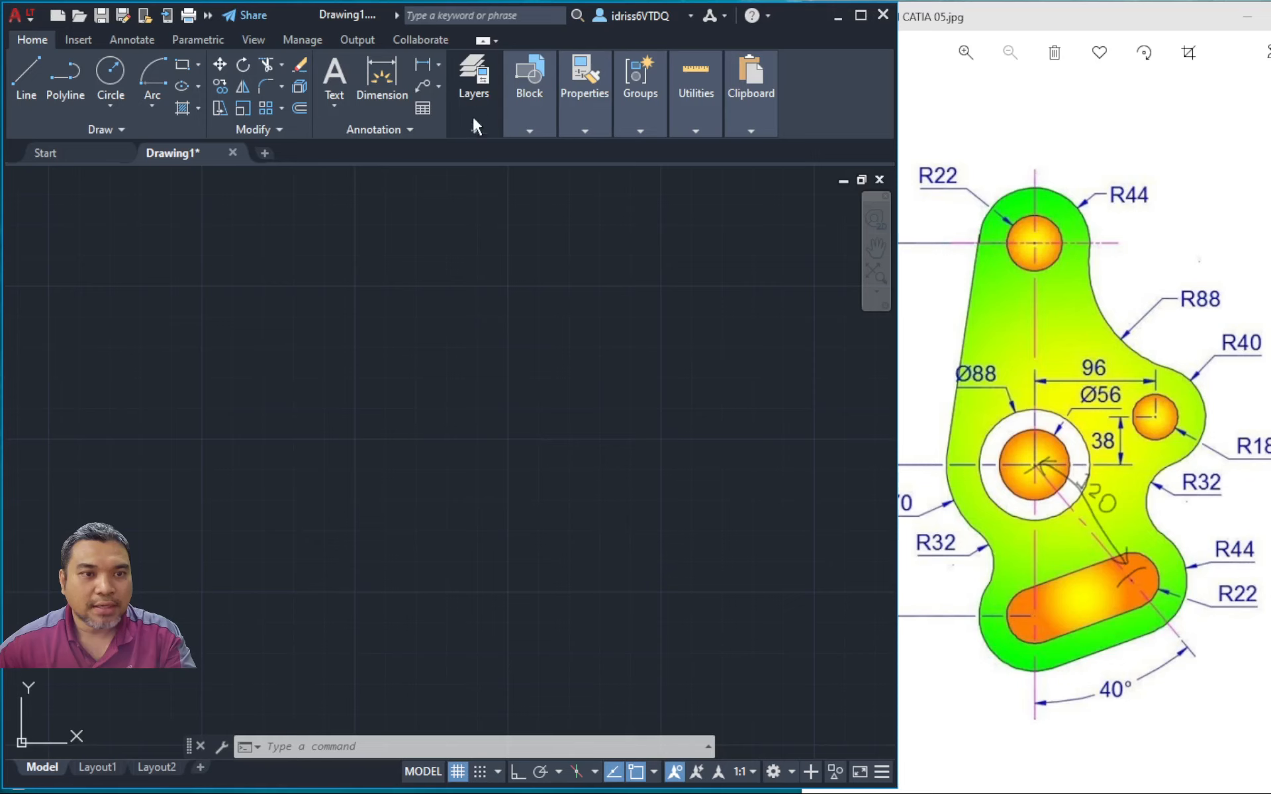
Open the layer properties, keep the CENTER2 linetype for the centerline layer, and make centerline the current layer
{"action": "left_click", "coordinate": [472, 82]}
{"action": "left_click", "coordinate": [480, 161]}
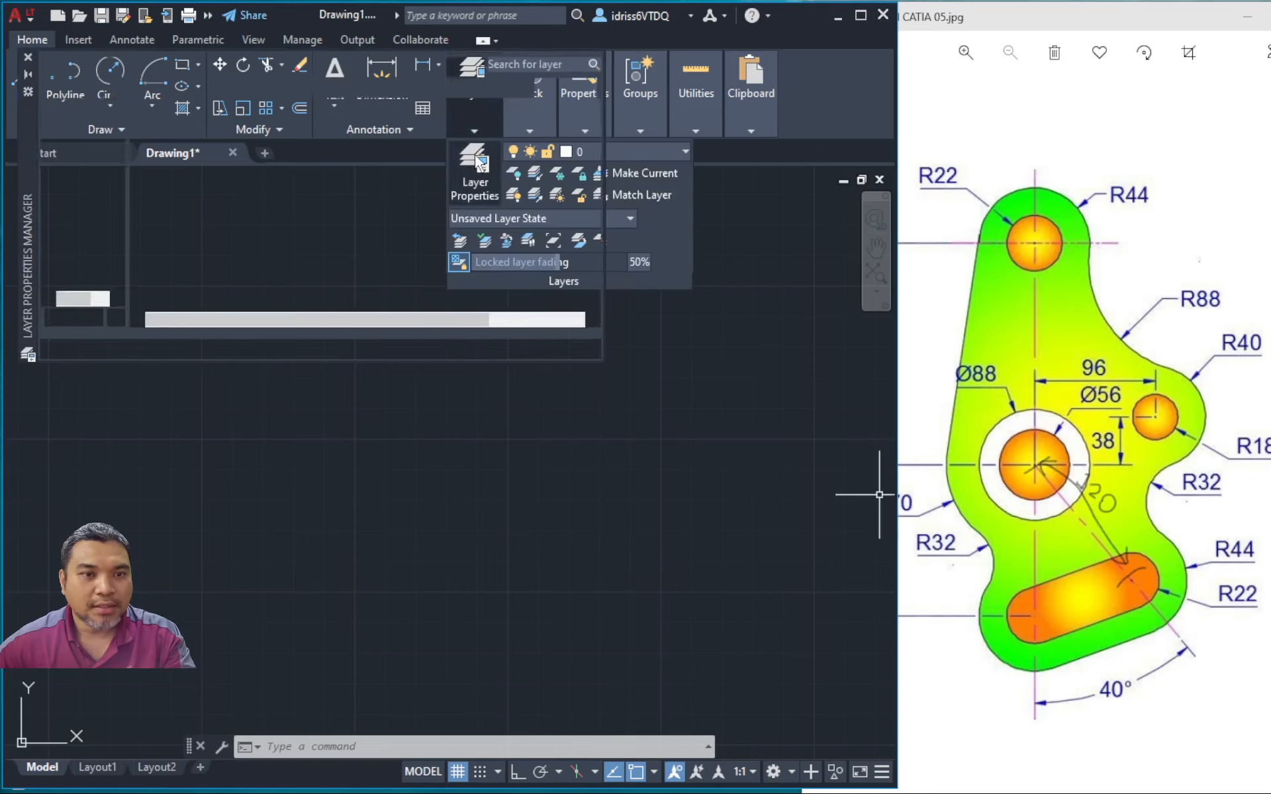
{"action": "left_click", "coordinate": [329, 141]}
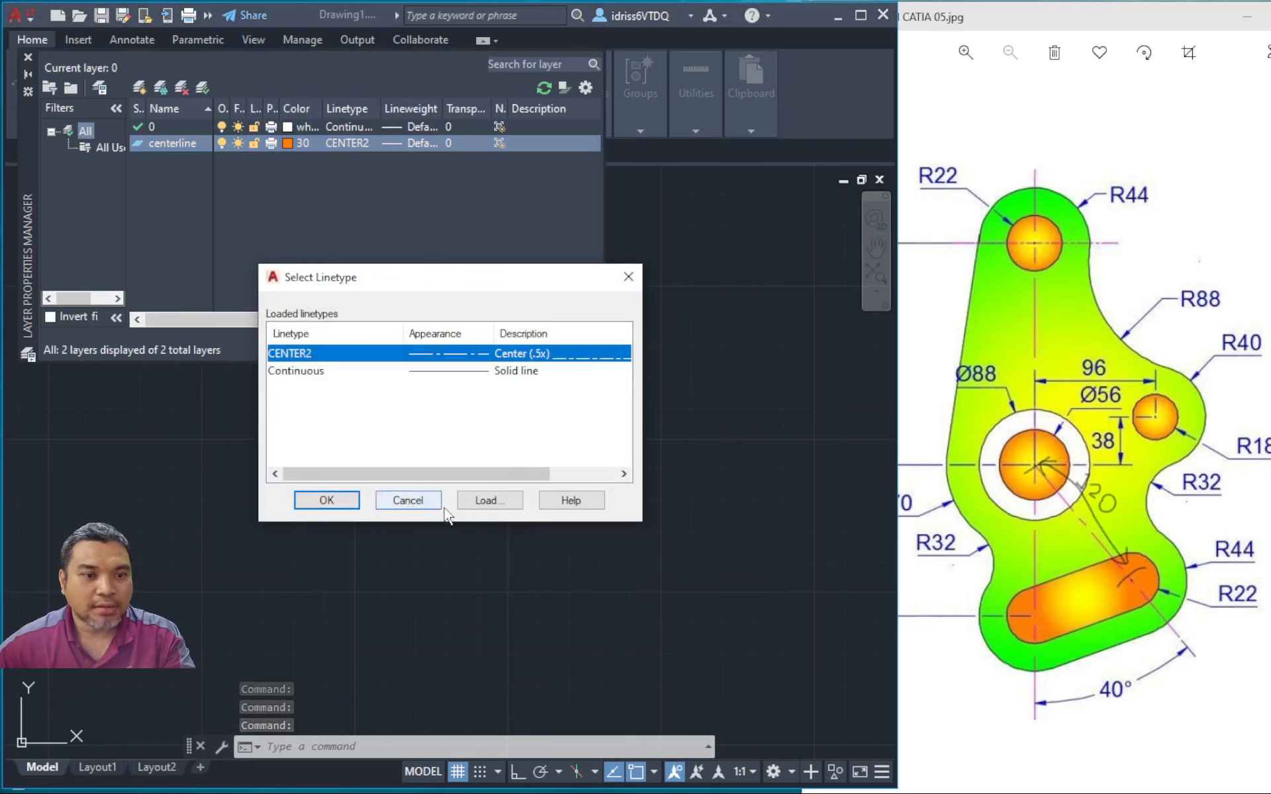
{"action": "left_click", "coordinate": [398, 500]}
{"action": "double_click", "coordinate": [140, 142]}
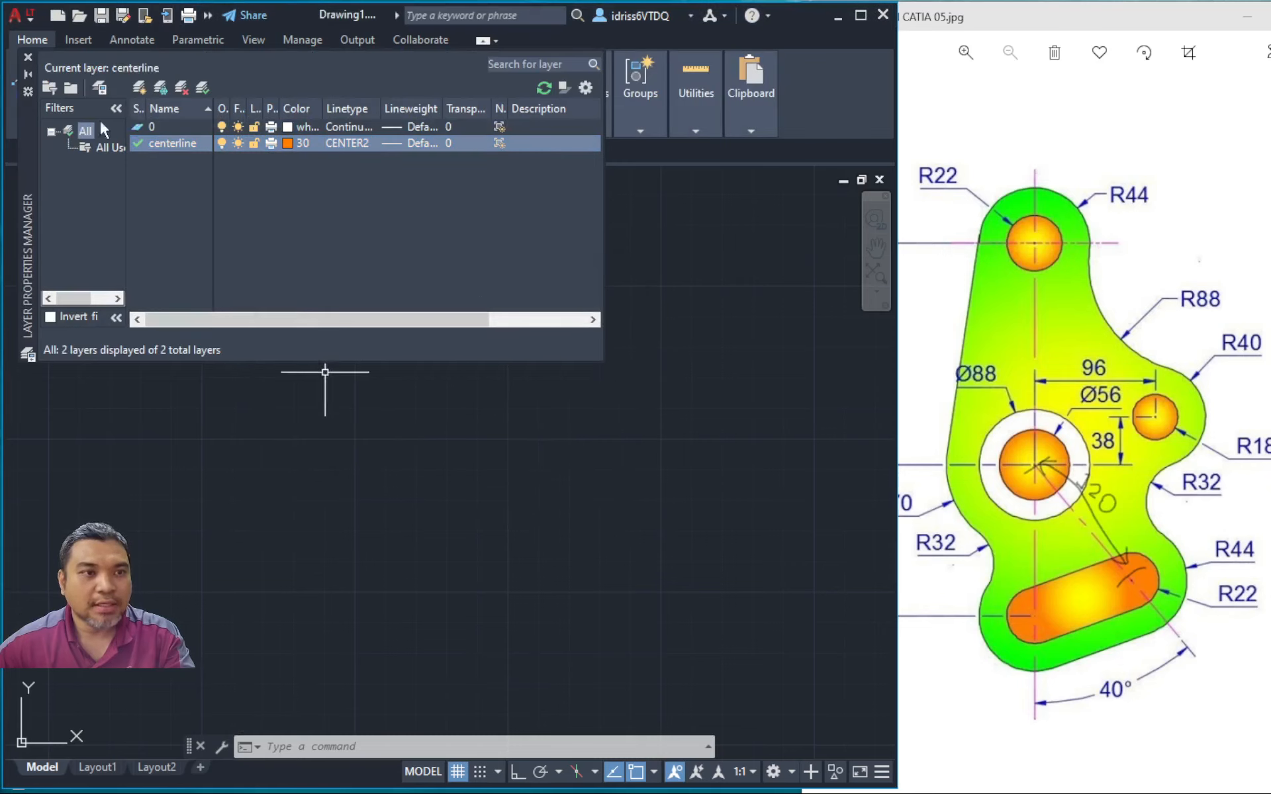
{"action": "left_click", "coordinate": [28, 57]}
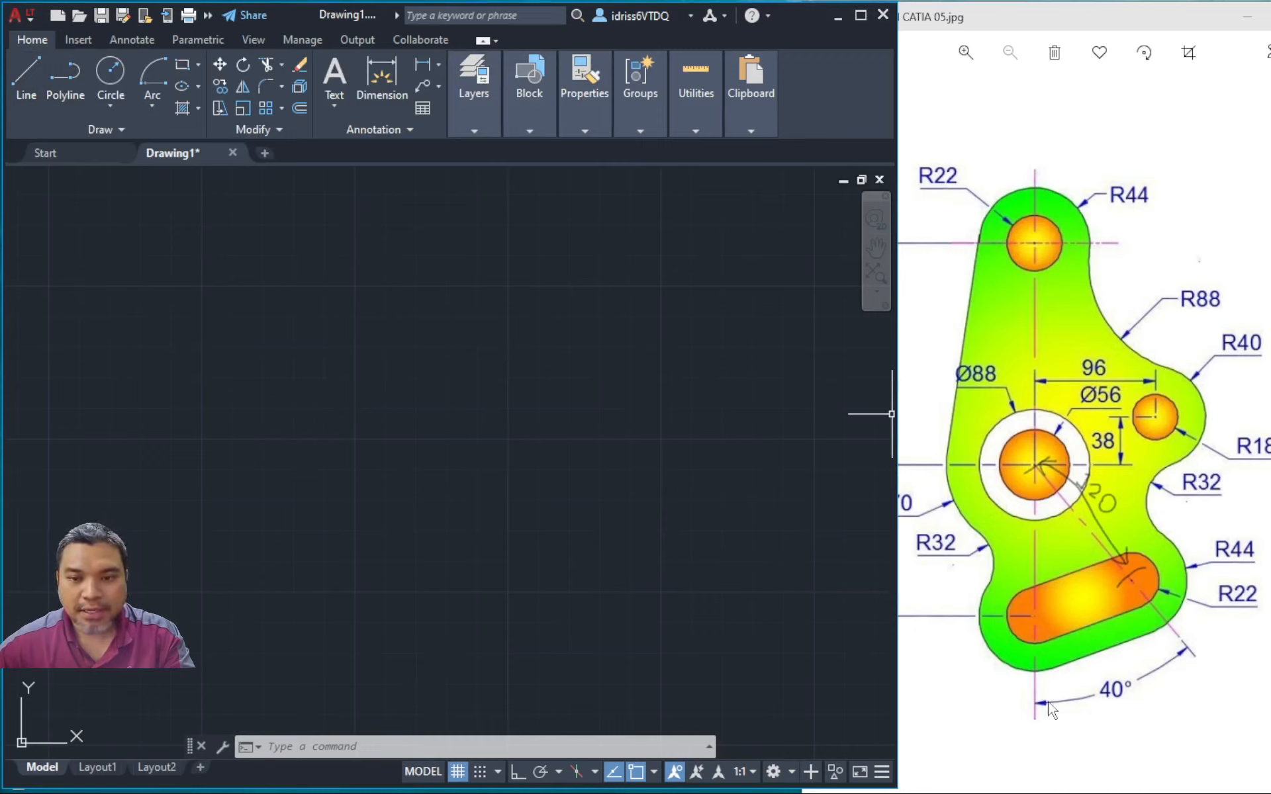
Narrow the CAD window so the reference image's 176 and 120 dimensions are uncovered beside it
{"action": "left_click", "coordinate": [1040, 746]}
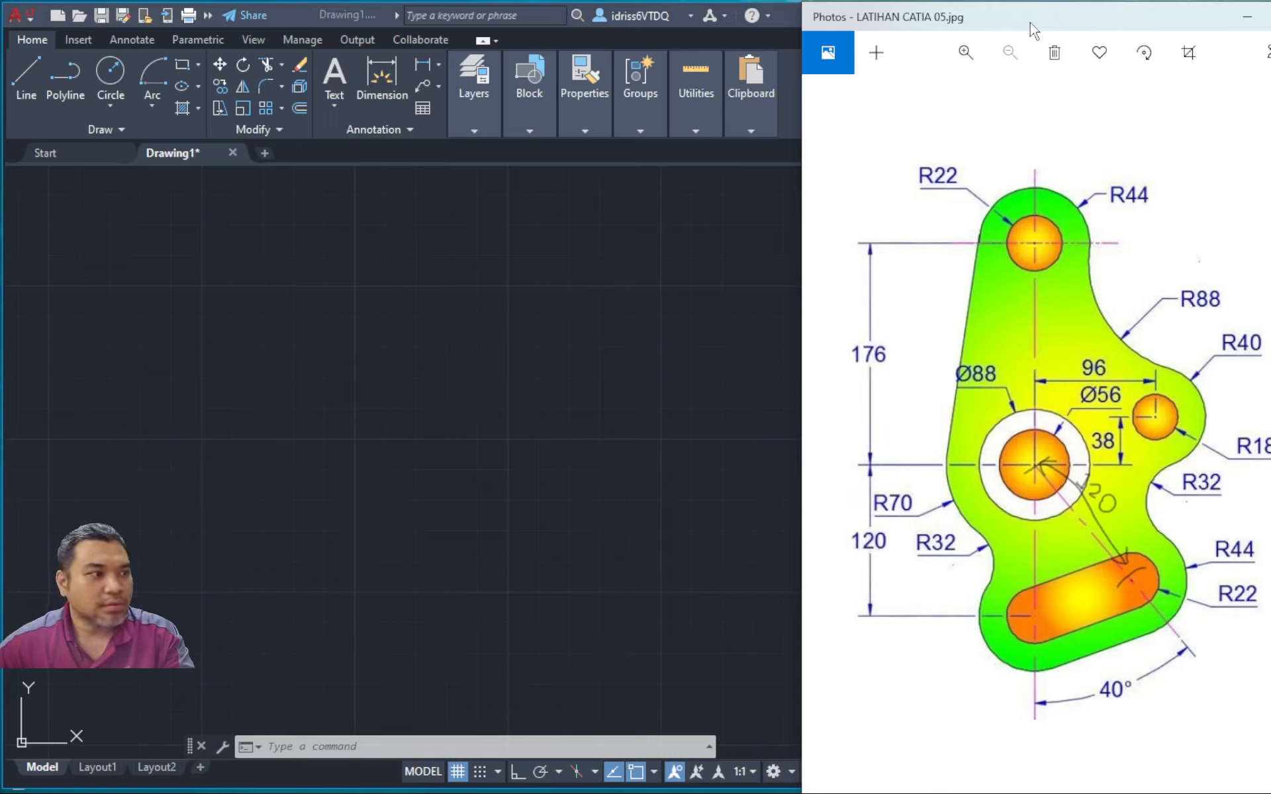
{"action": "left_click", "coordinate": [658, 193]}
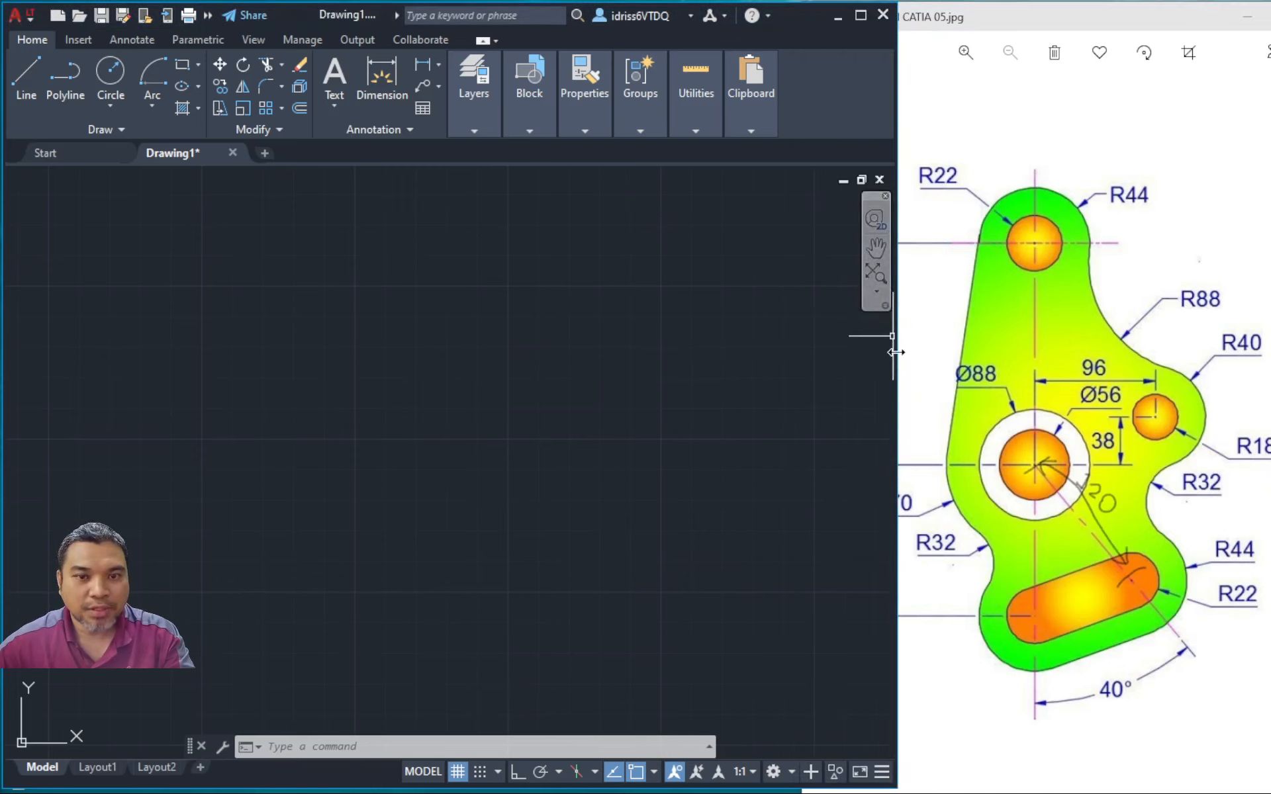
{"action": "left_click_drag", "start_coordinate": [896, 352], "coordinate": [839, 345]}
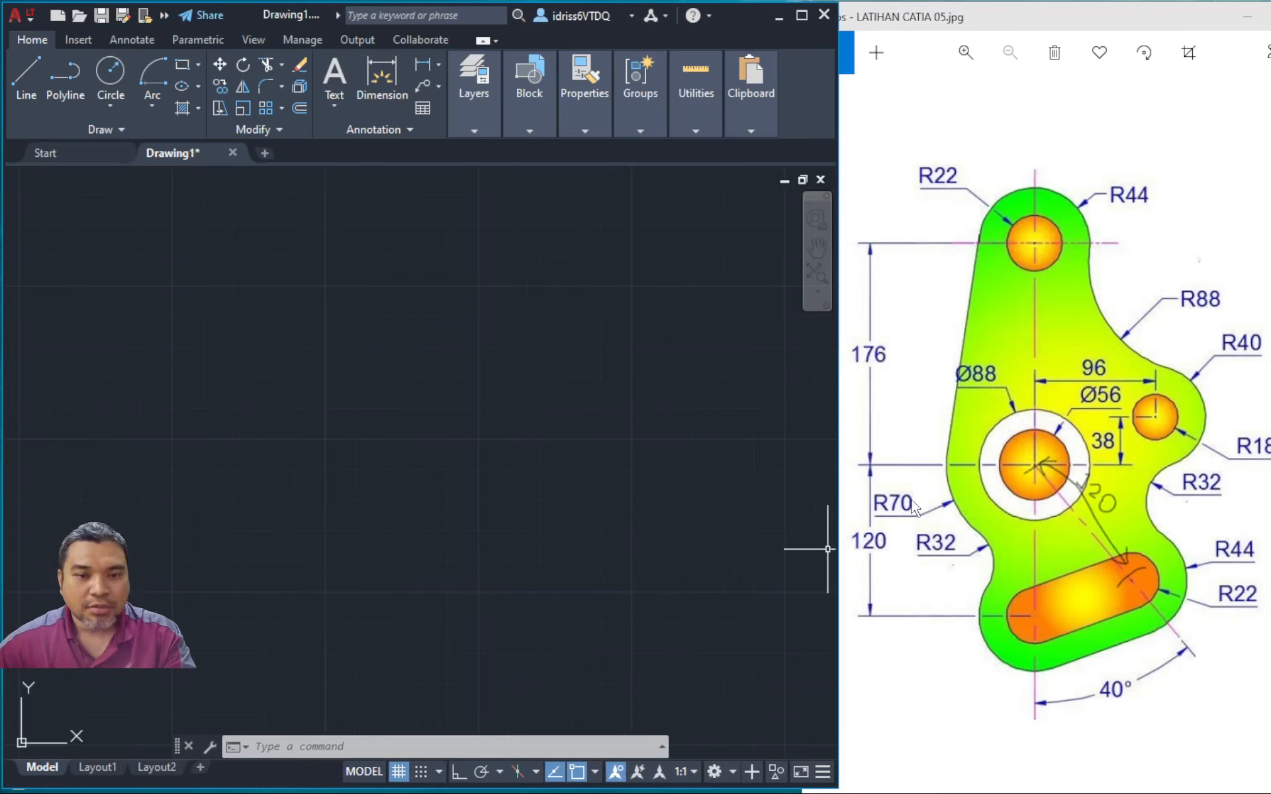
Draw a vertical centerline 120 units long downward from a free point in the drawing, with Ortho on
{"action": "left_click", "coordinate": [27, 76]}
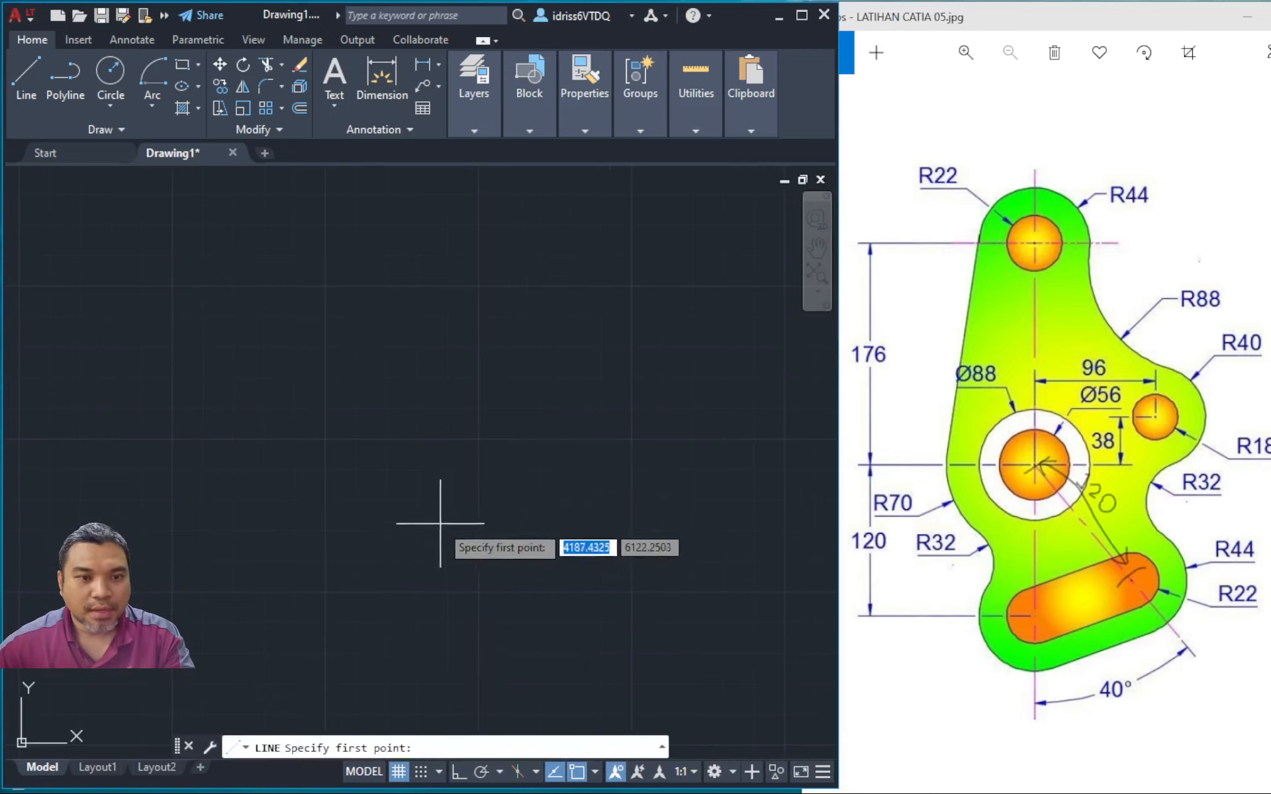
{"action": "left_click", "coordinate": [484, 445]}
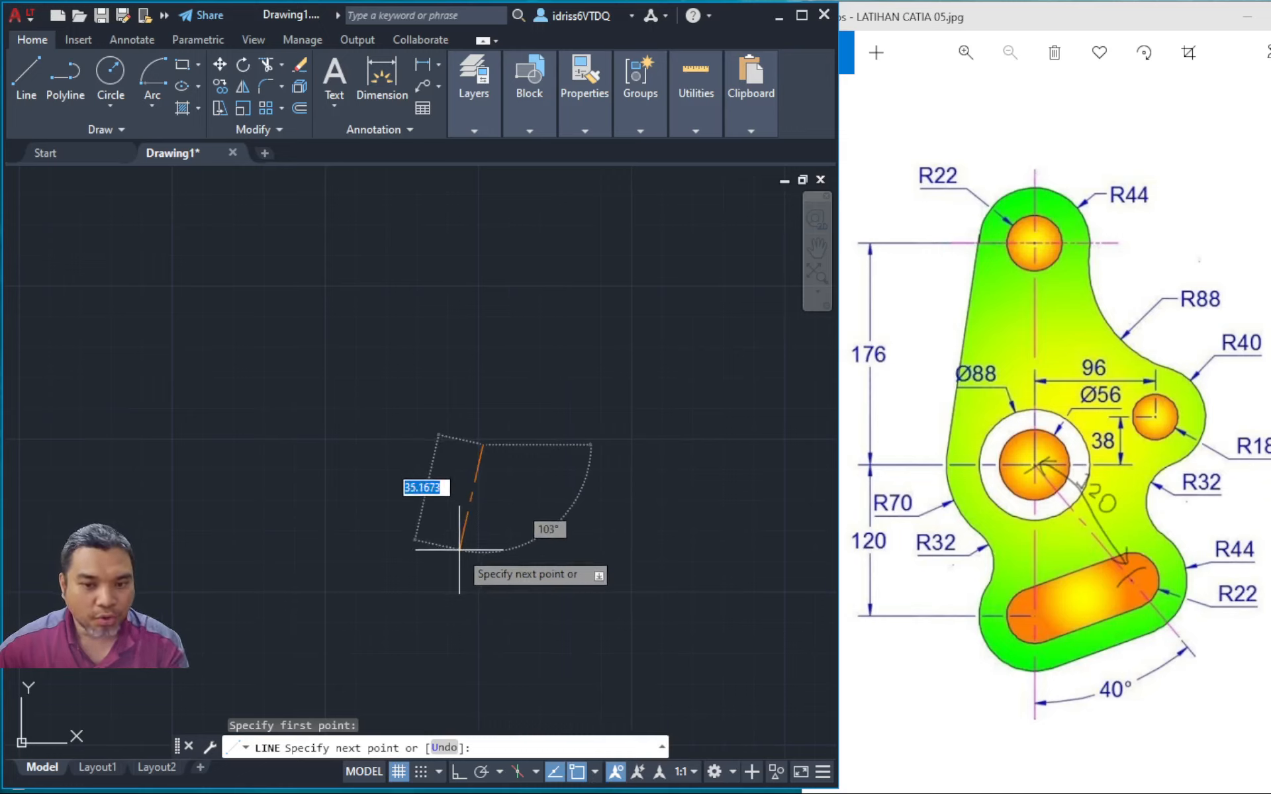
{"action": "left_click", "coordinate": [458, 774]}
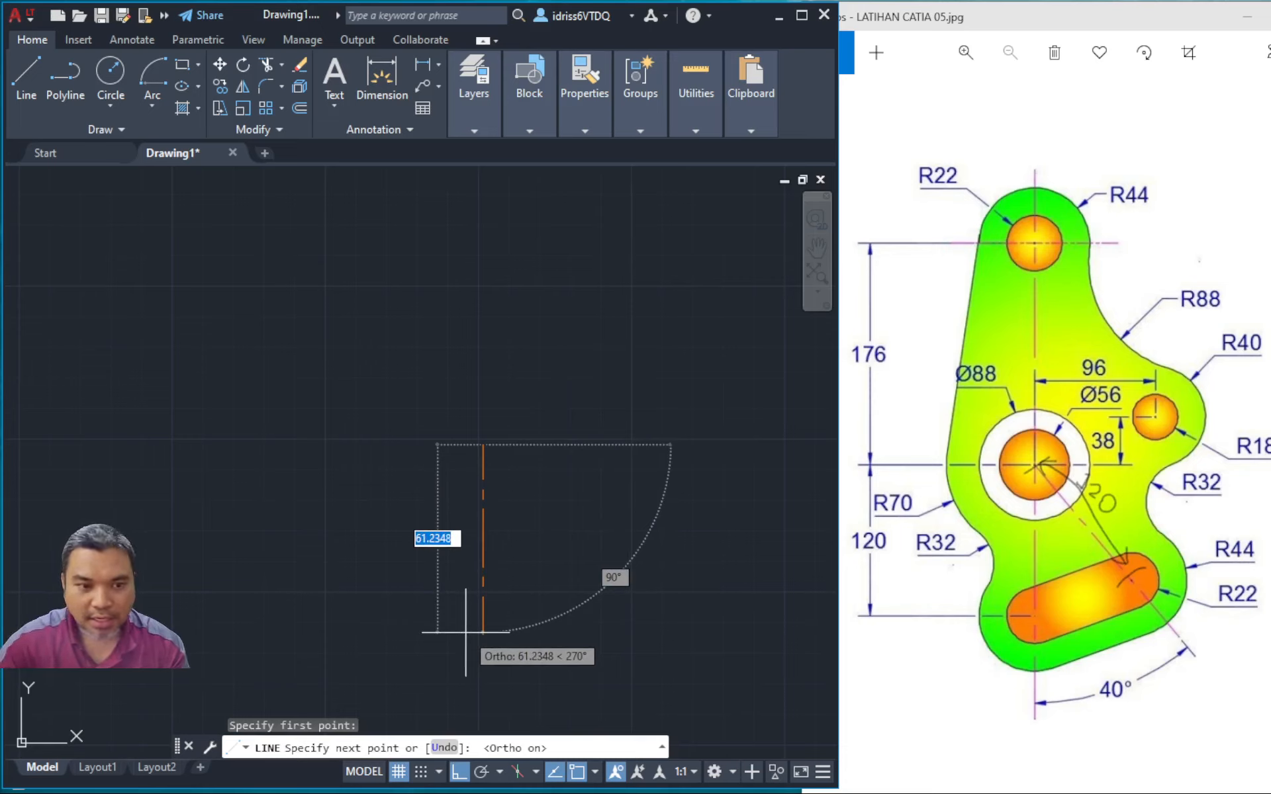
{"action": "type", "text": "120"}
{"action": "key", "text": "Return"}
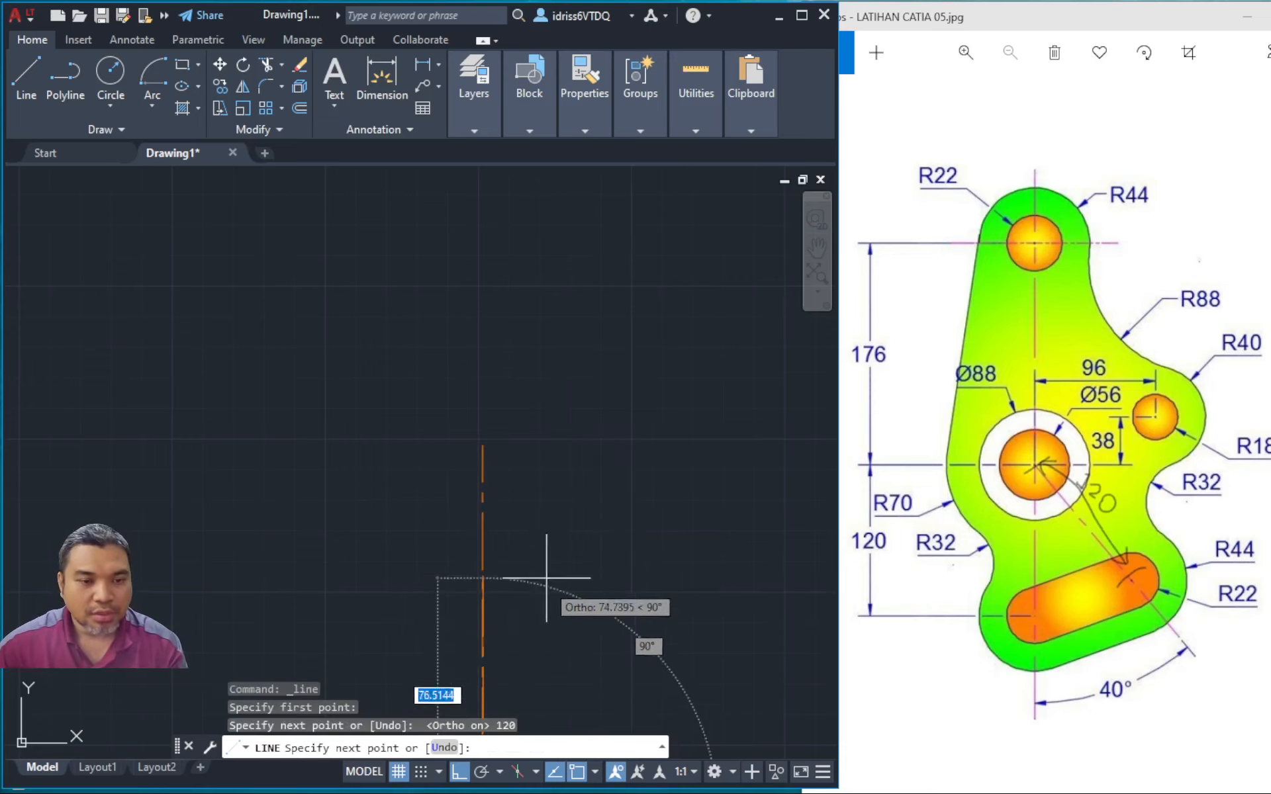
{"action": "scroll", "coordinate": [500, 475], "scroll_direction": "down", "scroll_amount": 8}
{"action": "scroll", "coordinate": [500, 468], "scroll_direction": "up", "scroll_amount": 6}
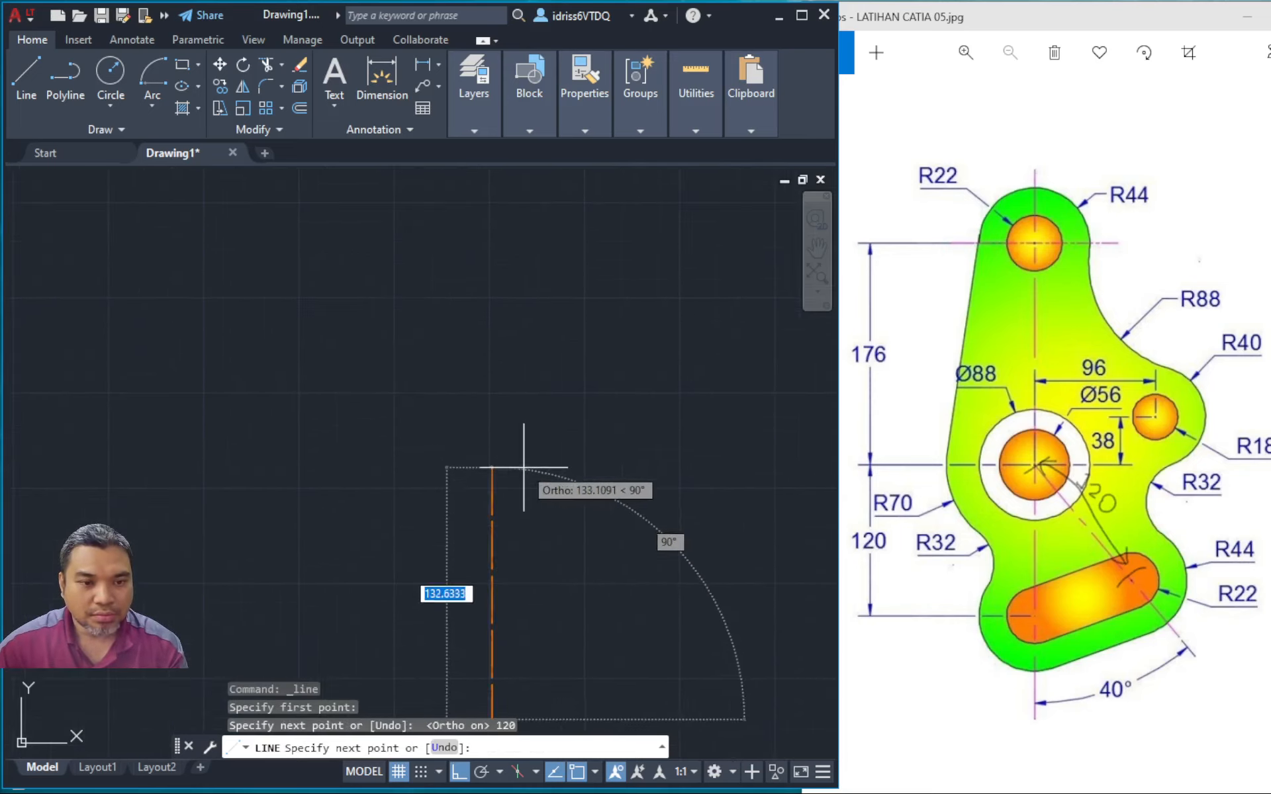
{"action": "scroll", "coordinate": [513, 410], "scroll_direction": "up", "scroll_amount": 2}
{"action": "scroll", "coordinate": [560, 553], "scroll_direction": "down", "scroll_amount": 4}
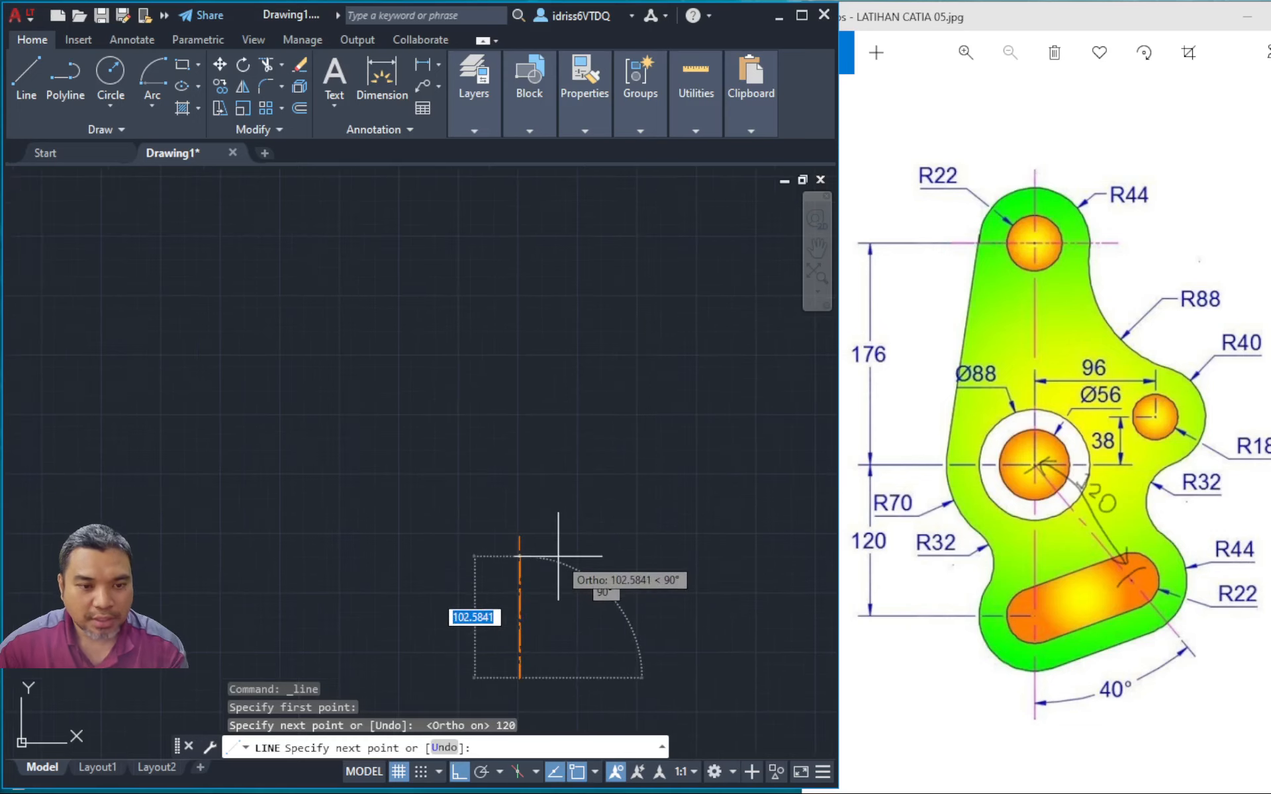
{"action": "key", "text": "Escape"}
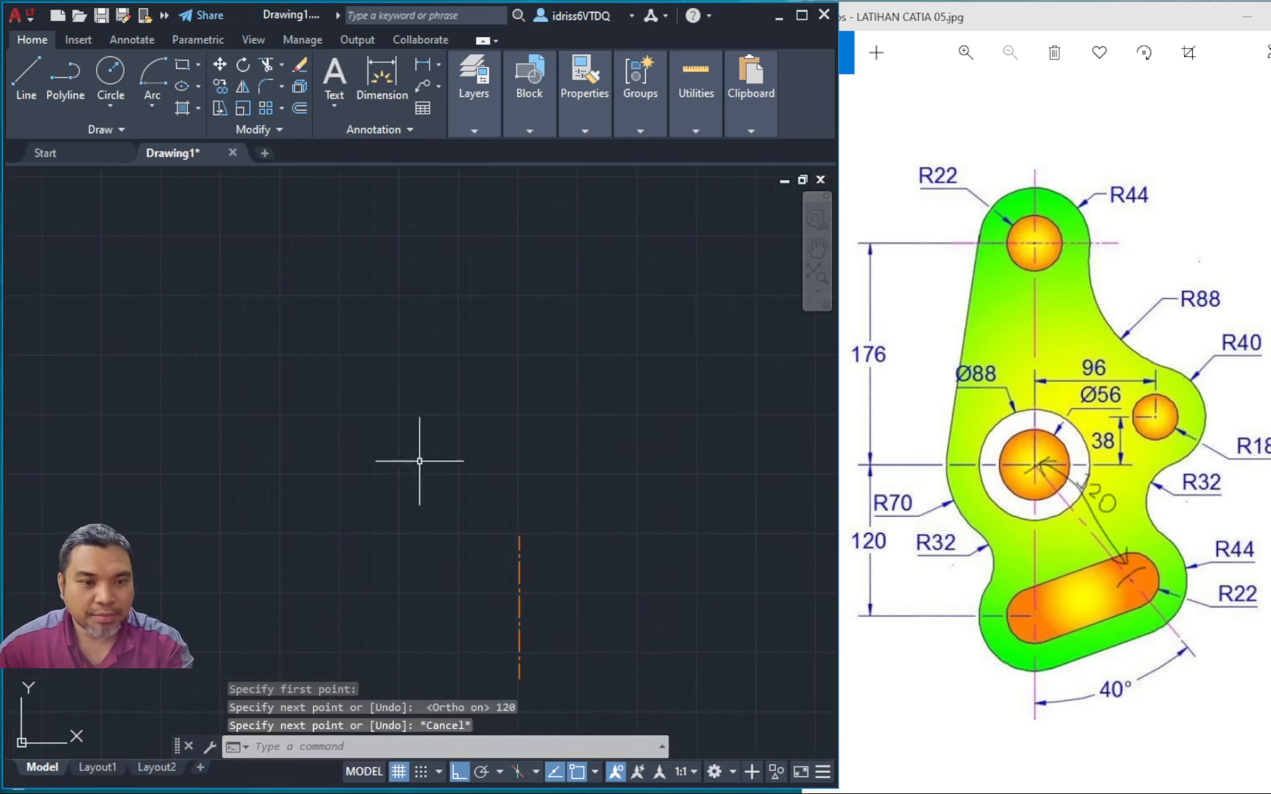
Draw a vertical centerline 176 units long upward from the top end of the 120-unit line, and turn Ortho off
{"action": "left_click", "coordinate": [30, 68]}
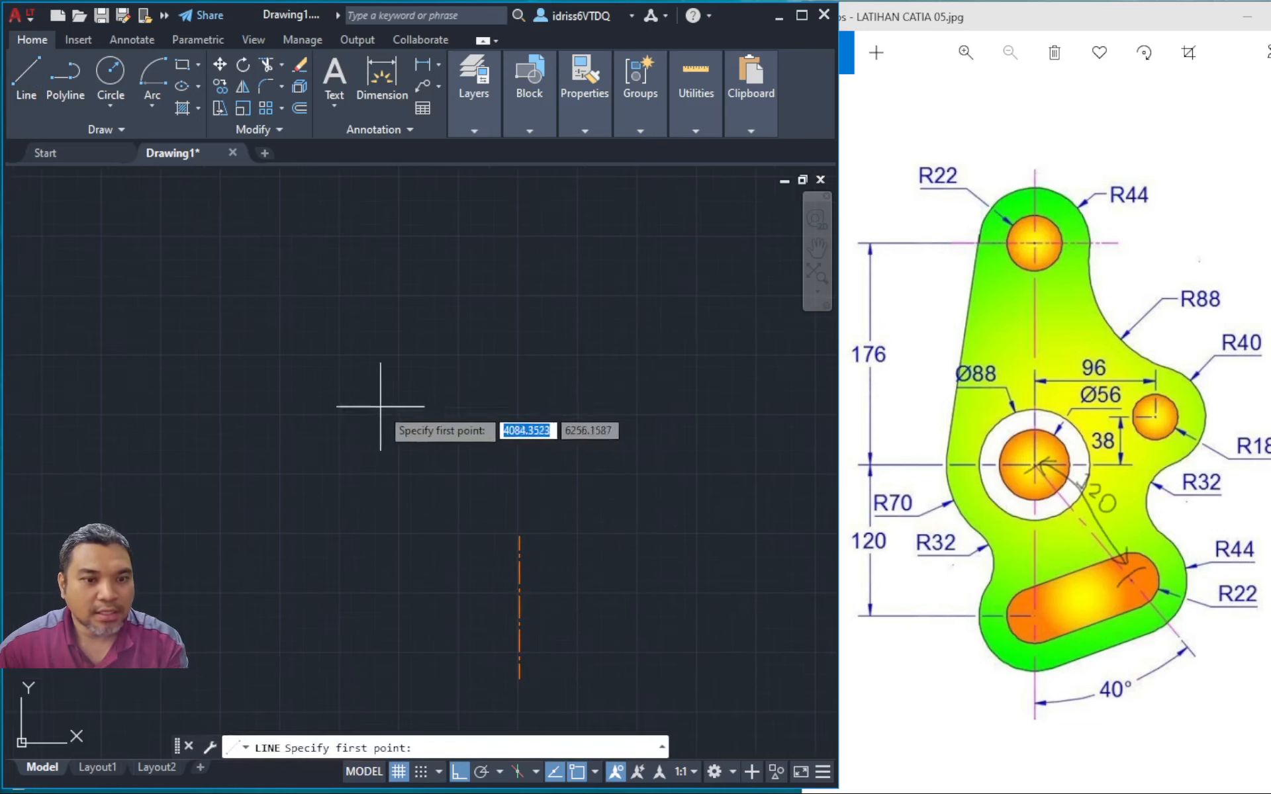
{"action": "left_click", "coordinate": [520, 535]}
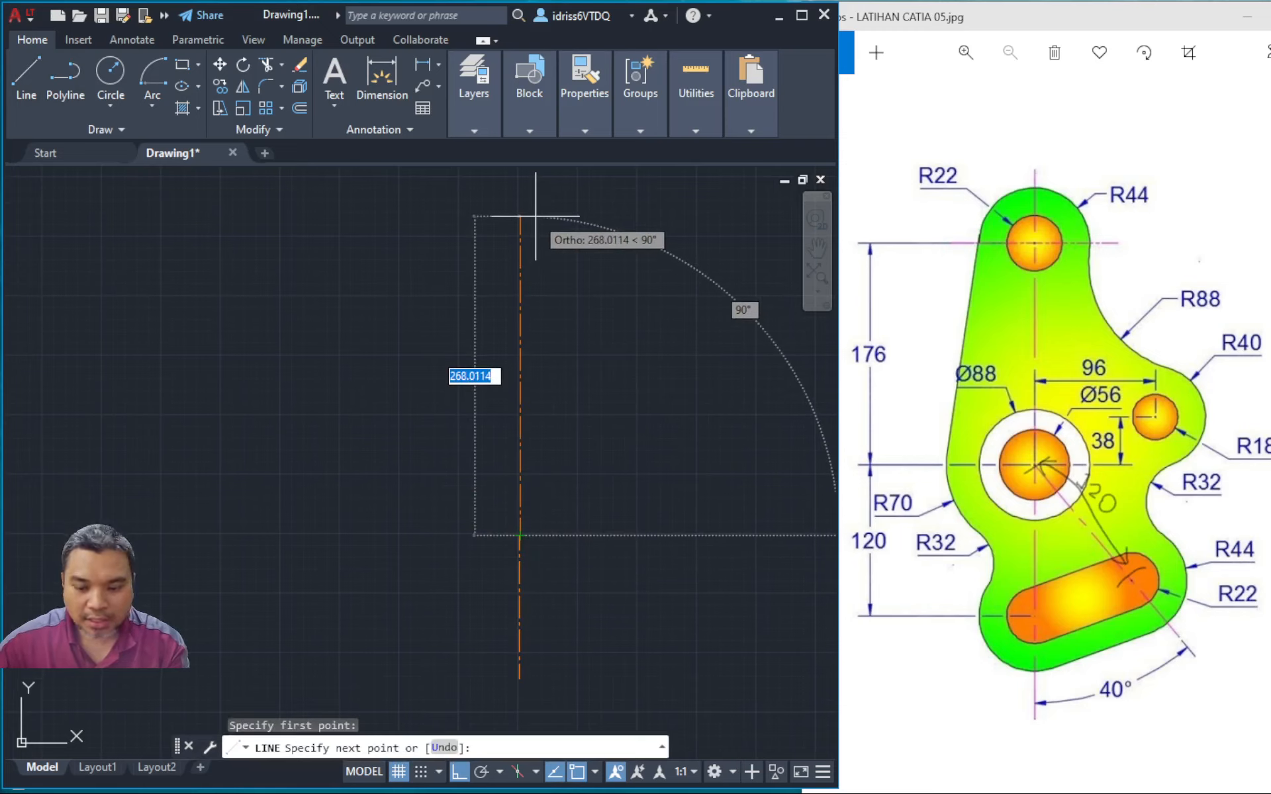
{"action": "type", "text": "176"}
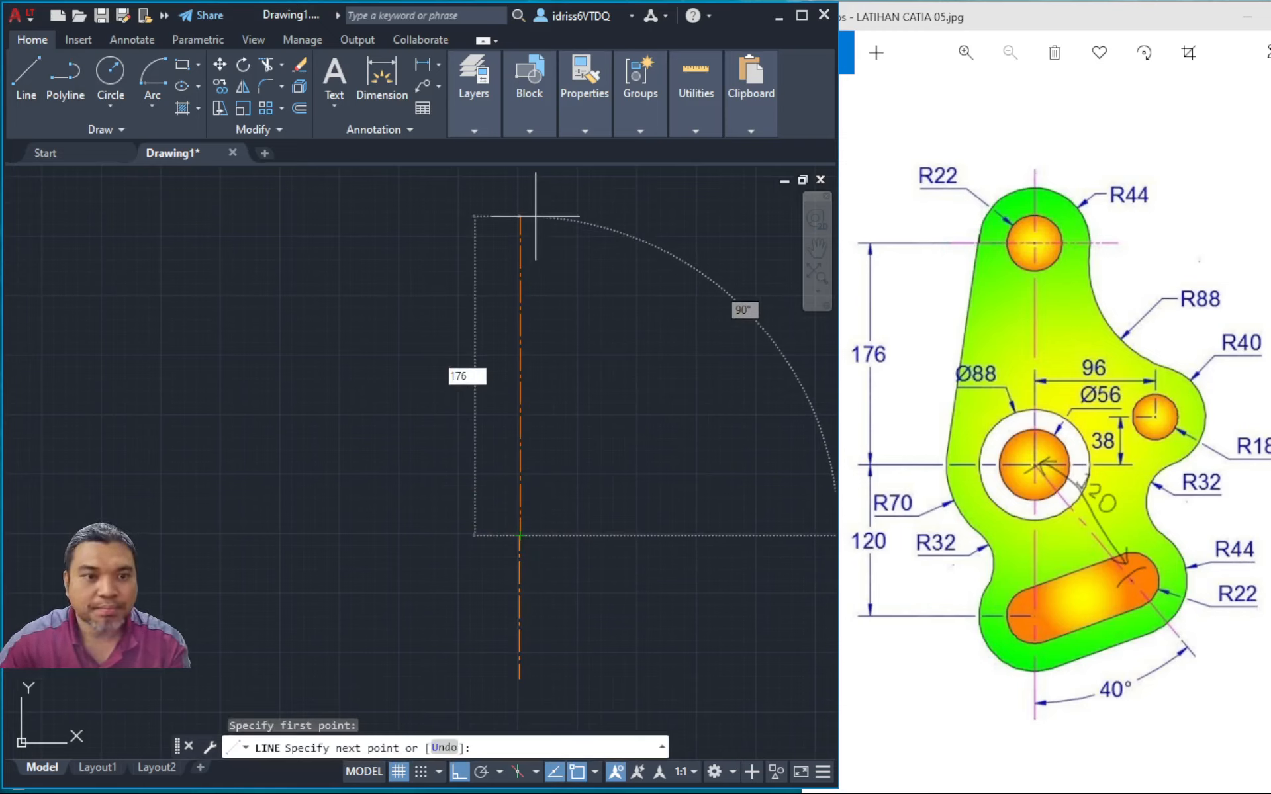
{"action": "key", "text": "Return"}
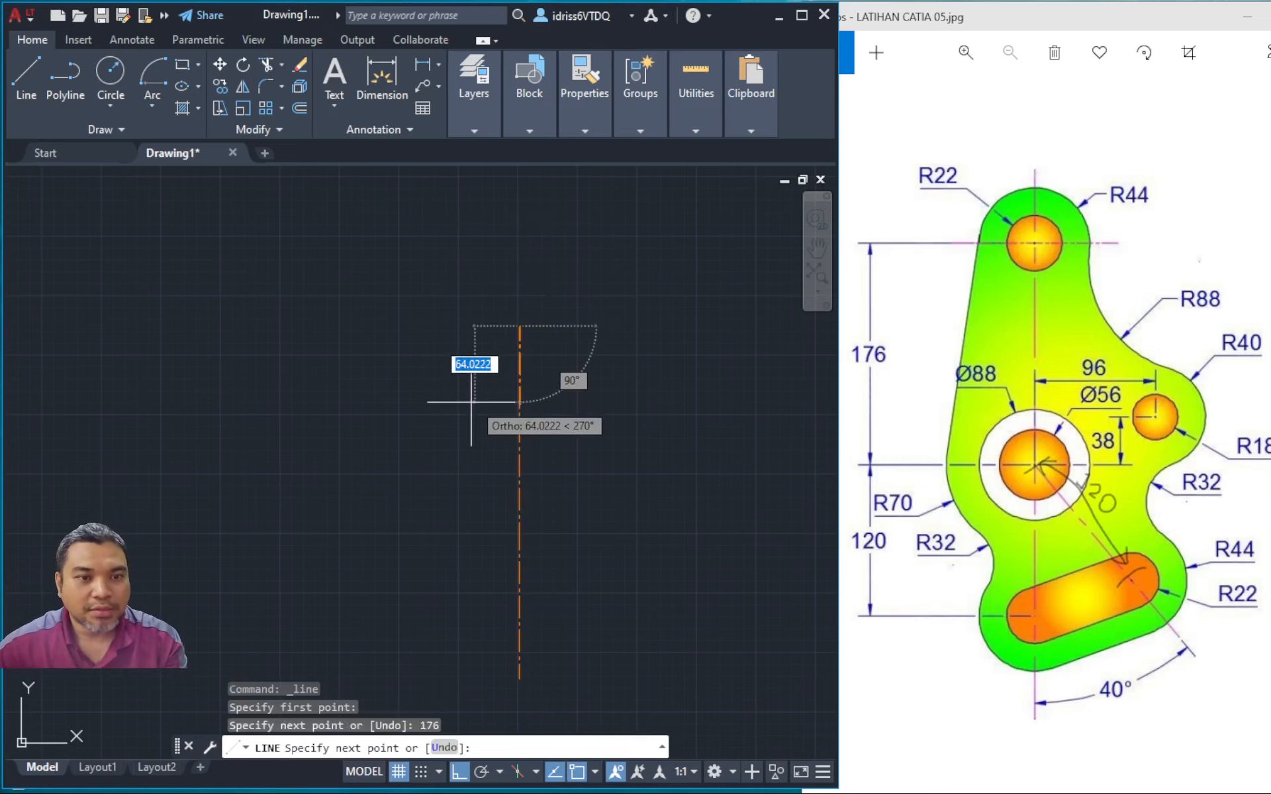
{"action": "left_click", "coordinate": [458, 772]}
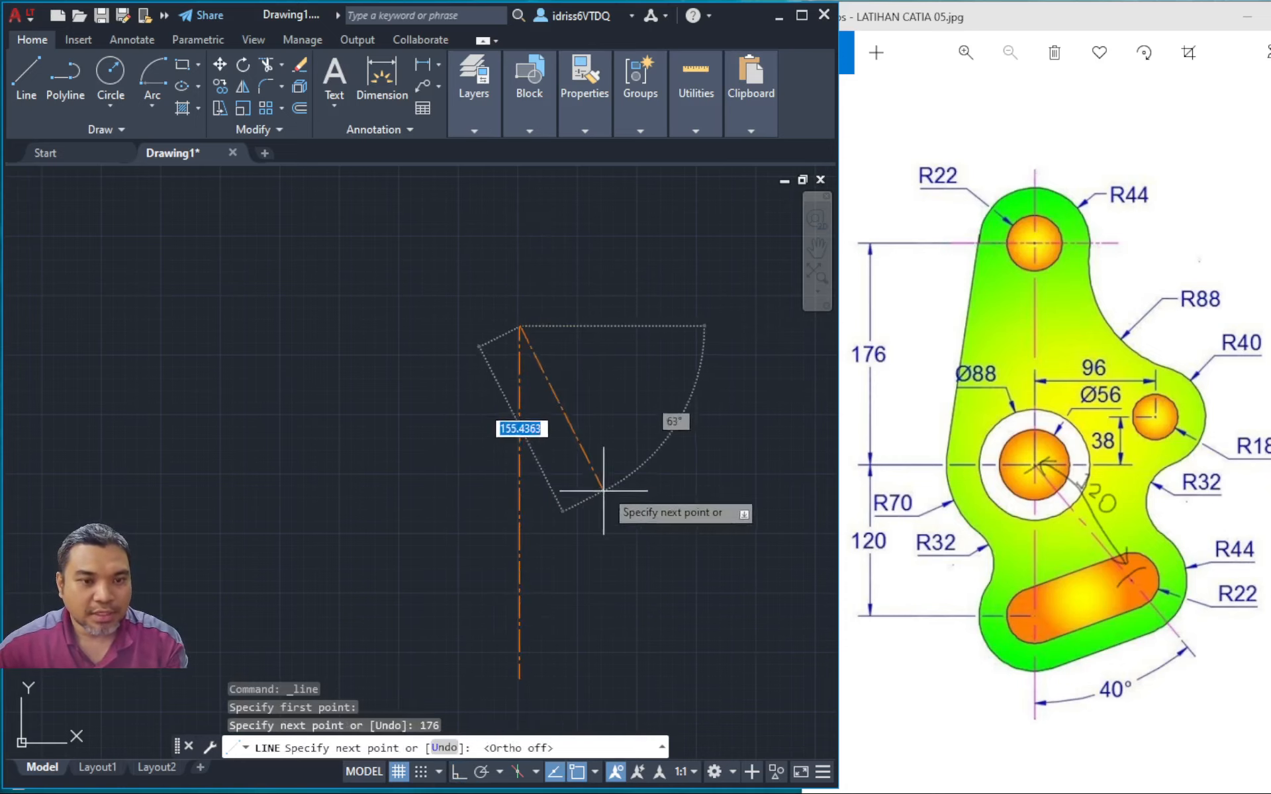
{"action": "key", "text": "Escape"}
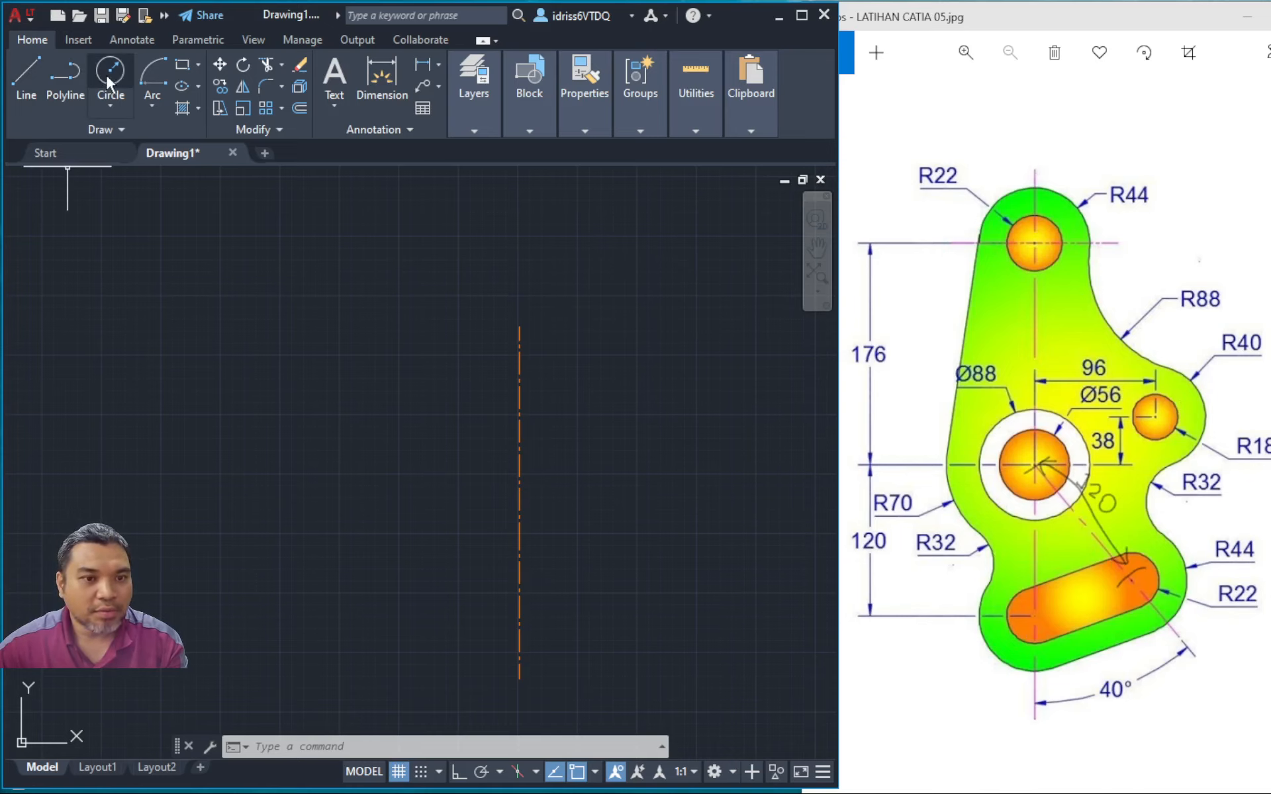
Make layer 0 the current layer for the part's outlines
{"action": "middle_click_drag", "start_coordinate": [539, 441], "coordinate": [523, 402]}
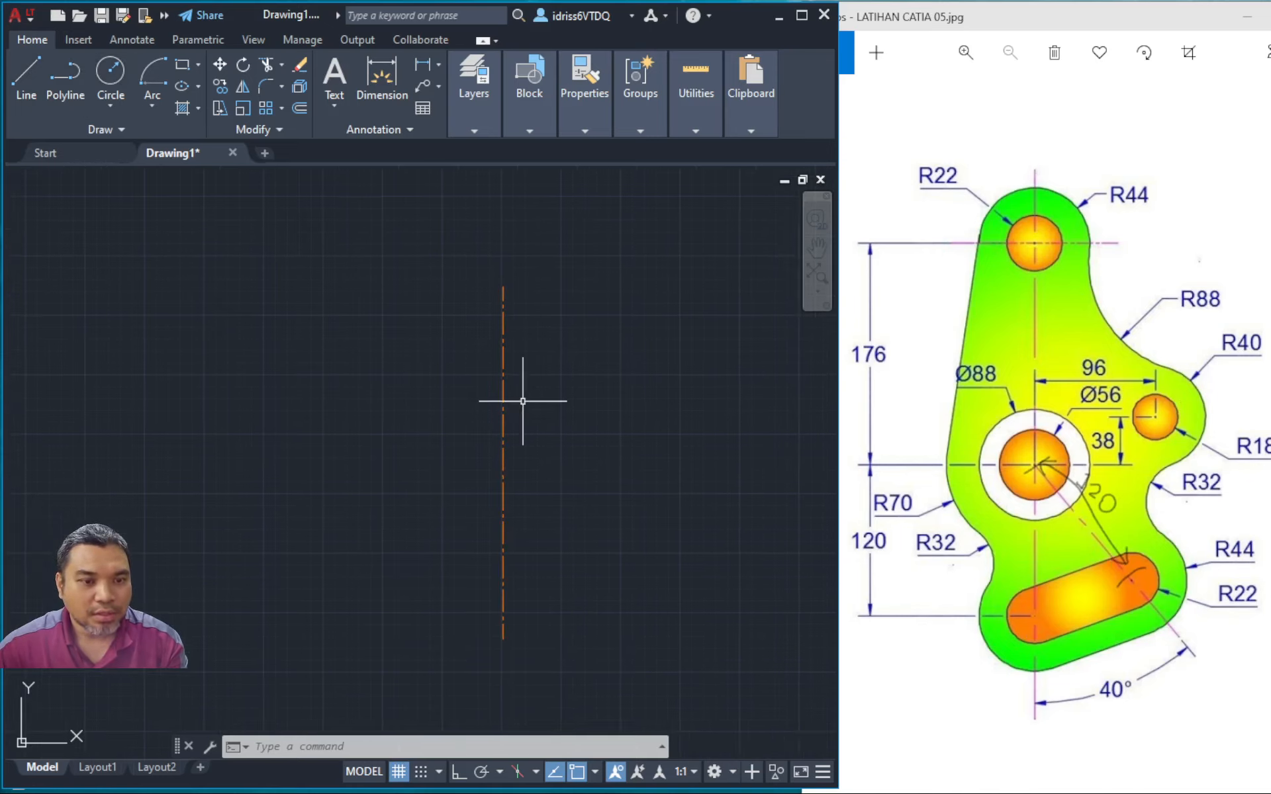
{"action": "scroll", "coordinate": [523, 402], "scroll_direction": "up", "scroll_amount": 4}
{"action": "scroll", "coordinate": [520, 407], "scroll_direction": "down", "scroll_amount": 2}
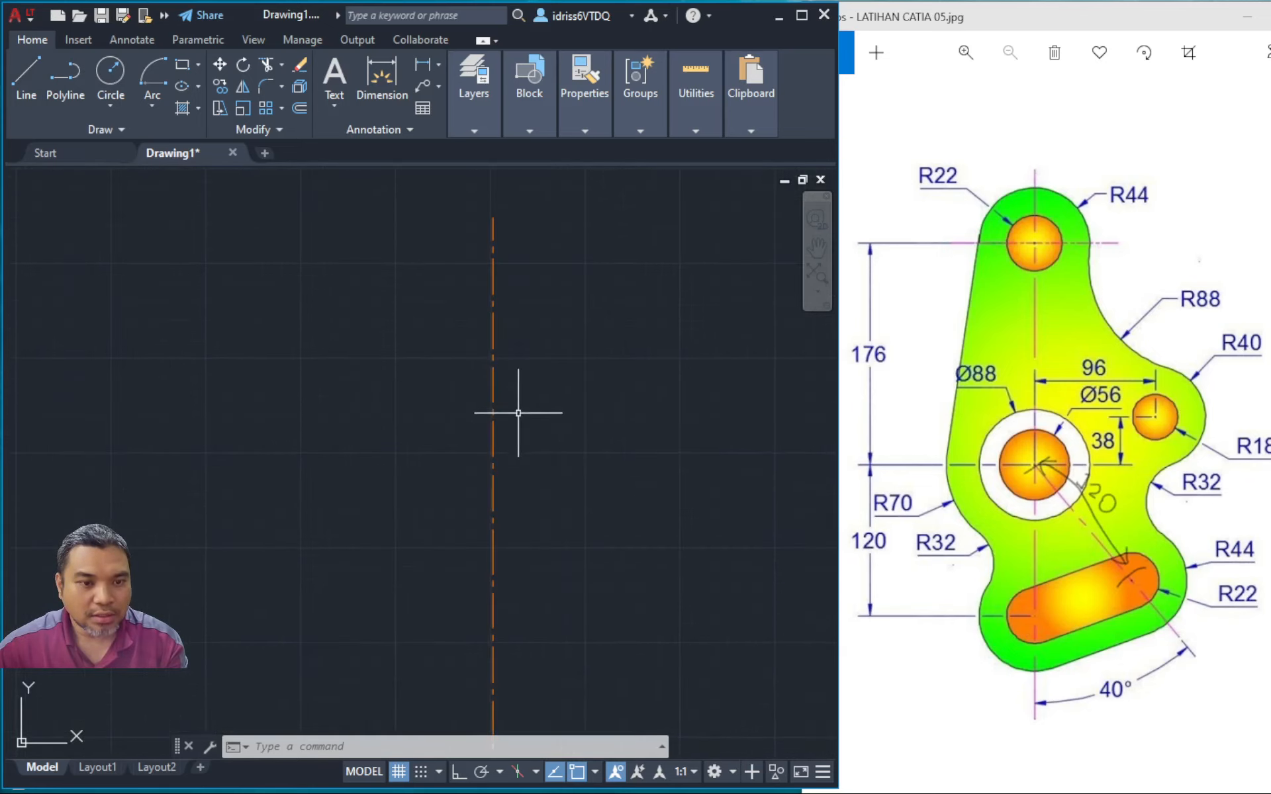
{"action": "middle_click_drag", "start_coordinate": [521, 425], "coordinate": [547, 394]}
{"action": "scroll", "coordinate": [548, 392], "scroll_direction": "down", "scroll_amount": 2}
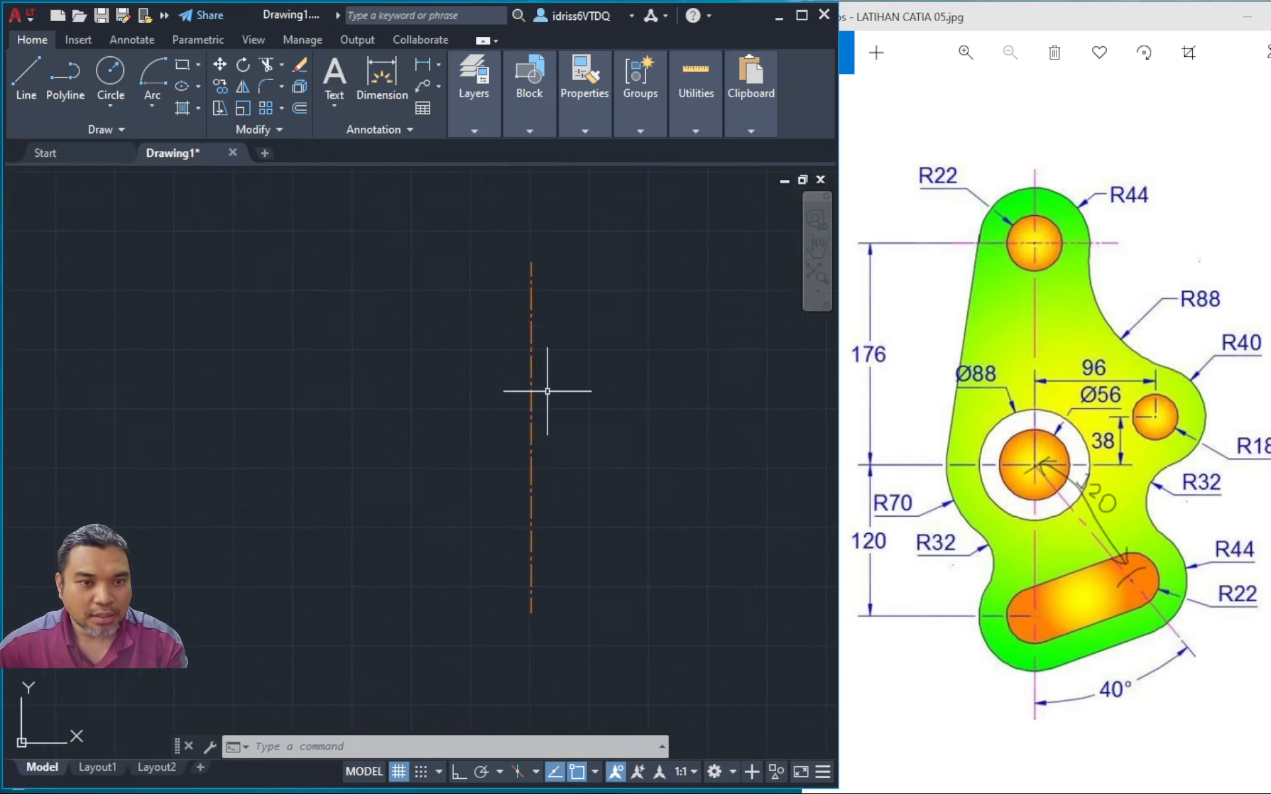
{"action": "left_click", "coordinate": [105, 82]}
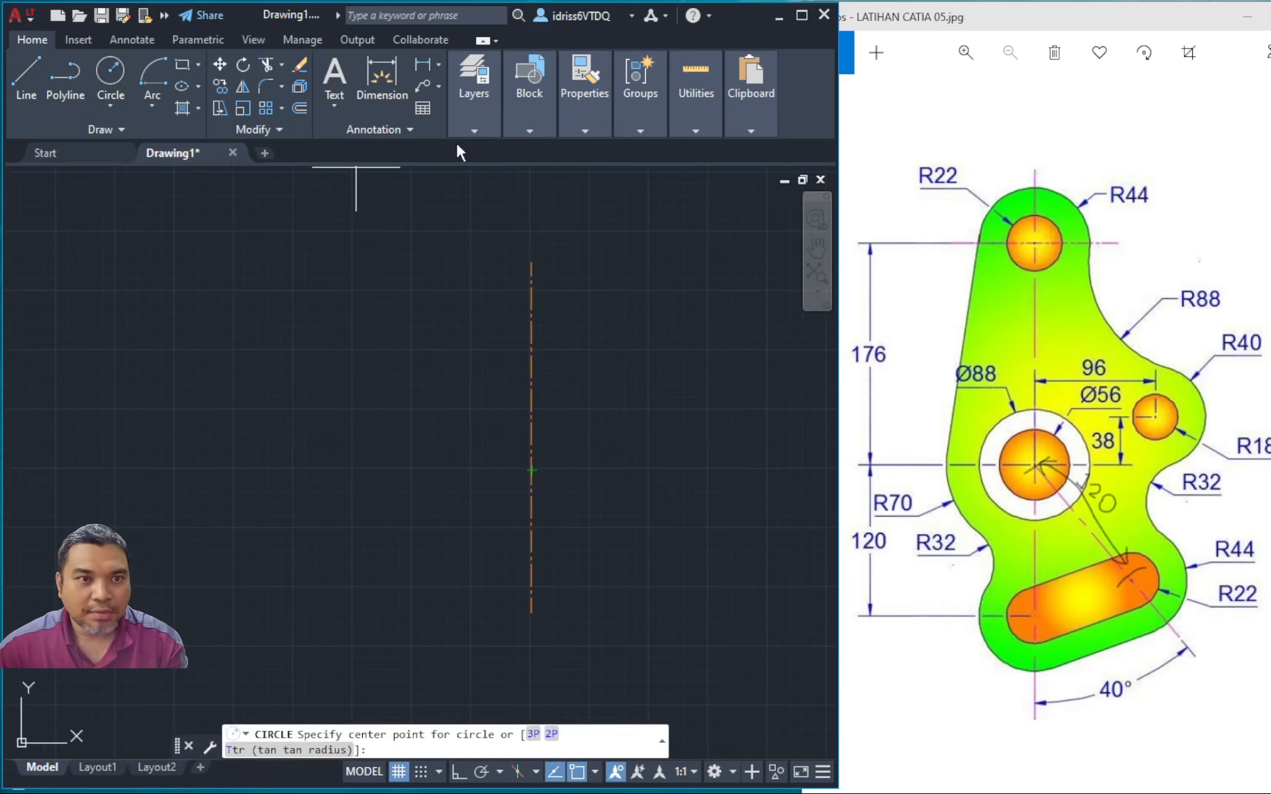
{"action": "left_click", "coordinate": [476, 131]}
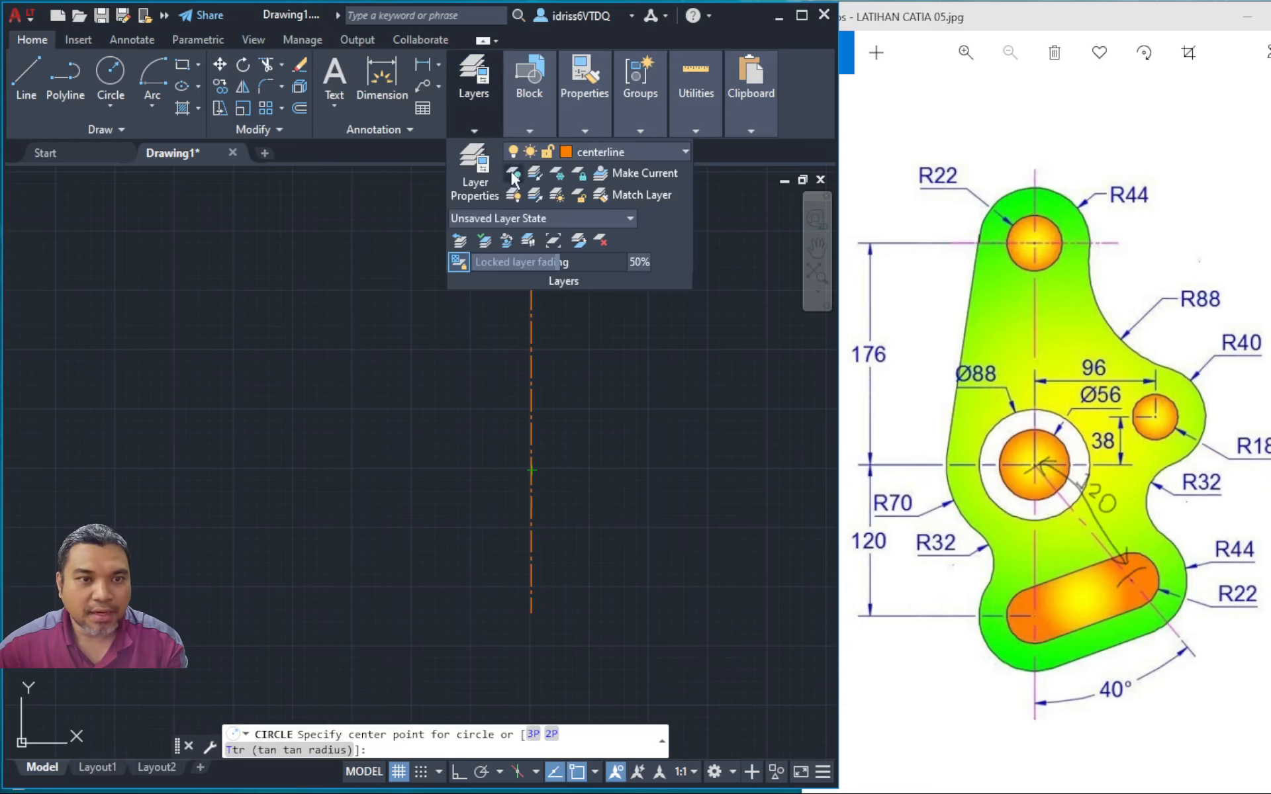
{"action": "left_click", "coordinate": [626, 152]}
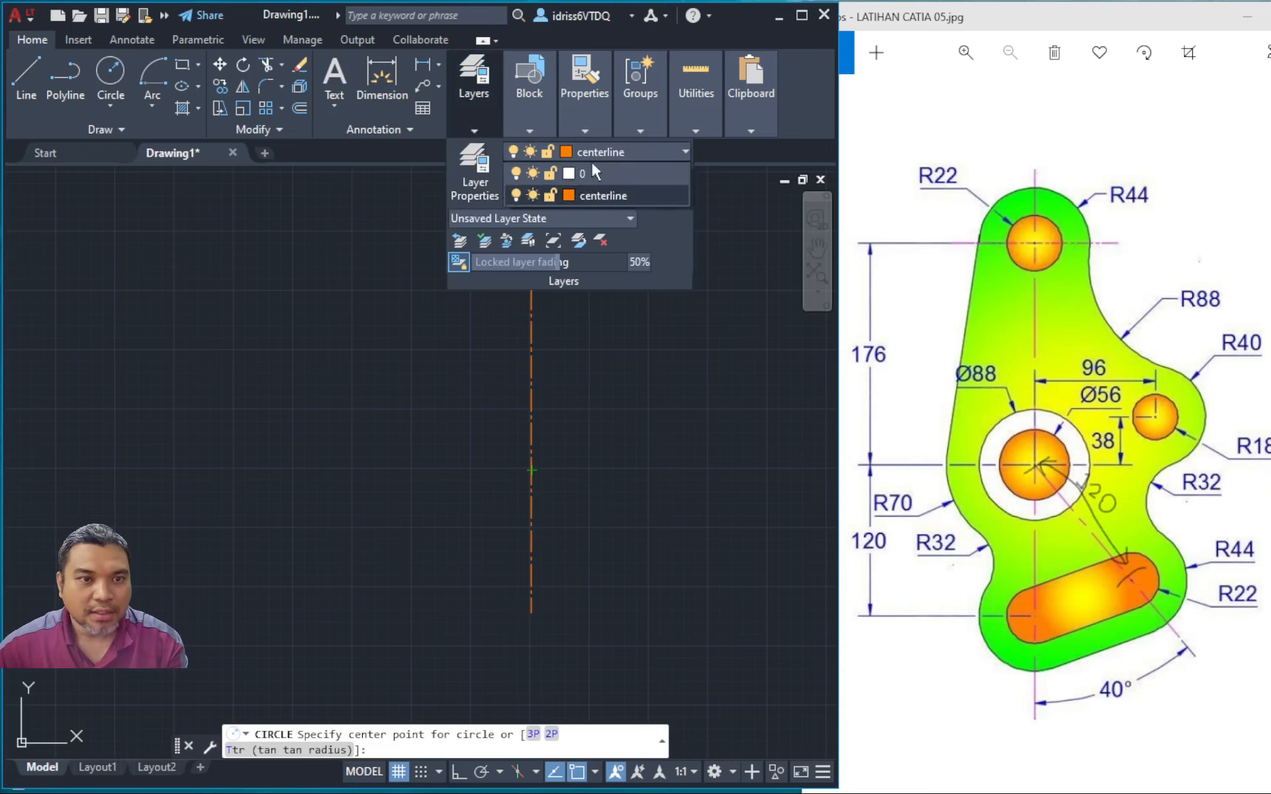
{"action": "left_click", "coordinate": [517, 173]}
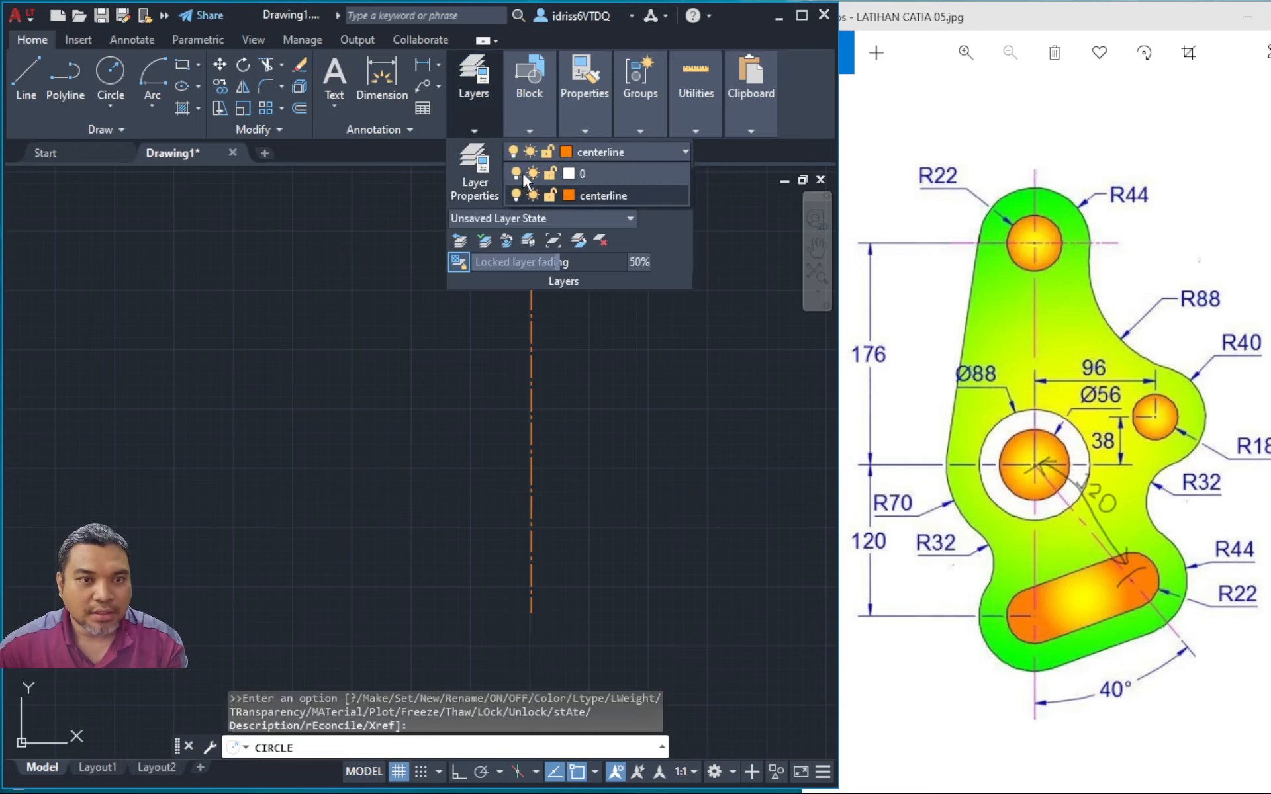
{"action": "left_click", "coordinate": [582, 174]}
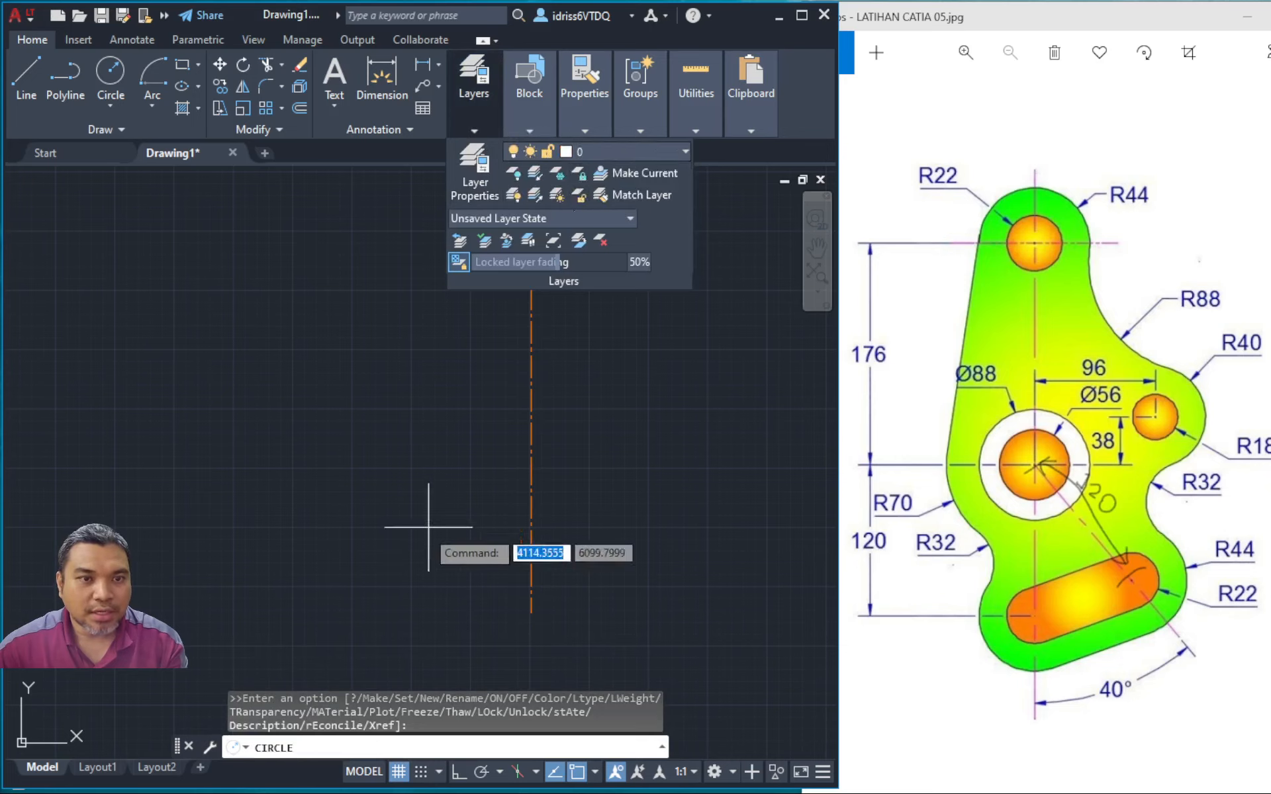
Draw a circle of diameter 56 centred where the two vertical centerlines meet
{"action": "left_click", "coordinate": [110, 75]}
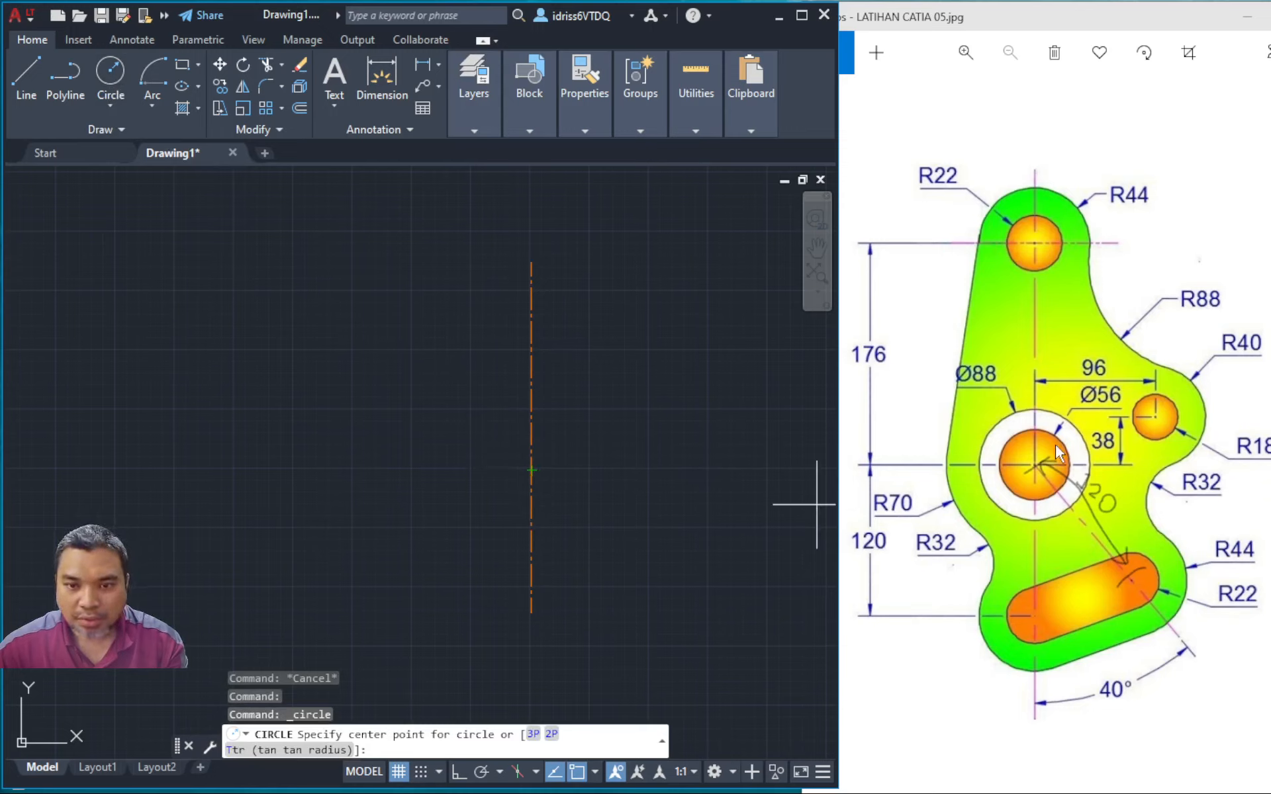
{"action": "left_click", "coordinate": [531, 470]}
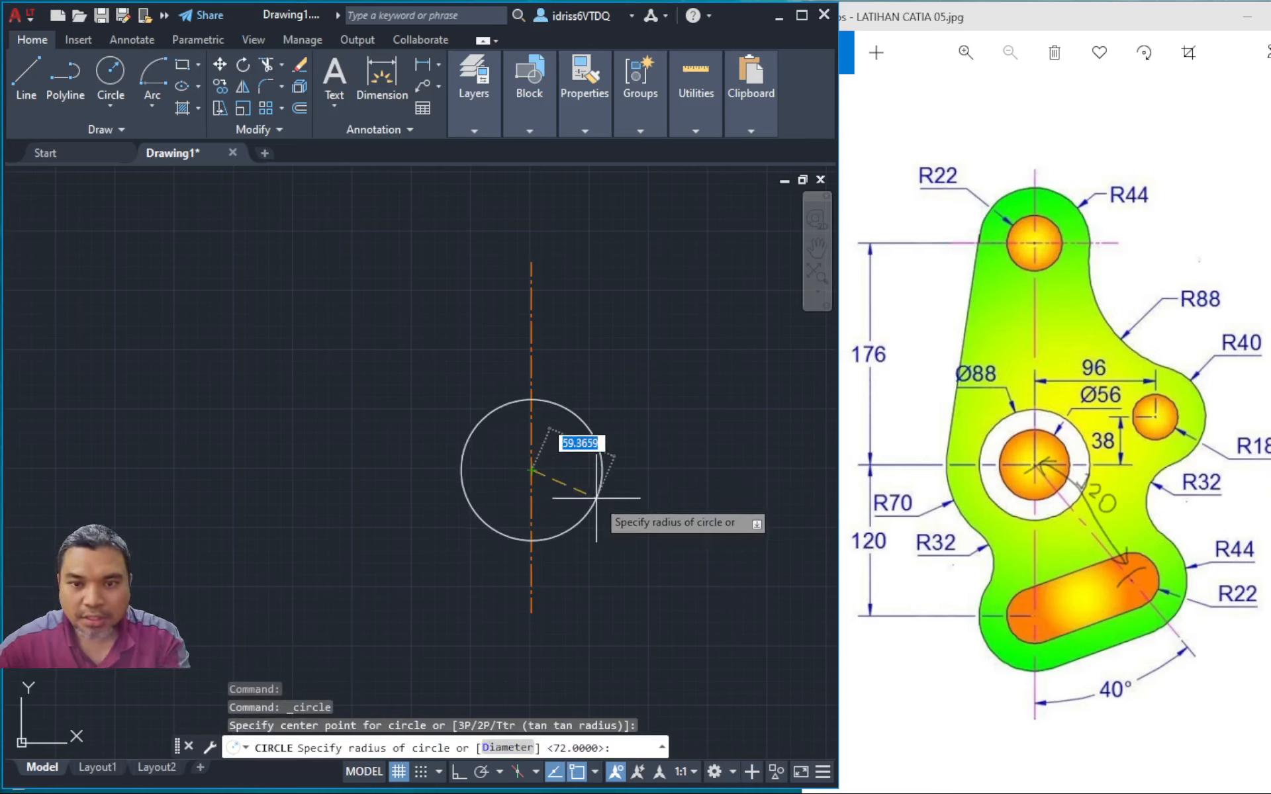
{"action": "type", "text": "d"}
{"action": "key", "text": "Return"}
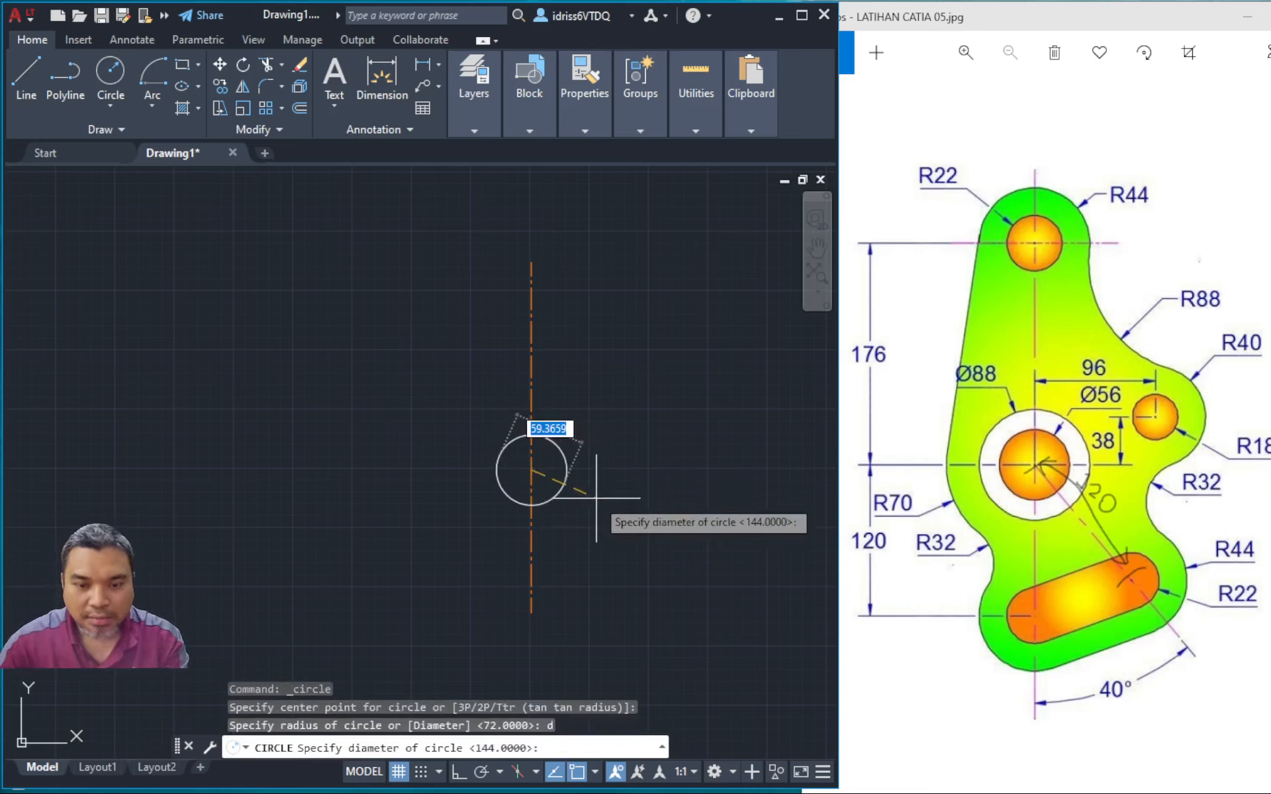
{"action": "type", "text": "56"}
{"action": "key", "text": "Return"}
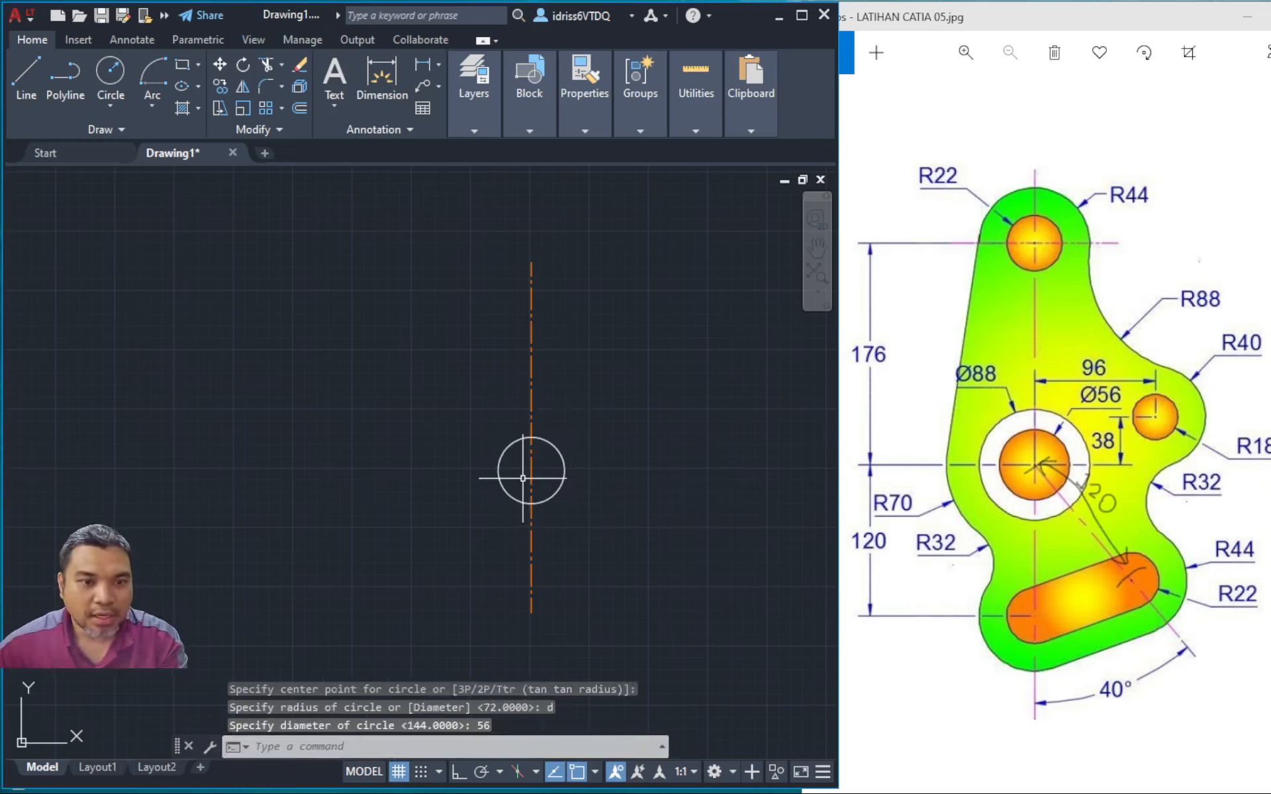
Draw a circle of diameter 88 concentric with the existing 56-diameter circle
{"action": "left_click", "coordinate": [101, 71]}
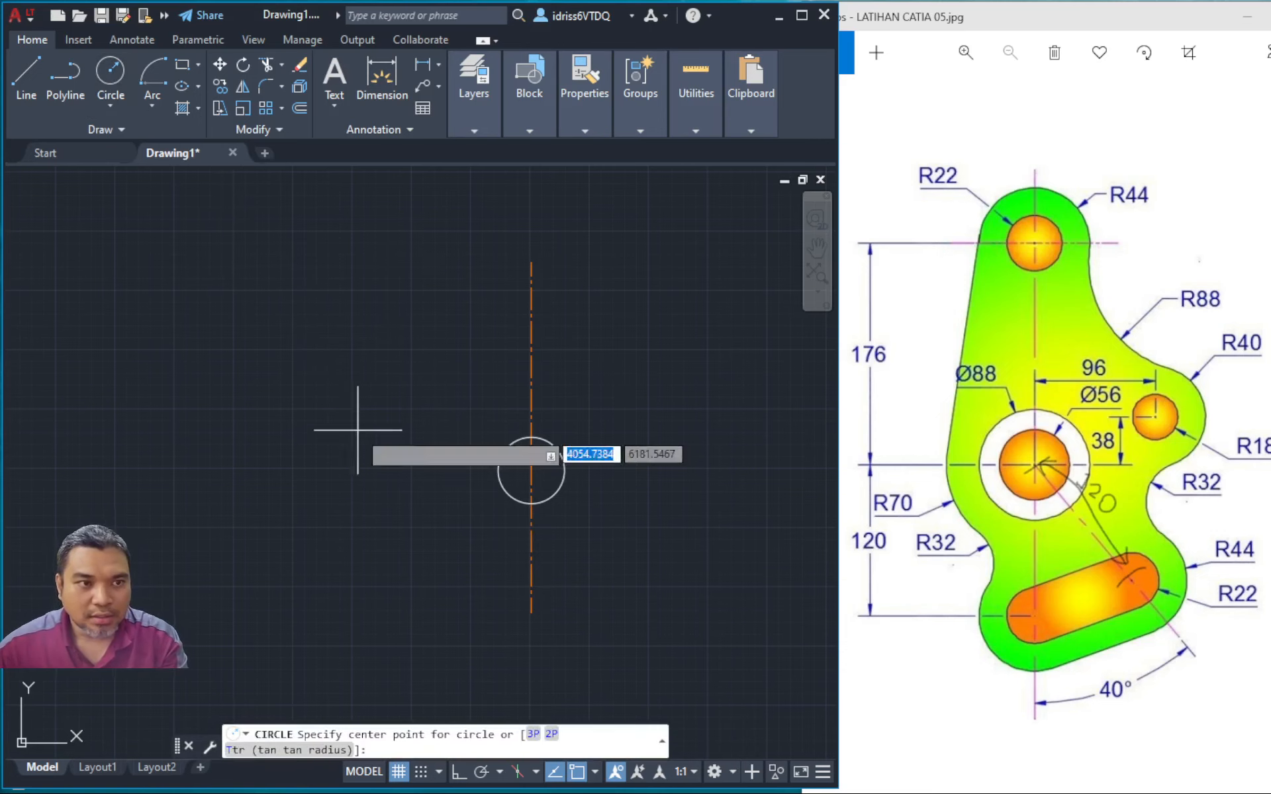
{"action": "left_click", "coordinate": [531, 470]}
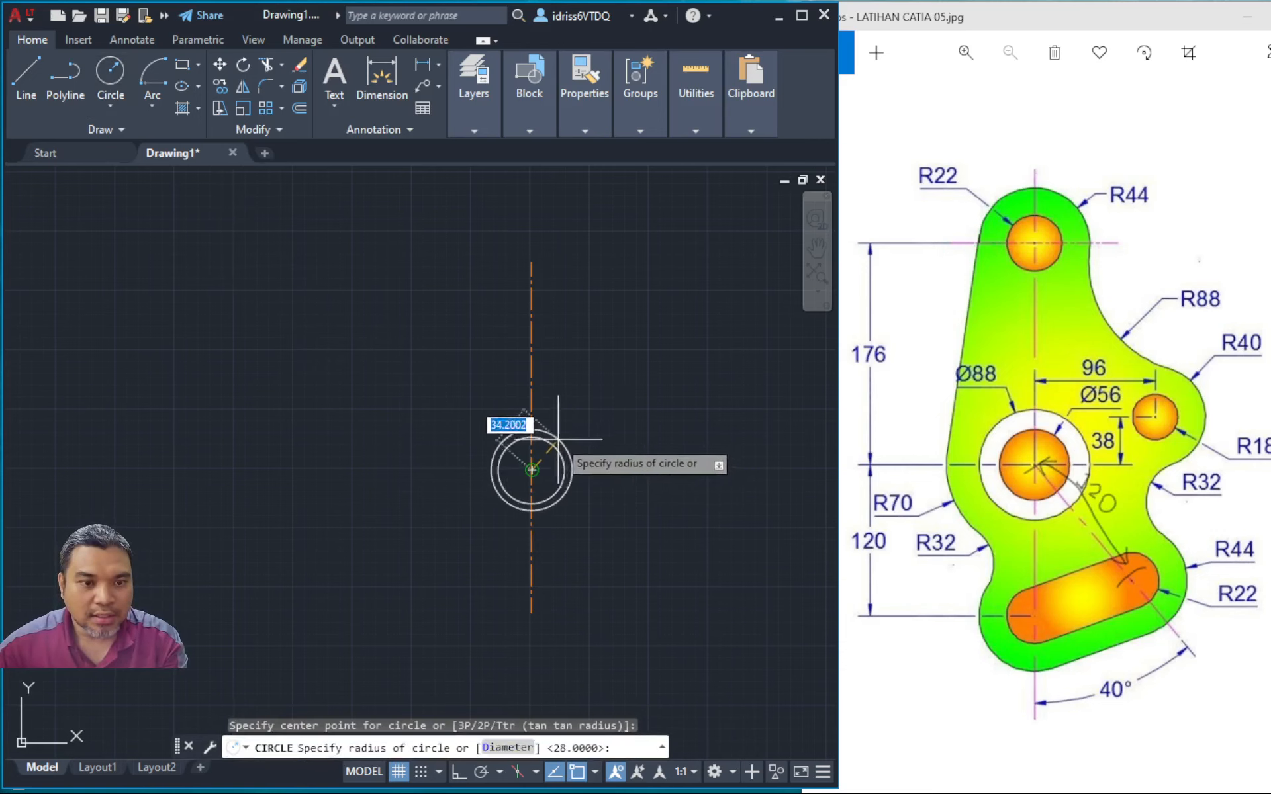
{"action": "type", "text": "d"}
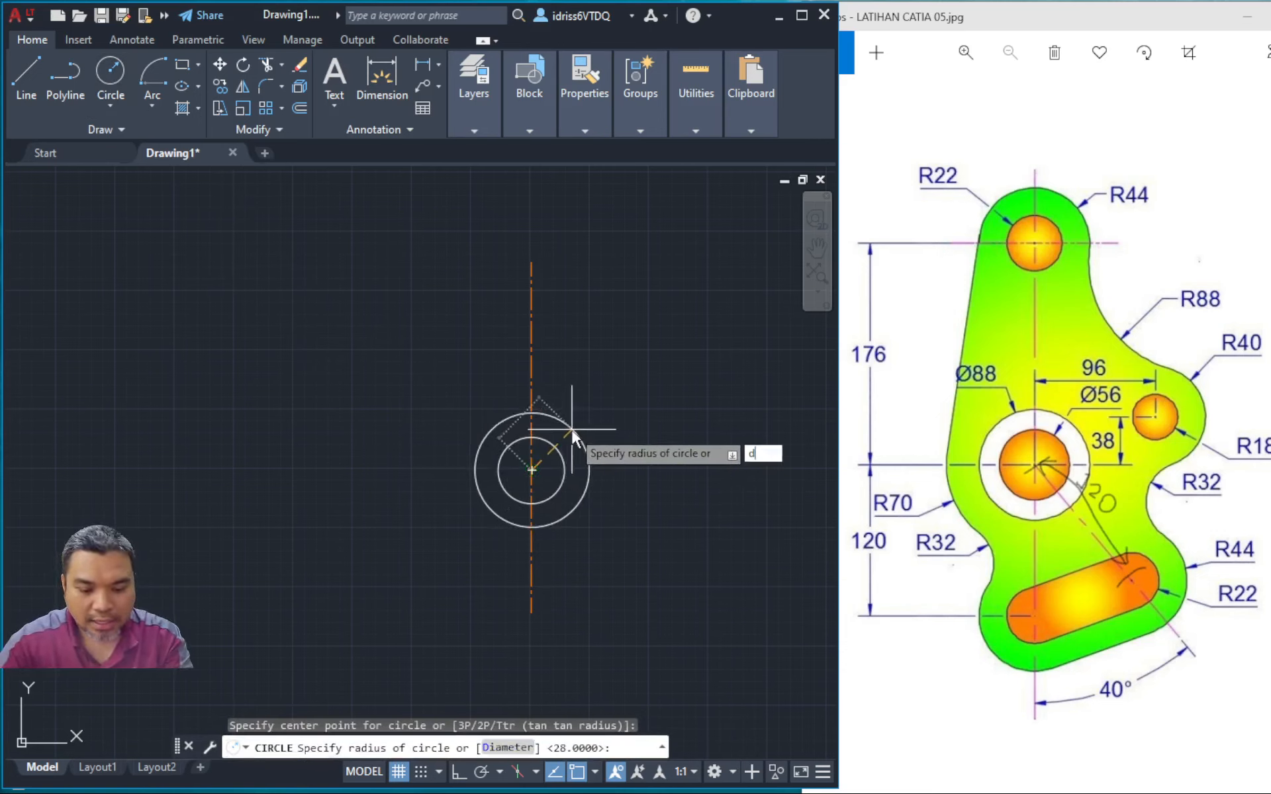
{"action": "key", "text": "Return"}
{"action": "type", "text": "88"}
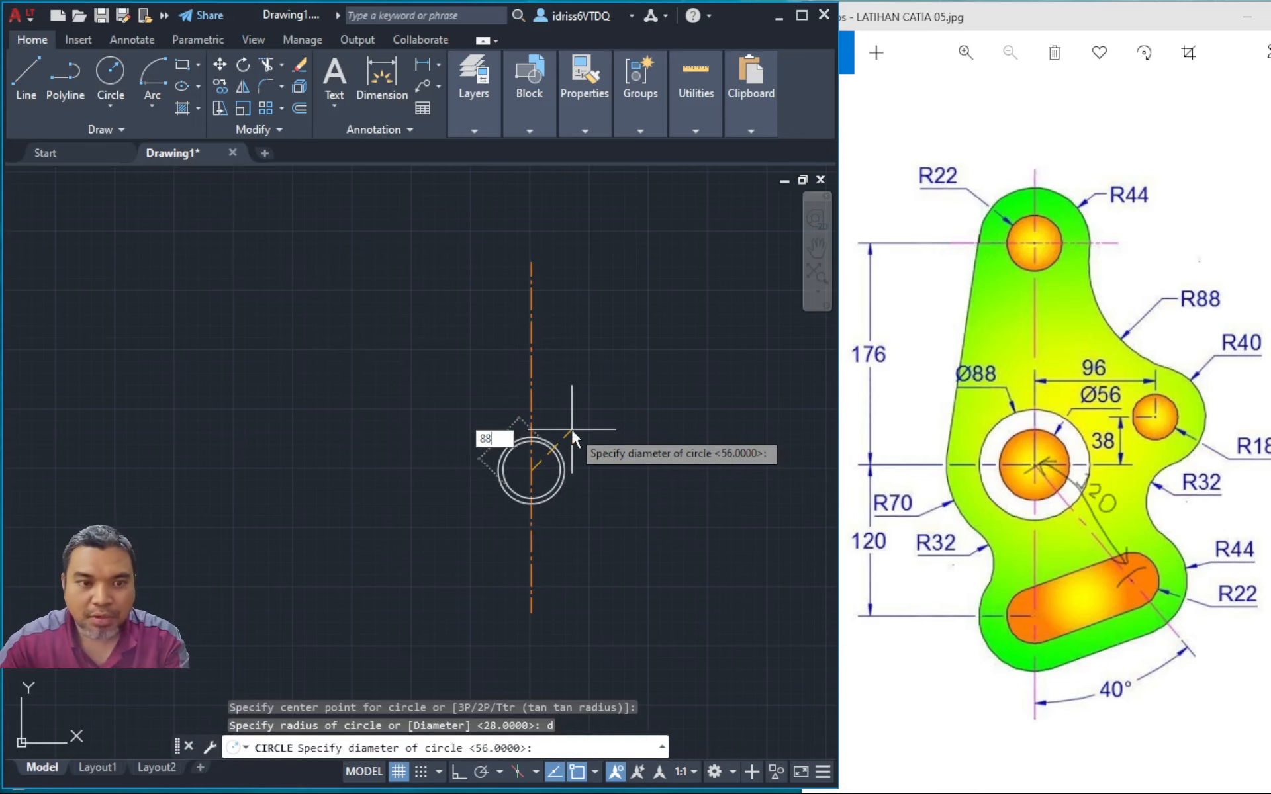
{"action": "key", "text": "Return"}
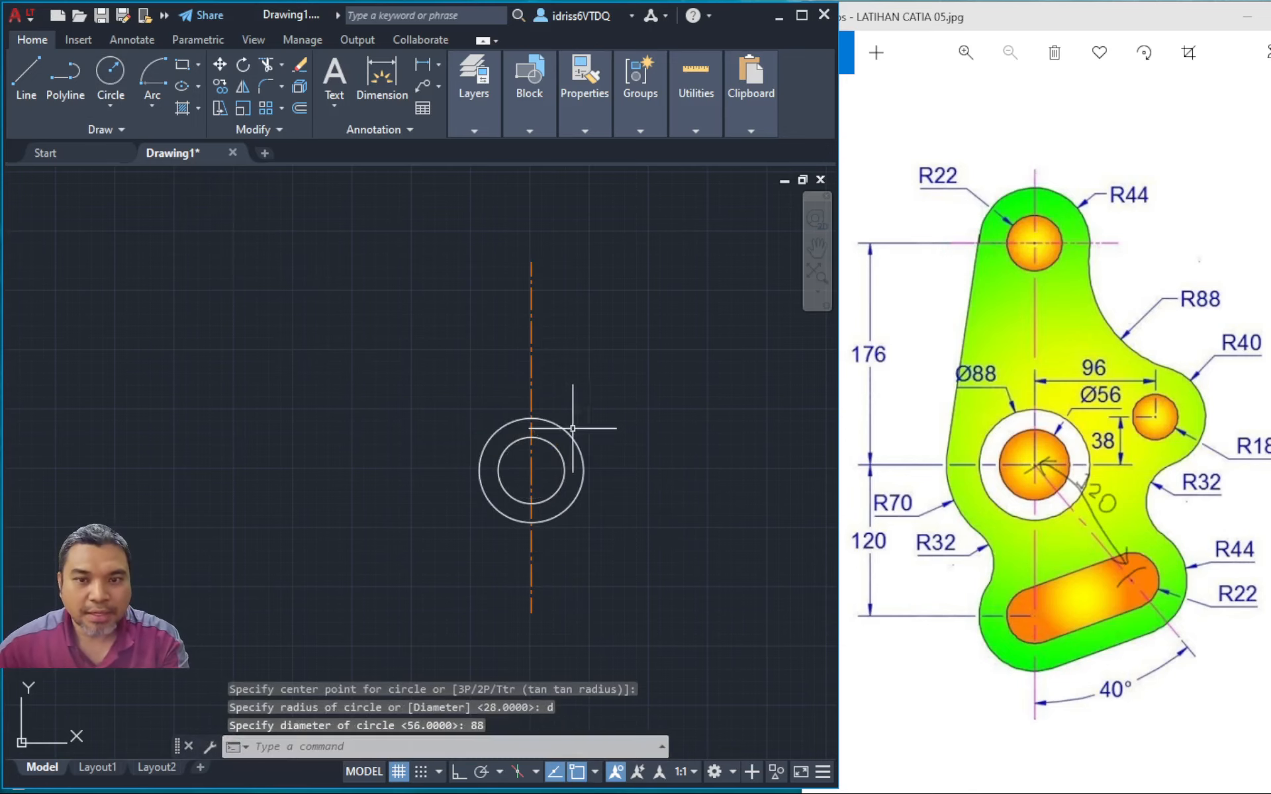
Draw a circle of radius 22 centred on the upper end of the vertical centerline
{"action": "middle_click_drag", "start_coordinate": [618, 432], "coordinate": [534, 444]}
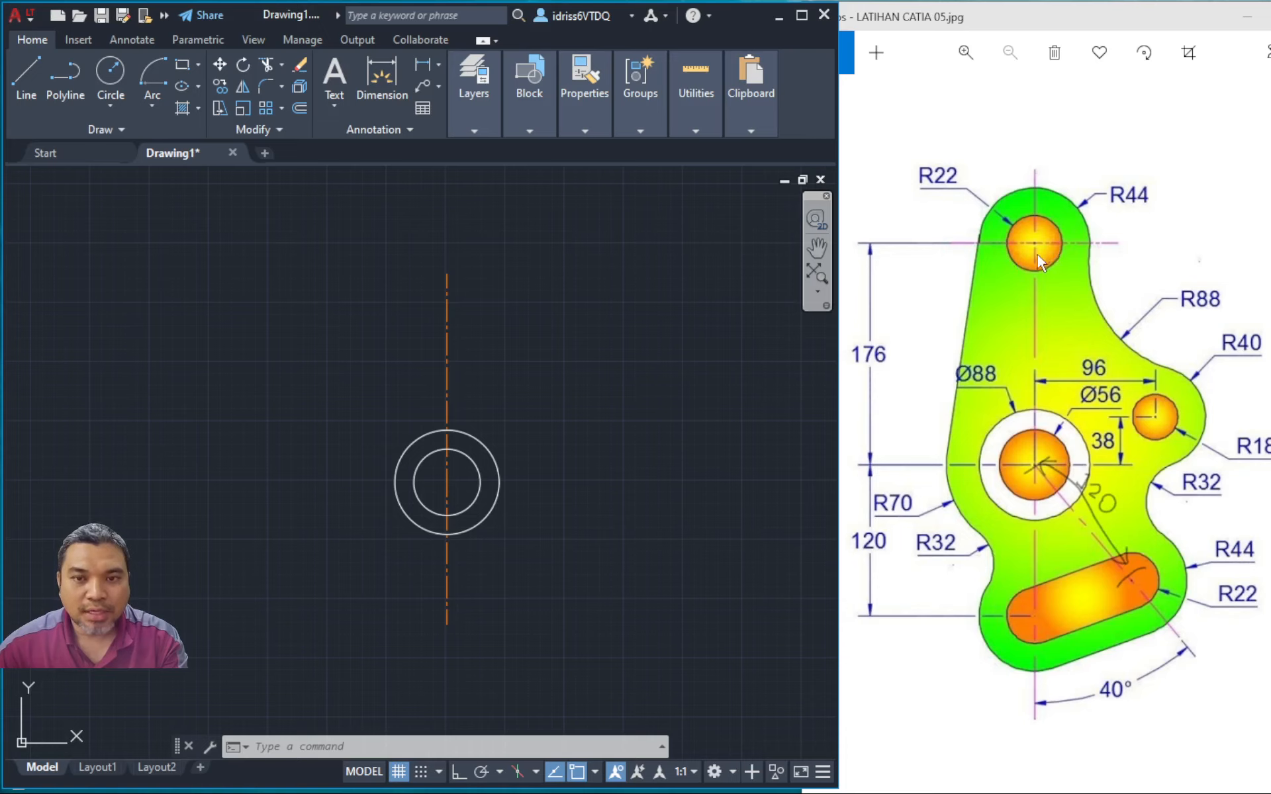
{"action": "left_click", "coordinate": [114, 70]}
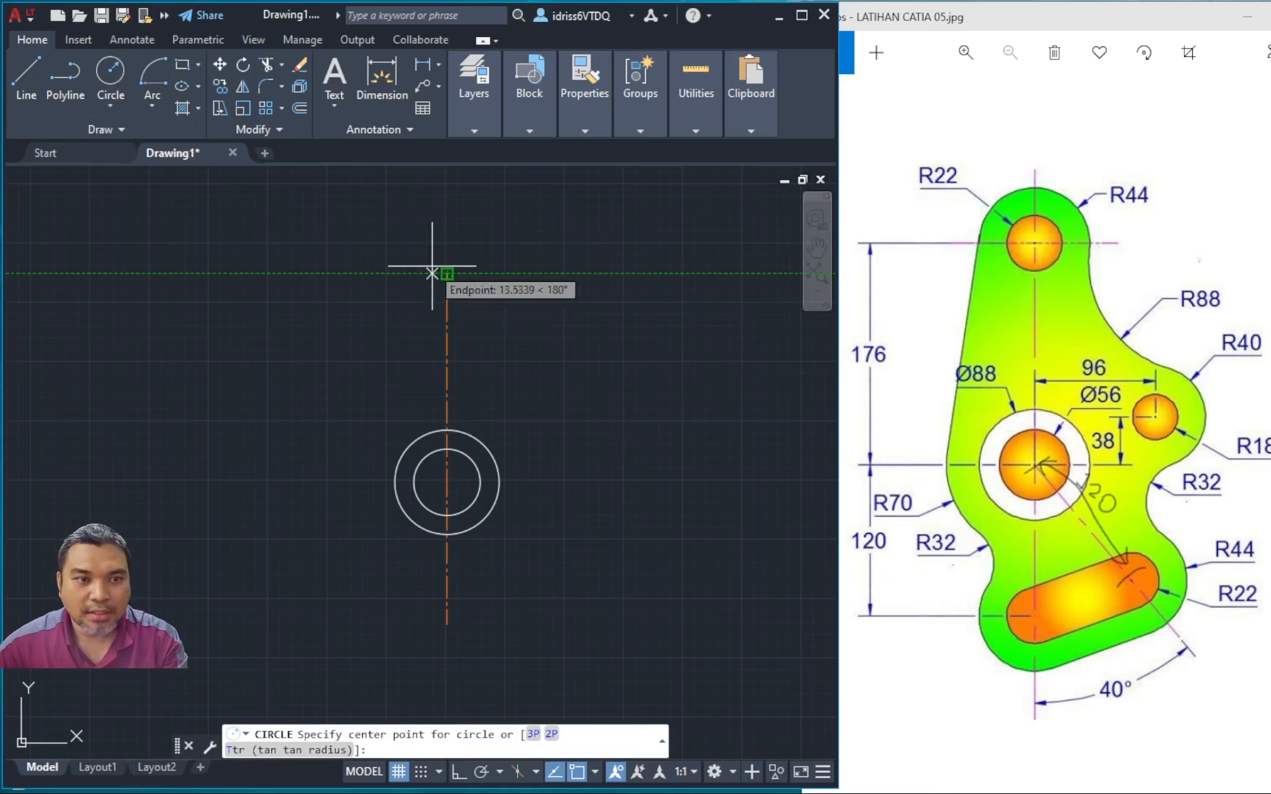
{"action": "left_click", "coordinate": [448, 272]}
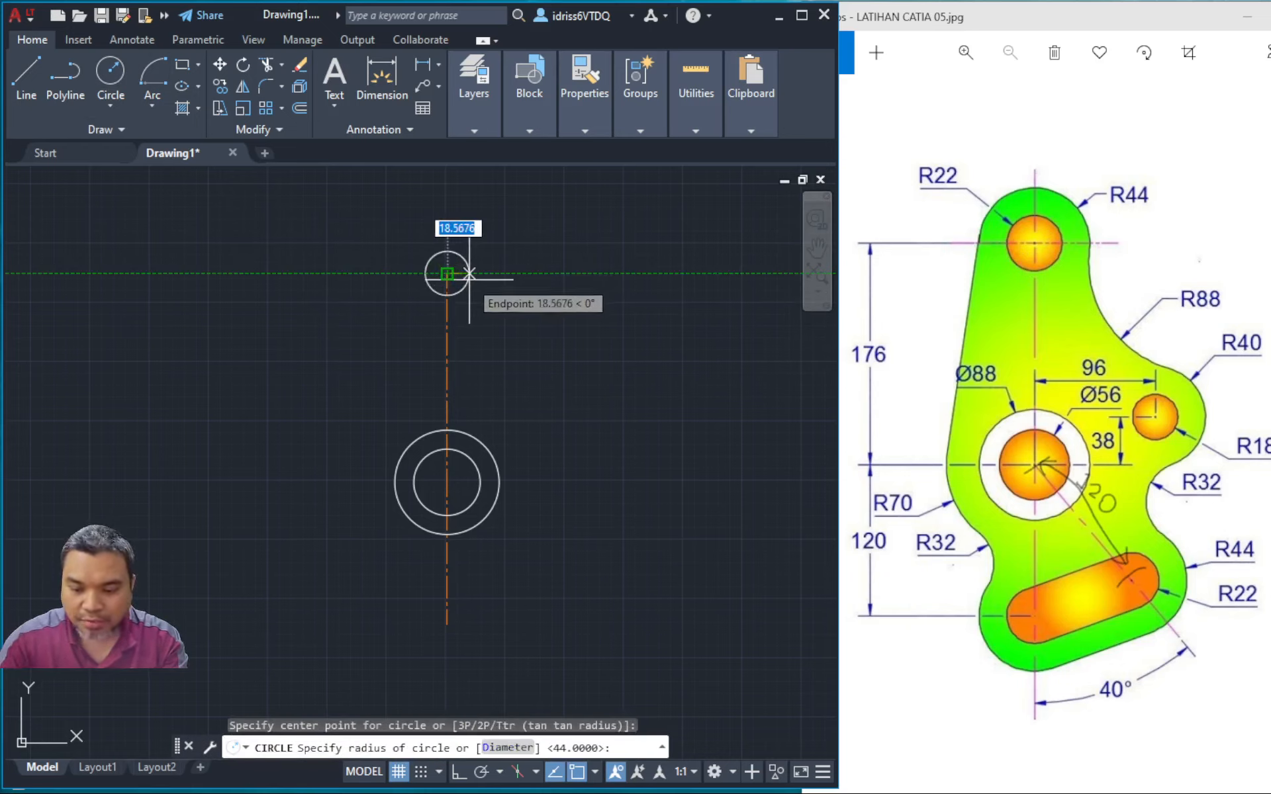
{"action": "type", "text": "22"}
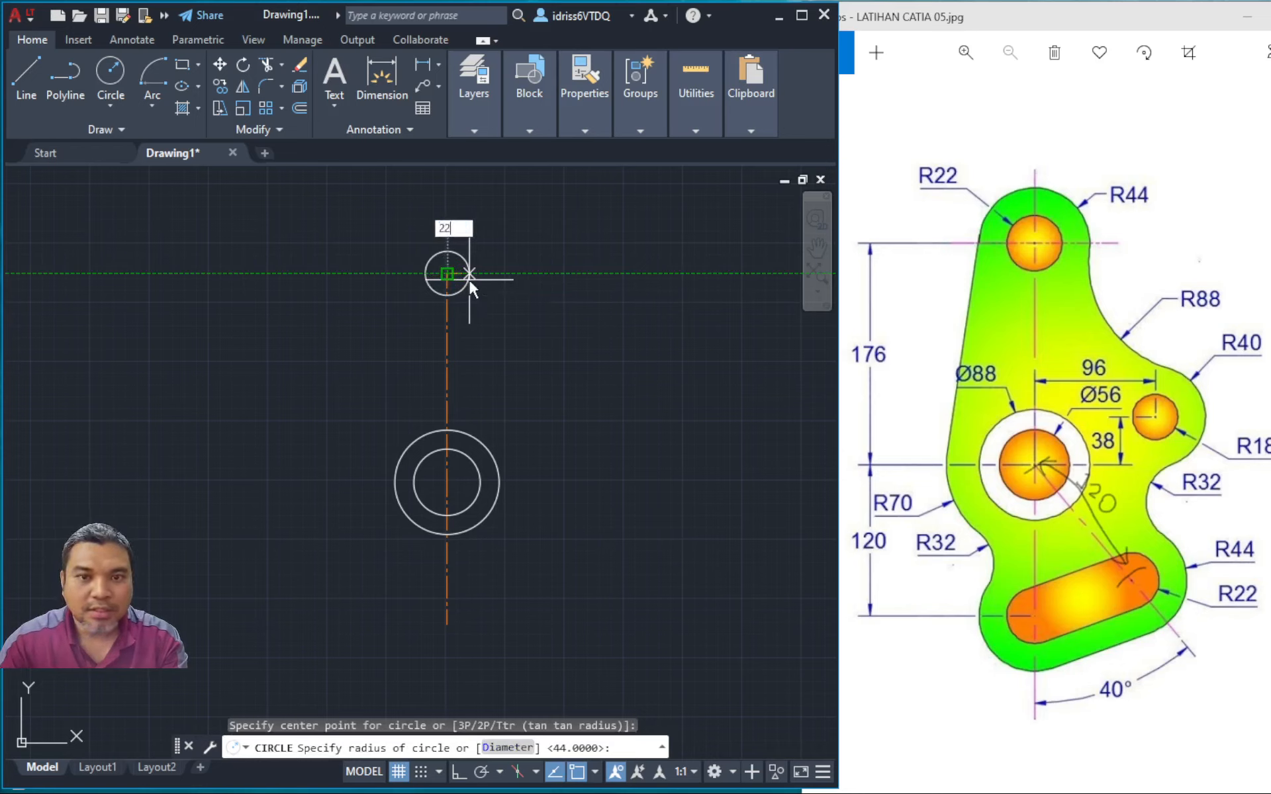
{"action": "key", "text": "Return"}
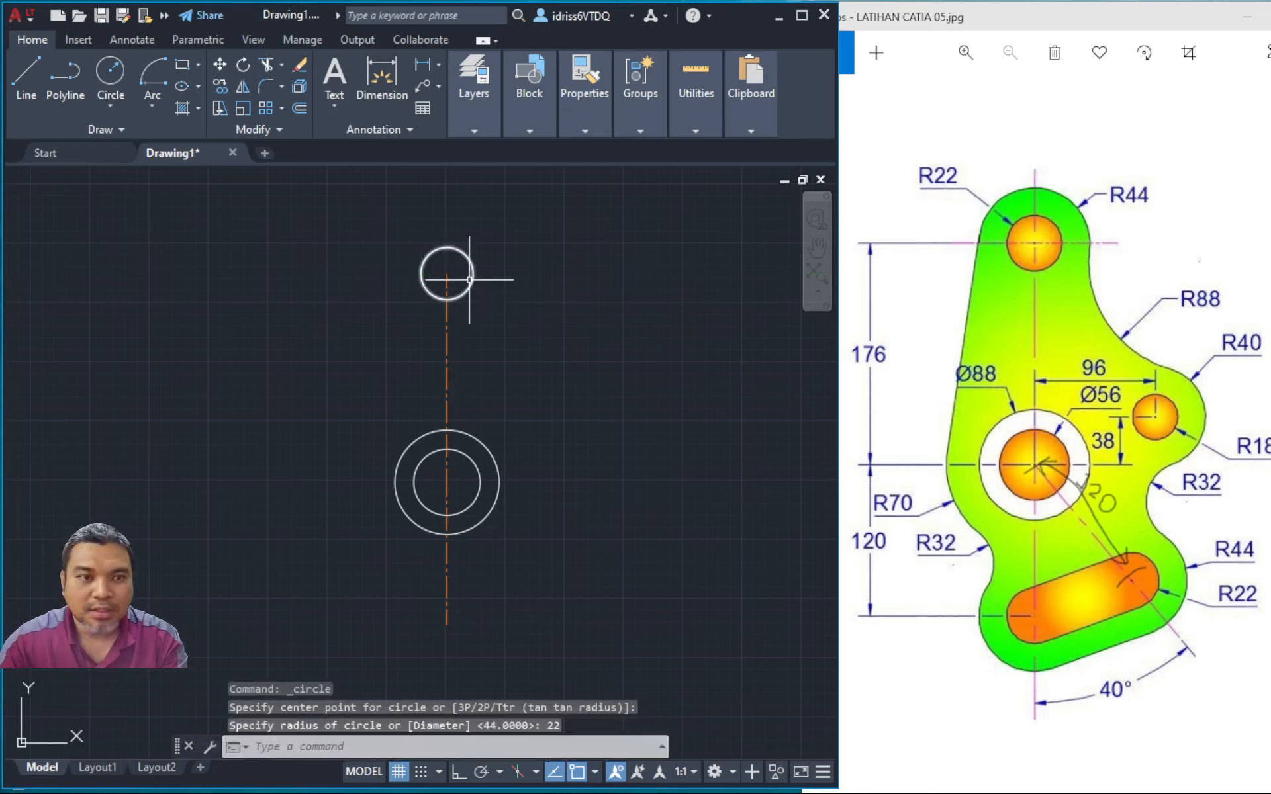
Draw a circle of radius 44 concentric with the radius 22 circle at the upper end of the centerline
{"action": "left_click", "coordinate": [116, 73]}
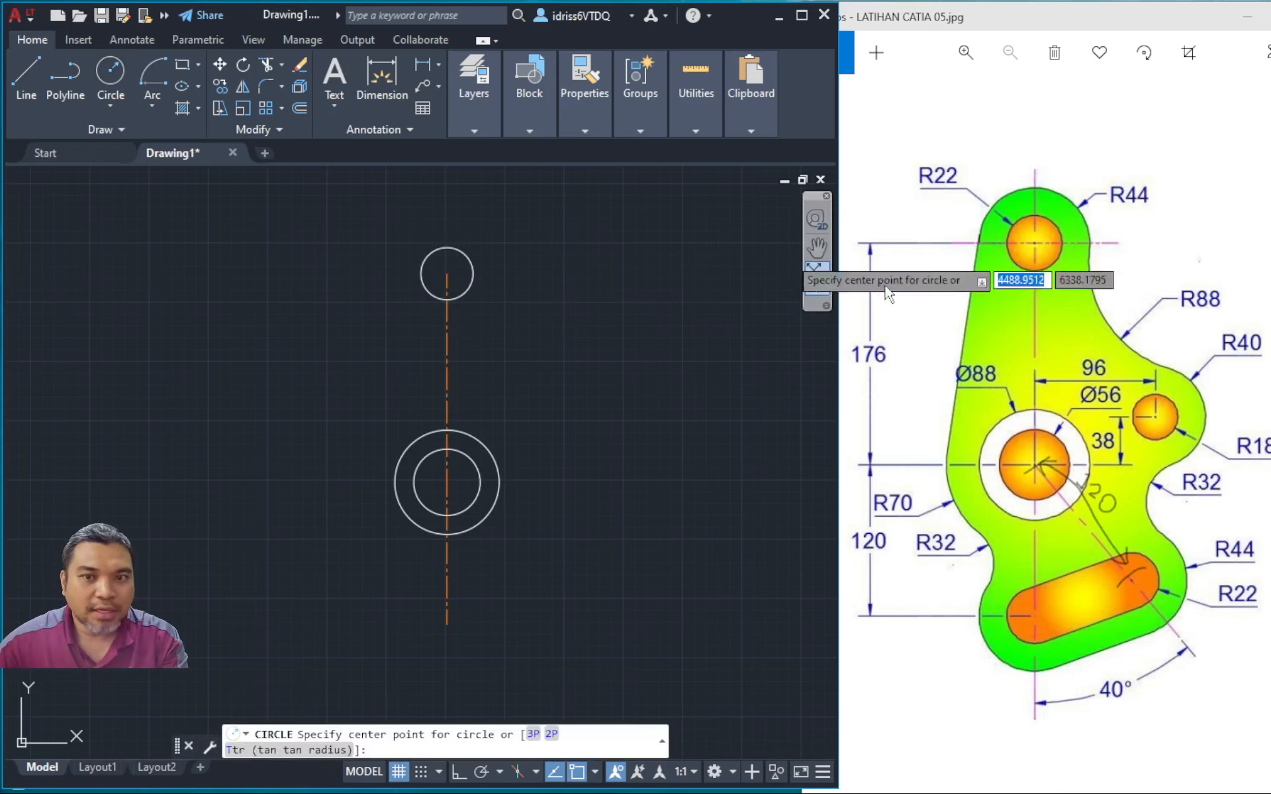
{"action": "left_click", "coordinate": [448, 273]}
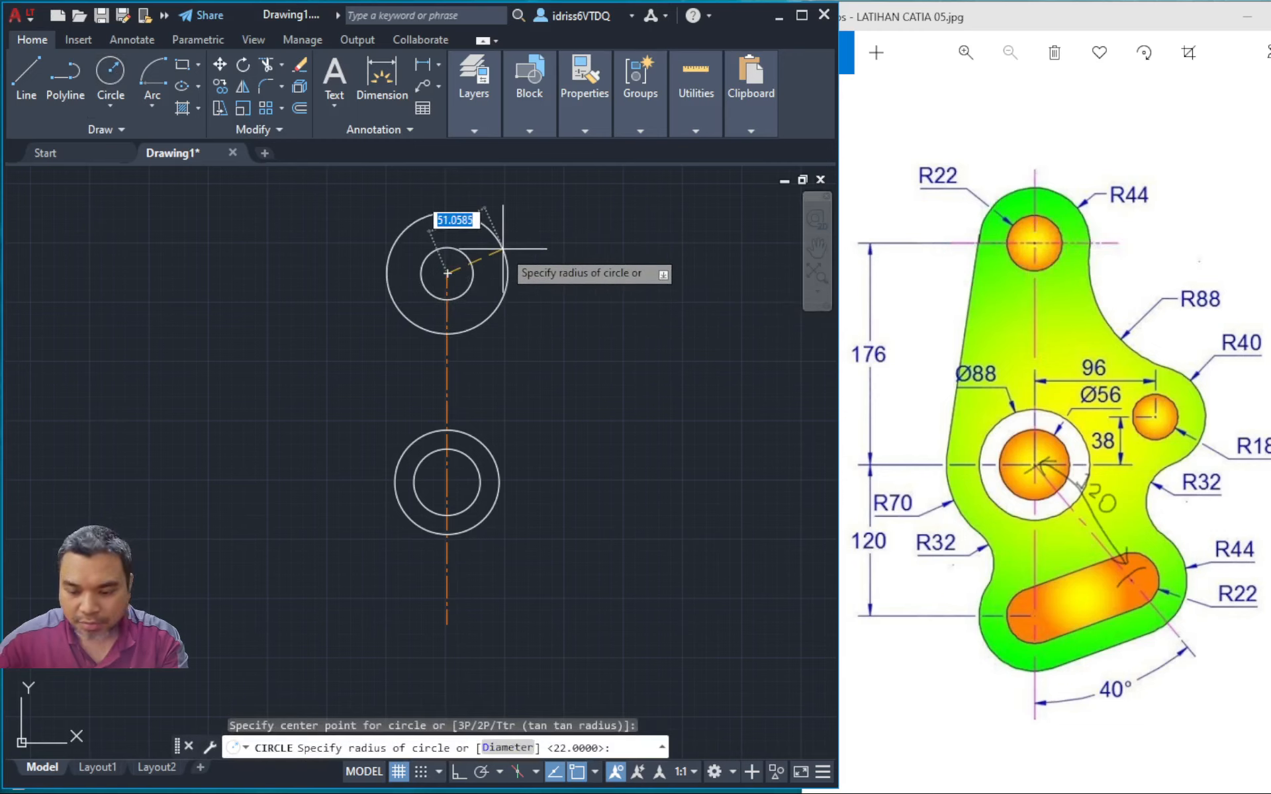
{"action": "type", "text": "44"}
{"action": "key", "text": "Return"}
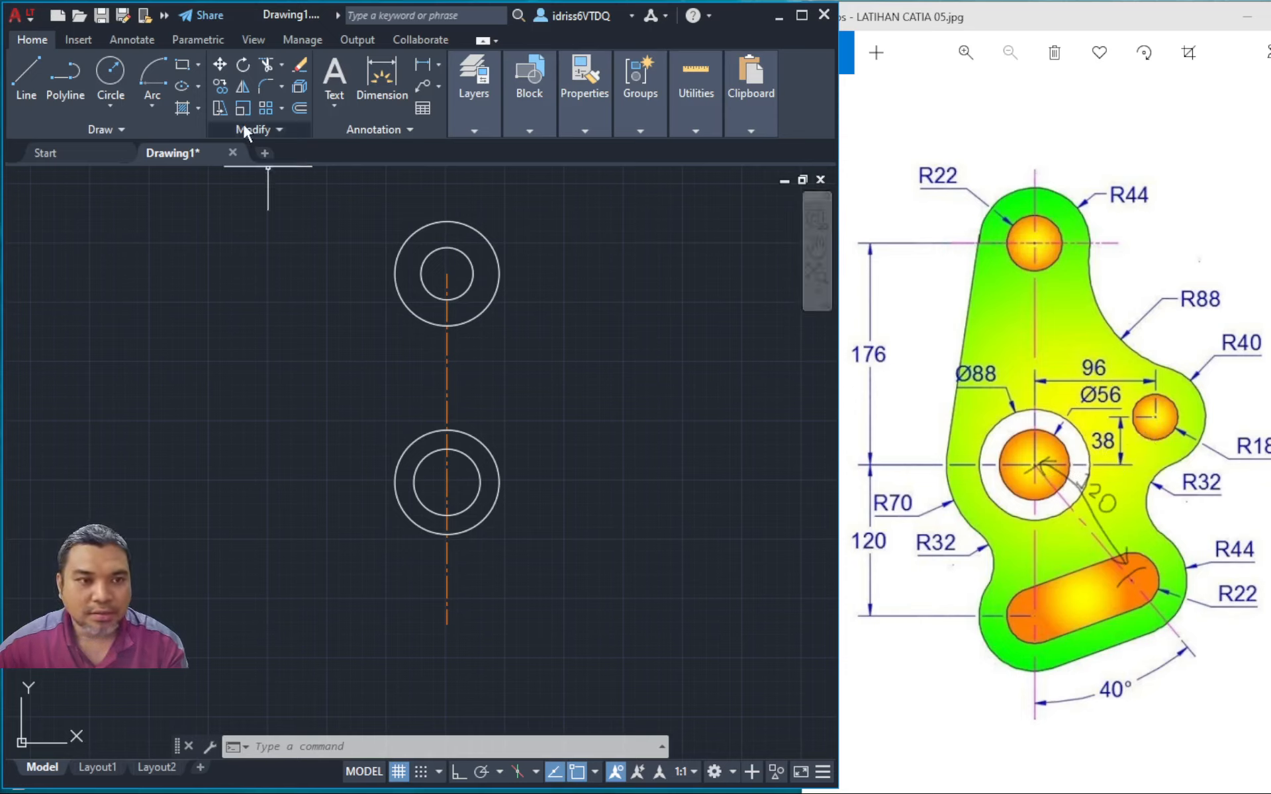
Make the centerline layer the current layer
{"action": "left_click", "coordinate": [490, 123]}
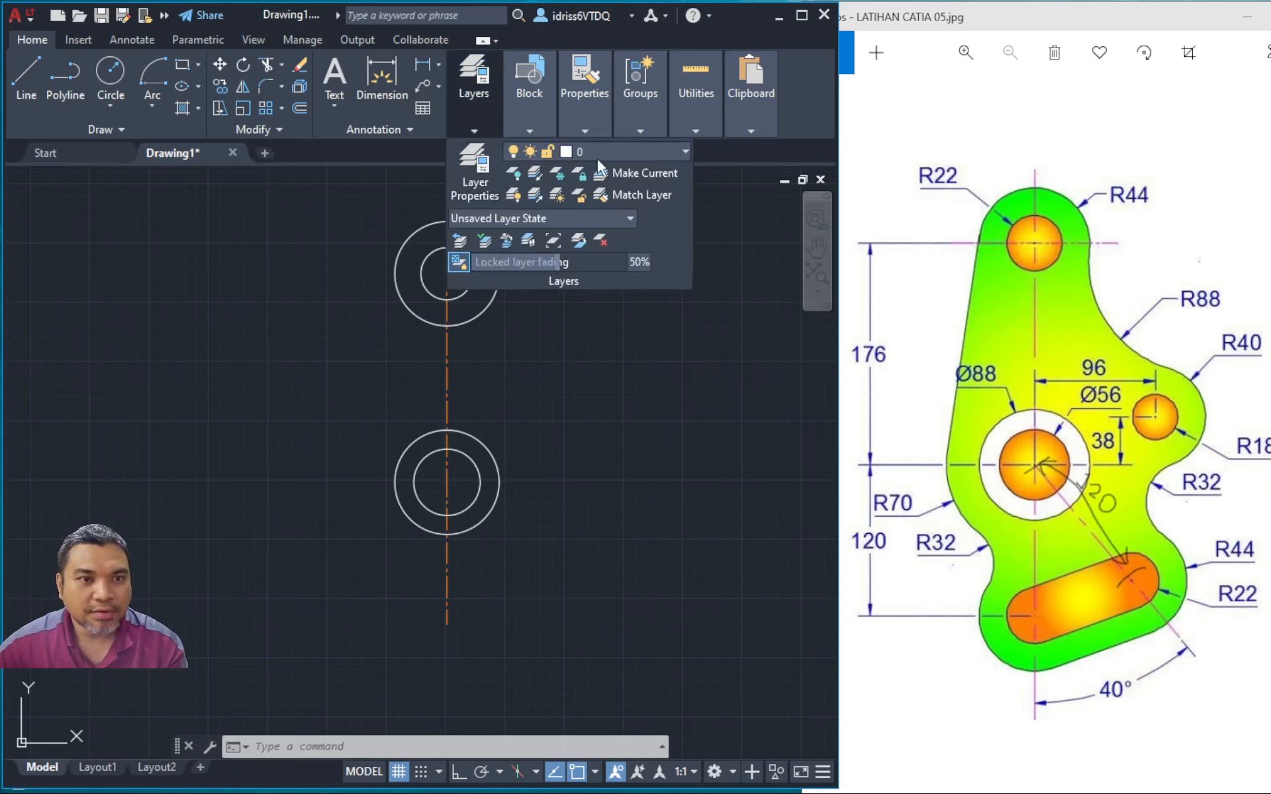
{"action": "left_click", "coordinate": [624, 149]}
{"action": "left_click", "coordinate": [594, 190]}
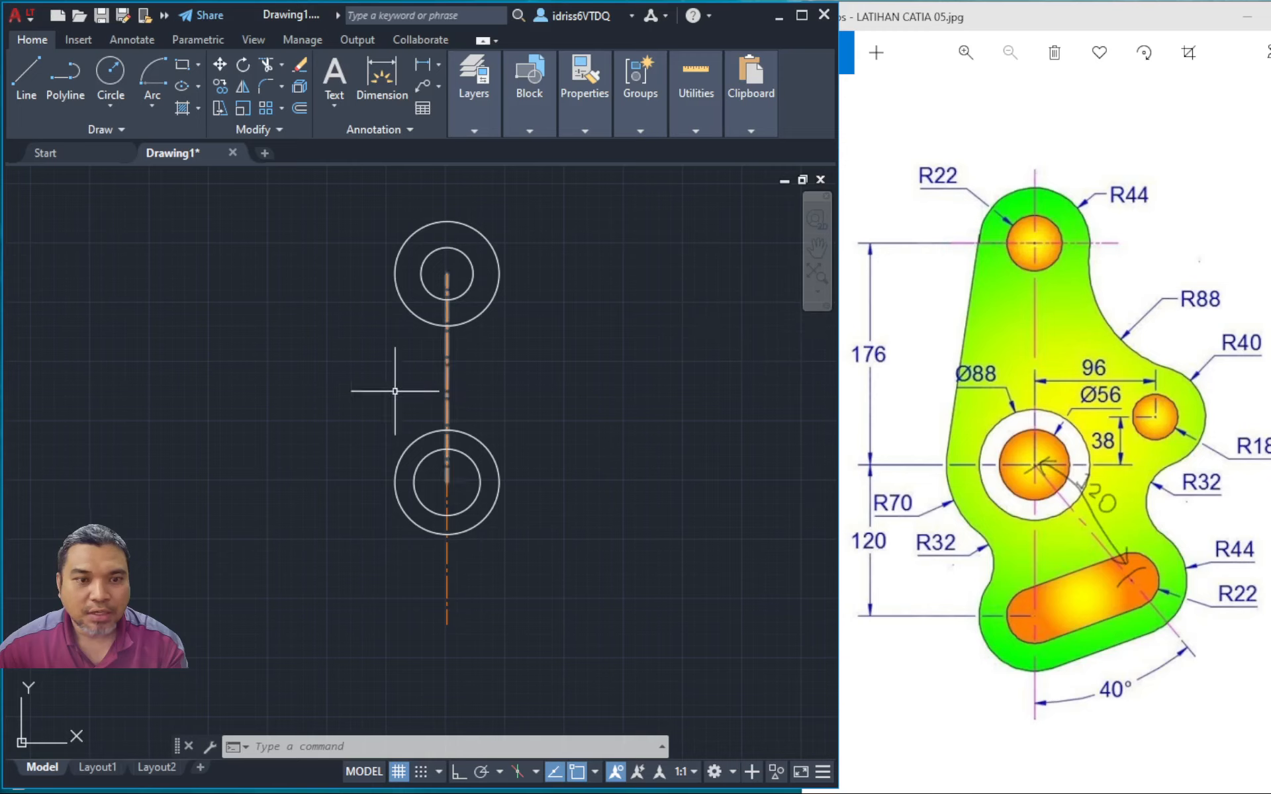
Draw a horizontal centerline from the centre of the 56 and 88 diameter circles to the left, well past the circles
{"action": "left_click", "coordinate": [27, 71]}
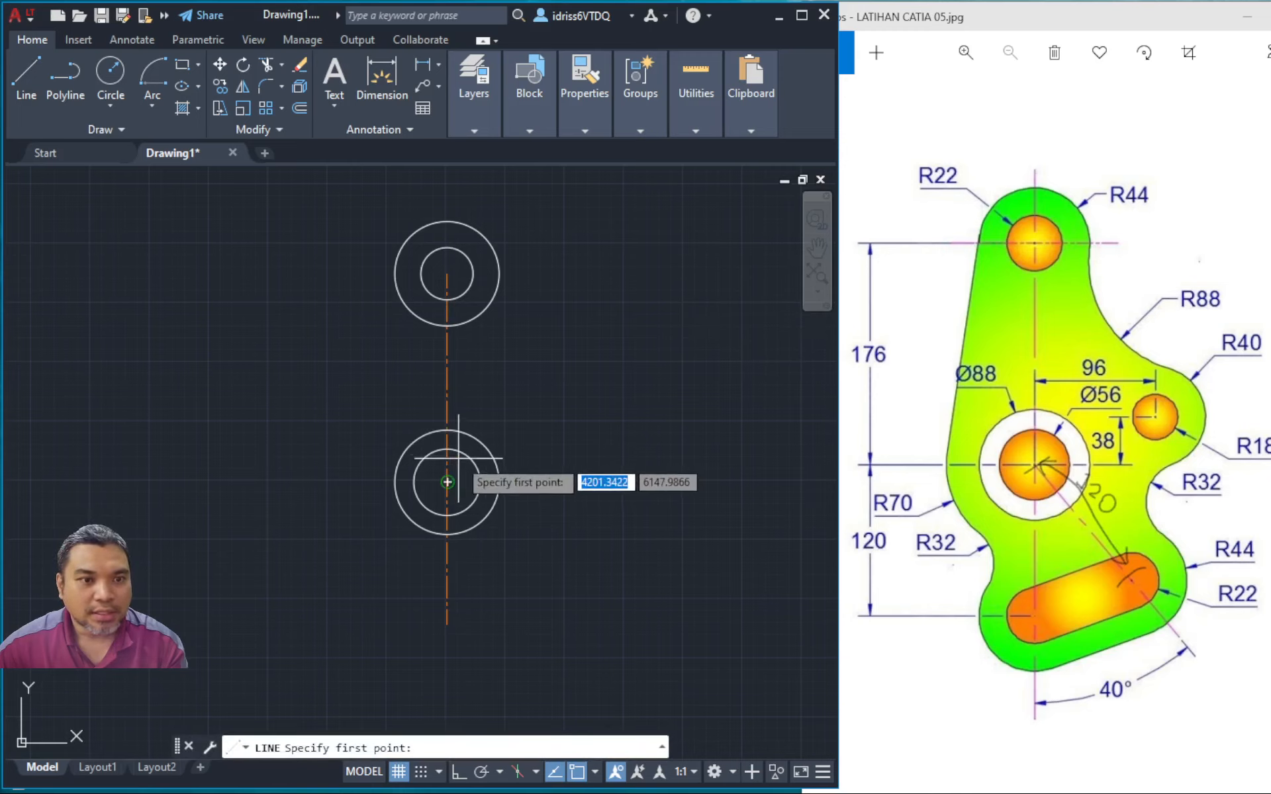
{"action": "left_click", "coordinate": [447, 482]}
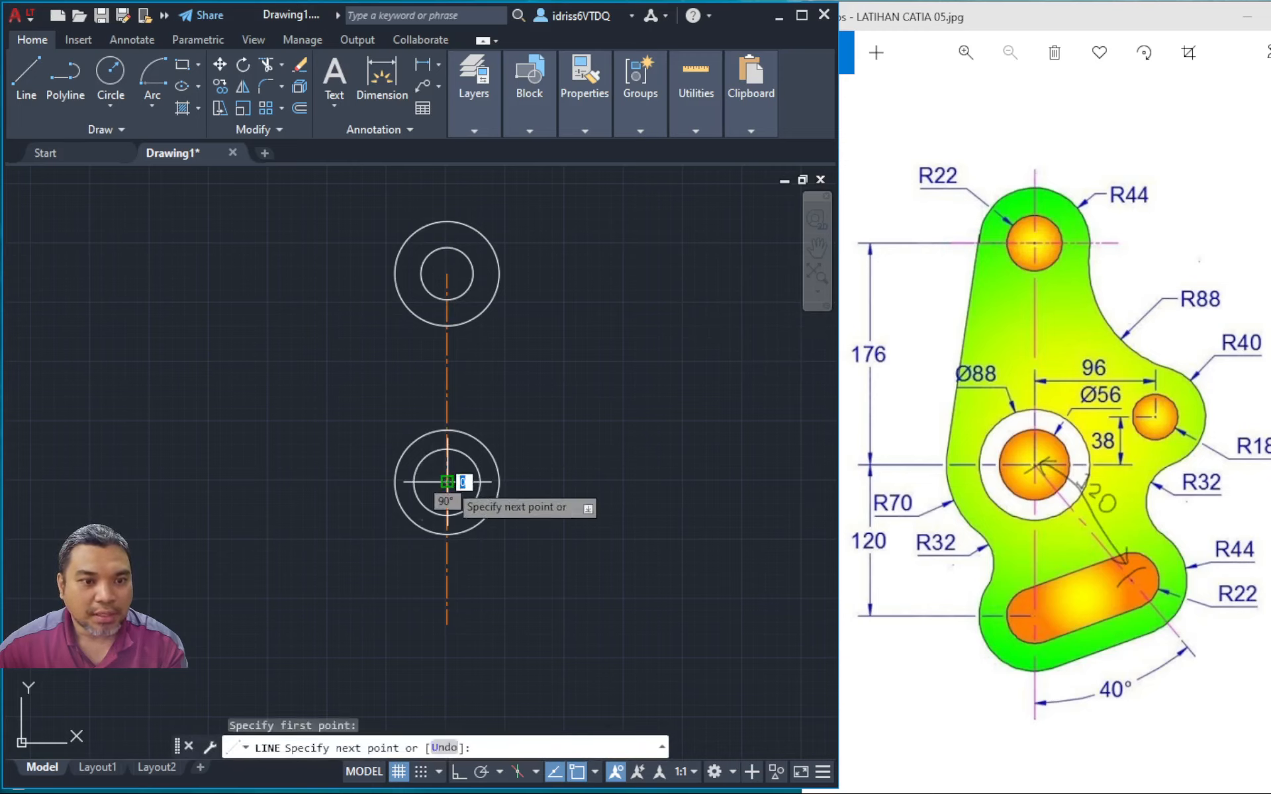
{"action": "left_click", "coordinate": [250, 482]}
{"action": "key", "text": "Escape"}
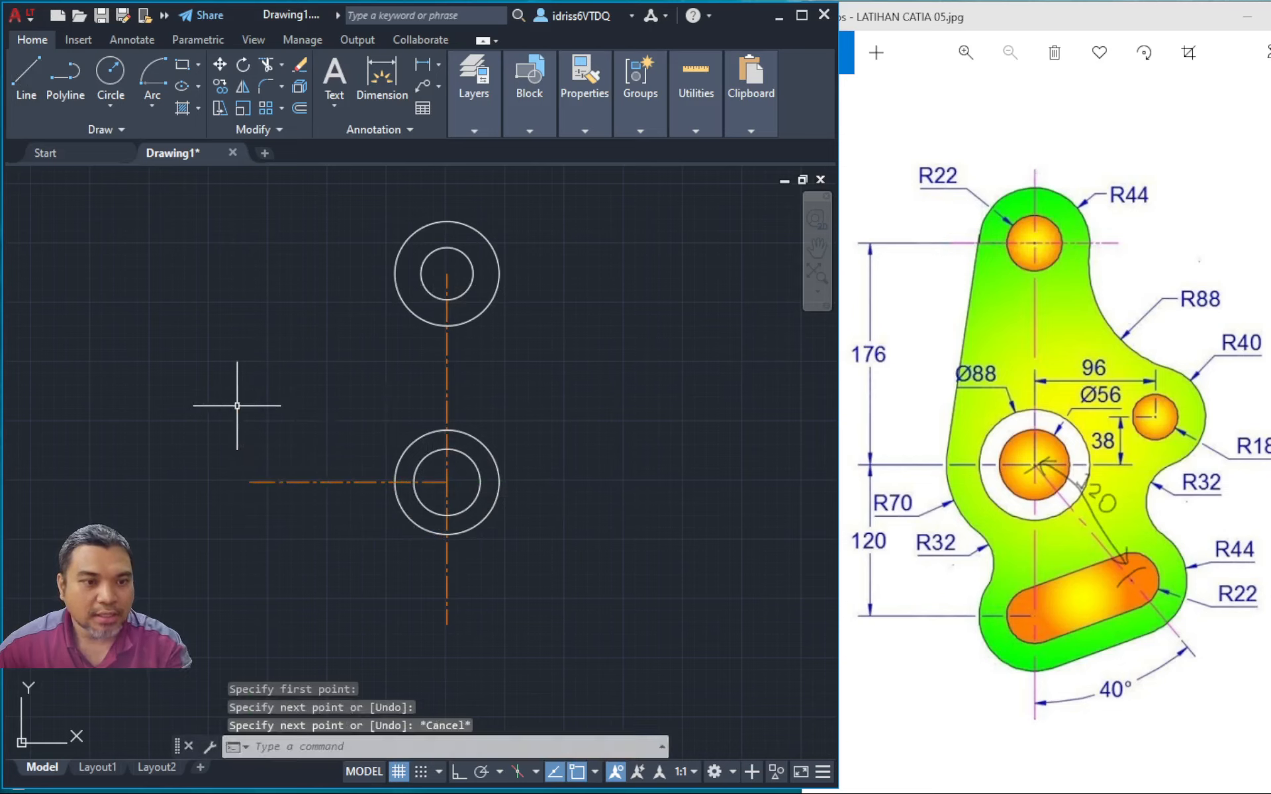
Draw a horizontal centerline from the centre of the 56 and 88 diameter circles to the right, well past the circles
{"action": "left_click", "coordinate": [26, 72]}
{"action": "left_click", "coordinate": [447, 482]}
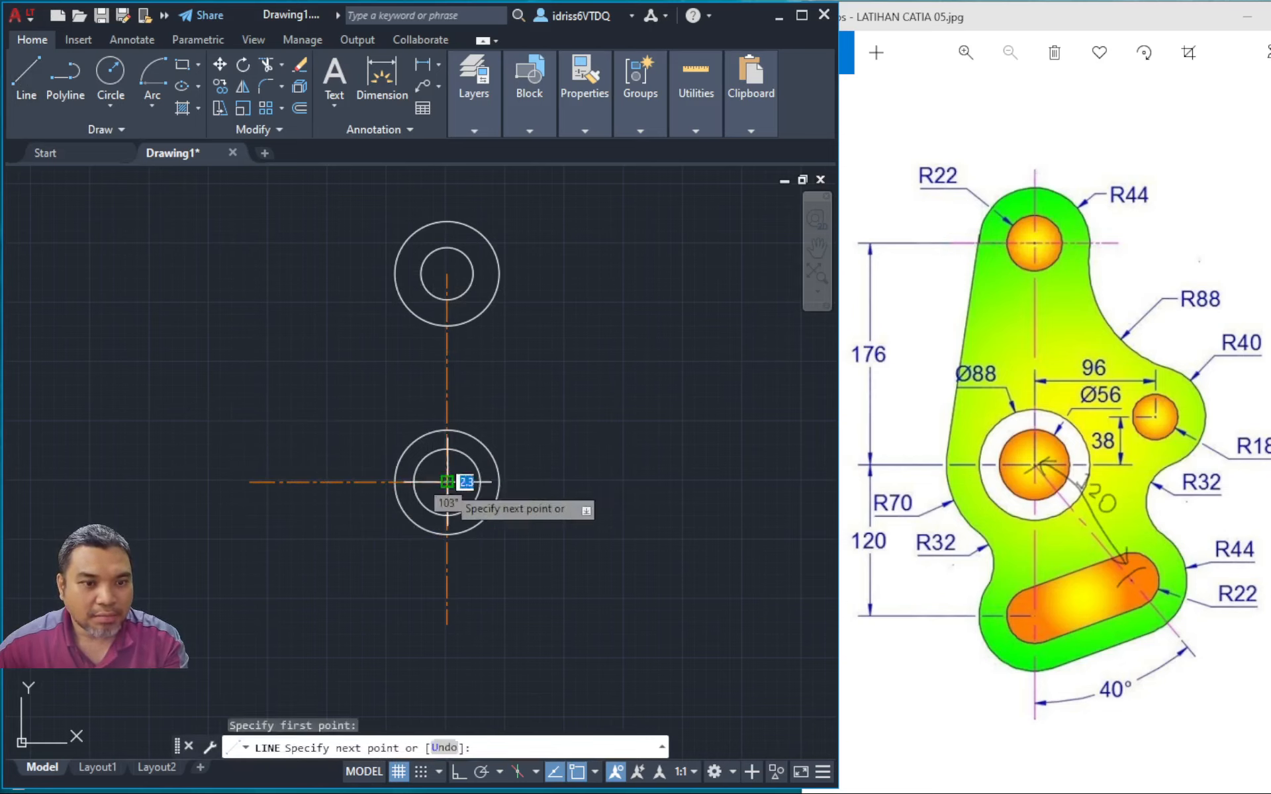
{"action": "left_click", "coordinate": [681, 482]}
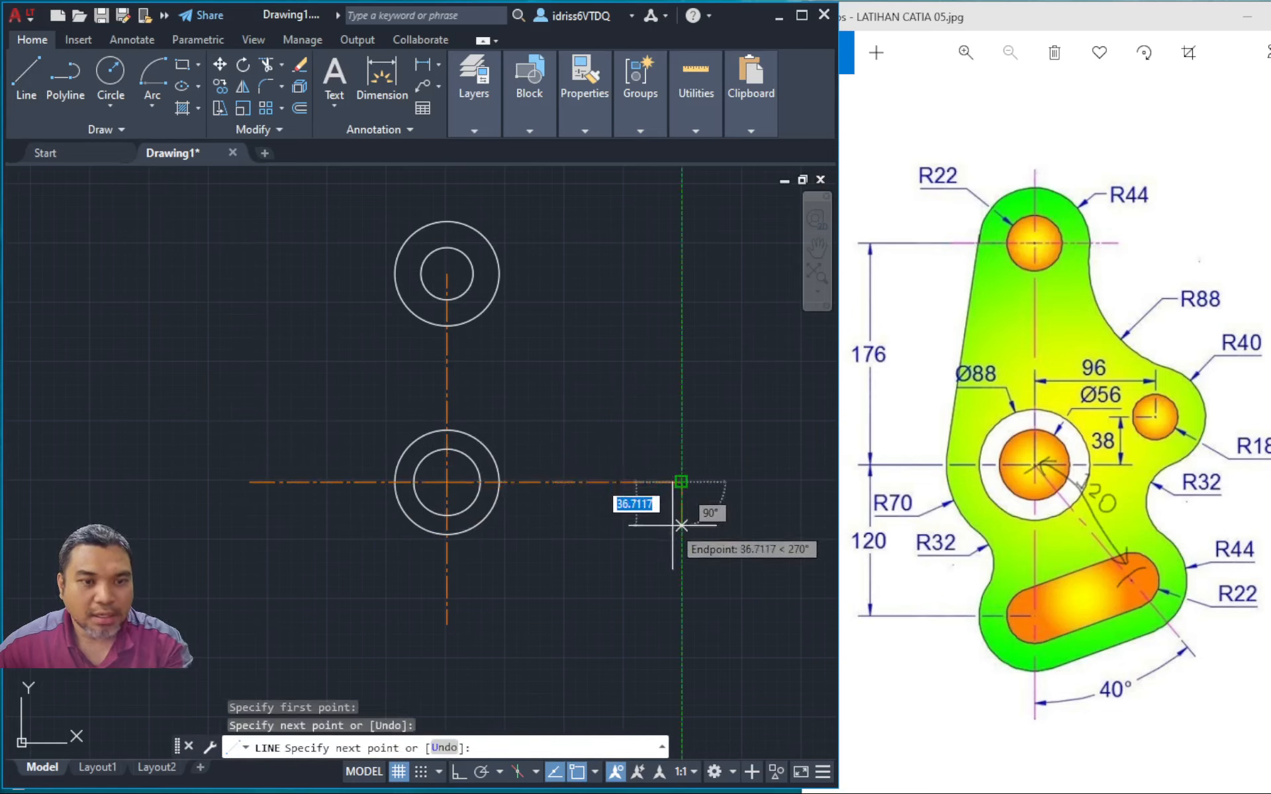
{"action": "key", "text": "Escape"}
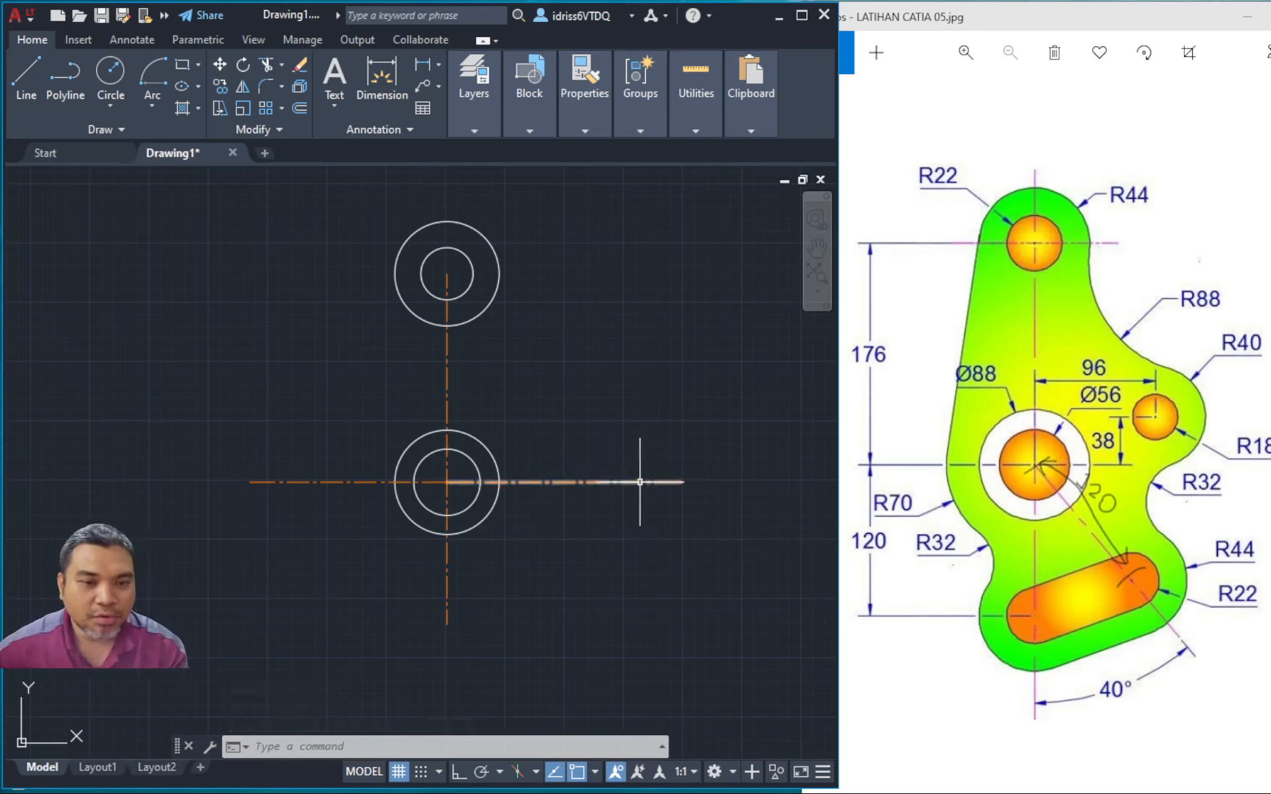
Offset the right-hand horizontal centerline upward by 38
{"action": "left_click", "coordinate": [299, 109]}
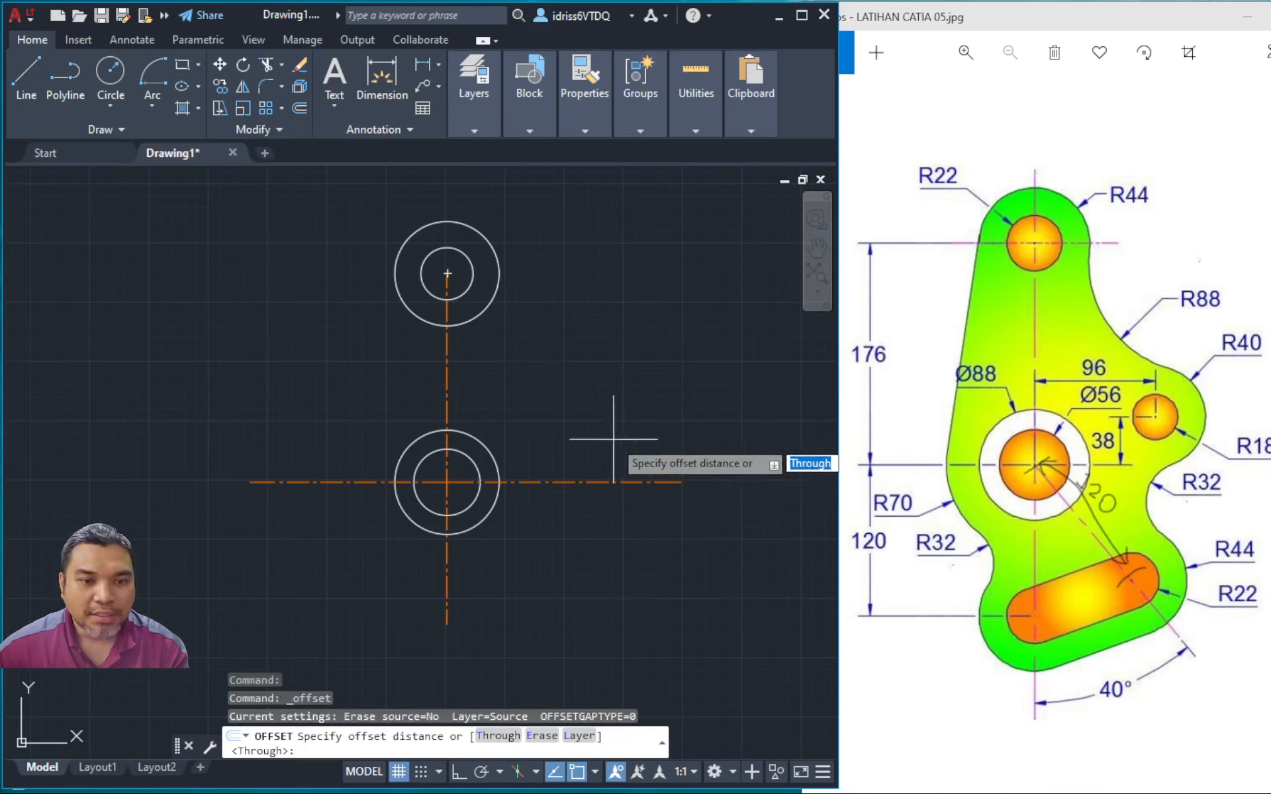
{"action": "type", "text": "38"}
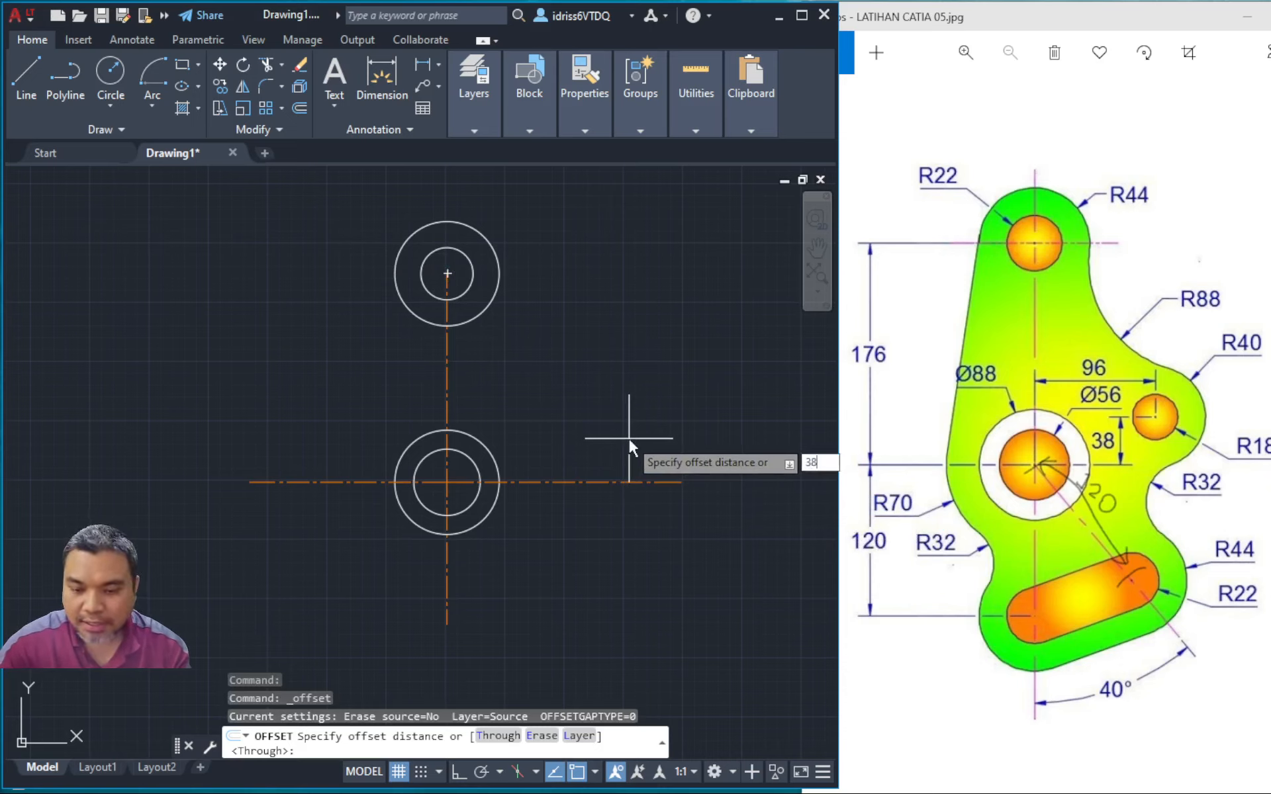
{"action": "key", "text": "Return"}
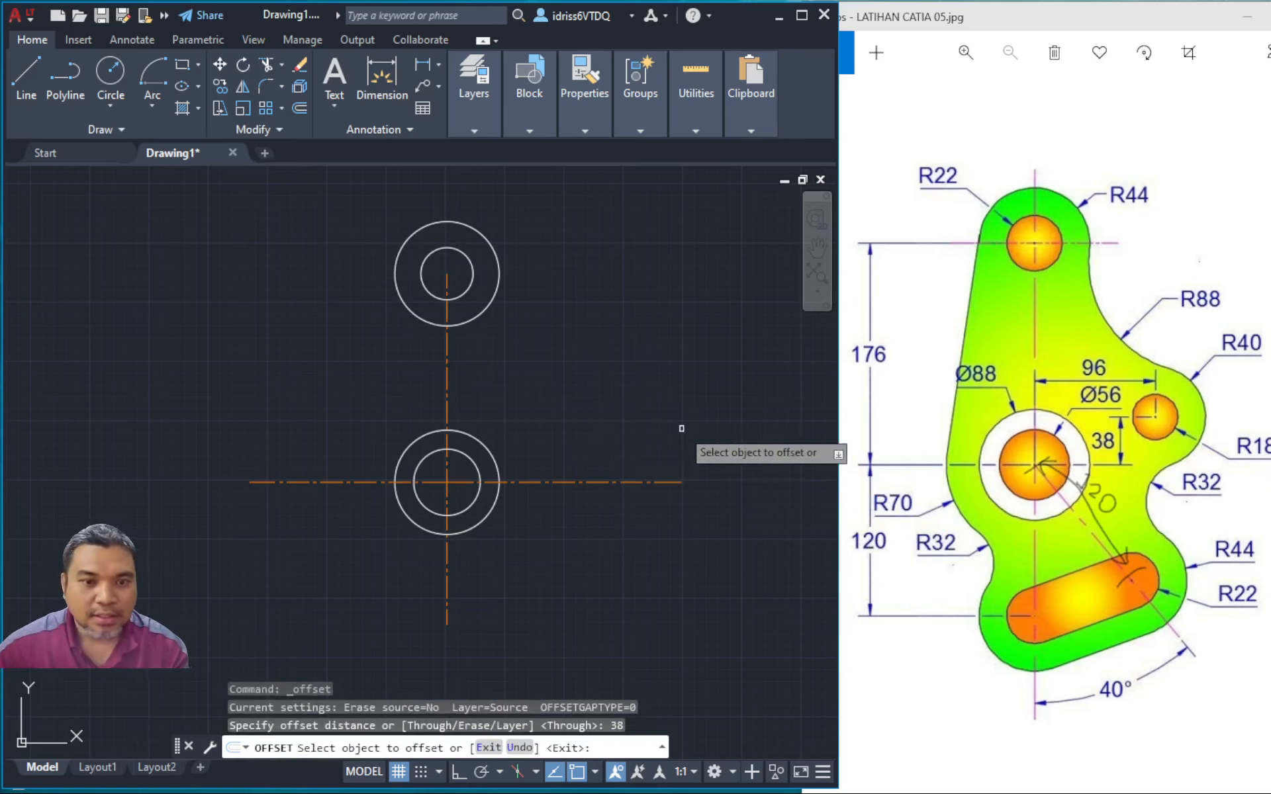
{"action": "left_click", "coordinate": [598, 482]}
{"action": "left_click", "coordinate": [629, 418]}
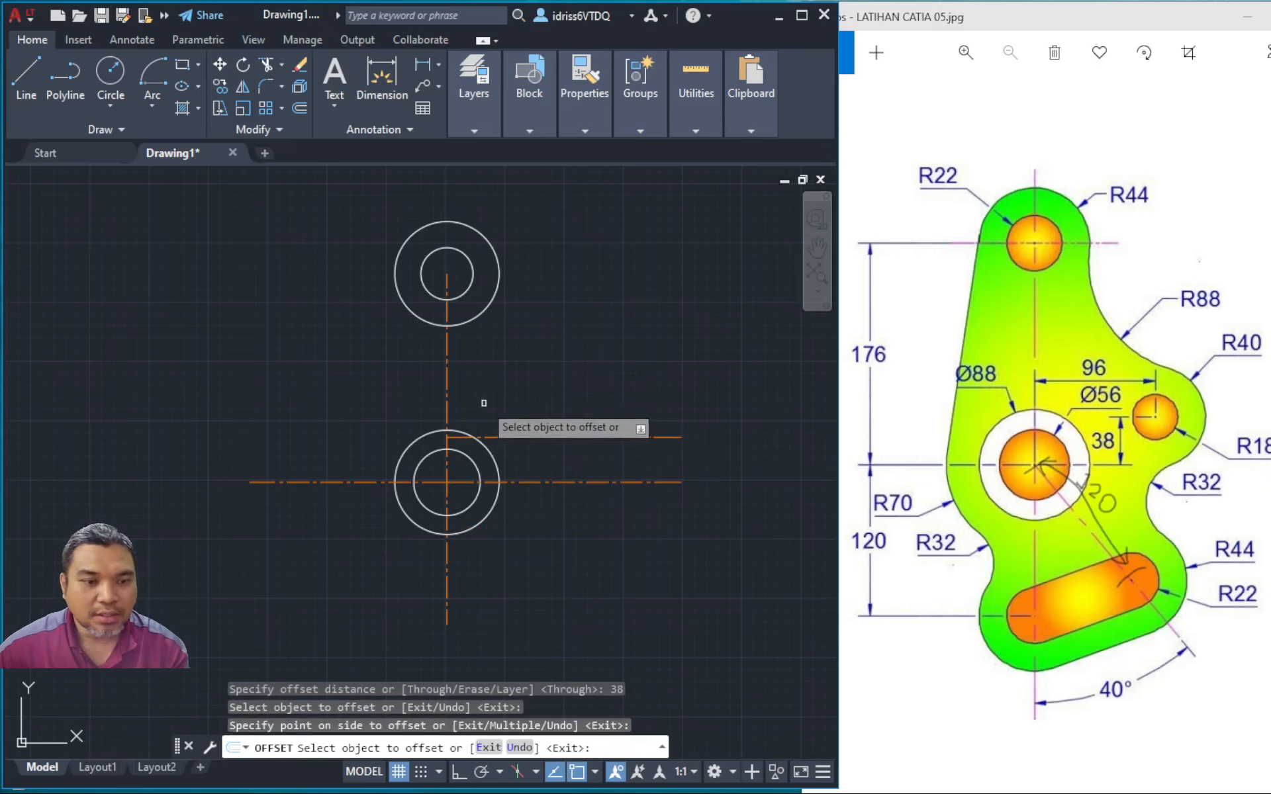
Offset the upper vertical centerline to the right by 96
{"action": "left_click", "coordinate": [300, 109]}
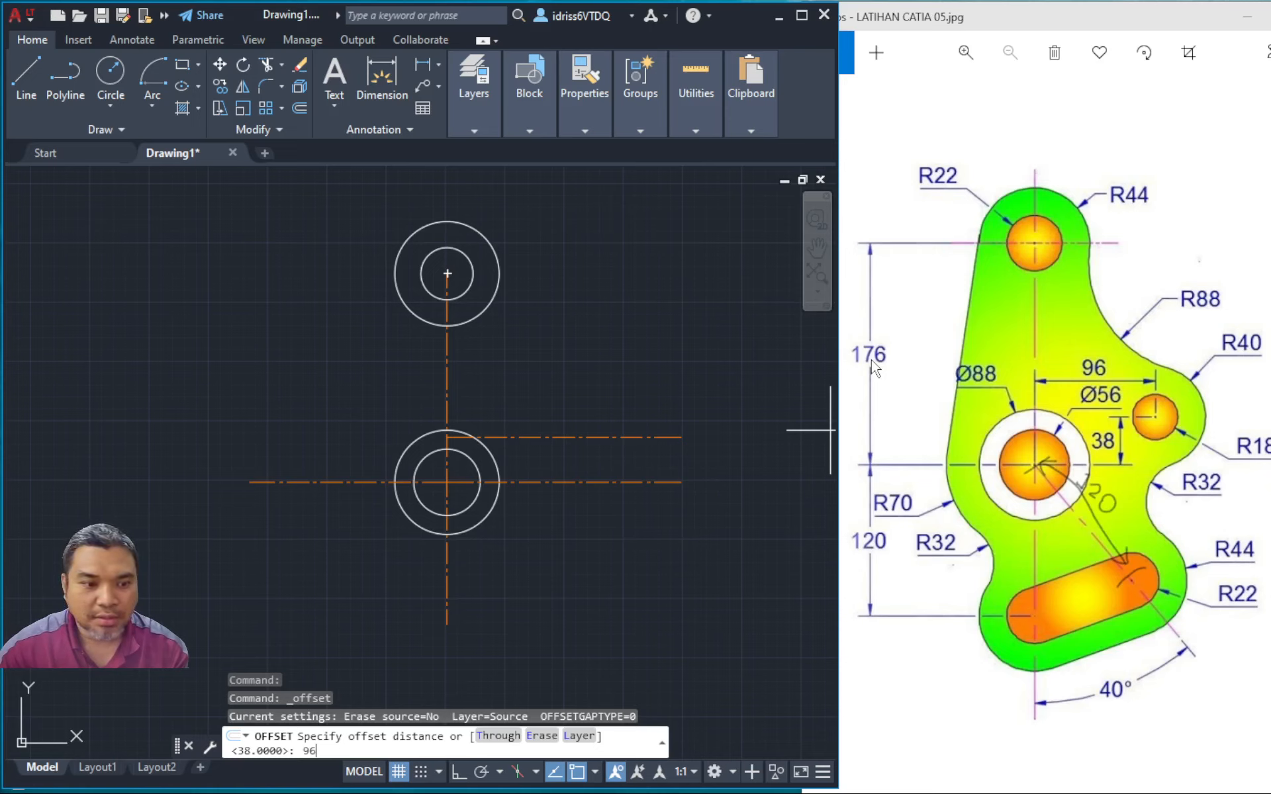
{"action": "key", "text": "Return"}
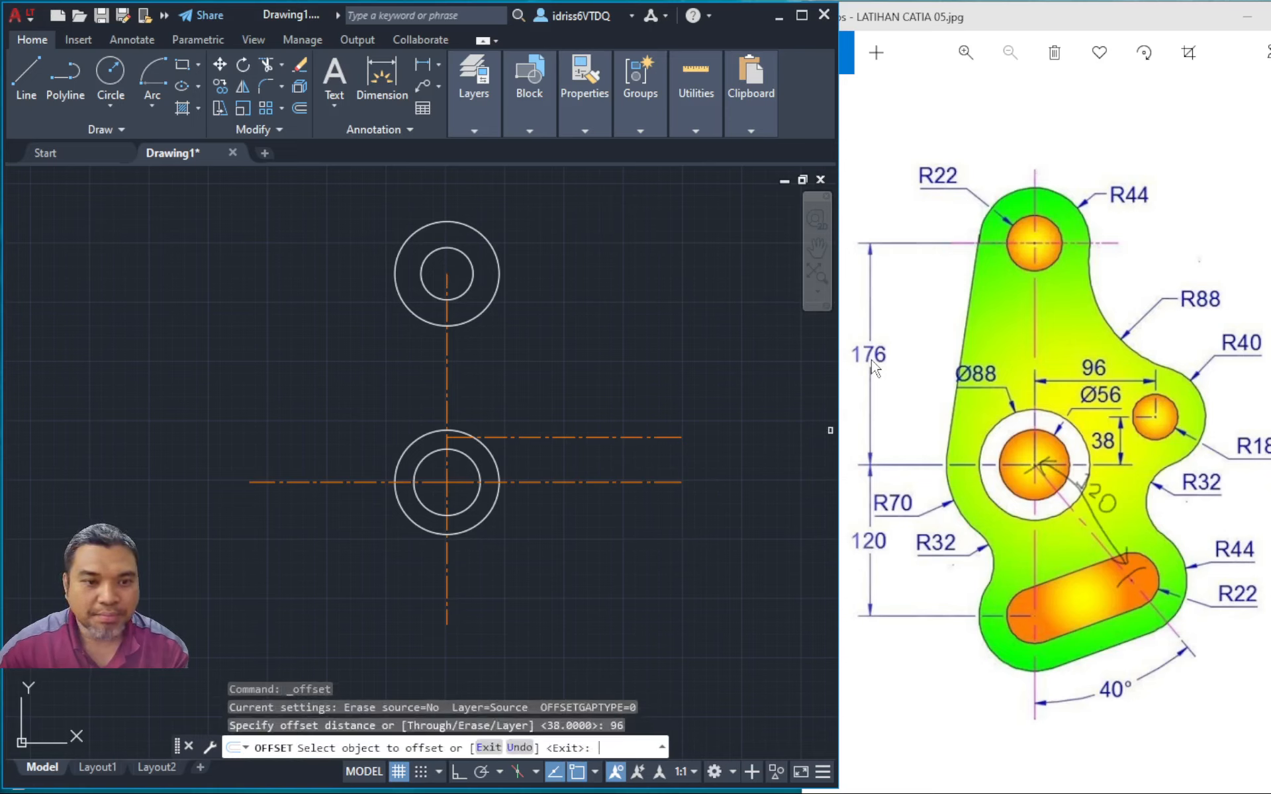
{"action": "left_click", "coordinate": [447, 387]}
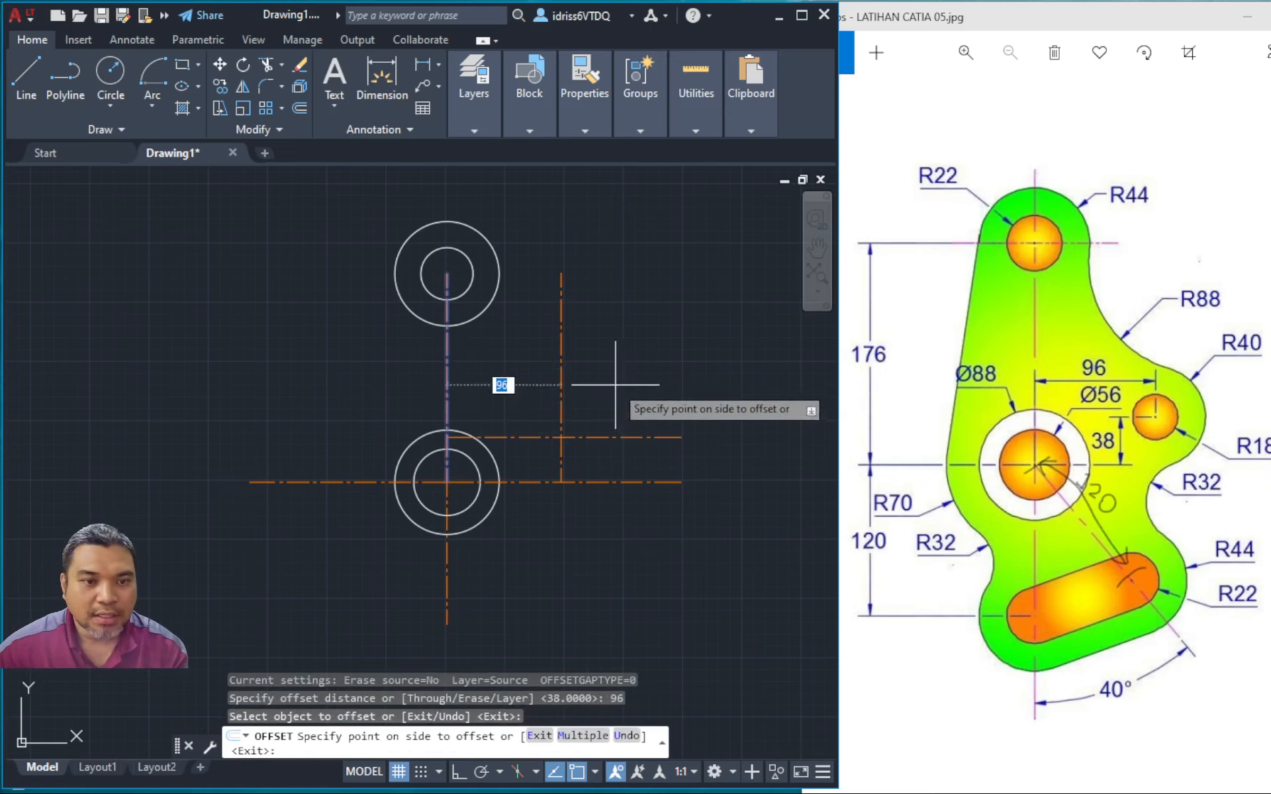
{"action": "left_click", "coordinate": [580, 380]}
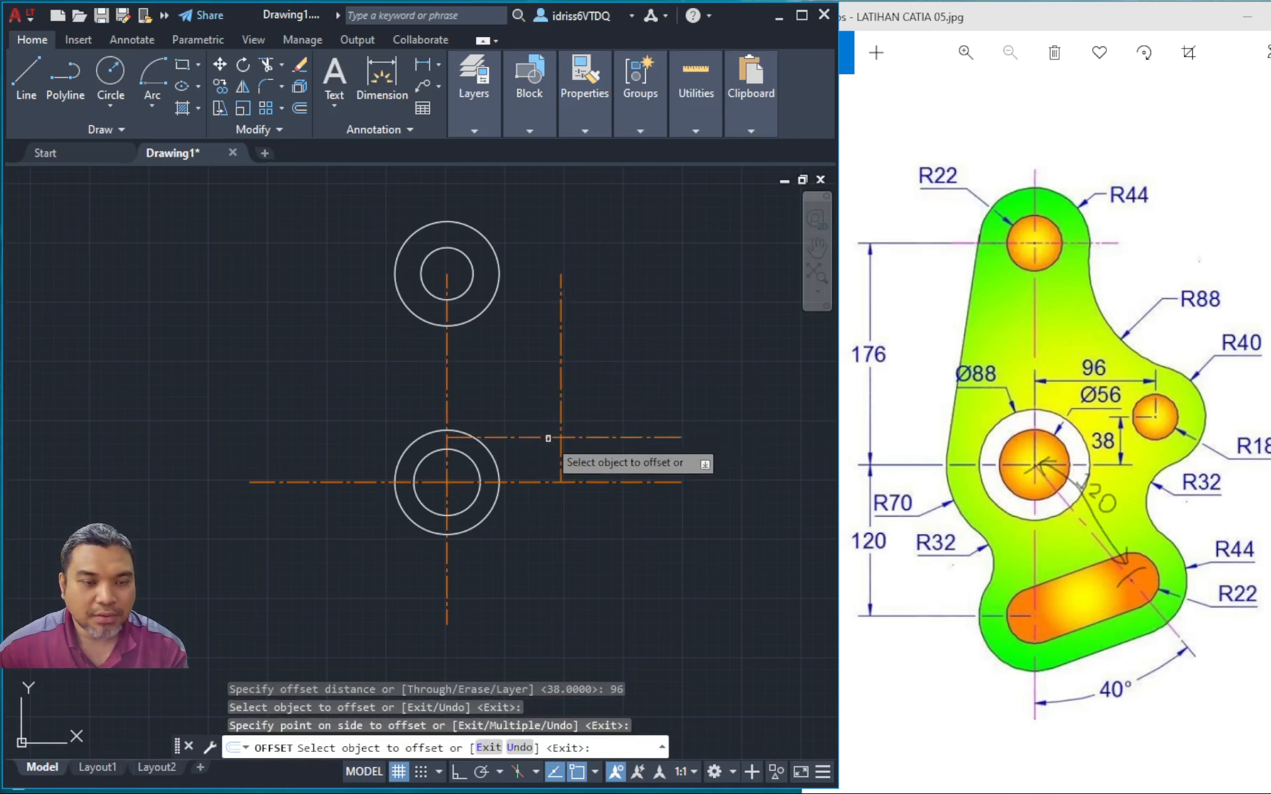
{"action": "scroll", "coordinate": [547, 439], "scroll_direction": "up", "scroll_amount": 2}
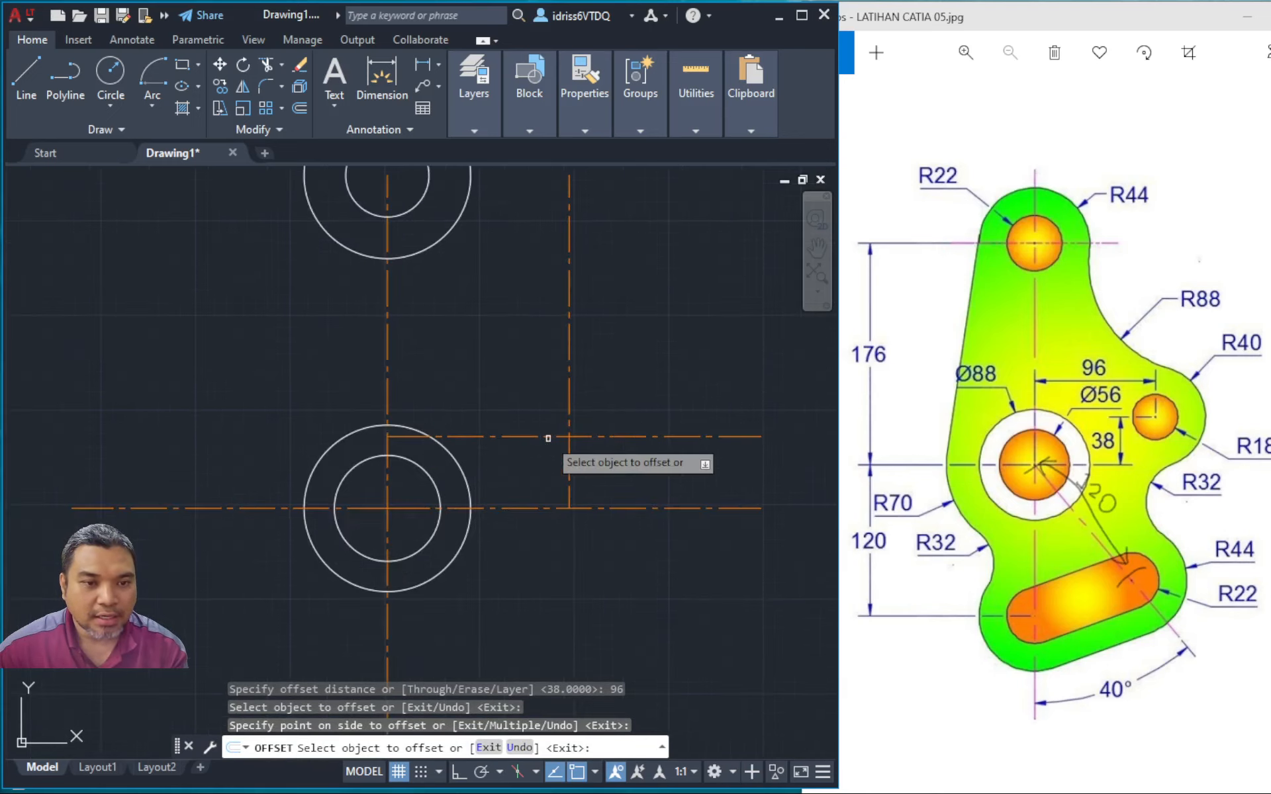
{"action": "left_click", "coordinate": [569, 368]}
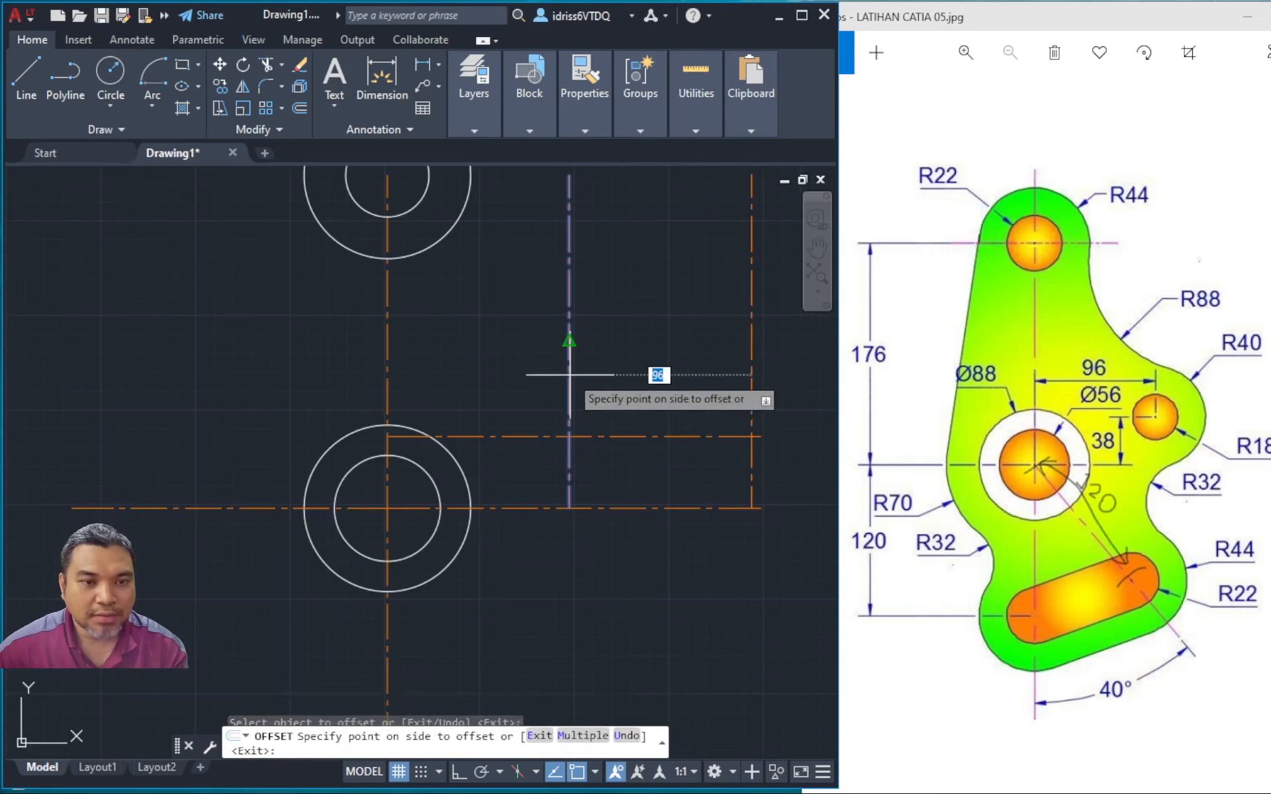
{"action": "key", "text": "Escape"}
{"action": "key", "text": "Escape"}
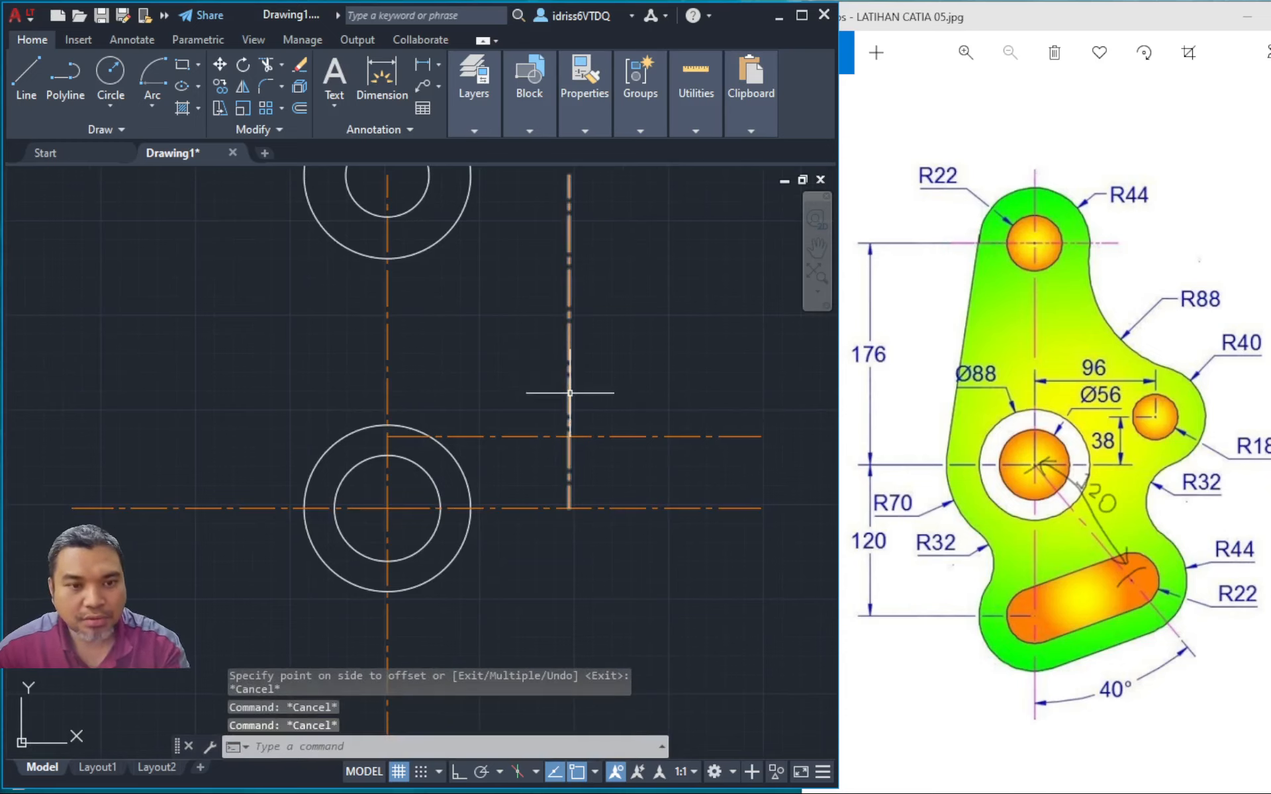
Delete the offset vertical centerline and the offset horizontal centerline
{"action": "left_click", "coordinate": [570, 387]}
{"action": "key", "text": "Delete"}
{"action": "left_click", "coordinate": [545, 436]}
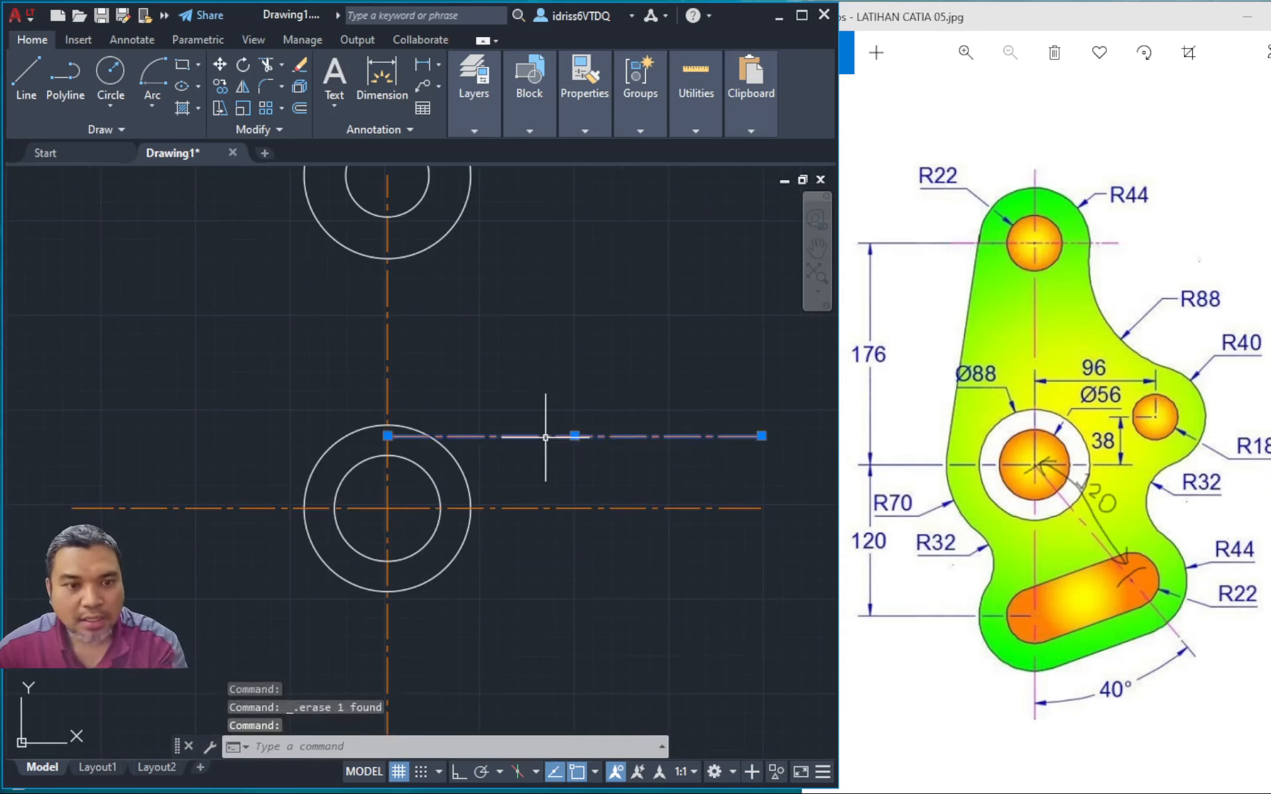
{"action": "key", "text": "Delete"}
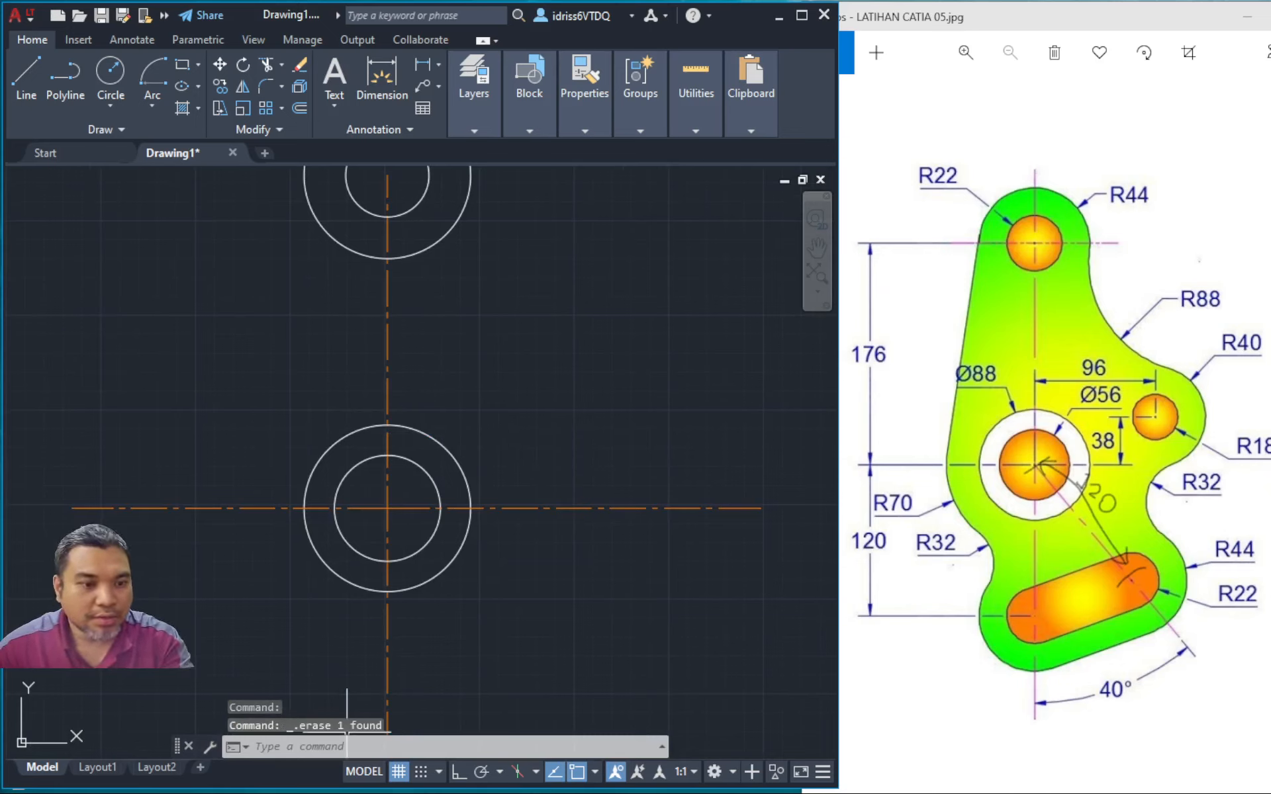
{"action": "key", "text": "Escape"}
{"action": "key", "text": "Escape"}
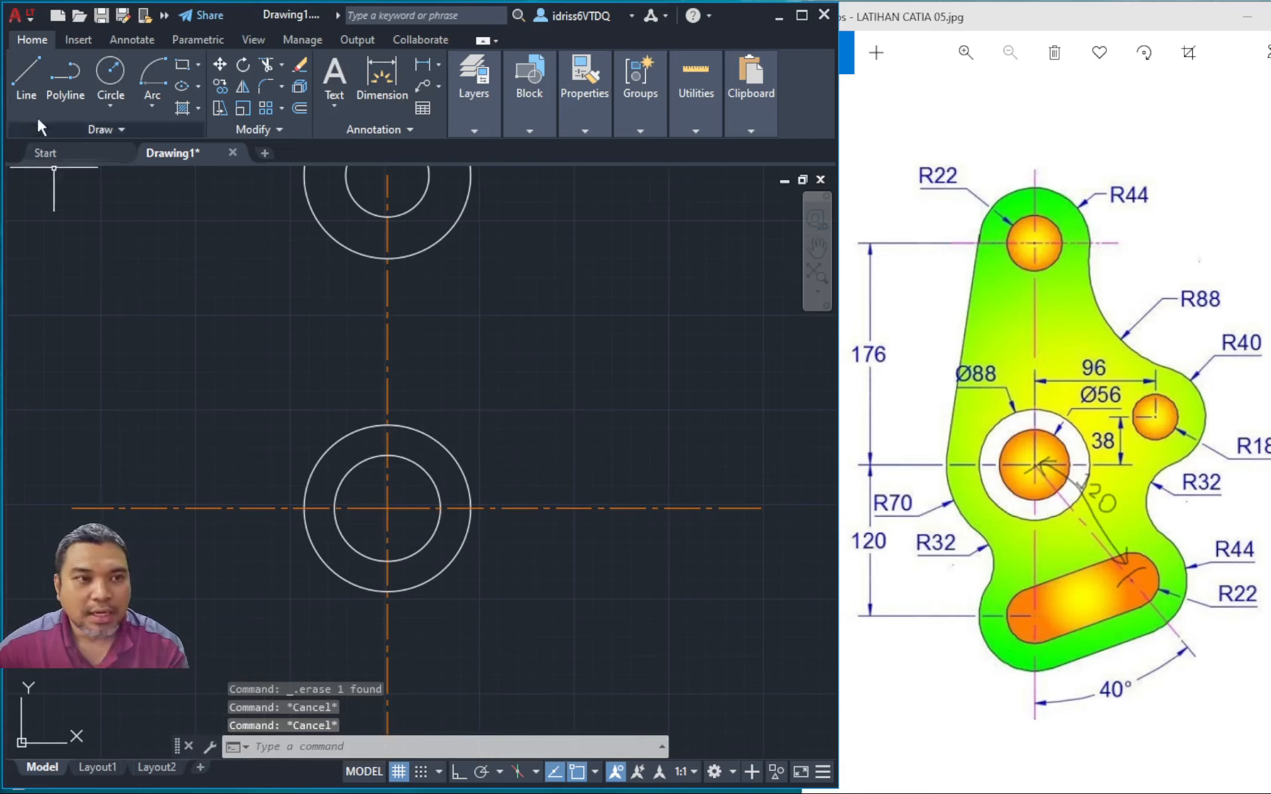
Draw a slanted centerline from the centre of the 56 and 88 diameter circles to the relative point 96,38
{"action": "left_click", "coordinate": [13, 78]}
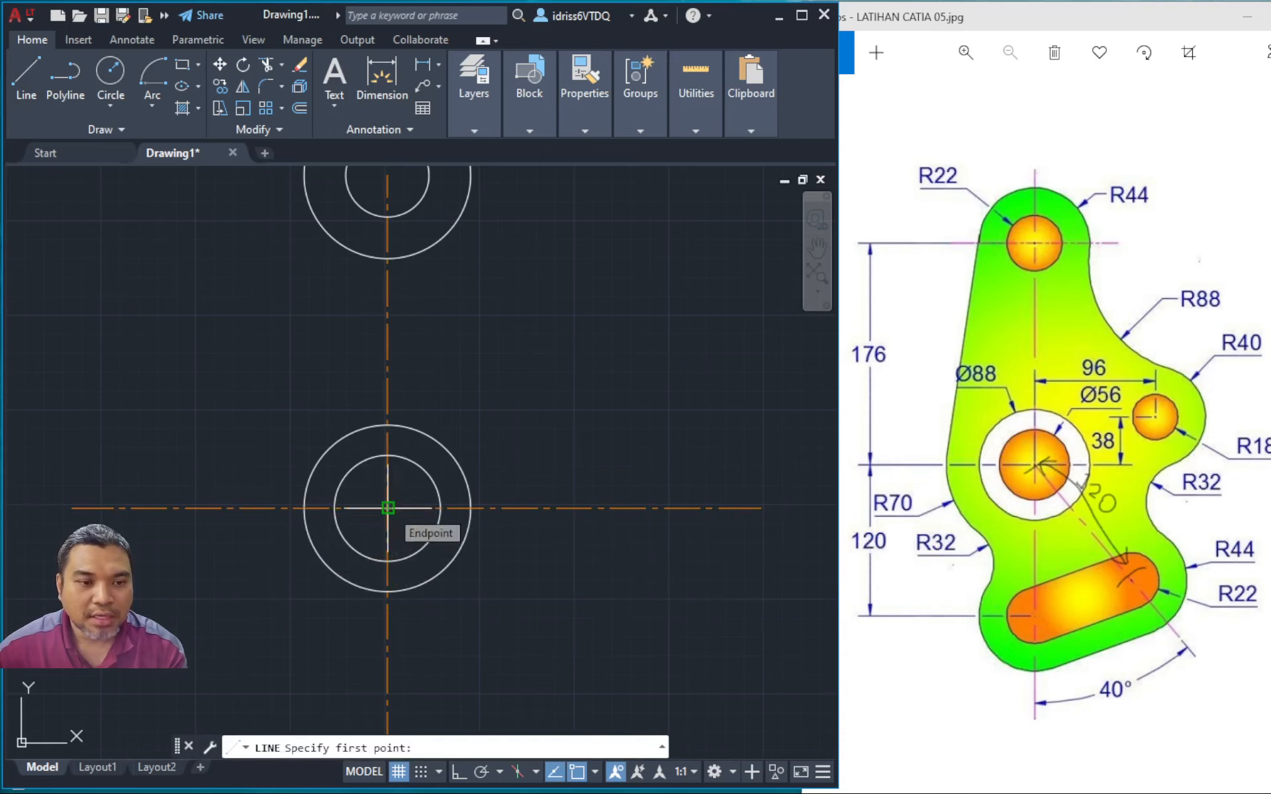
{"action": "left_click", "coordinate": [388, 507]}
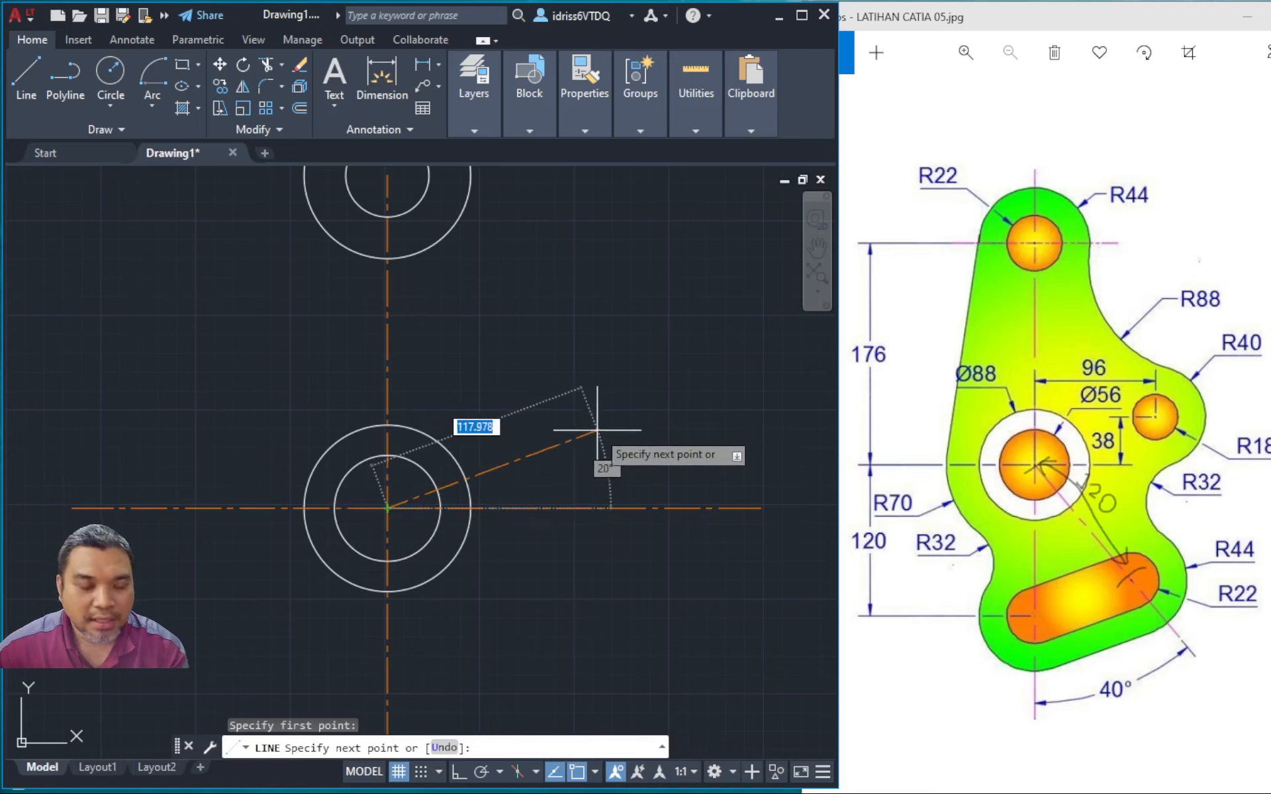
{"action": "key", "text": "F8"}
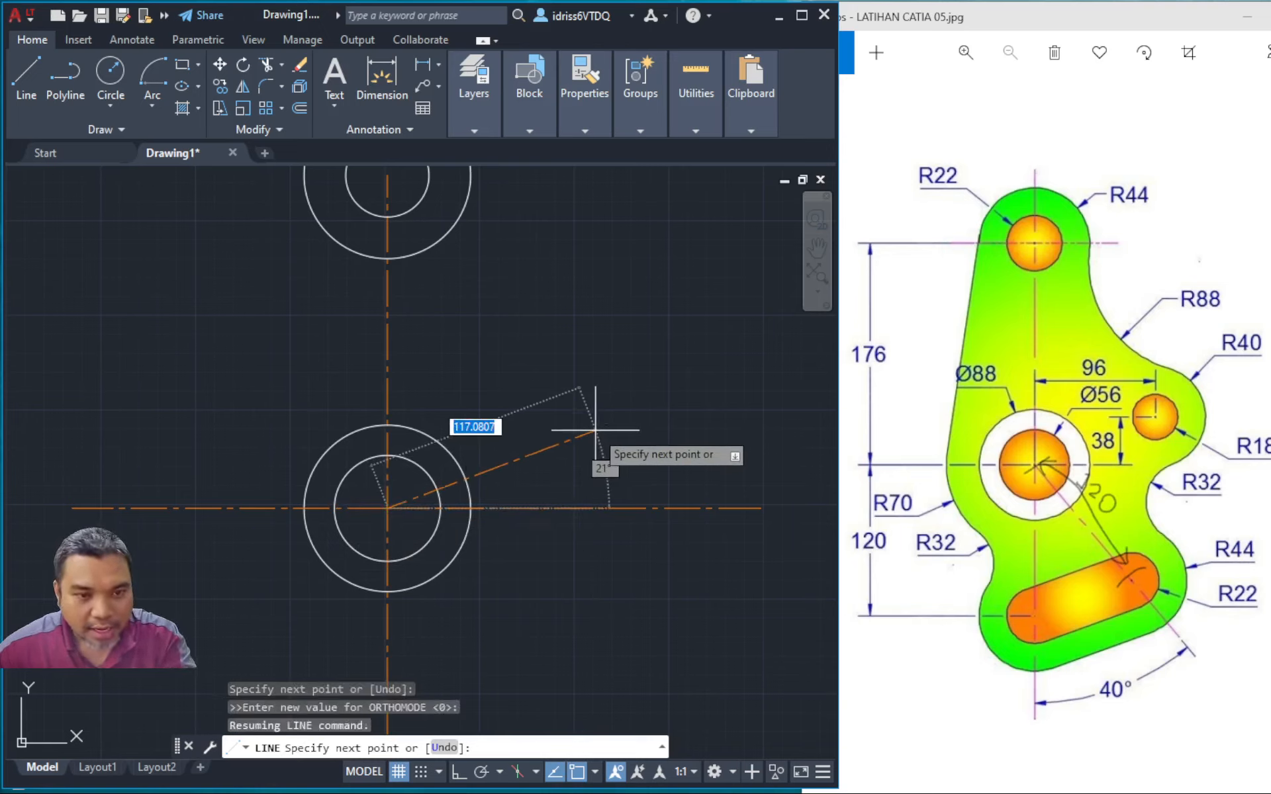
{"action": "type", "text": "@"}
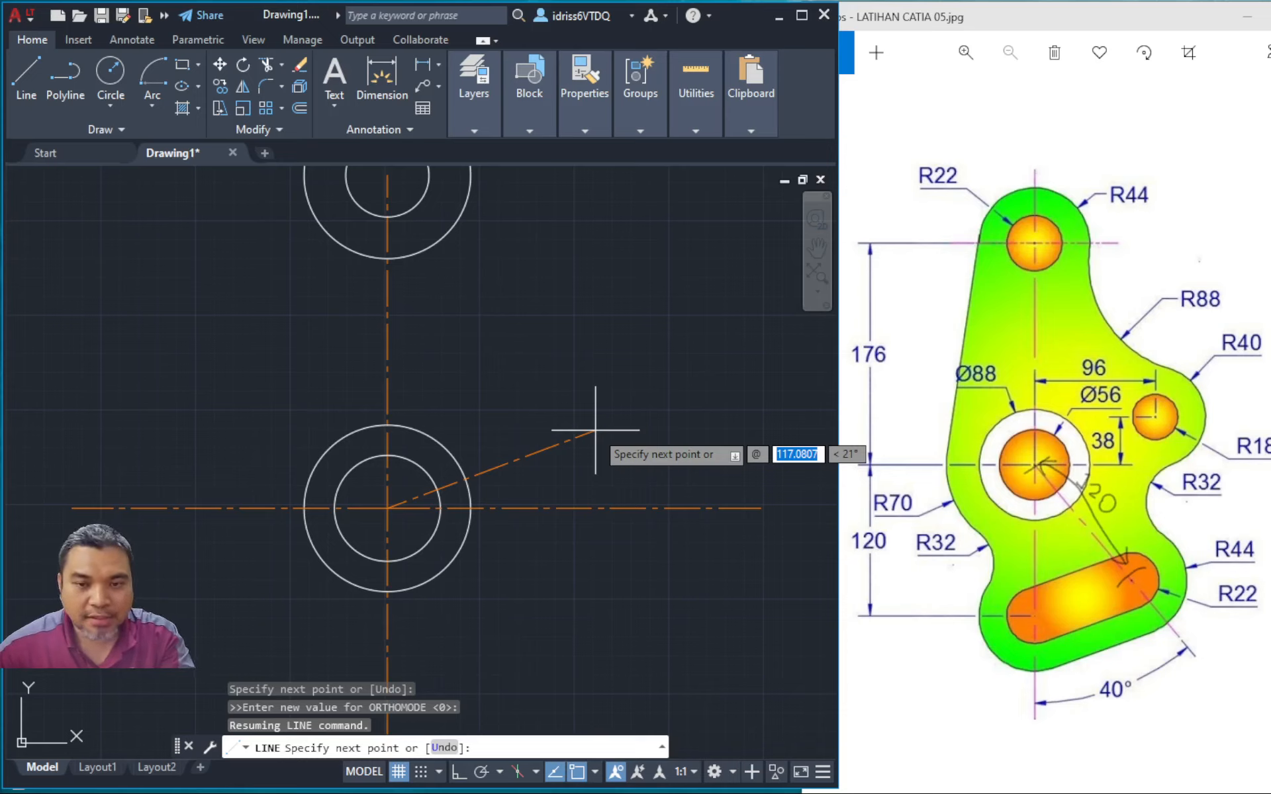
{"action": "type", "text": "96"}
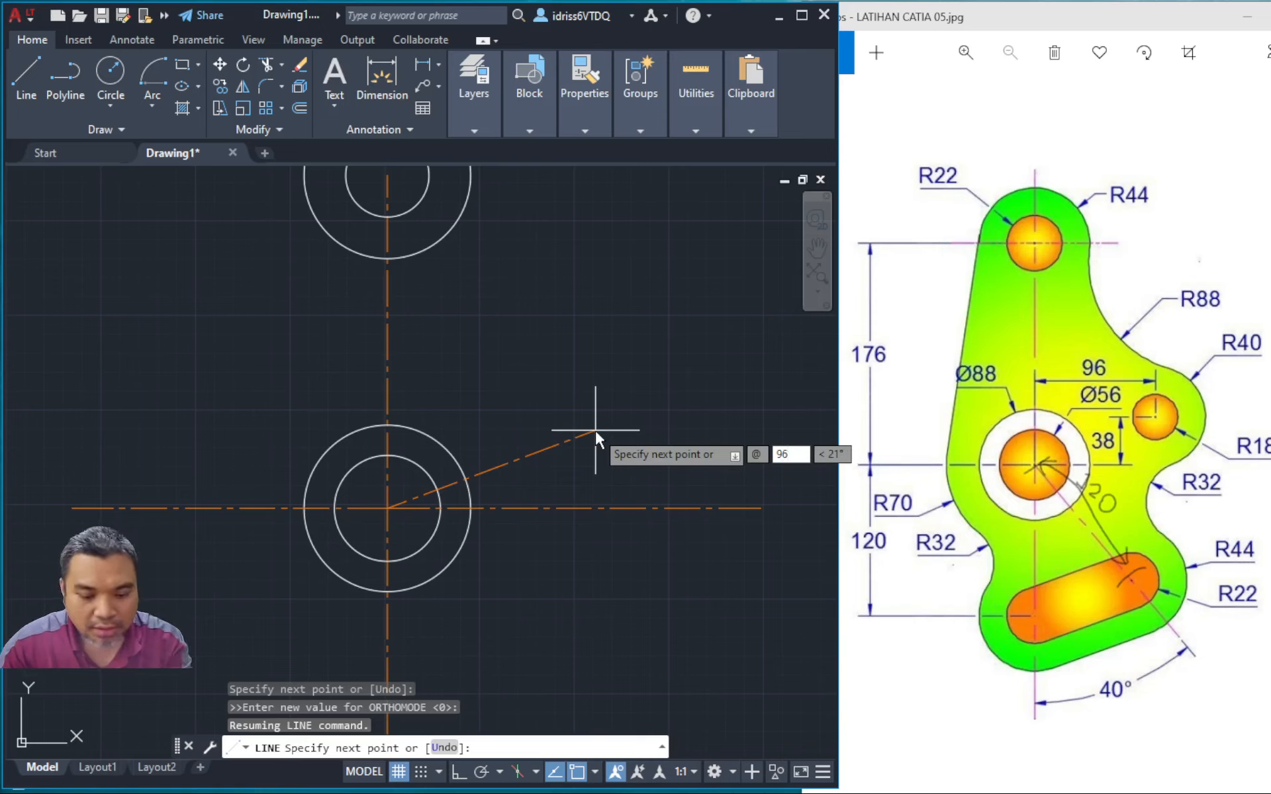
{"action": "key", "text": "Tab"}
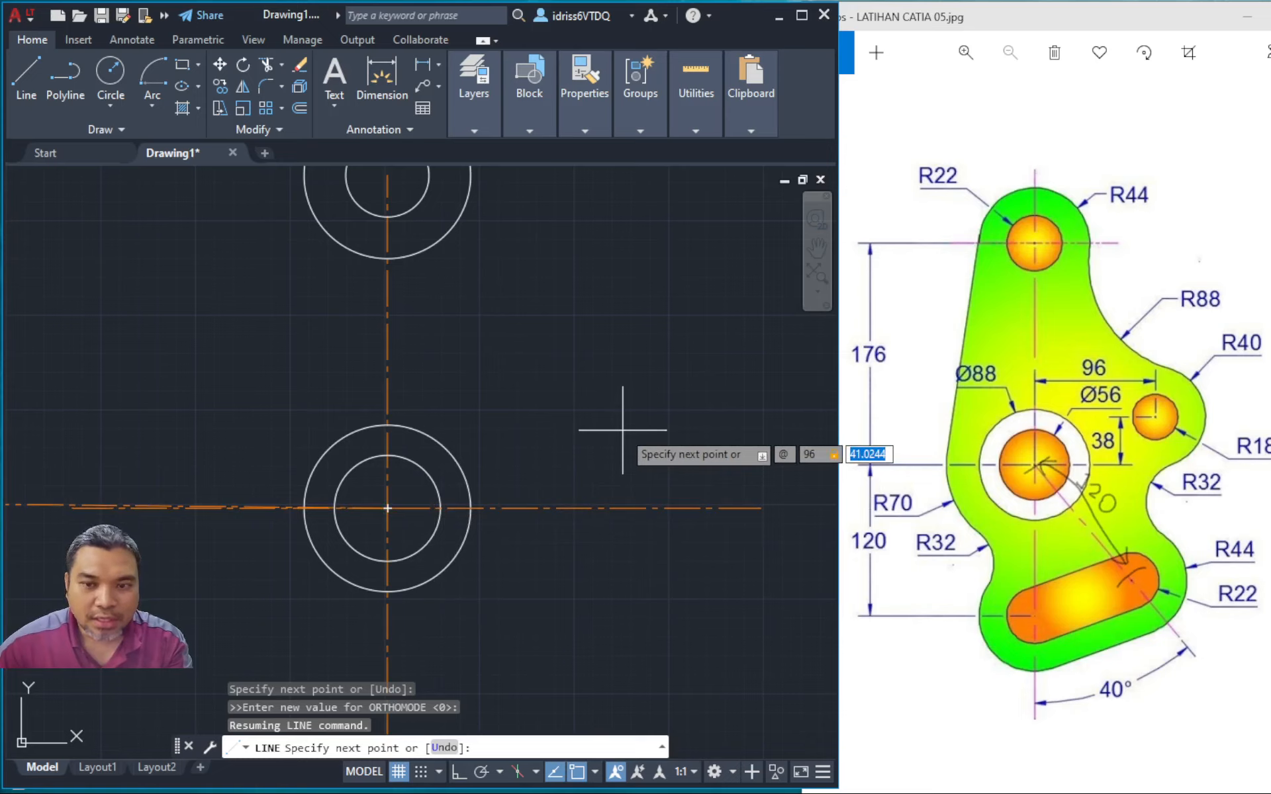
{"action": "type", "text": "3"}
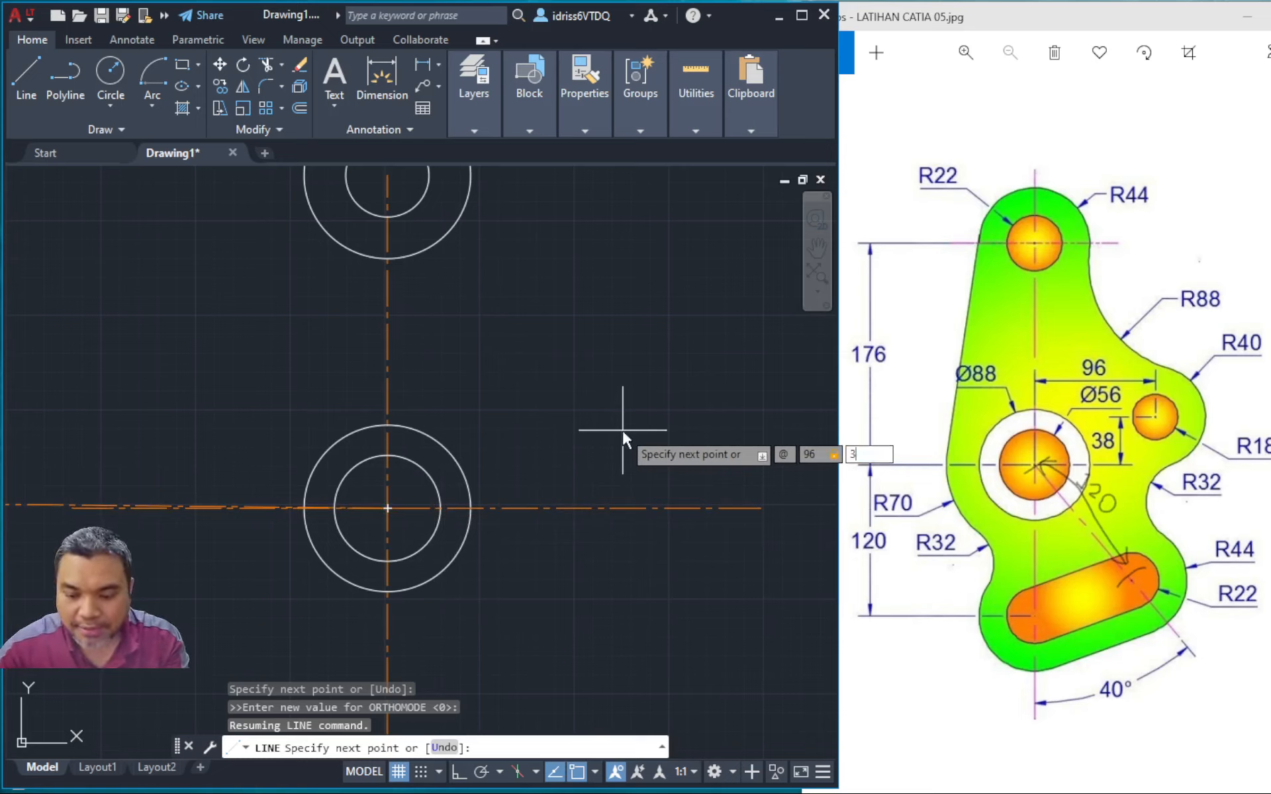
{"action": "type", "text": "8"}
{"action": "key", "text": "Return"}
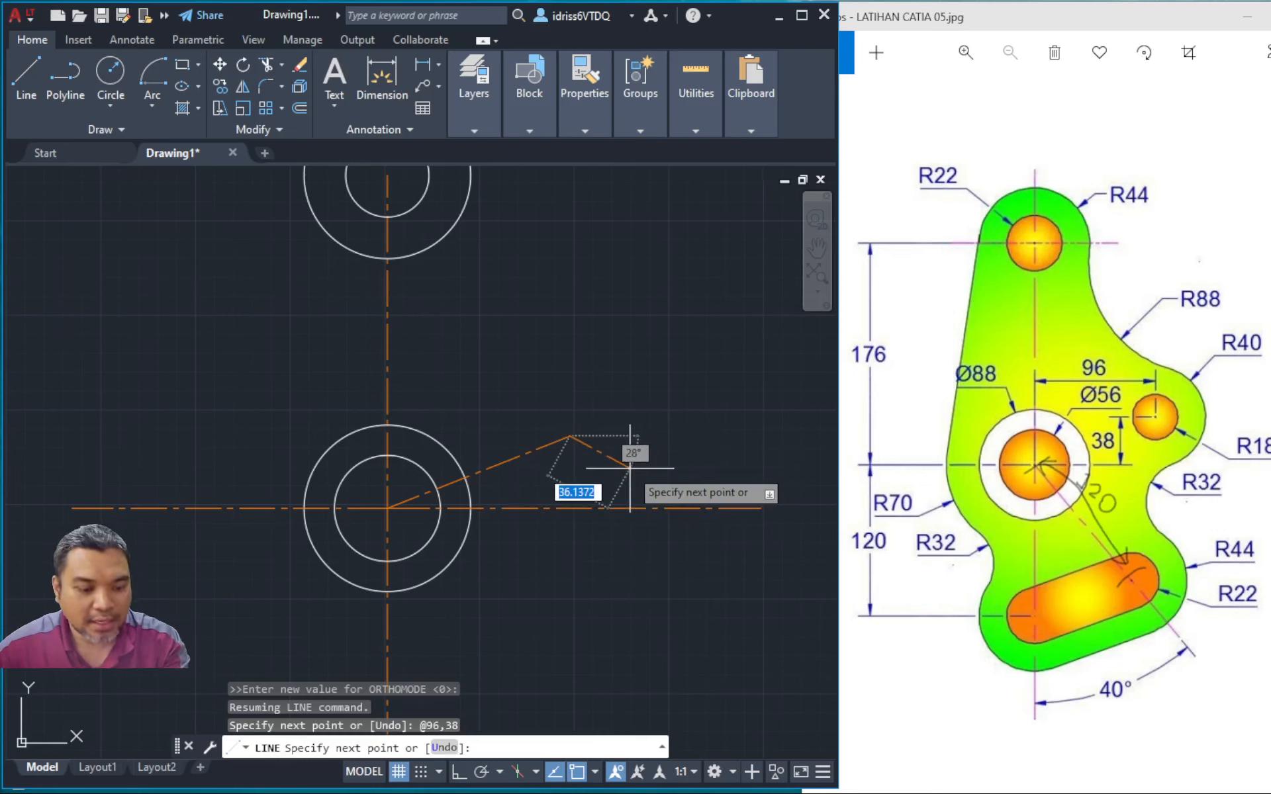
{"action": "key", "text": "Escape"}
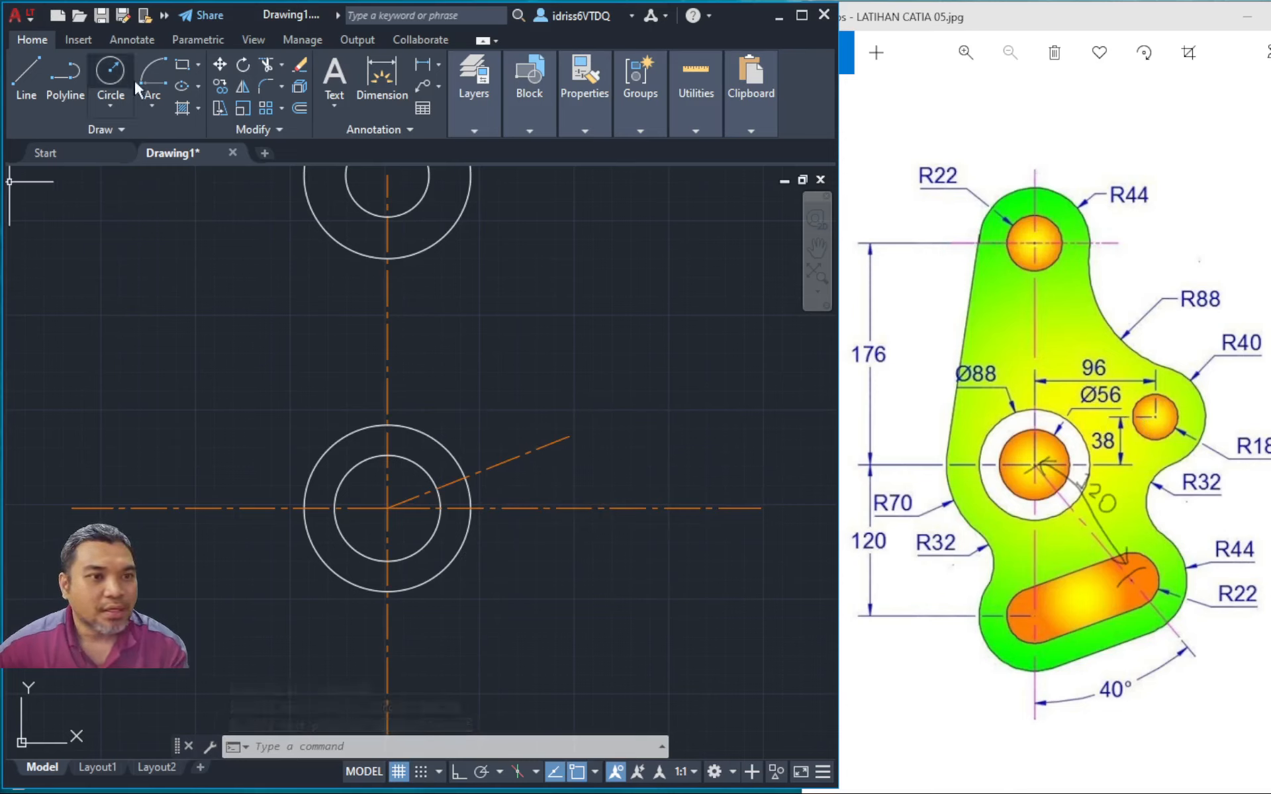
Make layer 0 current and draw a circle of about 13.7 radius centred on the free end of the slanted centerline
{"action": "left_click", "coordinate": [474, 131]}
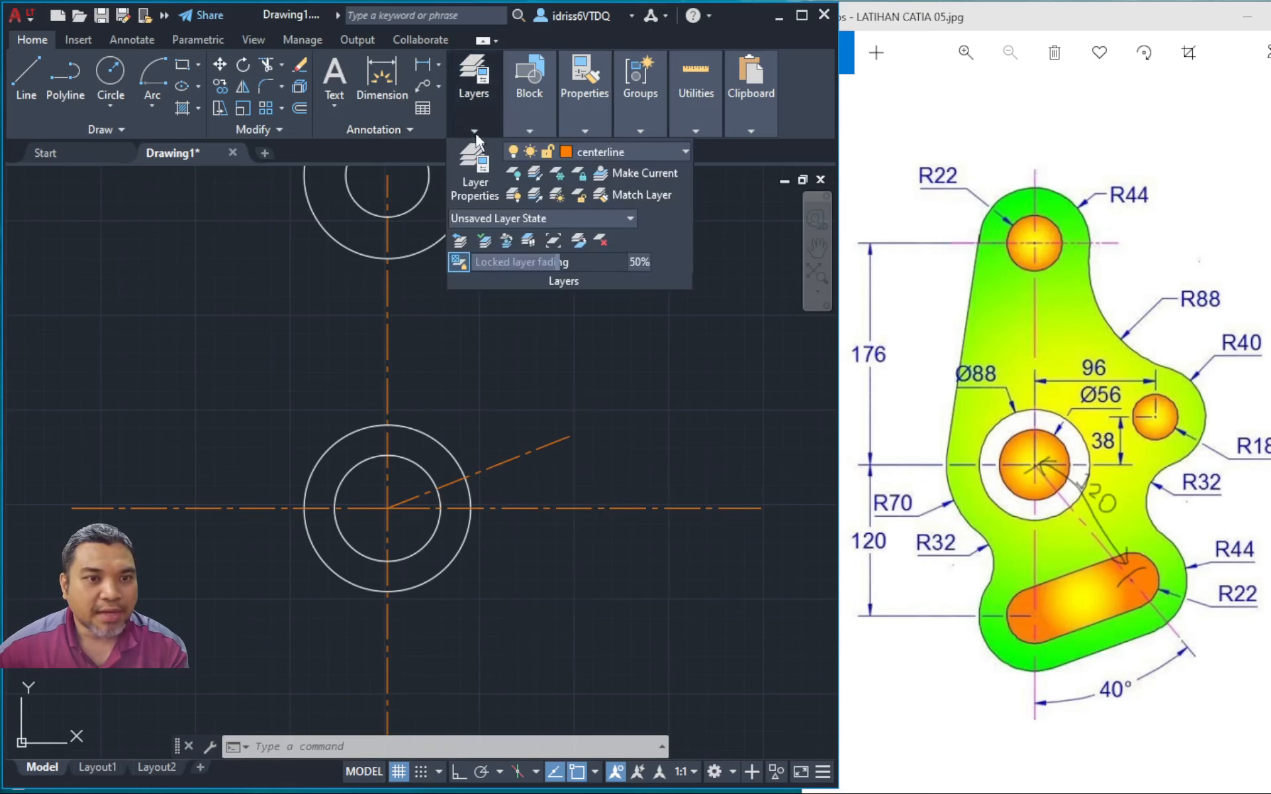
{"action": "left_click", "coordinate": [625, 153]}
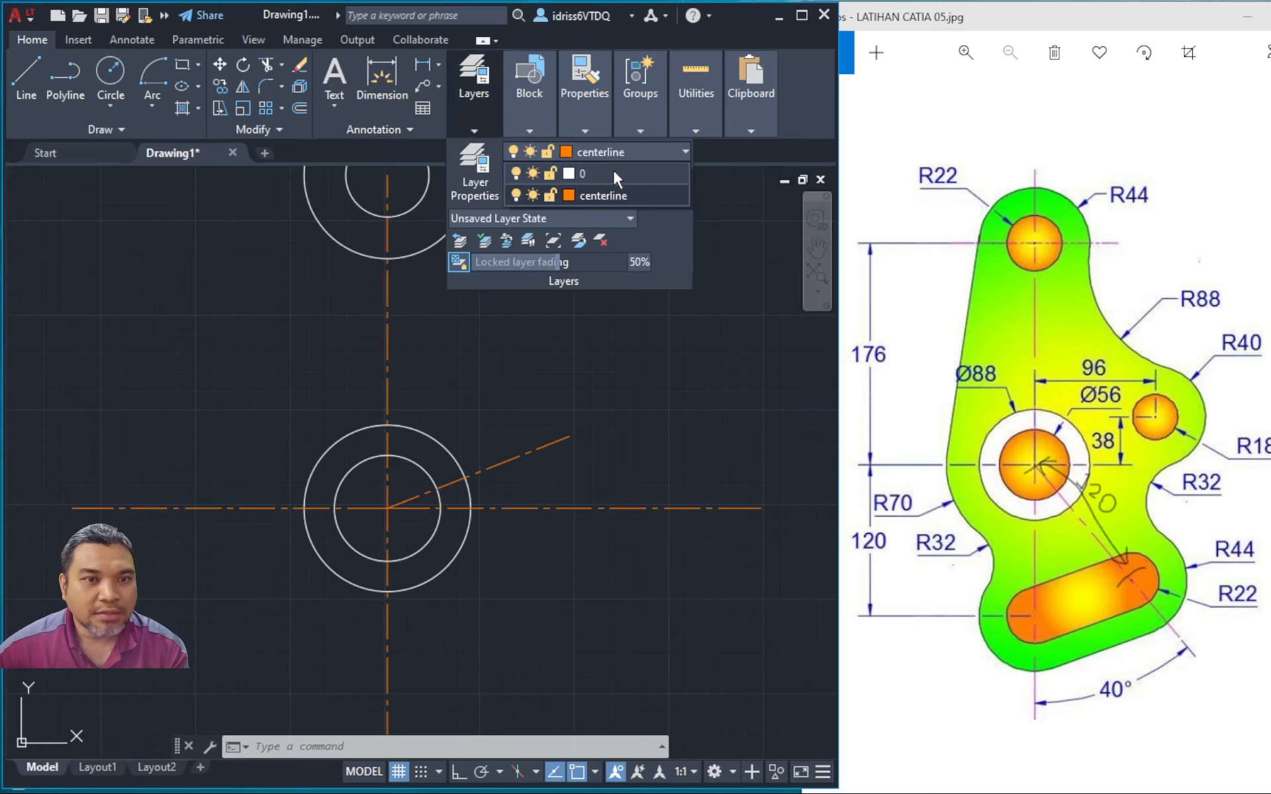
{"action": "left_click", "coordinate": [613, 173]}
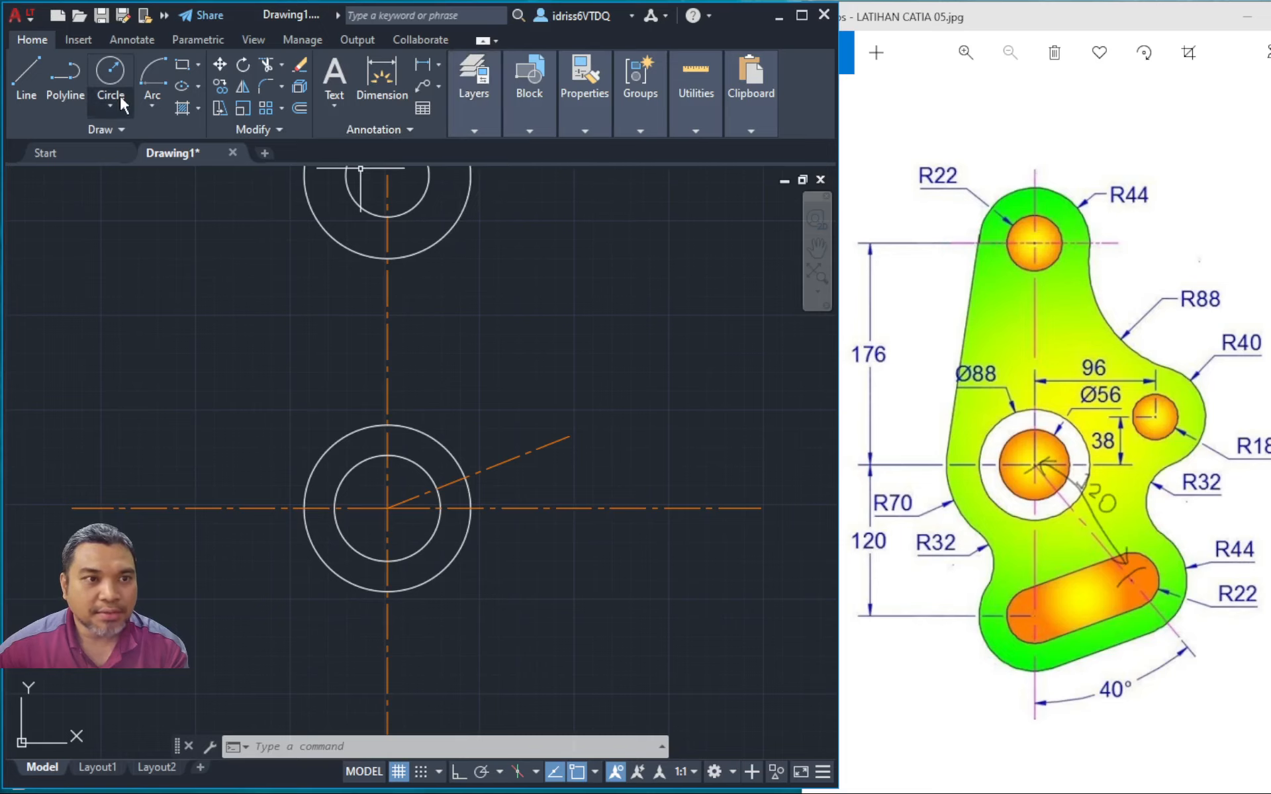
{"action": "left_click", "coordinate": [114, 74]}
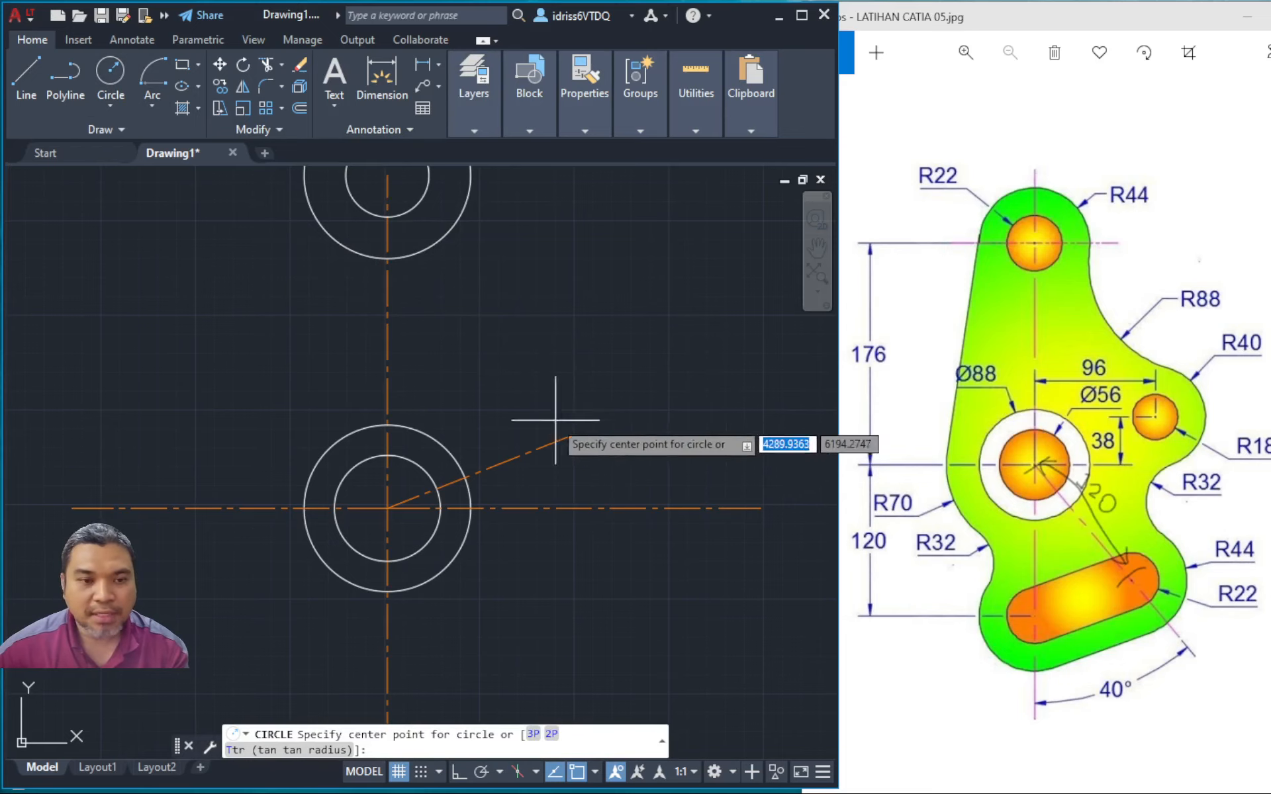
{"action": "left_click", "coordinate": [569, 437]}
{"action": "left_click", "coordinate": [583, 458]}
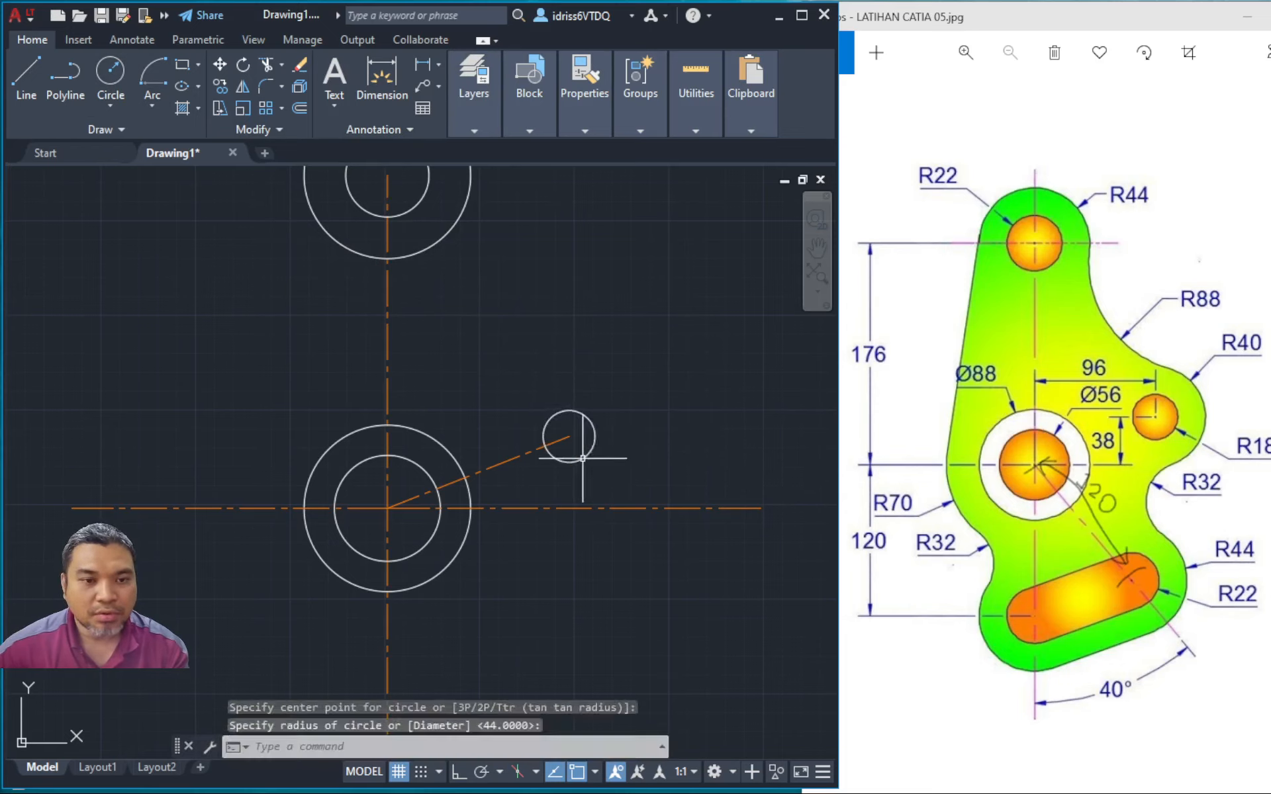
Try setting the side circle's radius to 18 in its properties and undo the change
{"action": "left_click", "coordinate": [594, 421]}
{"action": "right_click", "coordinate": [595, 423]}
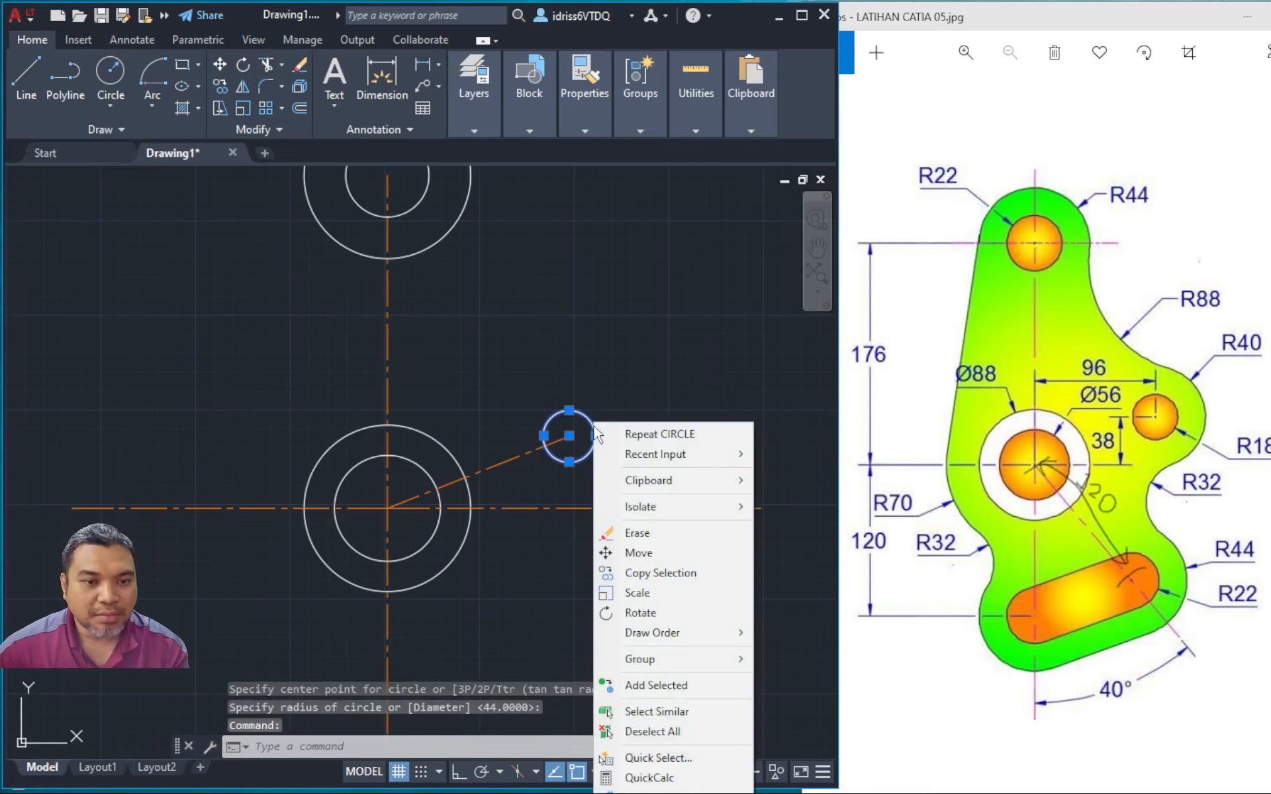
{"action": "key", "text": "Escape"}
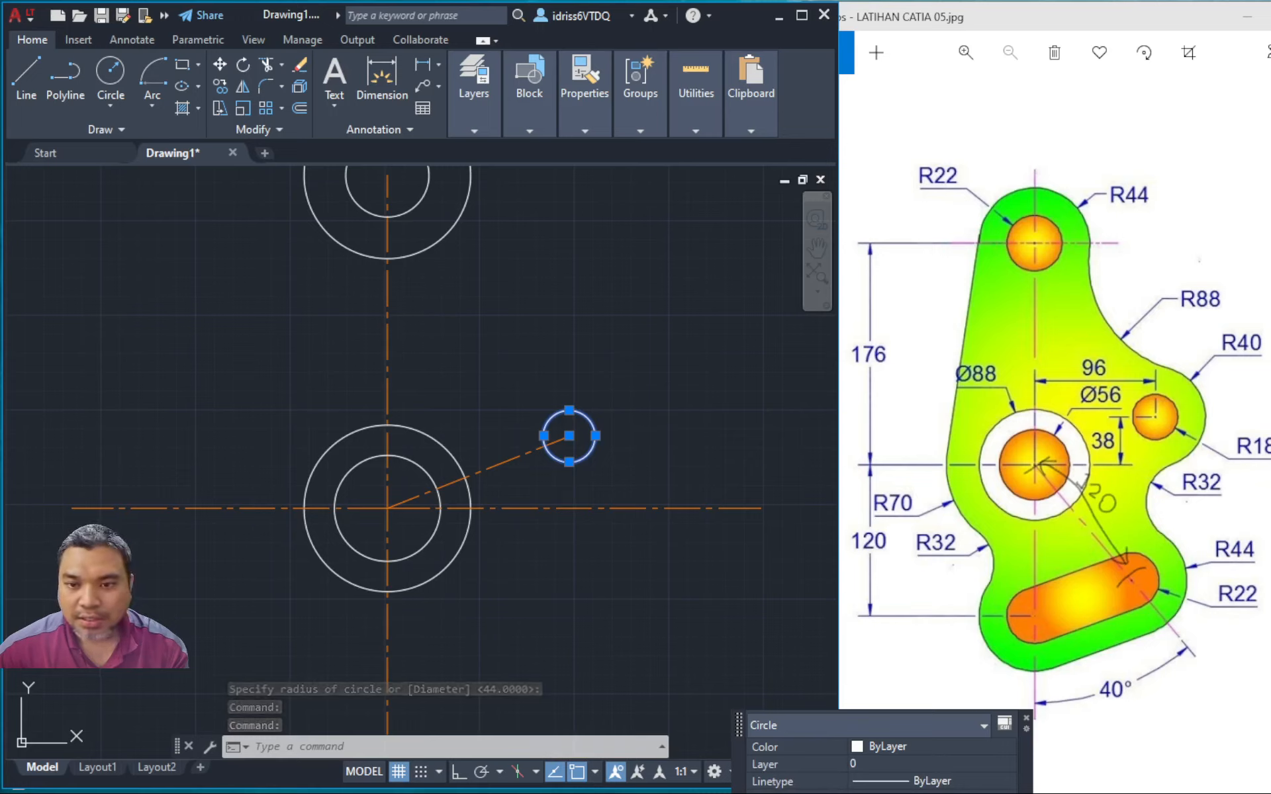
{"action": "type", "text": "18"}
{"action": "key", "text": "Return"}
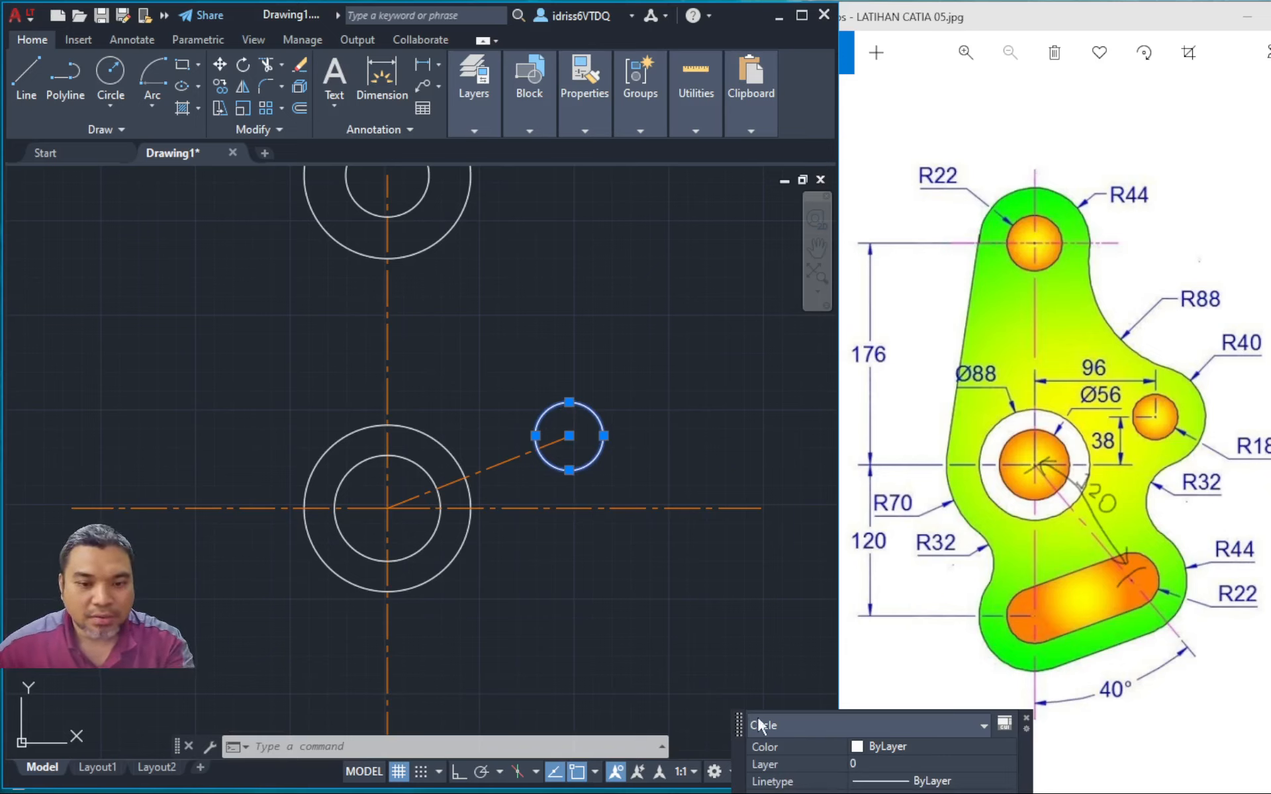
{"action": "left_click_drag", "start_coordinate": [741, 720], "coordinate": [562, 547]}
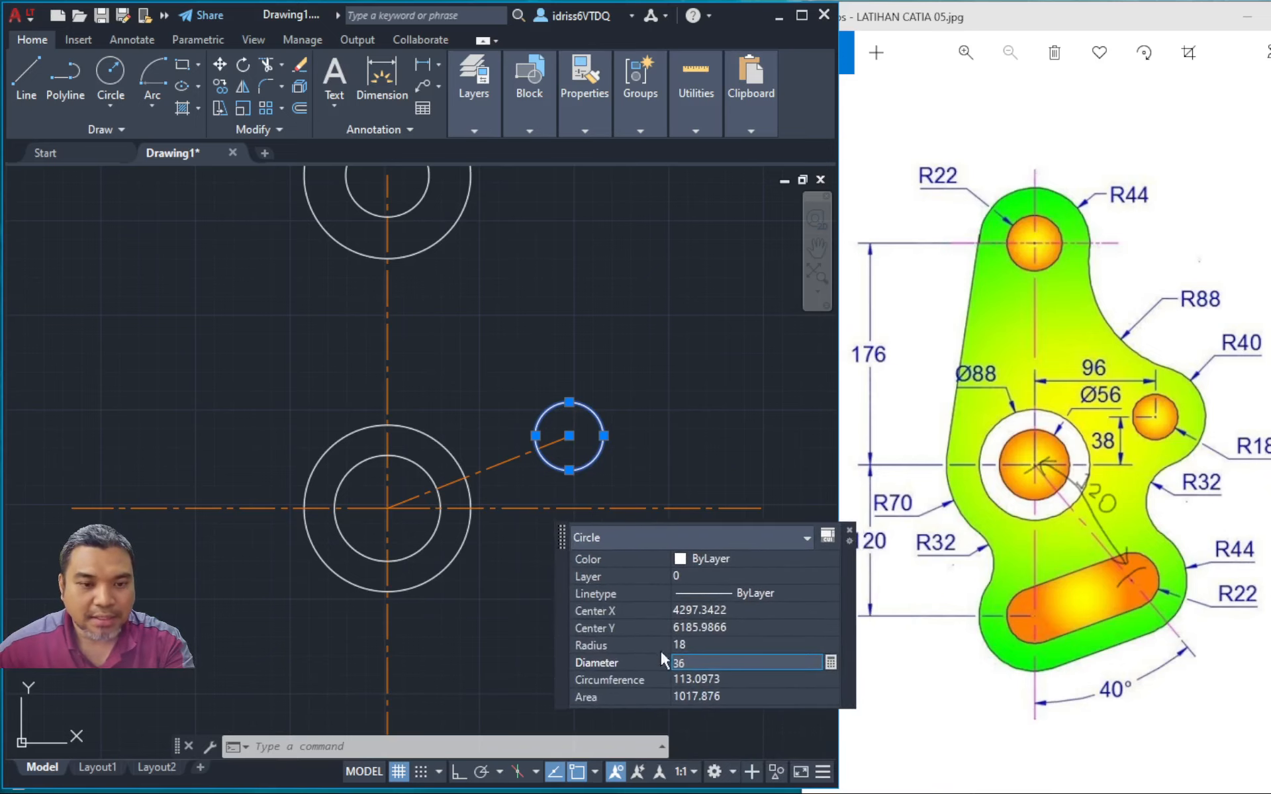
{"action": "key", "text": "Escape"}
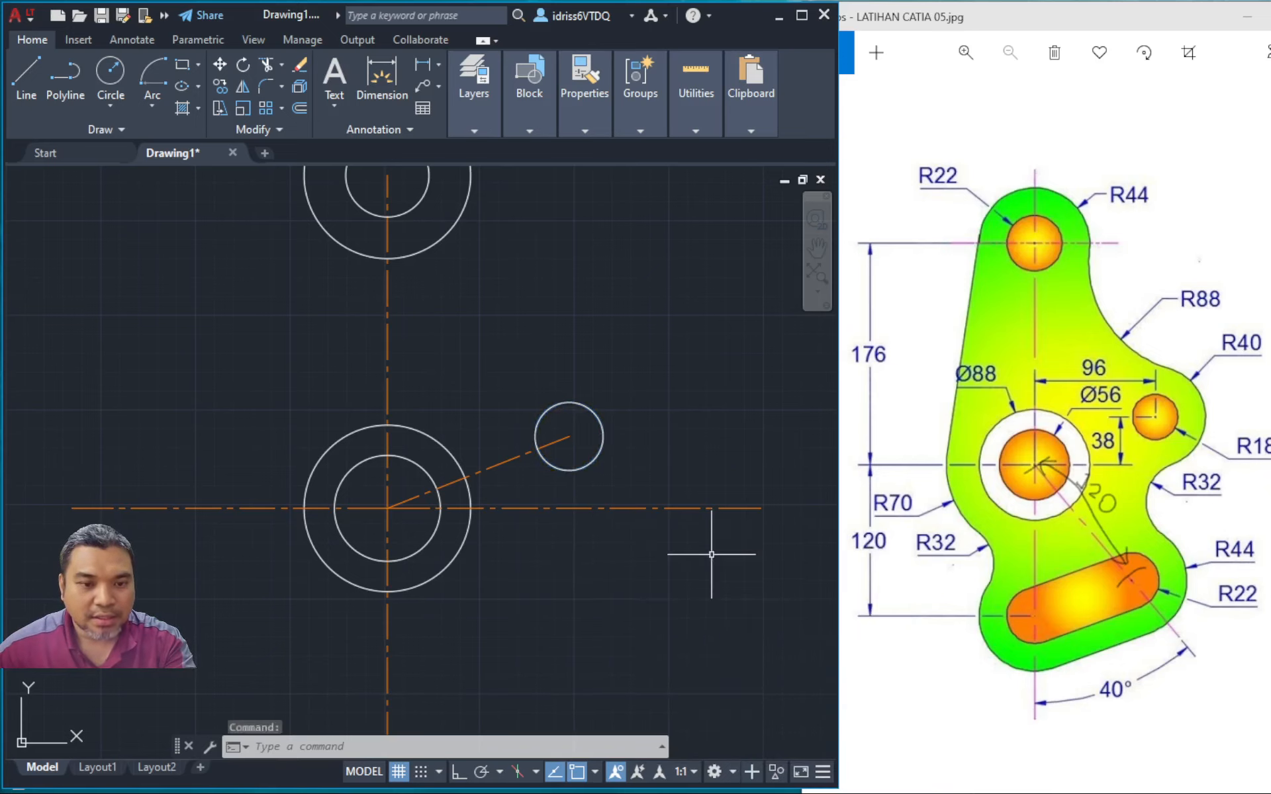
{"action": "key", "text": "ctrl+z"}
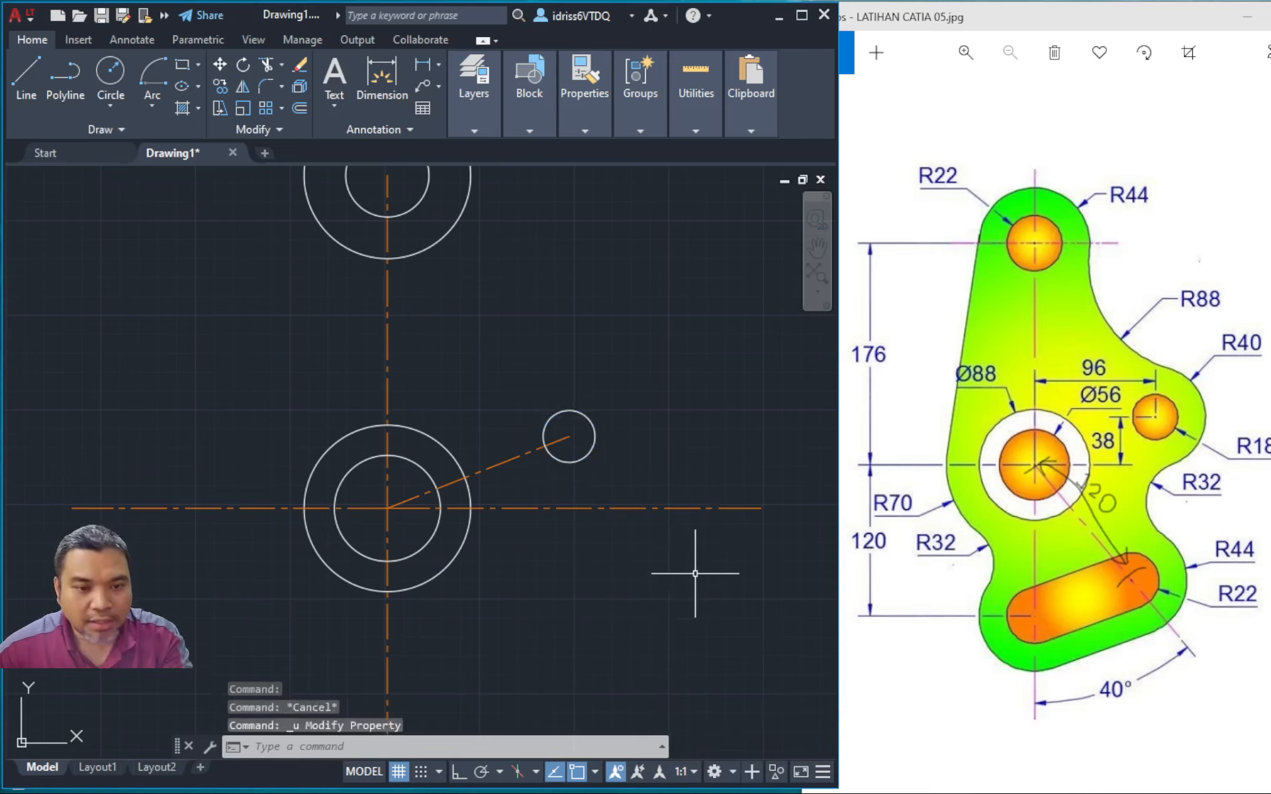
Set the radius of the circle at the end of the slanted centerline to 18 in its properties
{"action": "left_click", "coordinate": [555, 417]}
{"action": "right_click", "coordinate": [555, 418]}
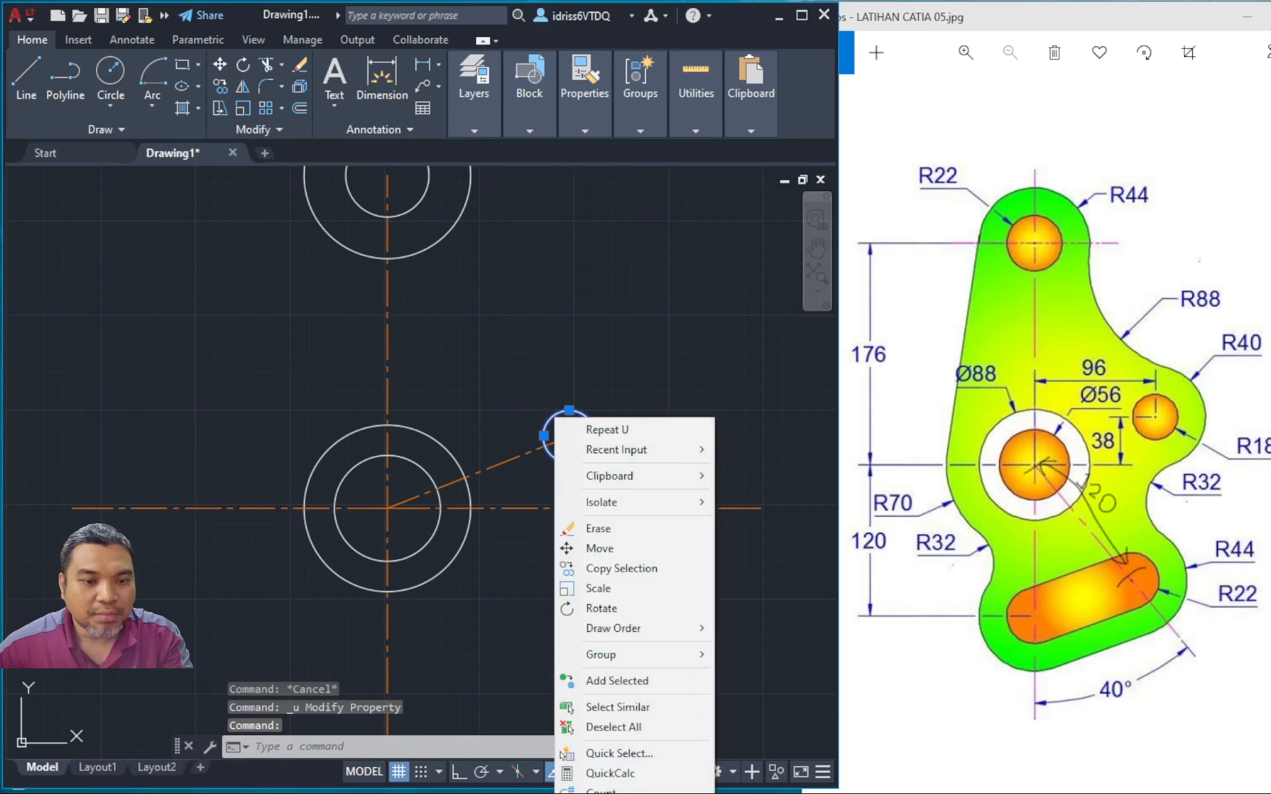
{"action": "left_click", "coordinate": [554, 417]}
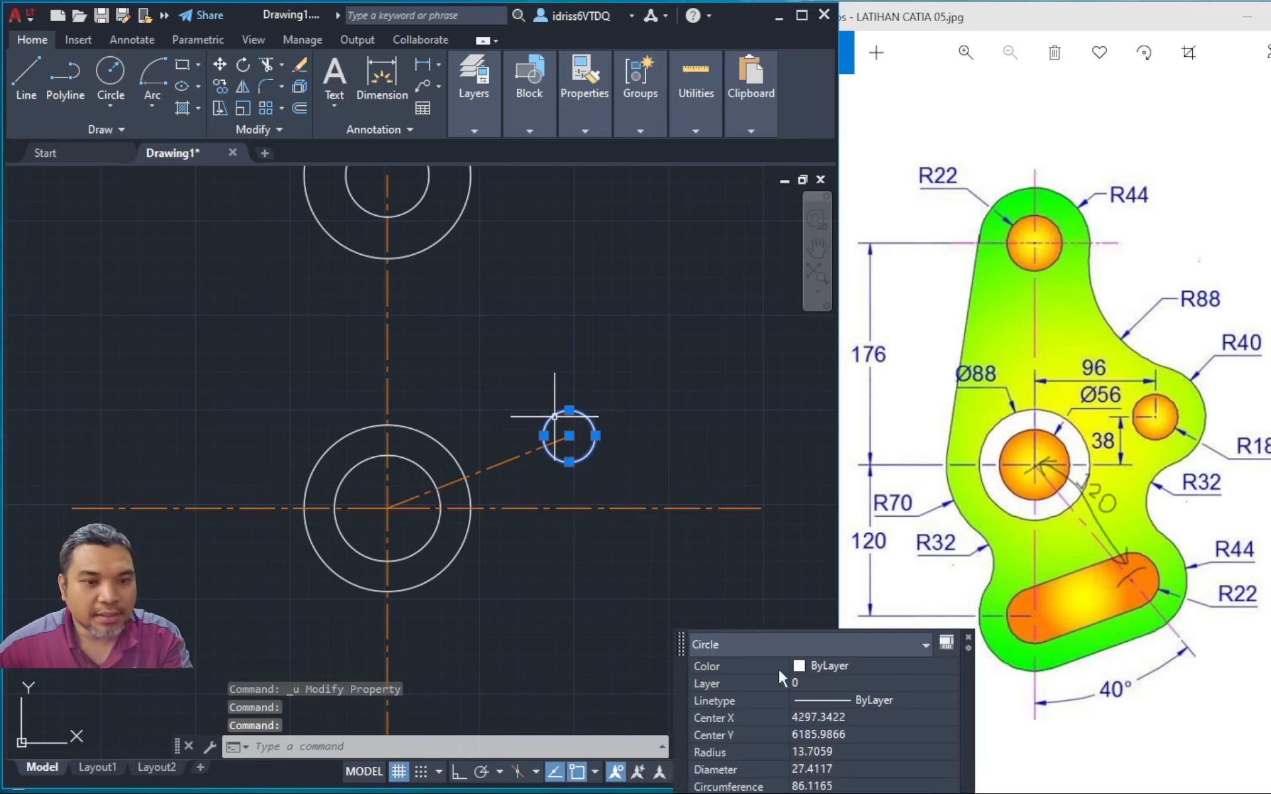
{"action": "left_click_drag", "start_coordinate": [681, 653], "coordinate": [534, 247]}
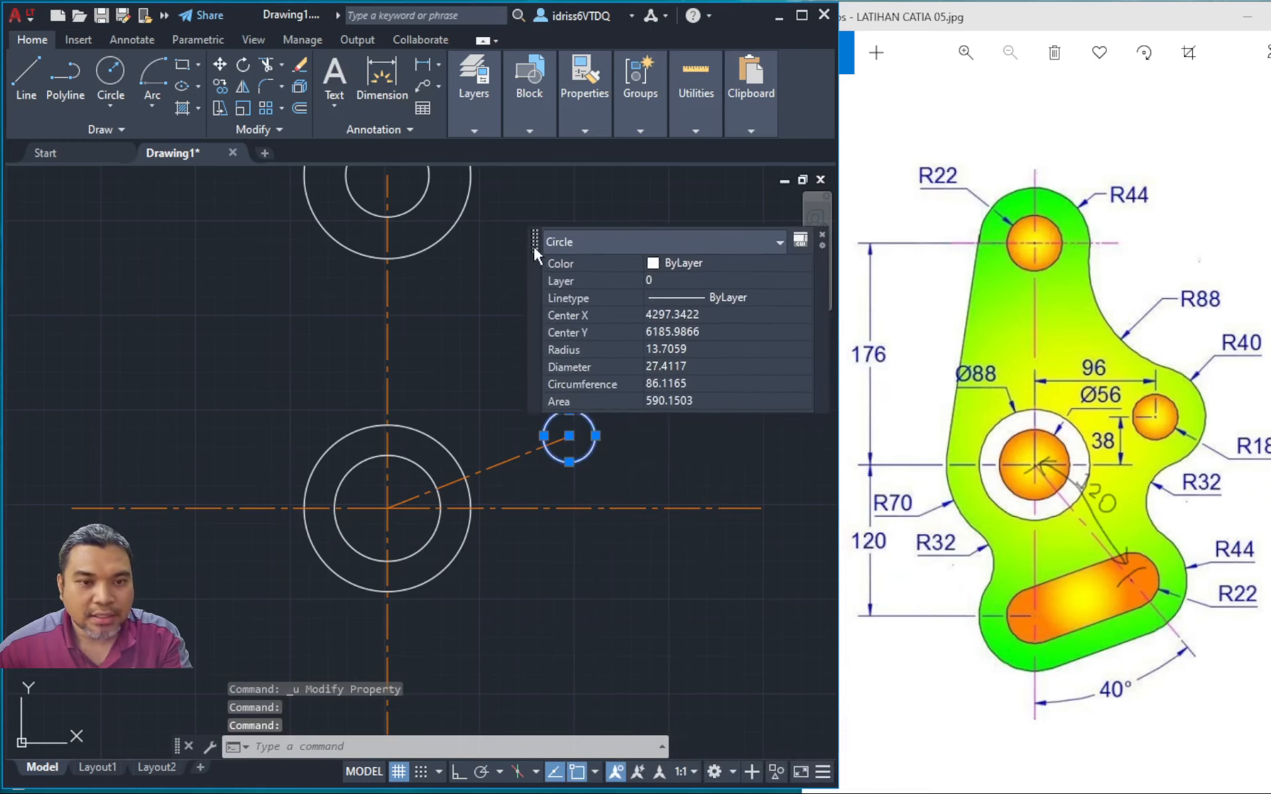
{"action": "left_click", "coordinate": [657, 349]}
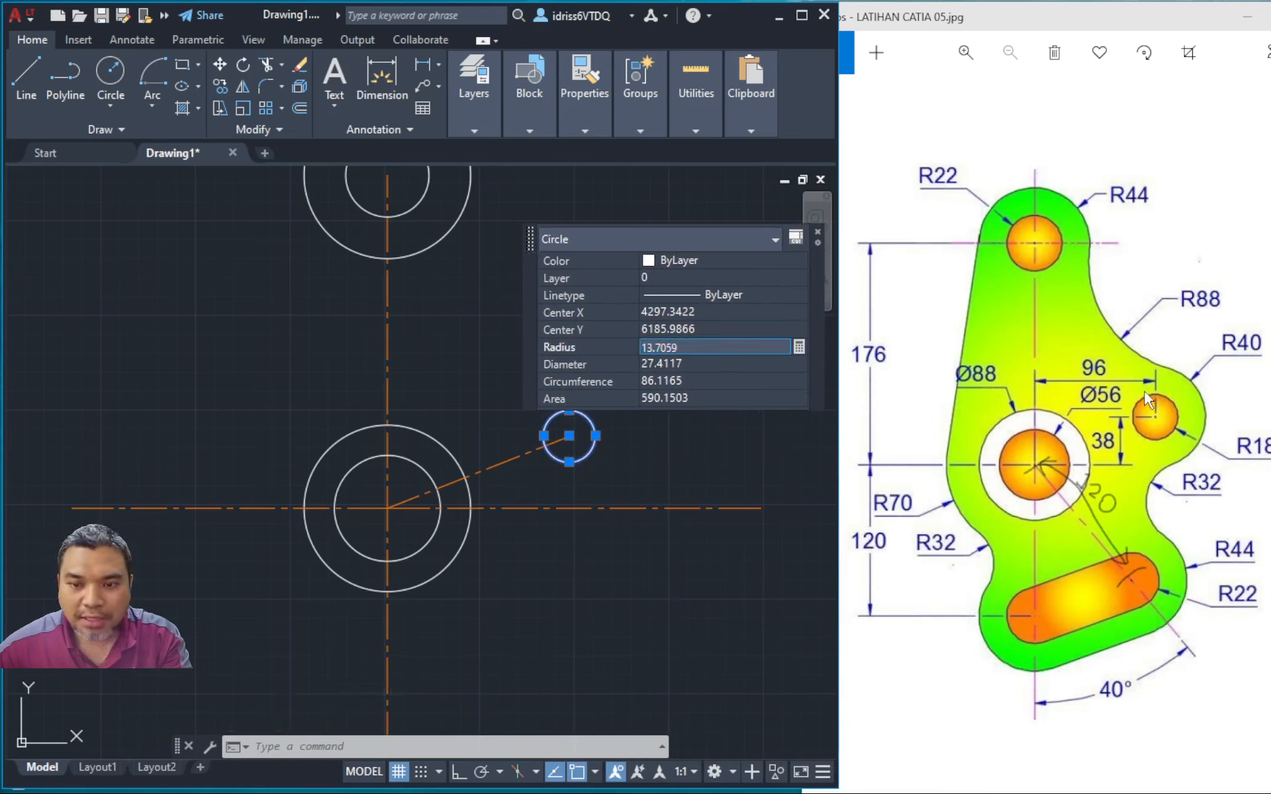
{"action": "type", "text": "18"}
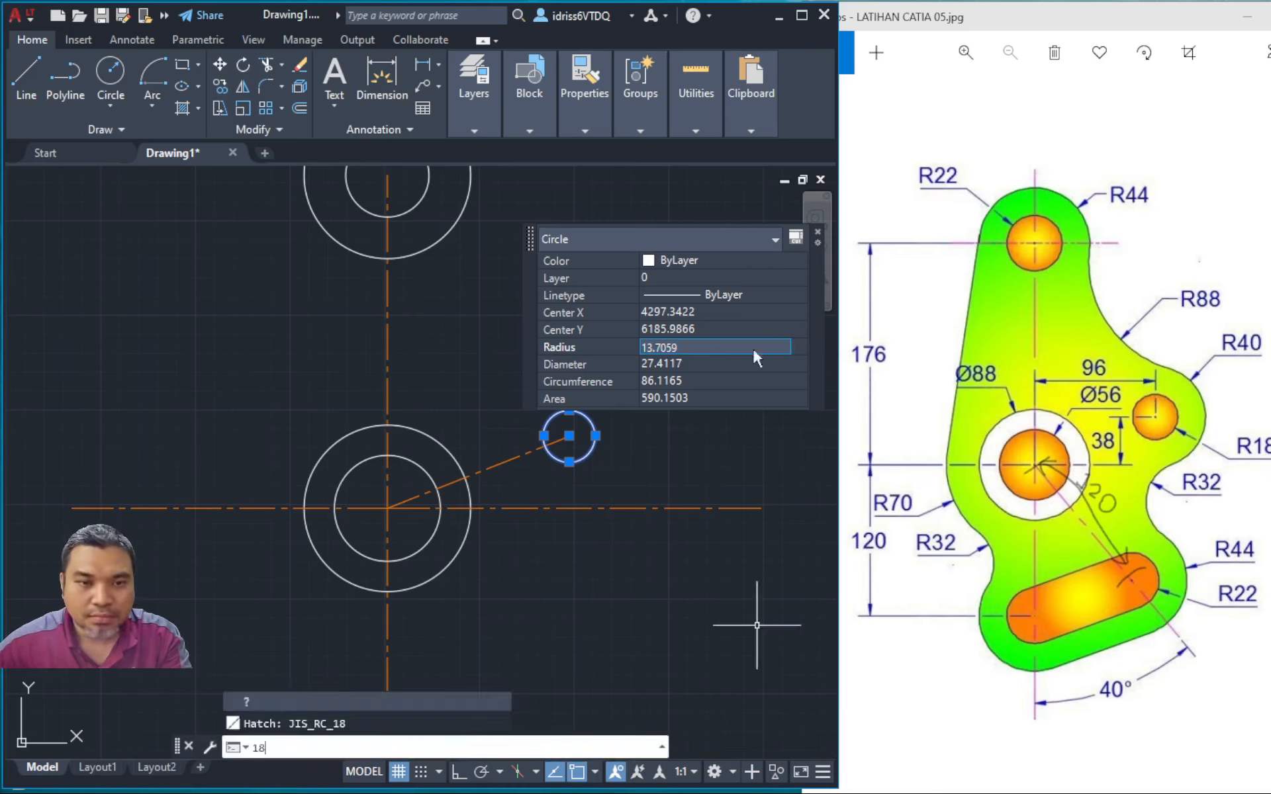
{"action": "left_click", "coordinate": [707, 348]}
{"action": "type", "text": "18"}
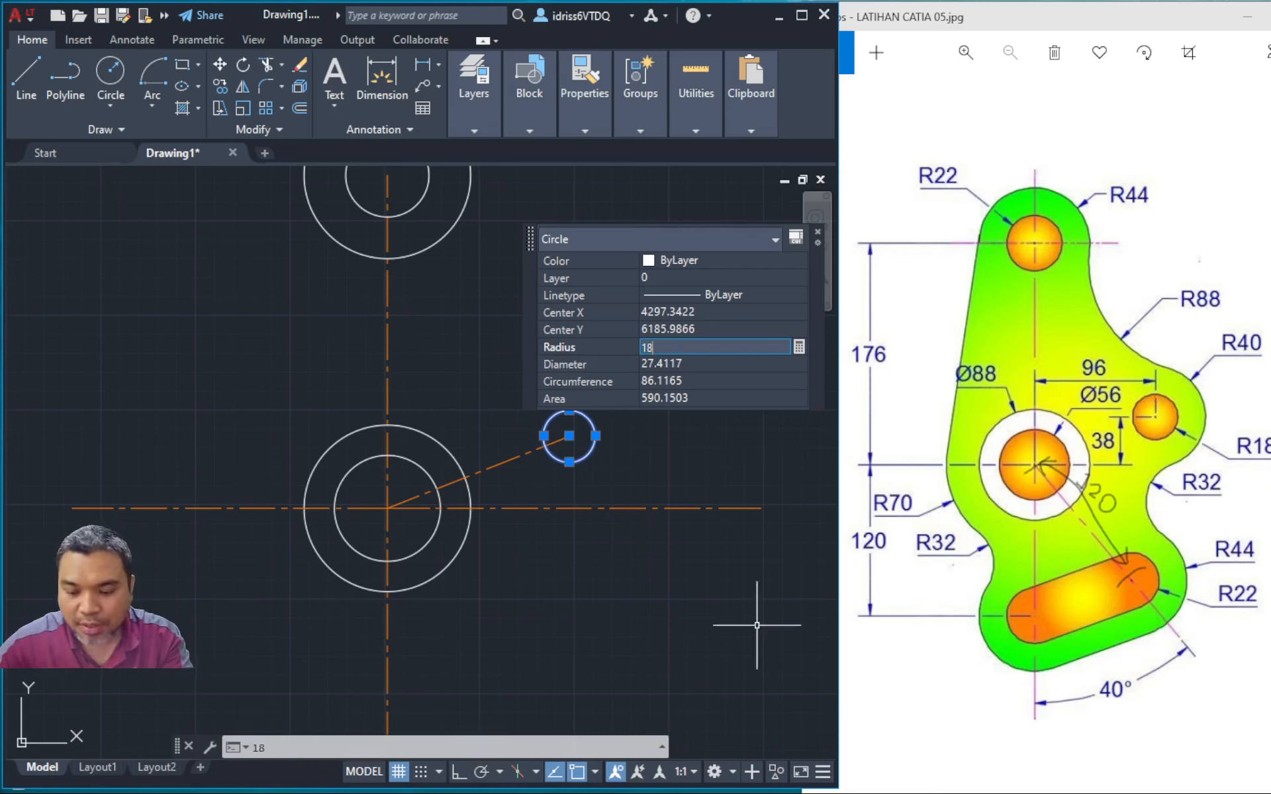
{"action": "key", "text": "Return"}
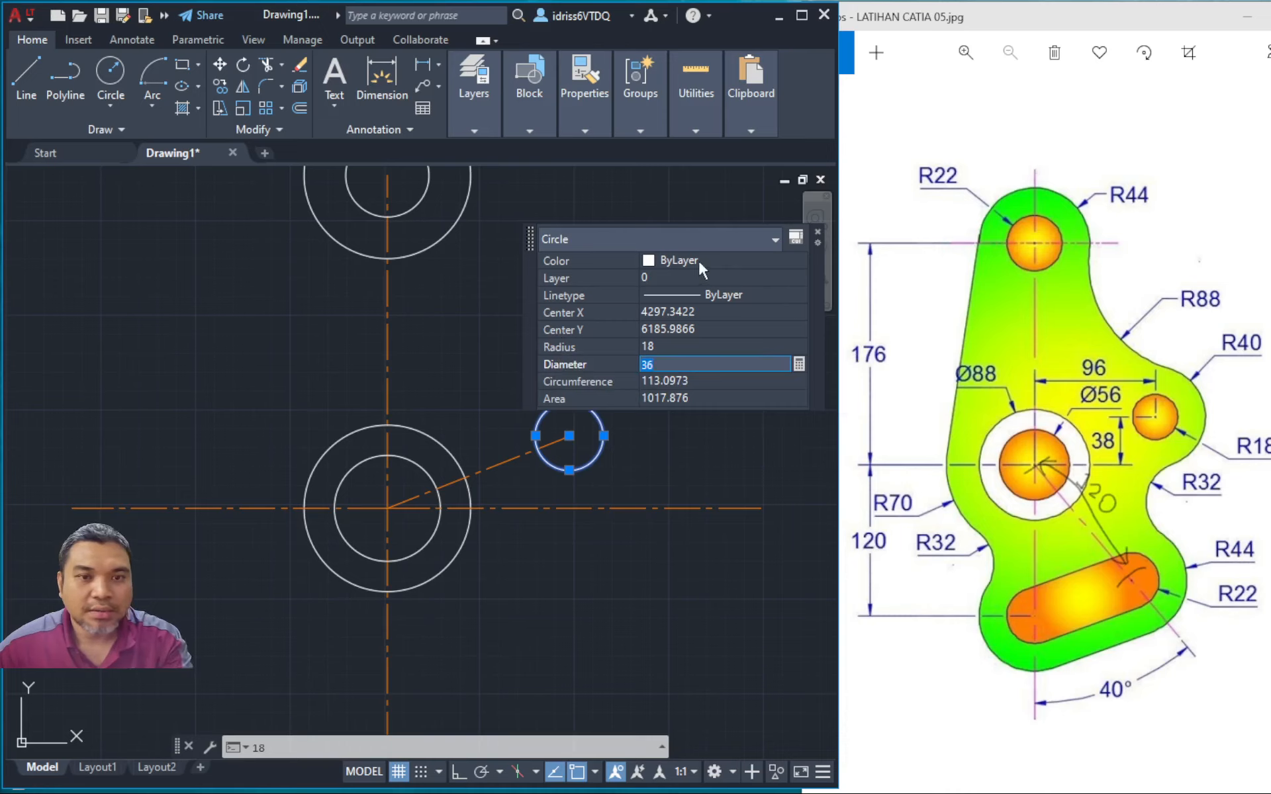
{"action": "key", "text": "Escape"}
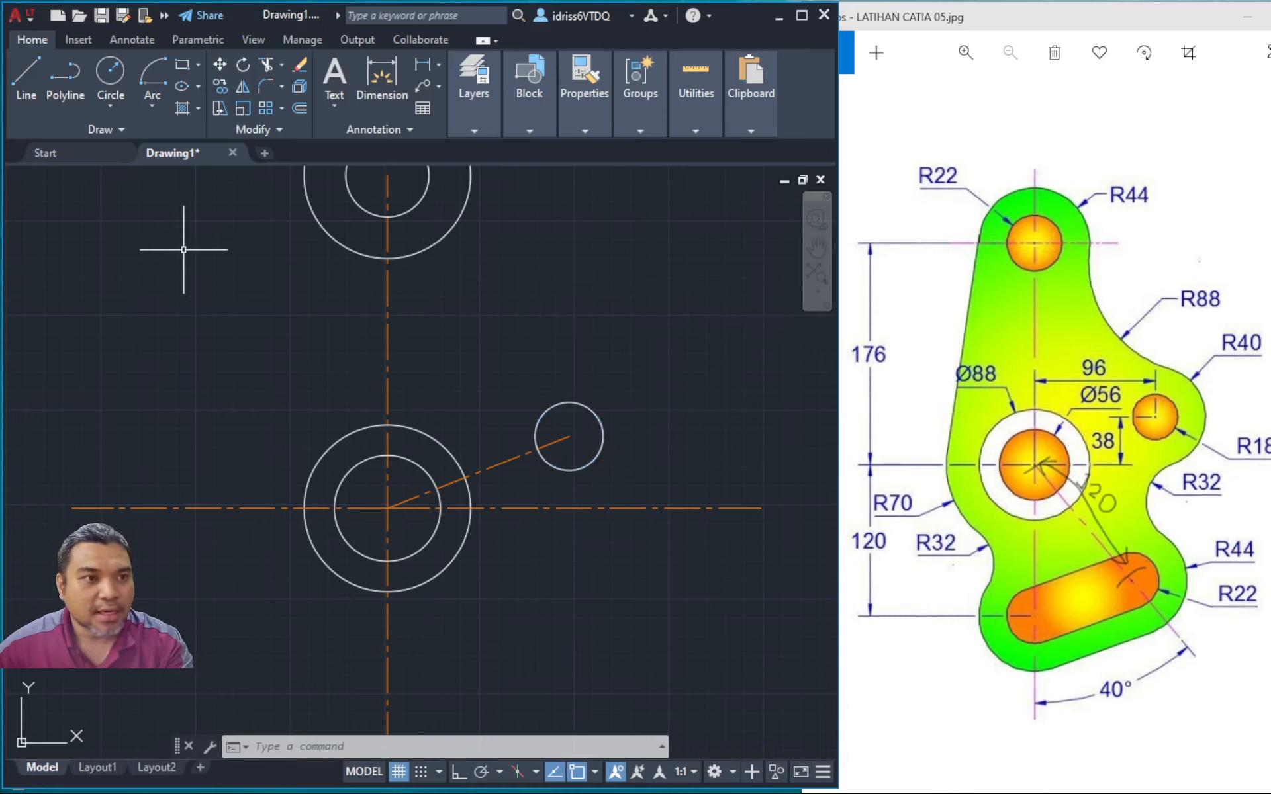
Draw a circle of radius 40 concentric with the side hole circle
{"action": "left_click", "coordinate": [110, 73]}
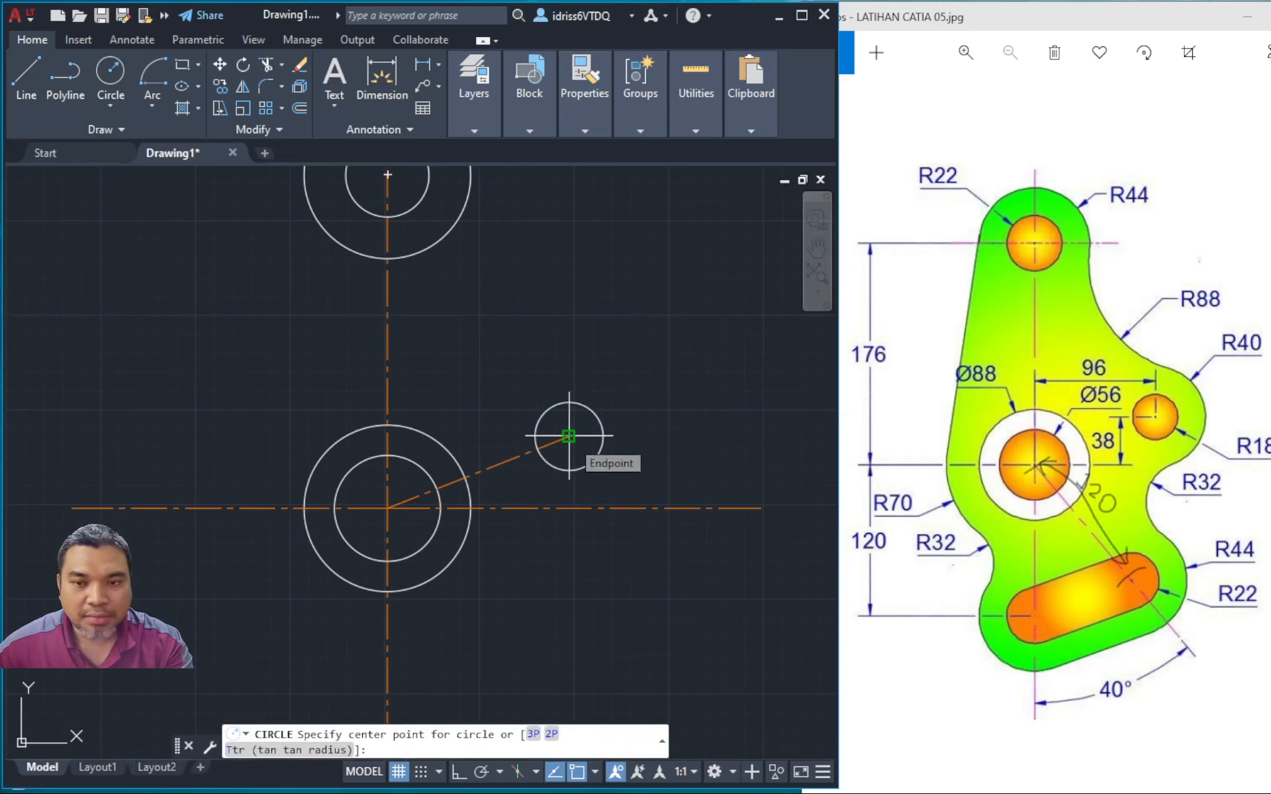
{"action": "left_click", "coordinate": [569, 436]}
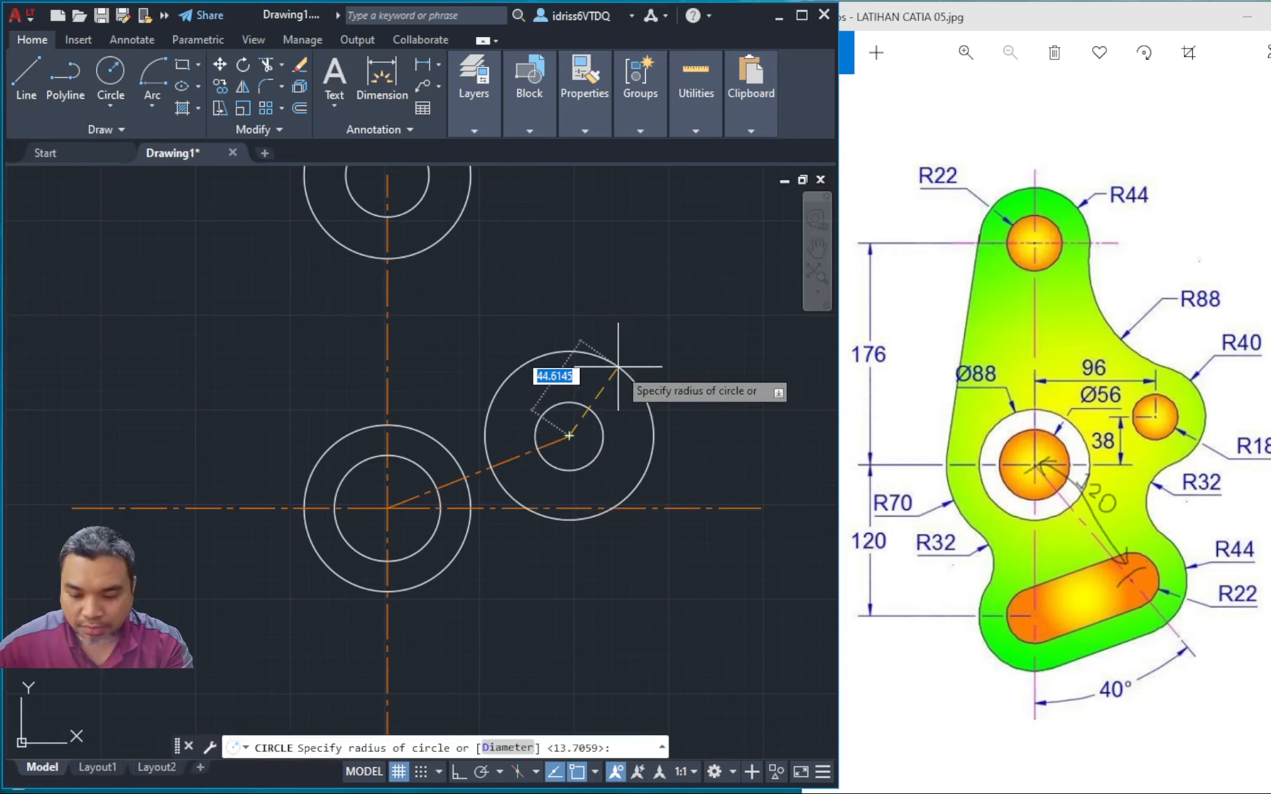
{"action": "type", "text": "40"}
{"action": "key", "text": "Return"}
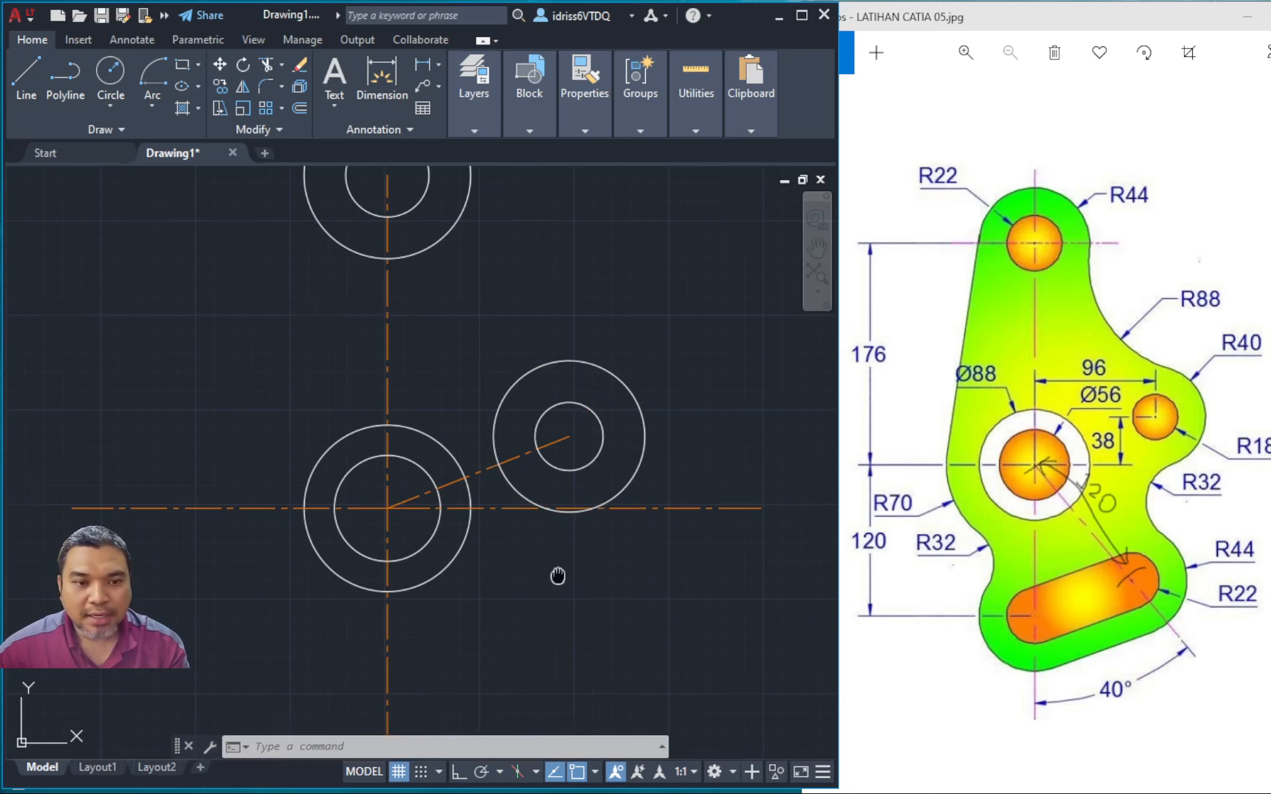
Make the centerline layer current
{"action": "mouse_move", "coordinate": [558, 576]}
{"action": "middle_mouse_down"}
{"action": "mouse_move", "coordinate": [590, 468]}
{"action": "mouse_move", "coordinate": [507, 474]}
{"action": "middle_mouse_up"}
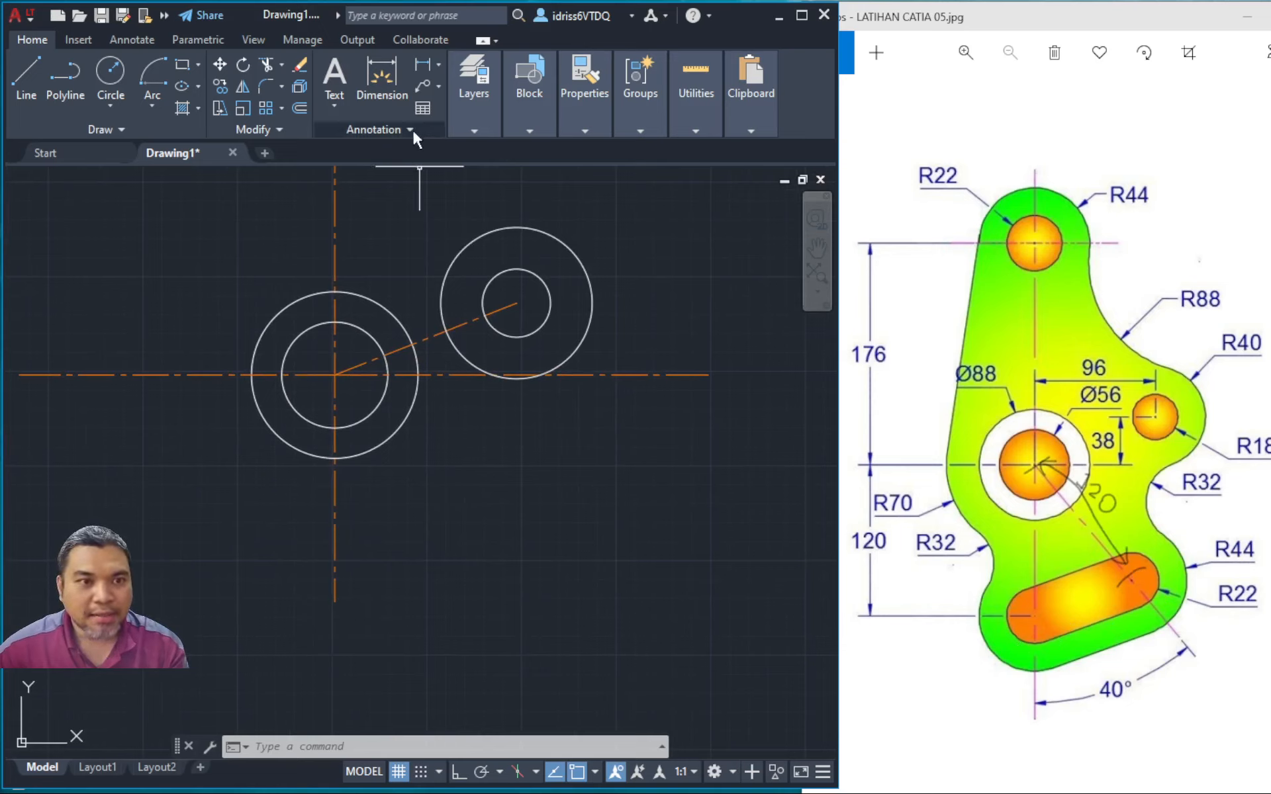
{"action": "left_click", "coordinate": [463, 132]}
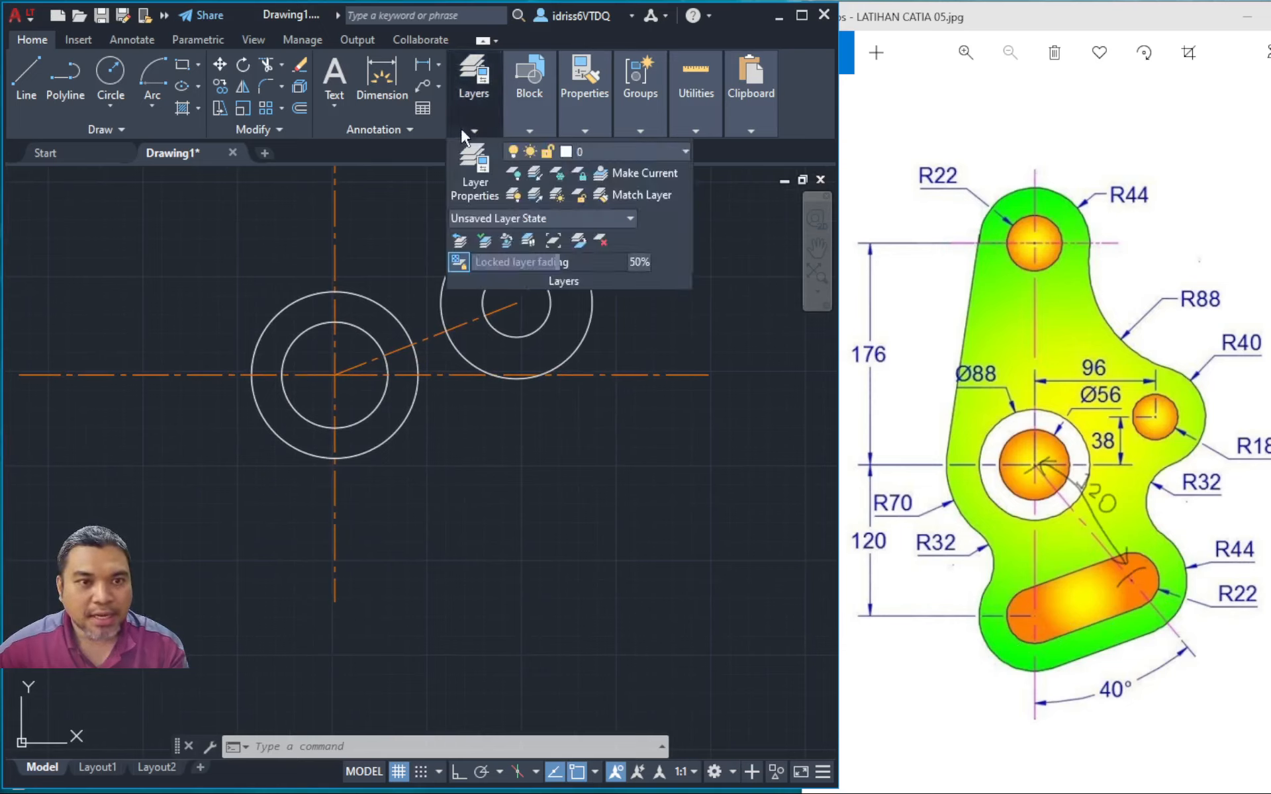
{"action": "left_click", "coordinate": [606, 148]}
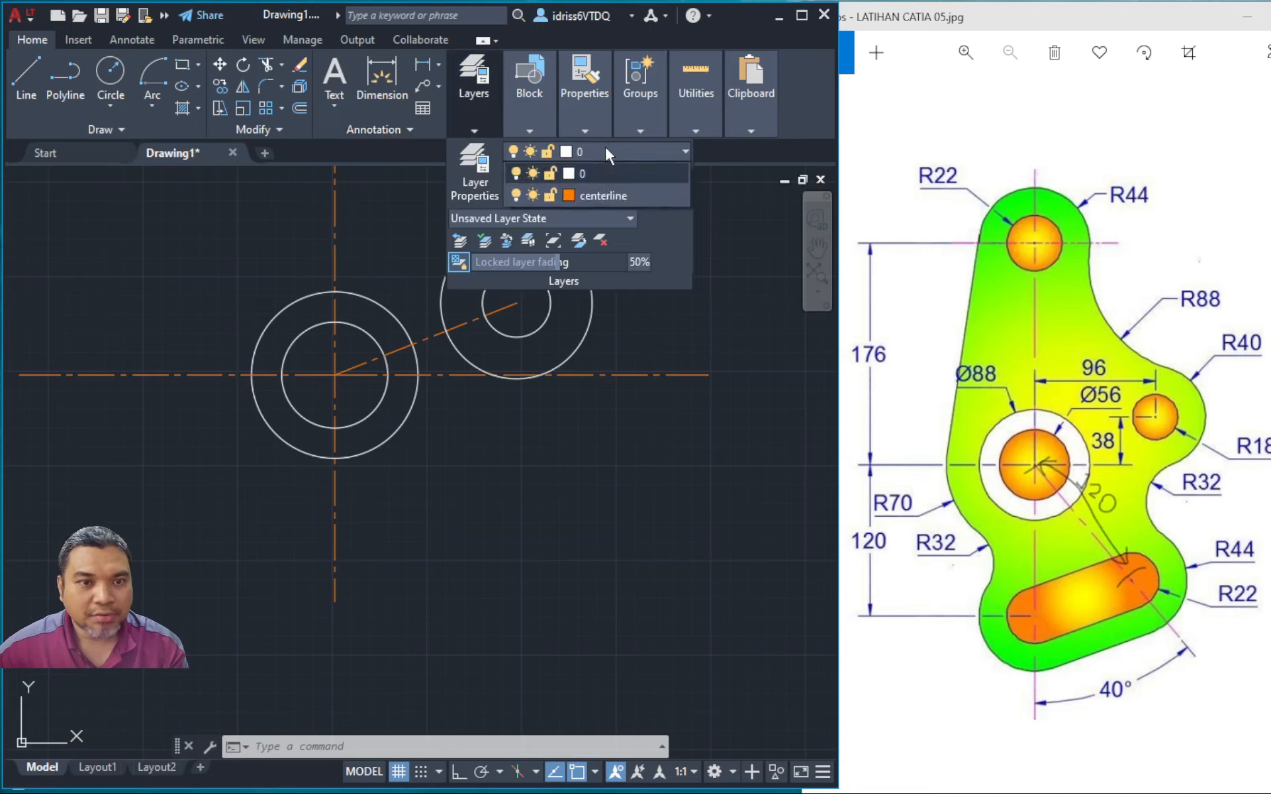
{"action": "left_click", "coordinate": [576, 192]}
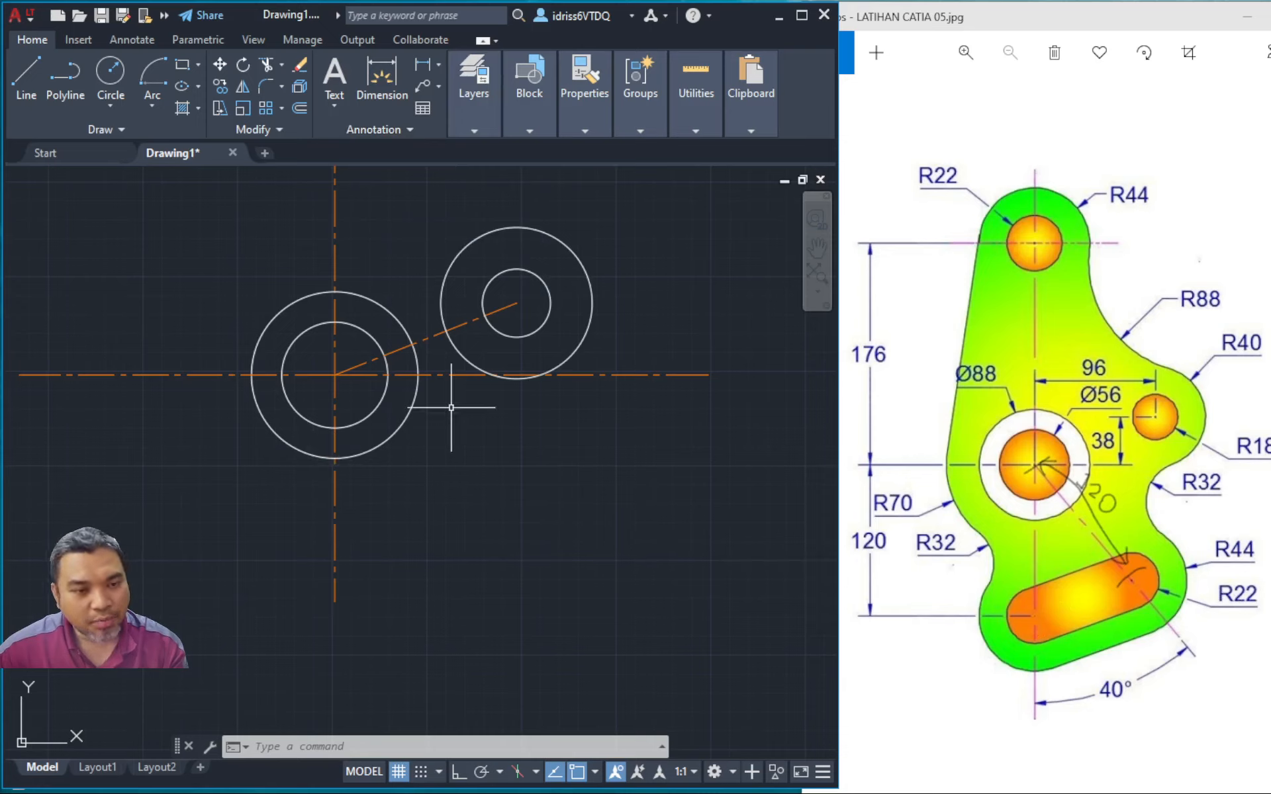
Try rotating the lower vertical centerline by -40° about the main hole's center and undo the rotation
{"action": "left_click", "coordinate": [335, 534]}
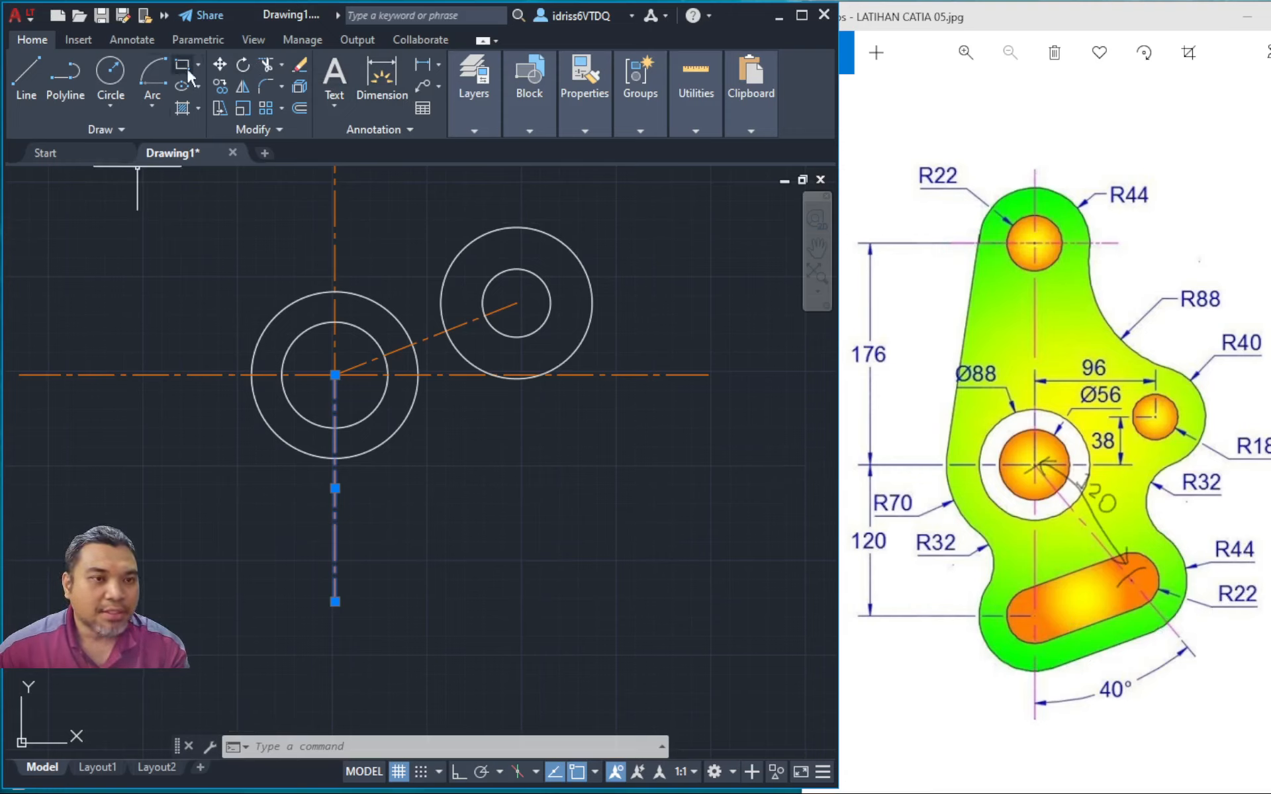
{"action": "left_click", "coordinate": [244, 69]}
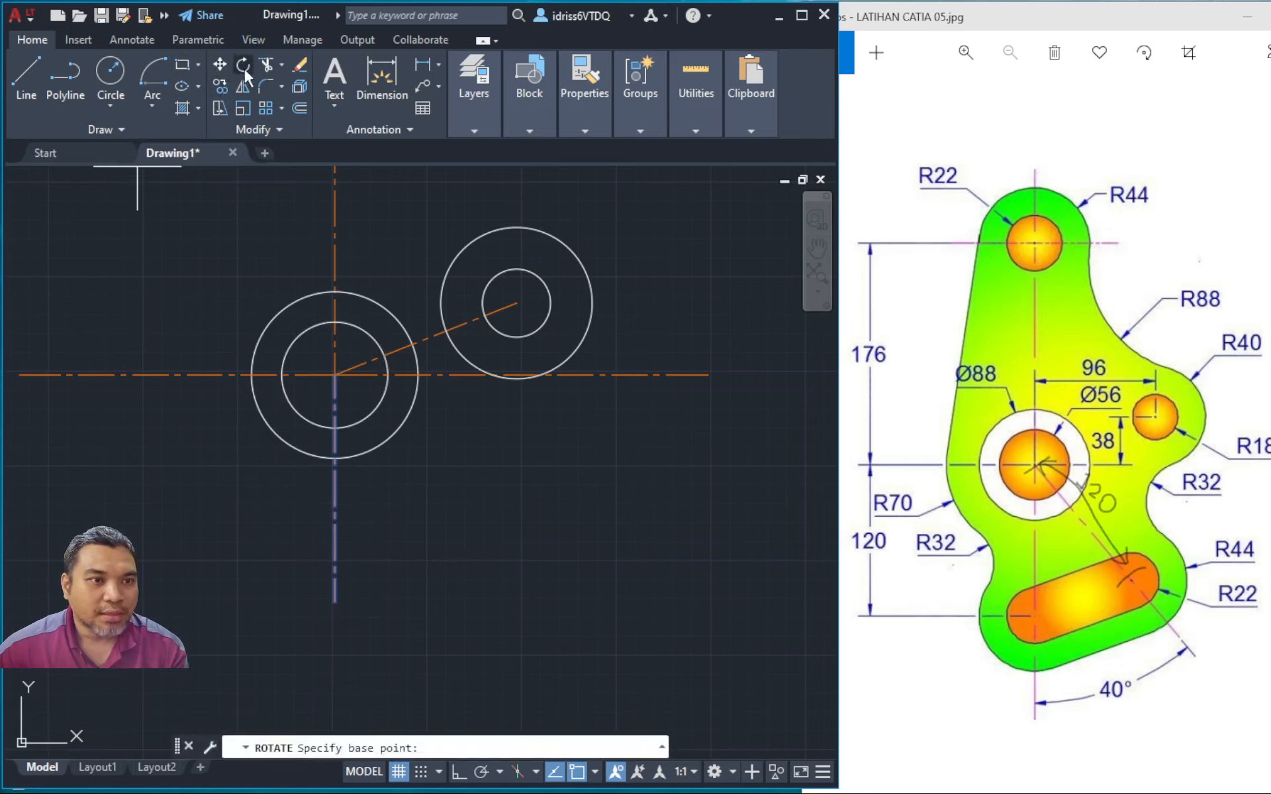
{"action": "left_click", "coordinate": [335, 375]}
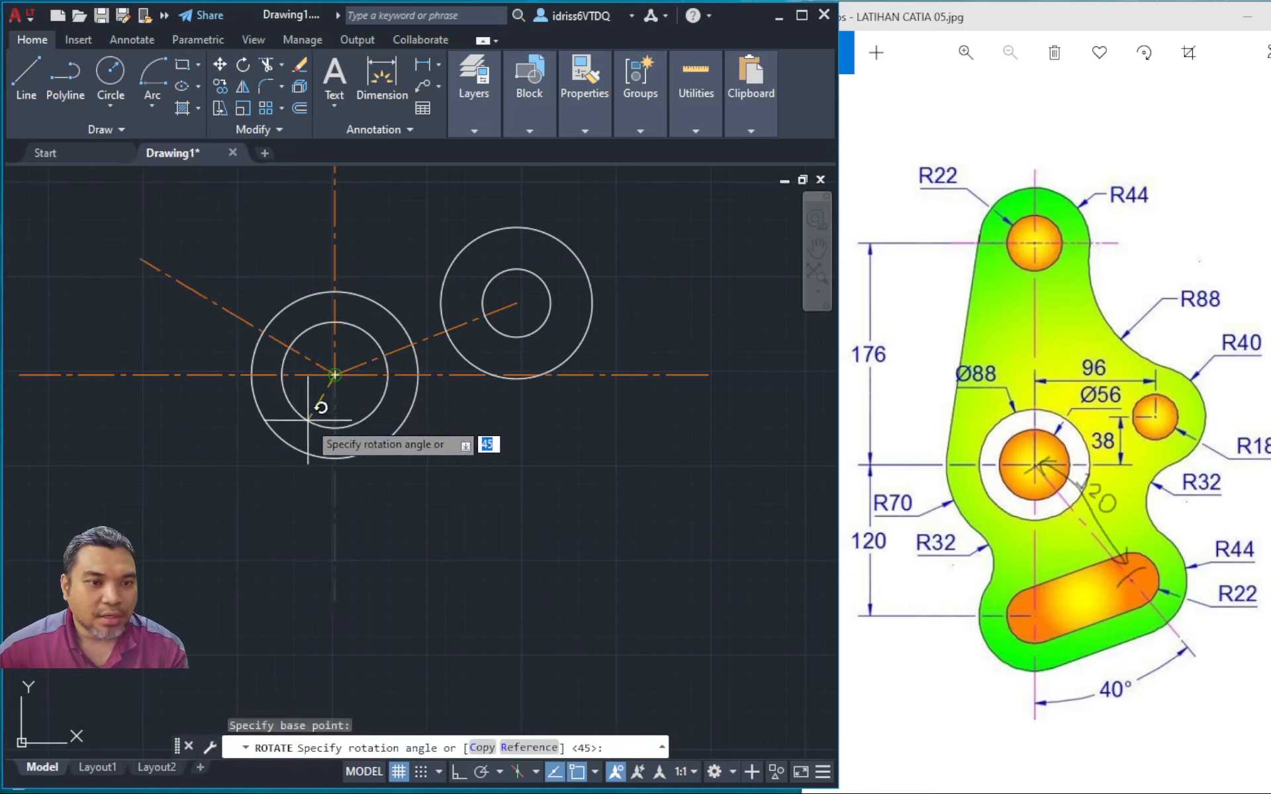
{"action": "type", "text": "-40"}
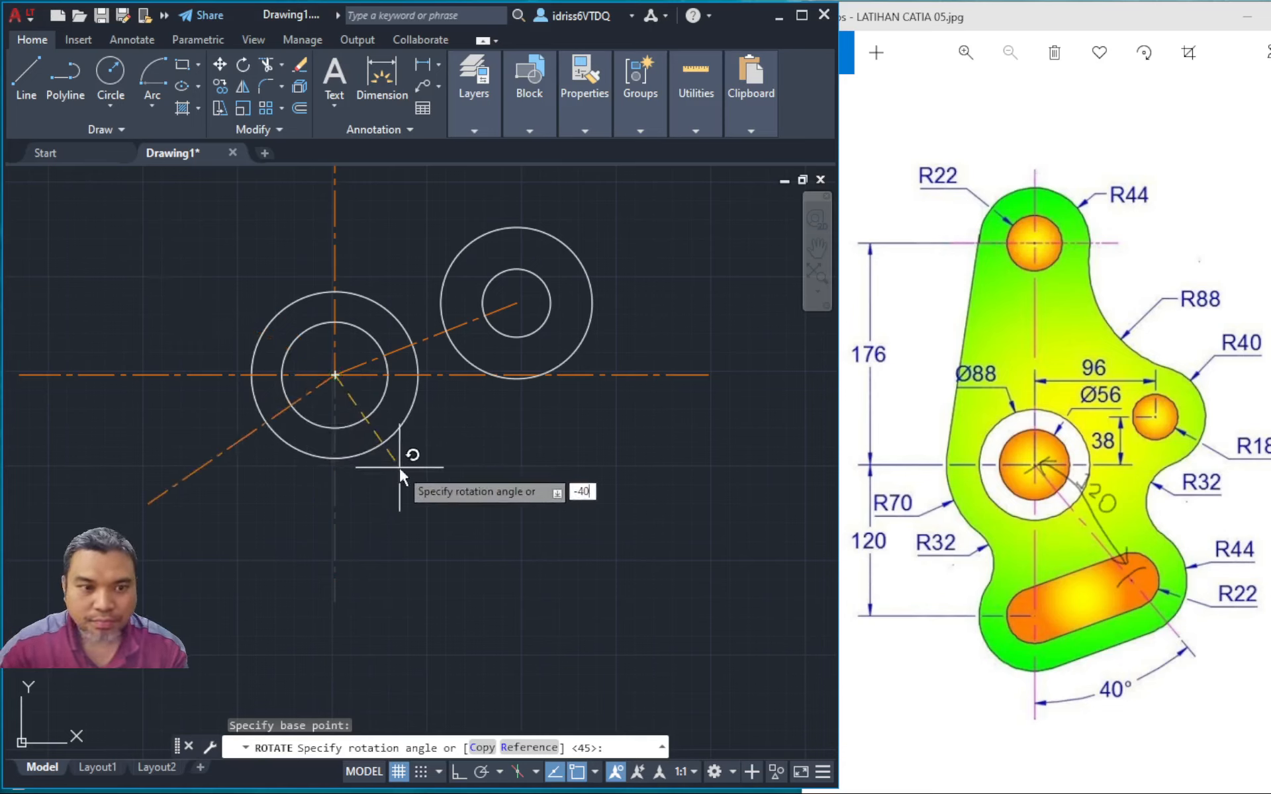
{"action": "key", "text": "Return"}
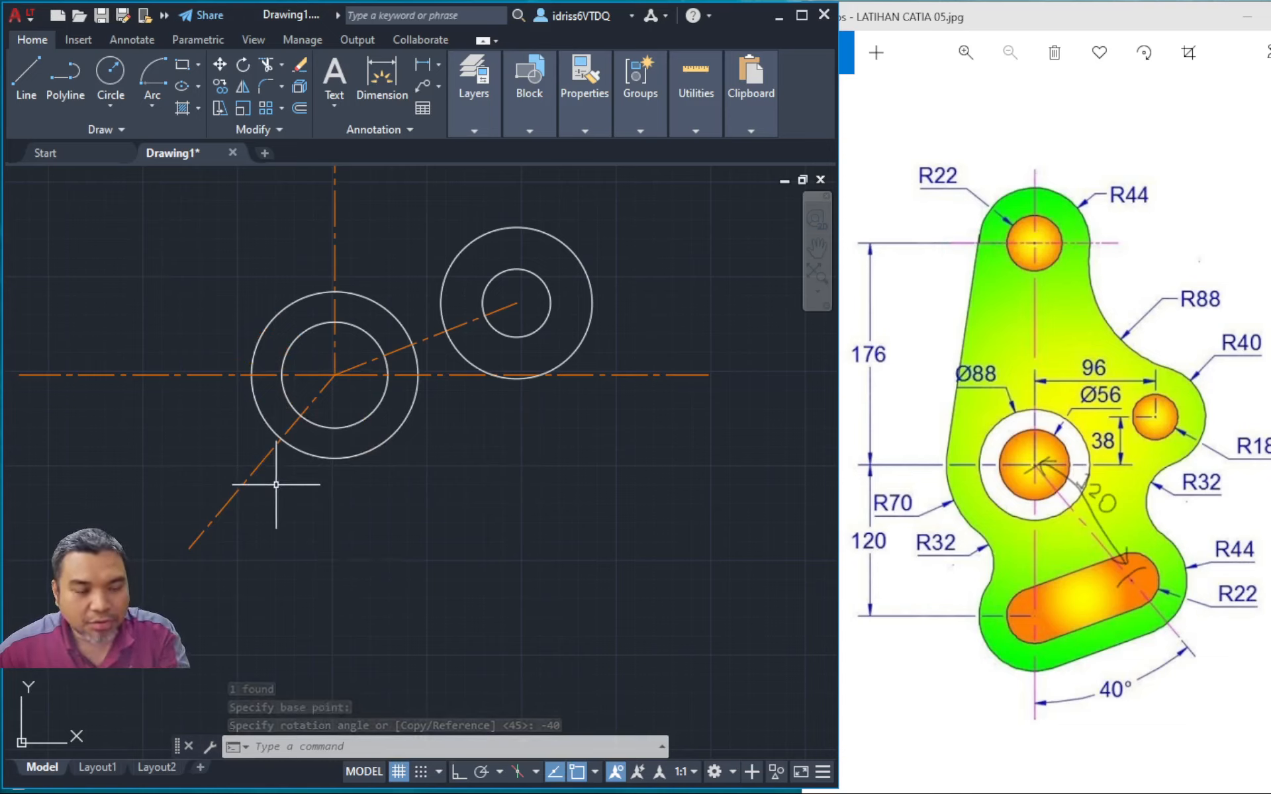
{"action": "key", "text": "ctrl+z"}
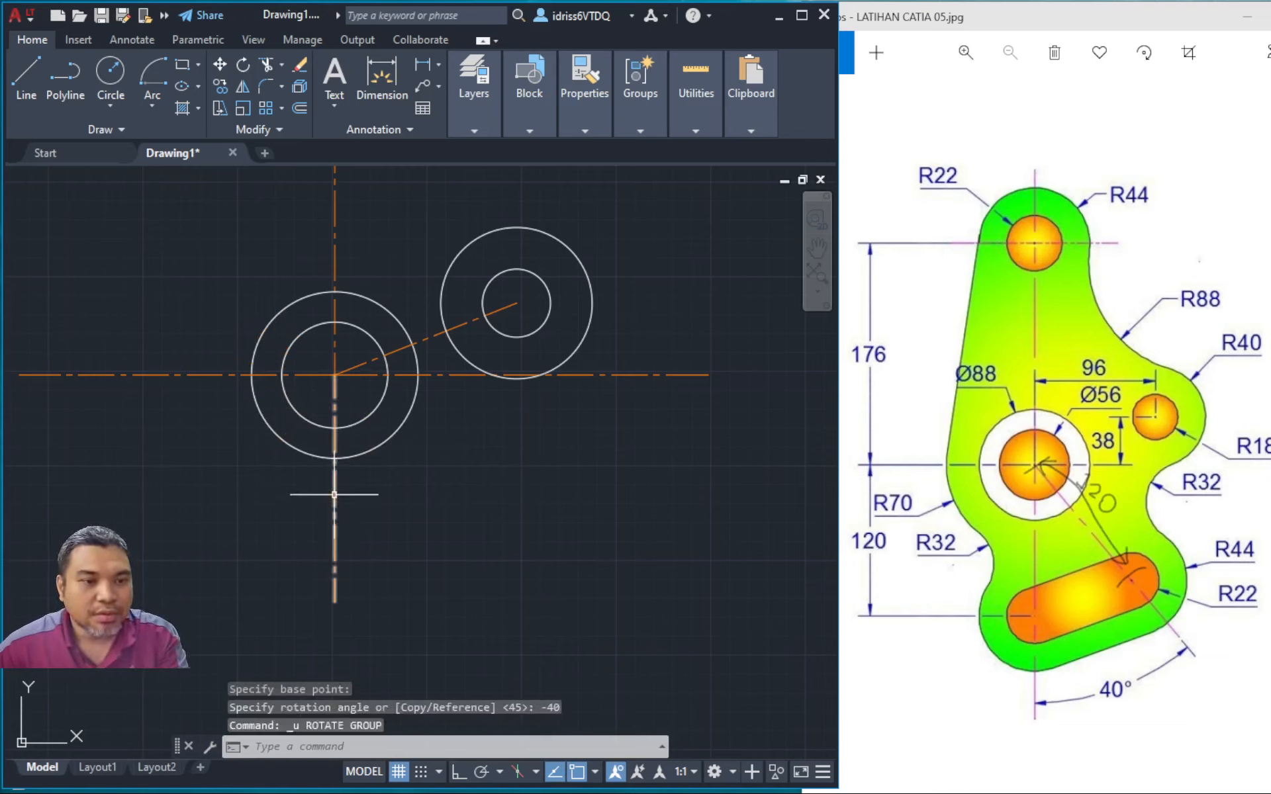
Rotate the lower vertical centerline by 40° about the center of the main hole circles
{"action": "left_click", "coordinate": [243, 64]}
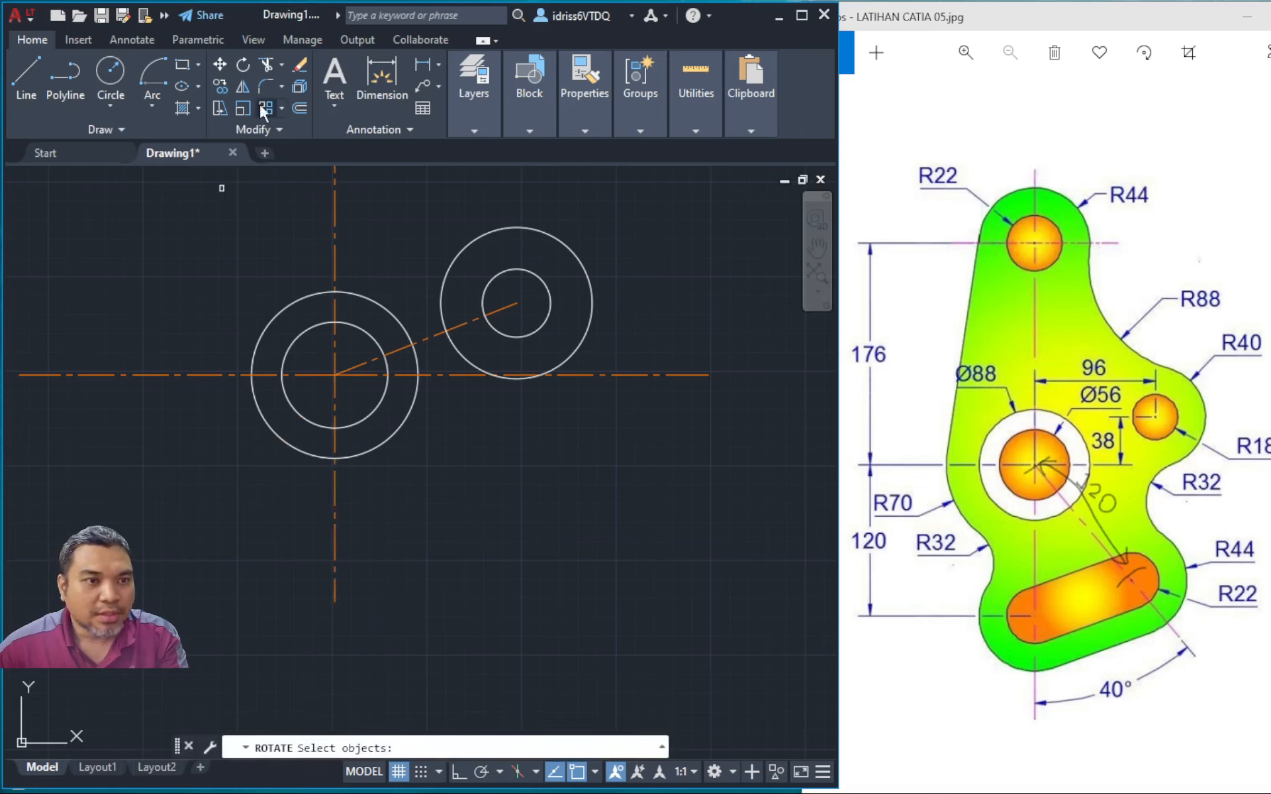
{"action": "left_click", "coordinate": [333, 527]}
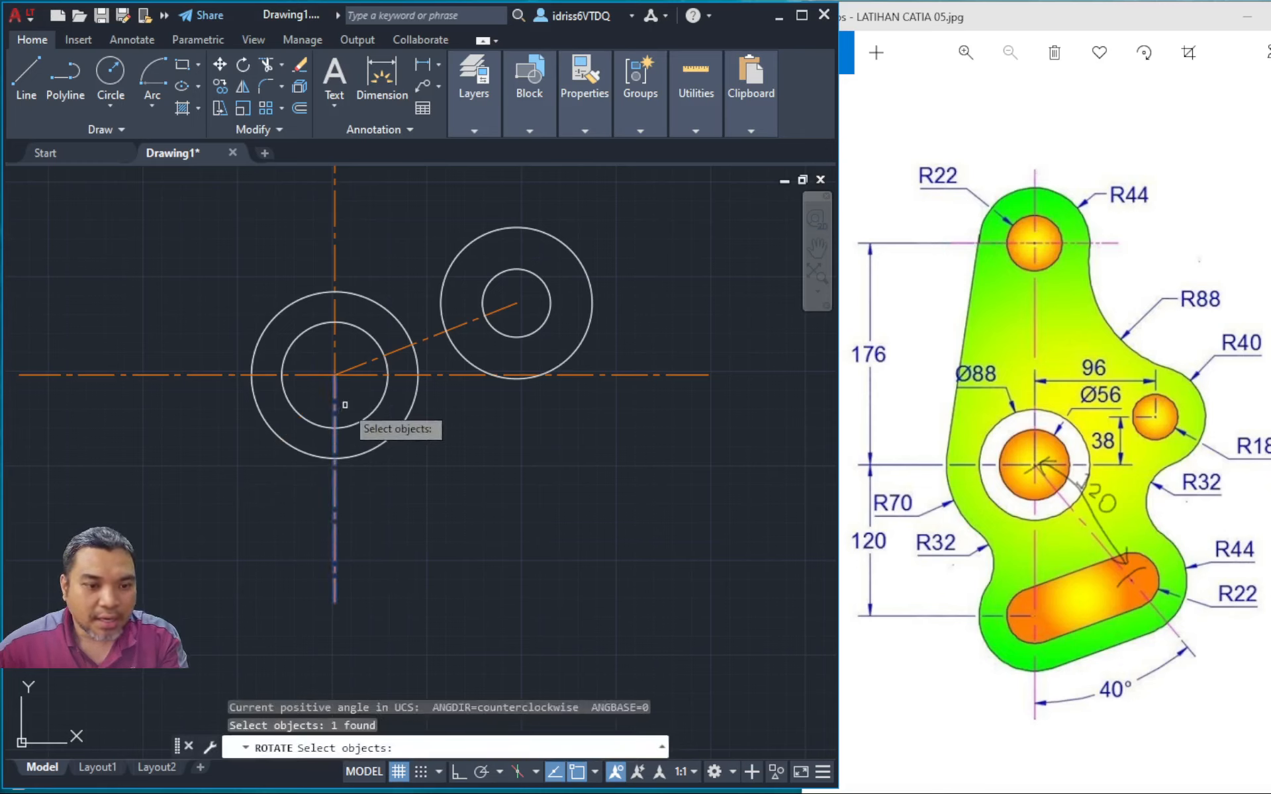
{"action": "key", "text": "Return"}
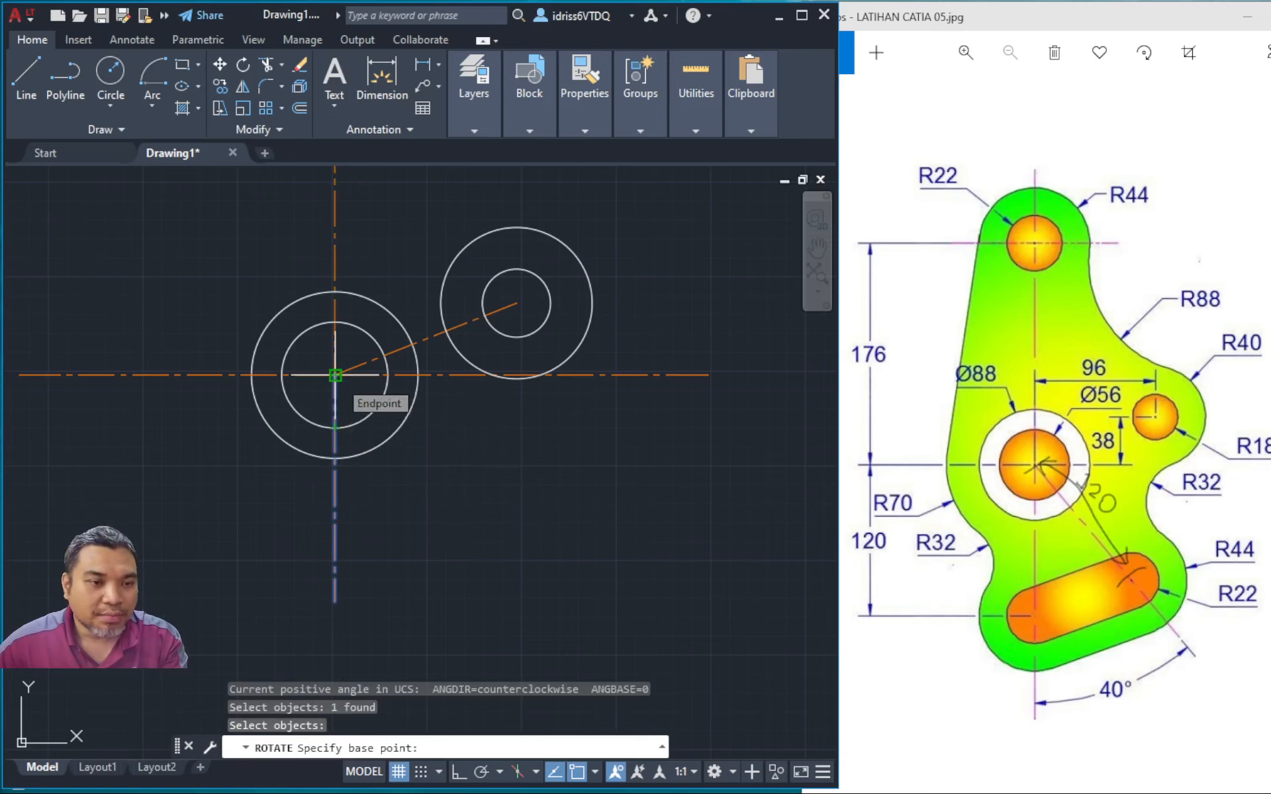
{"action": "left_click", "coordinate": [336, 375]}
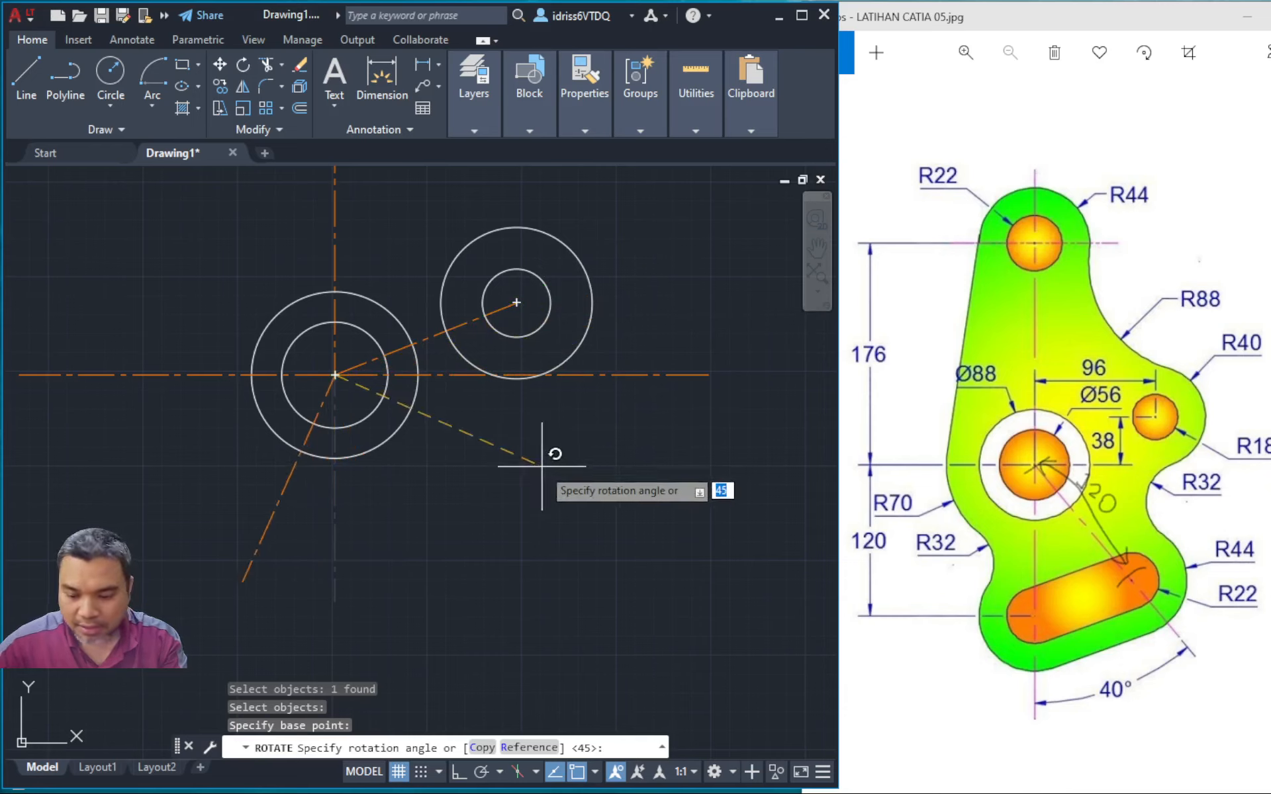
{"action": "type", "text": "40"}
{"action": "key", "text": "Return"}
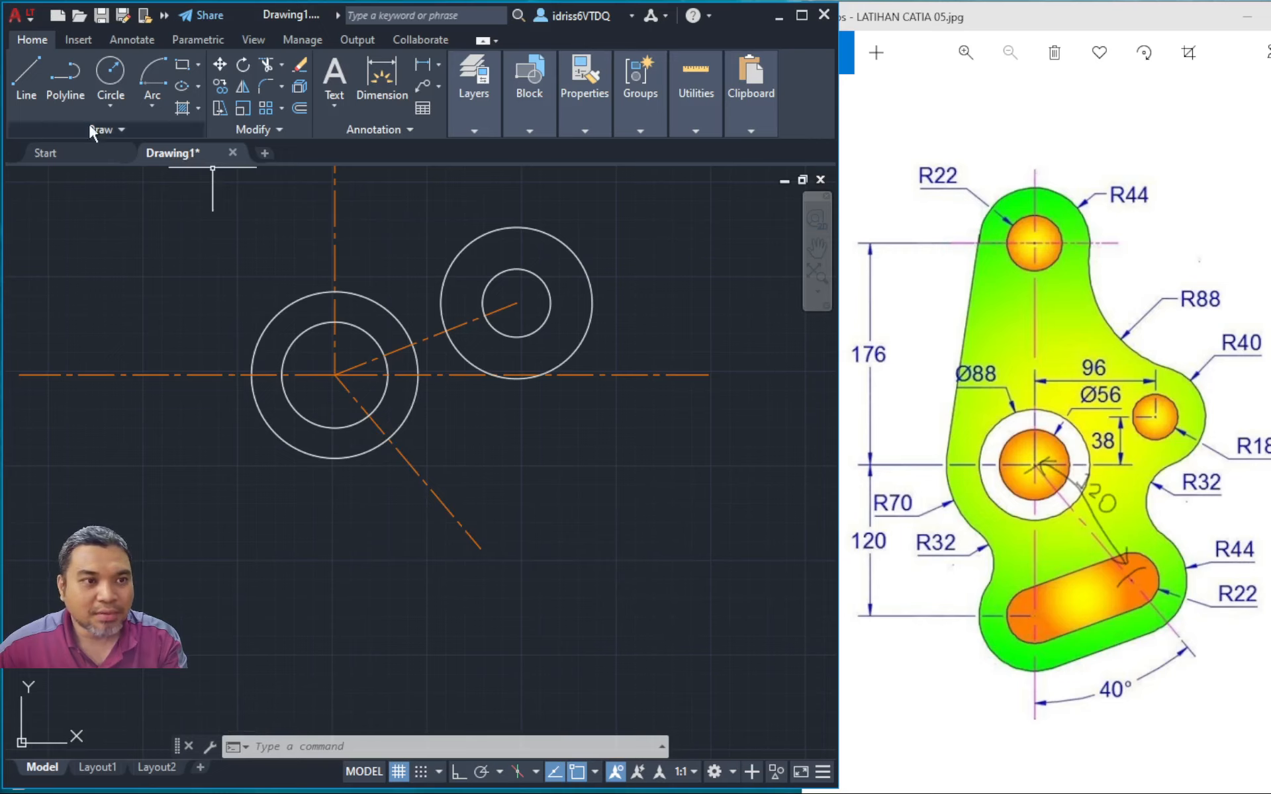
Try drawing a vertical centerline straight down from the main hole's center and delete it
{"action": "left_click", "coordinate": [29, 78]}
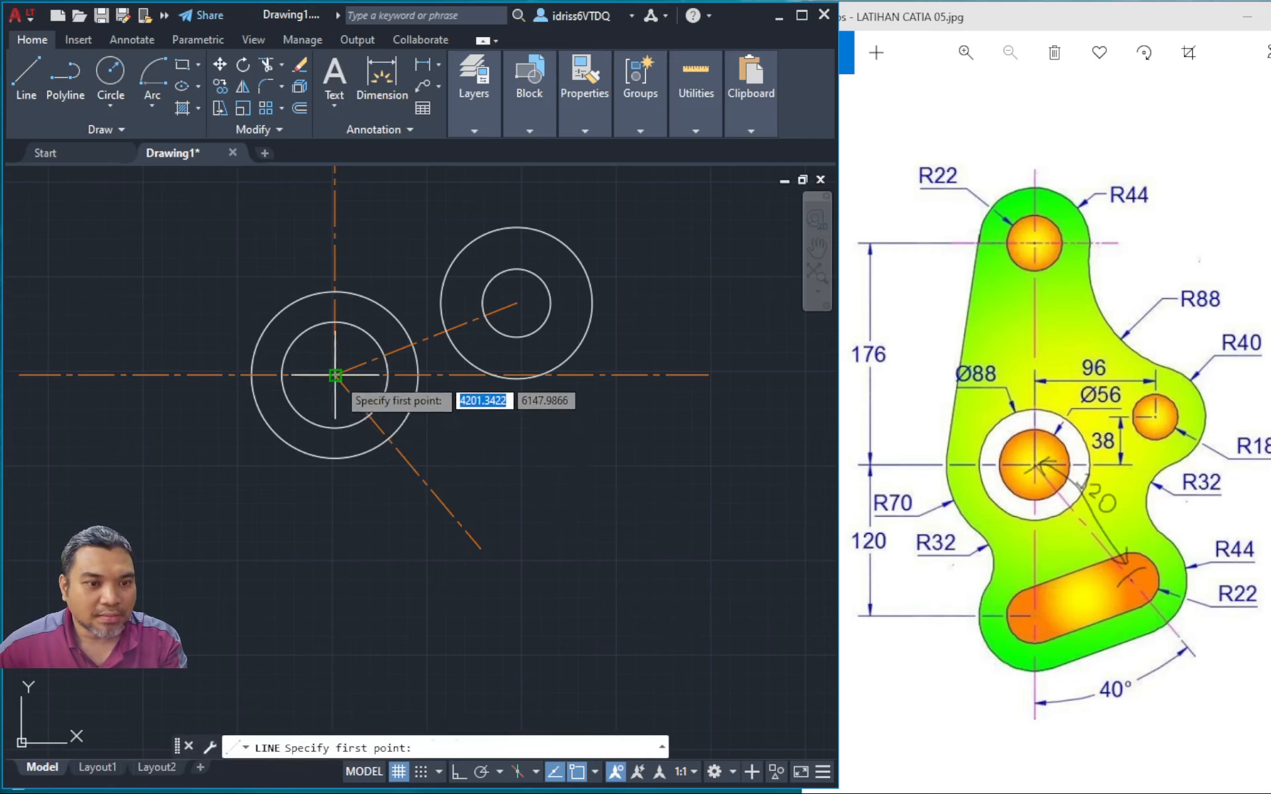
{"action": "left_click", "coordinate": [334, 643]}
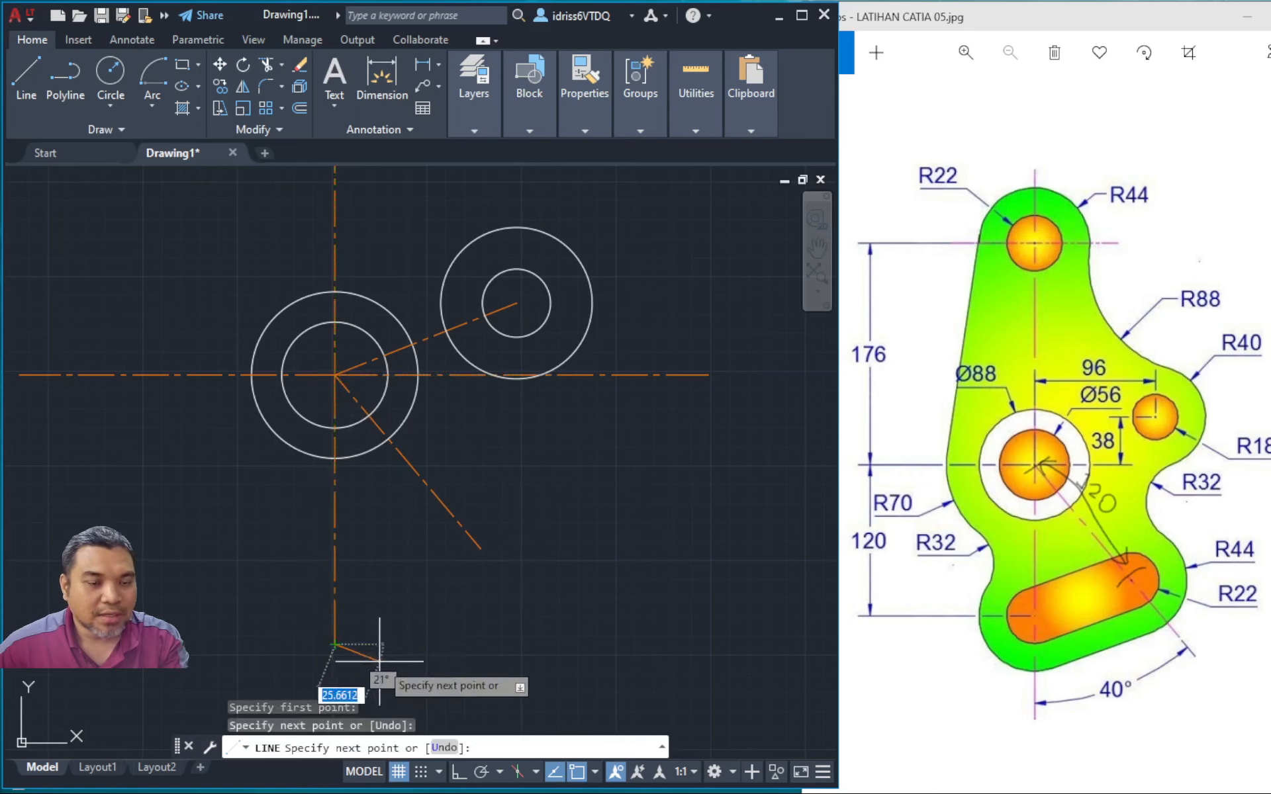
{"action": "key", "text": "Escape"}
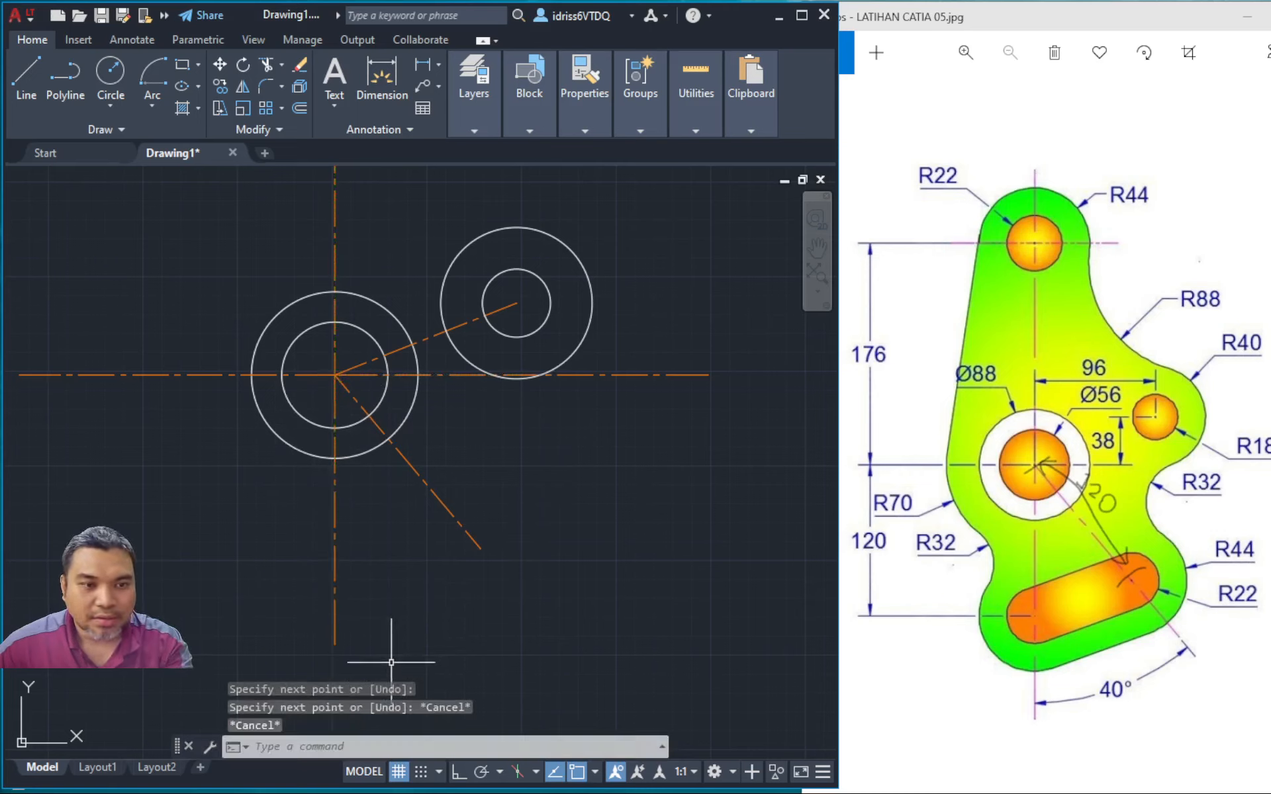
{"action": "left_click", "coordinate": [335, 584]}
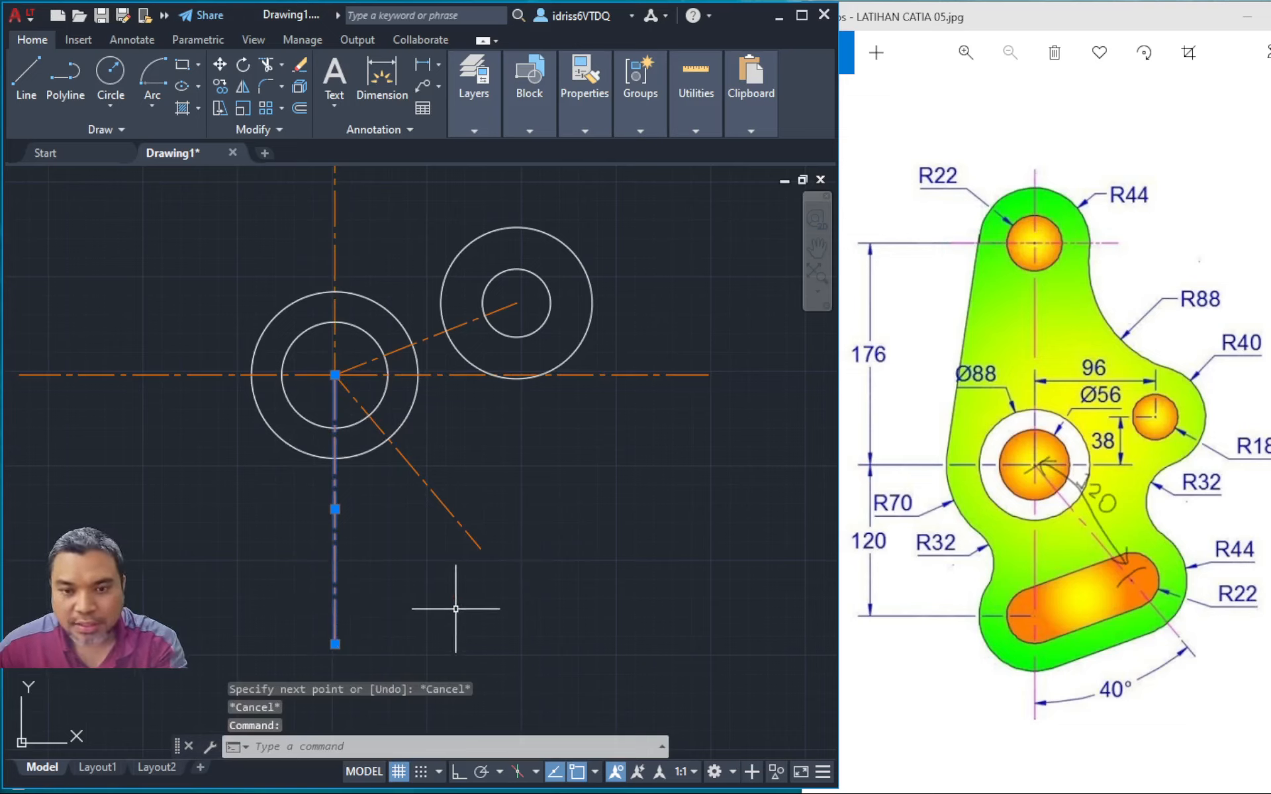
{"action": "key", "text": "Delete"}
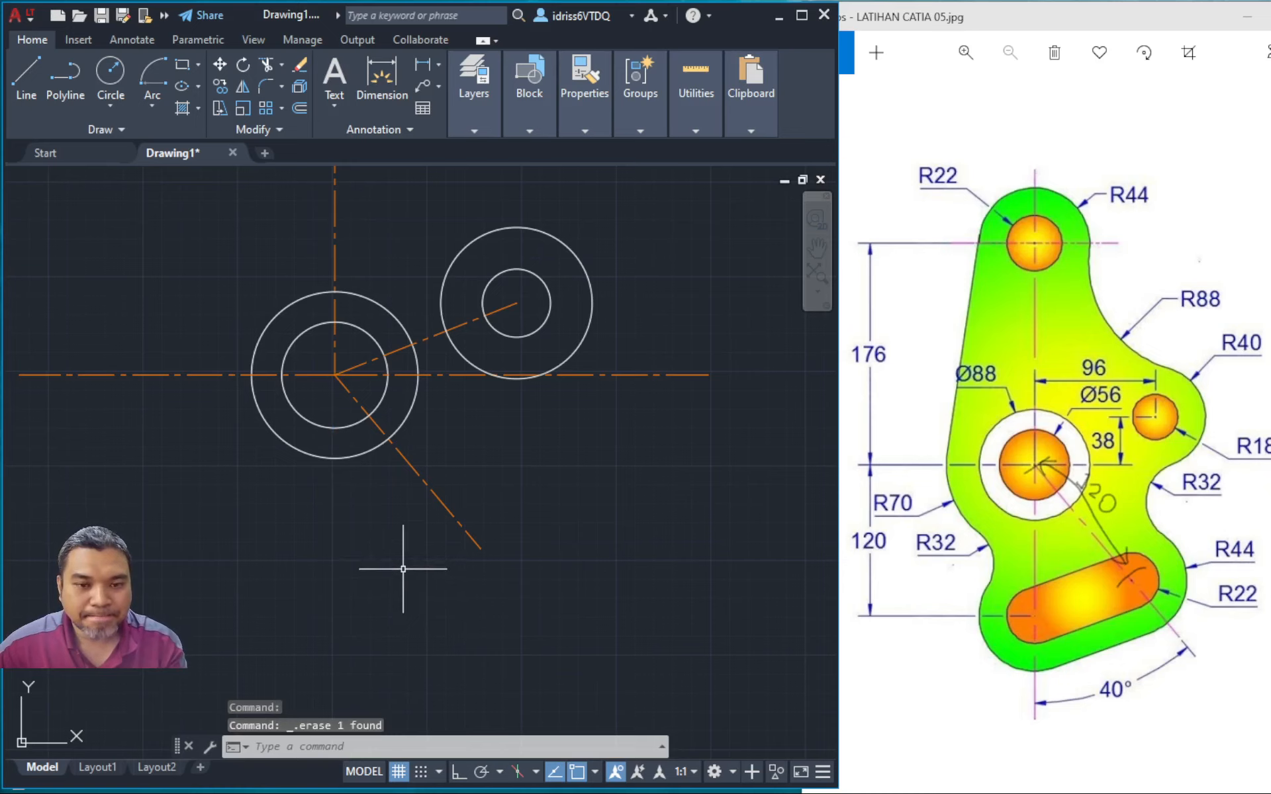
Rotate a copy of the lower slanted centerline by -40° about the main hole's center, keeping the original
{"action": "left_click", "coordinate": [449, 514]}
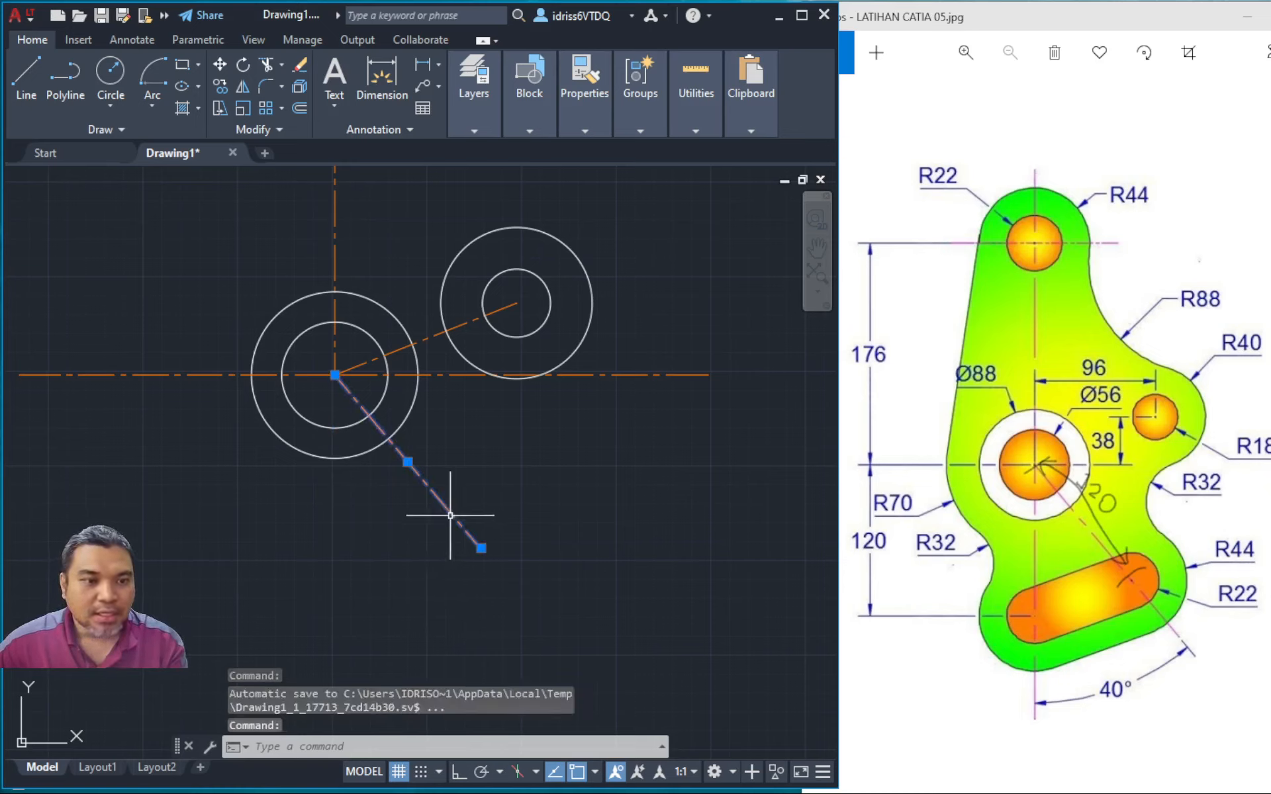
{"action": "right_click", "coordinate": [450, 516]}
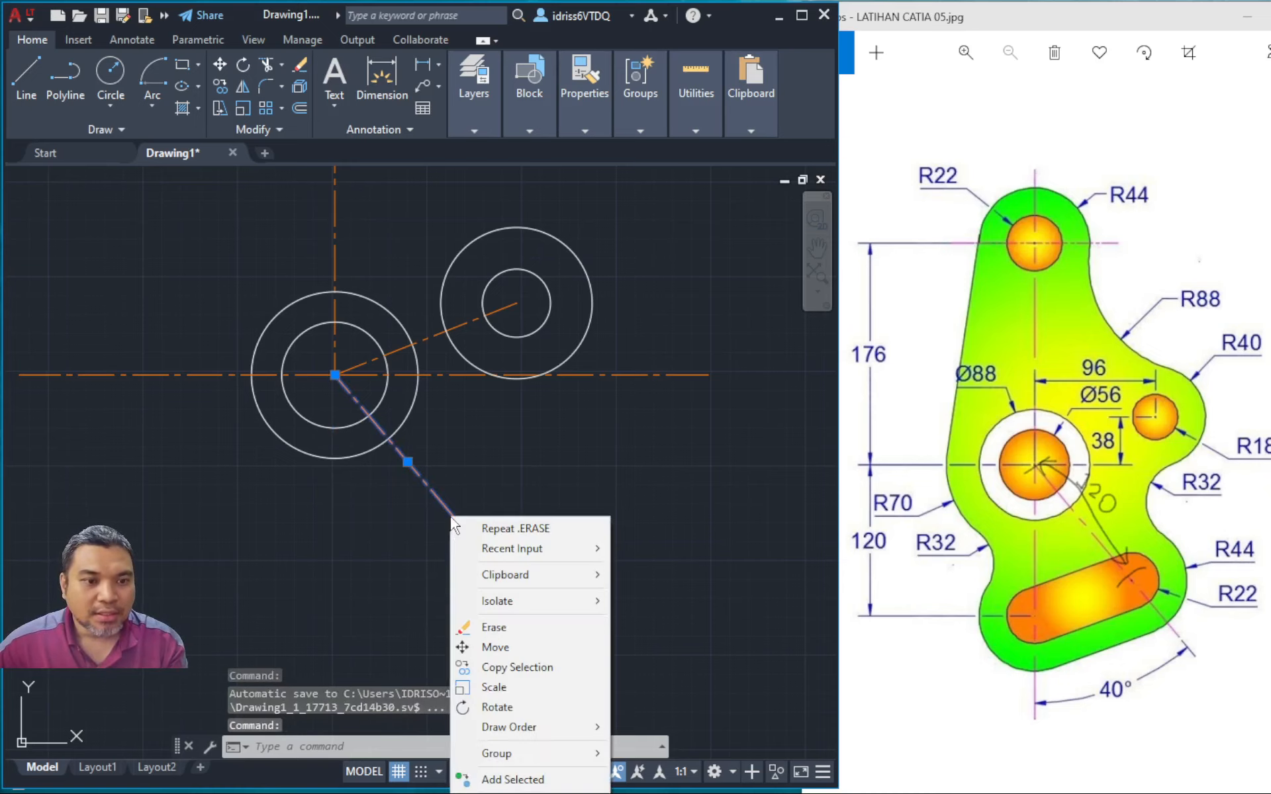
{"action": "left_click", "coordinate": [245, 67]}
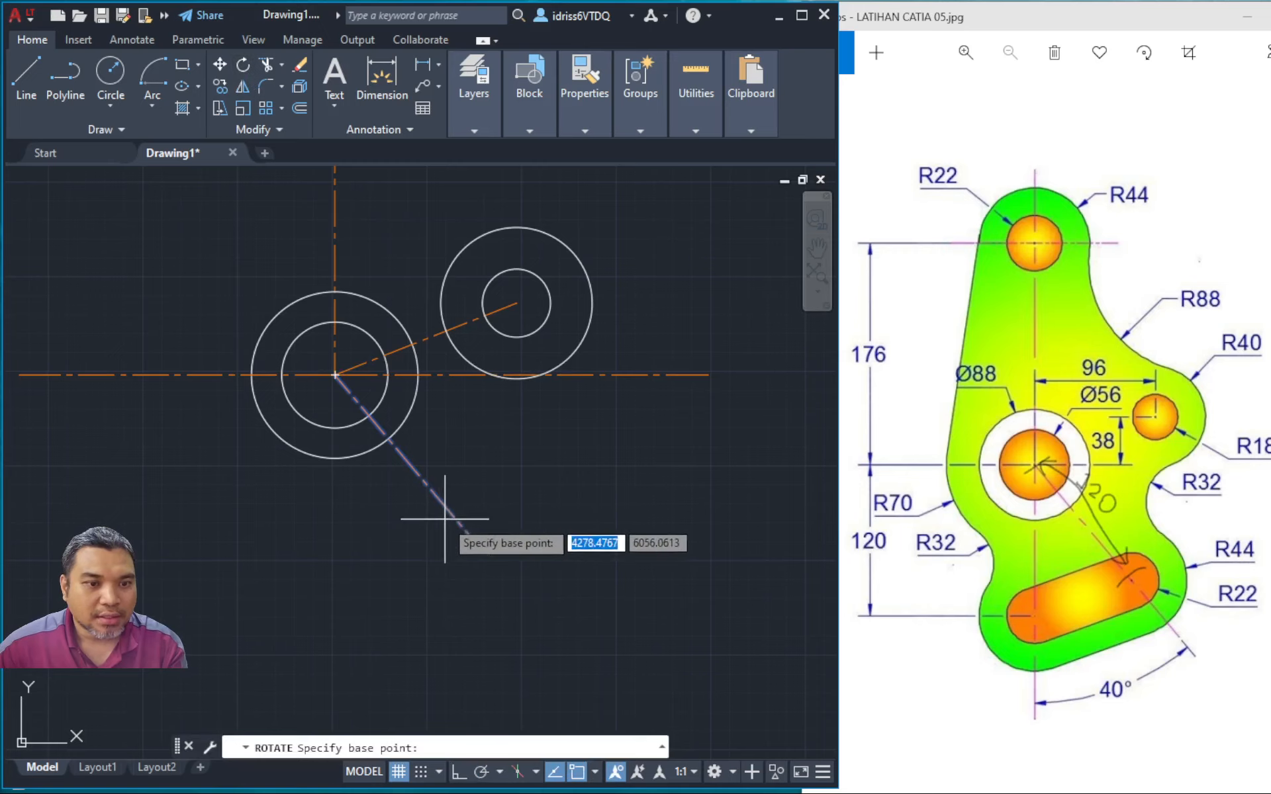
{"action": "left_click", "coordinate": [336, 374]}
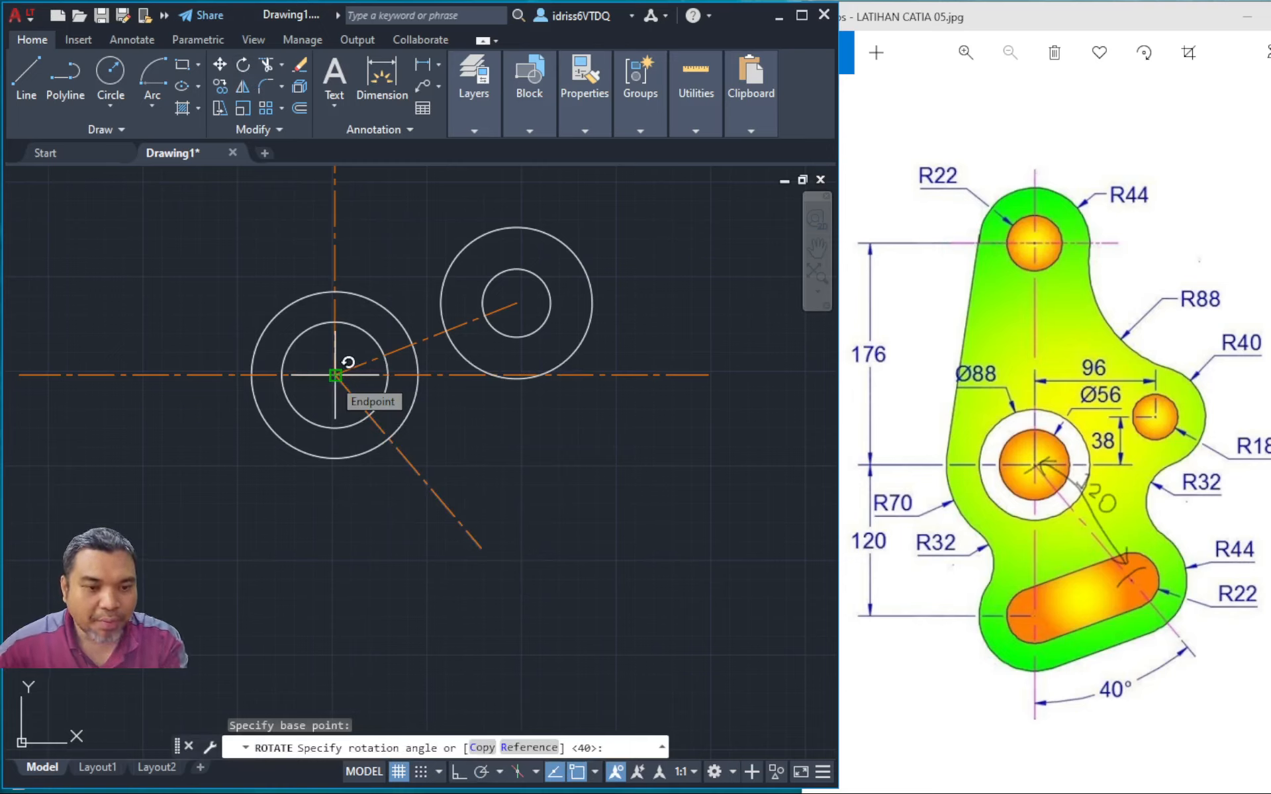
{"action": "type", "text": "c"}
{"action": "key", "text": "Return"}
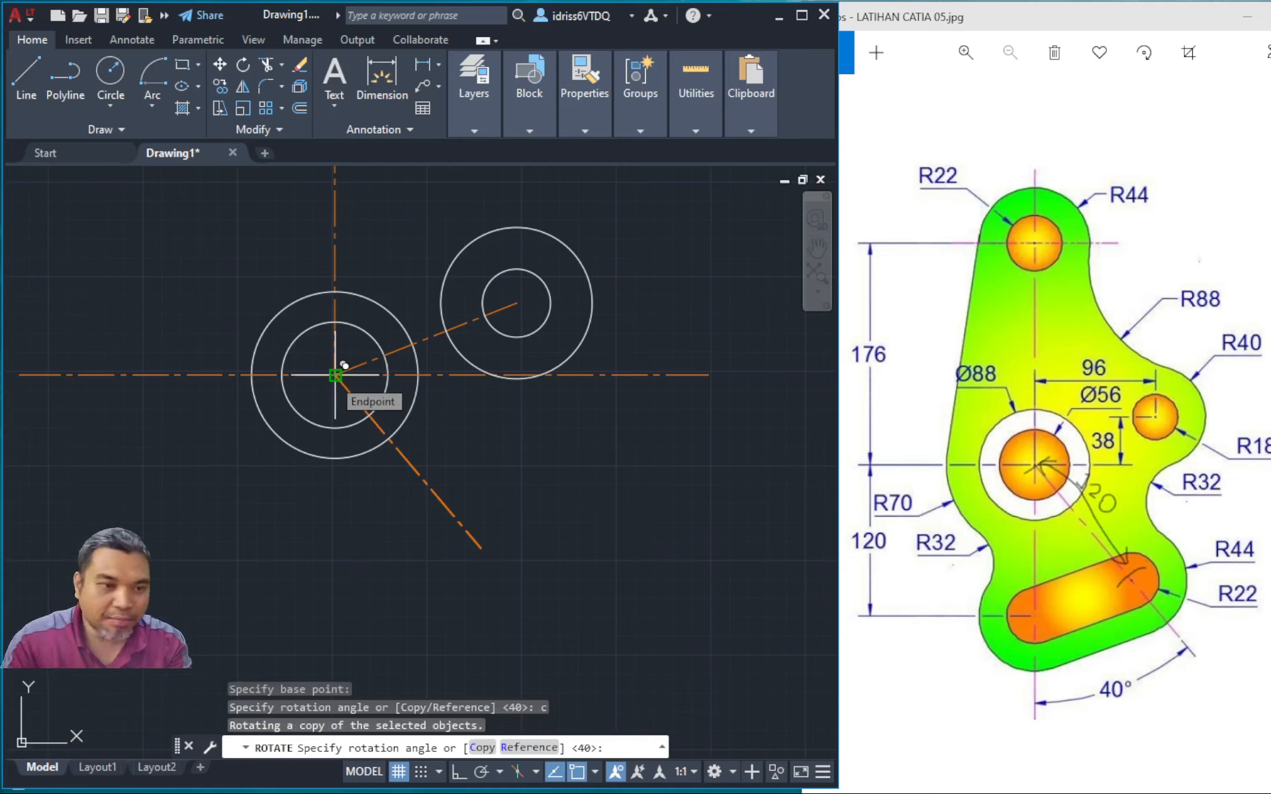
{"action": "type", "text": "-40"}
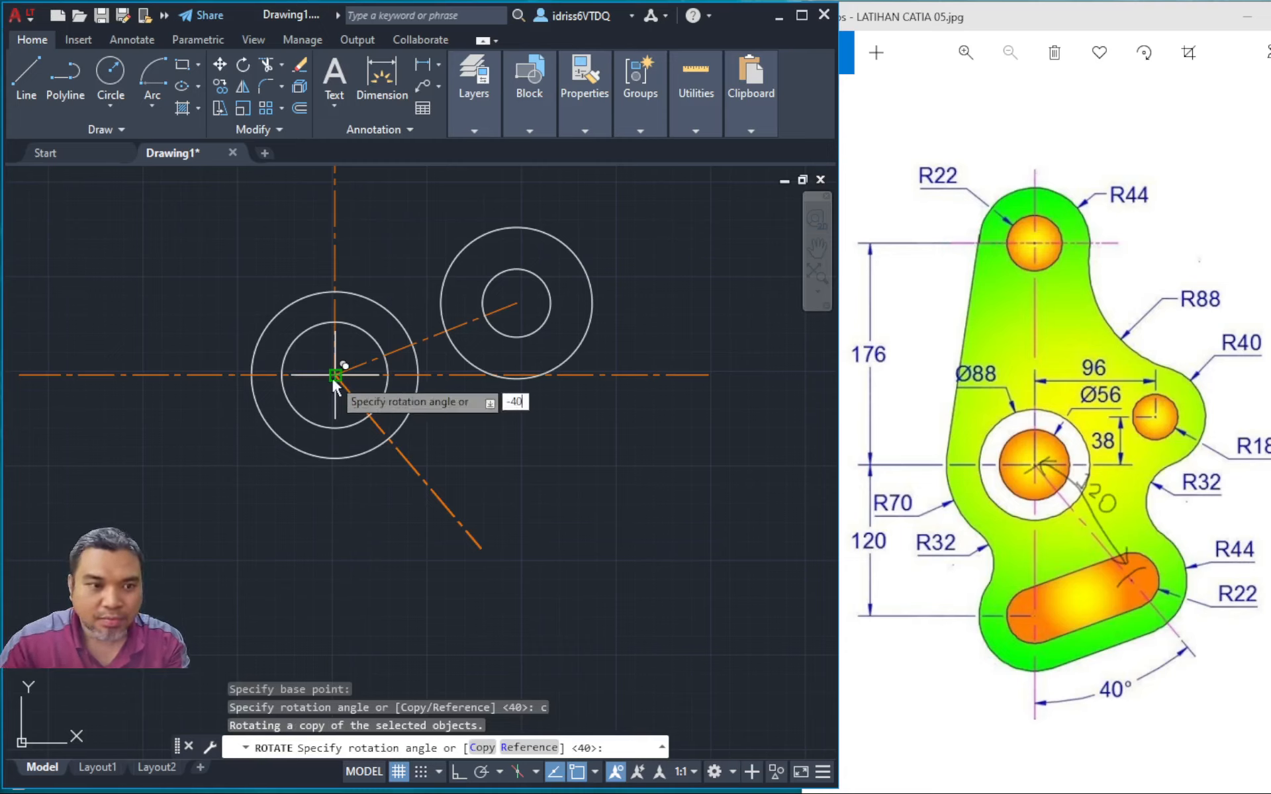
{"action": "key", "text": "Return"}
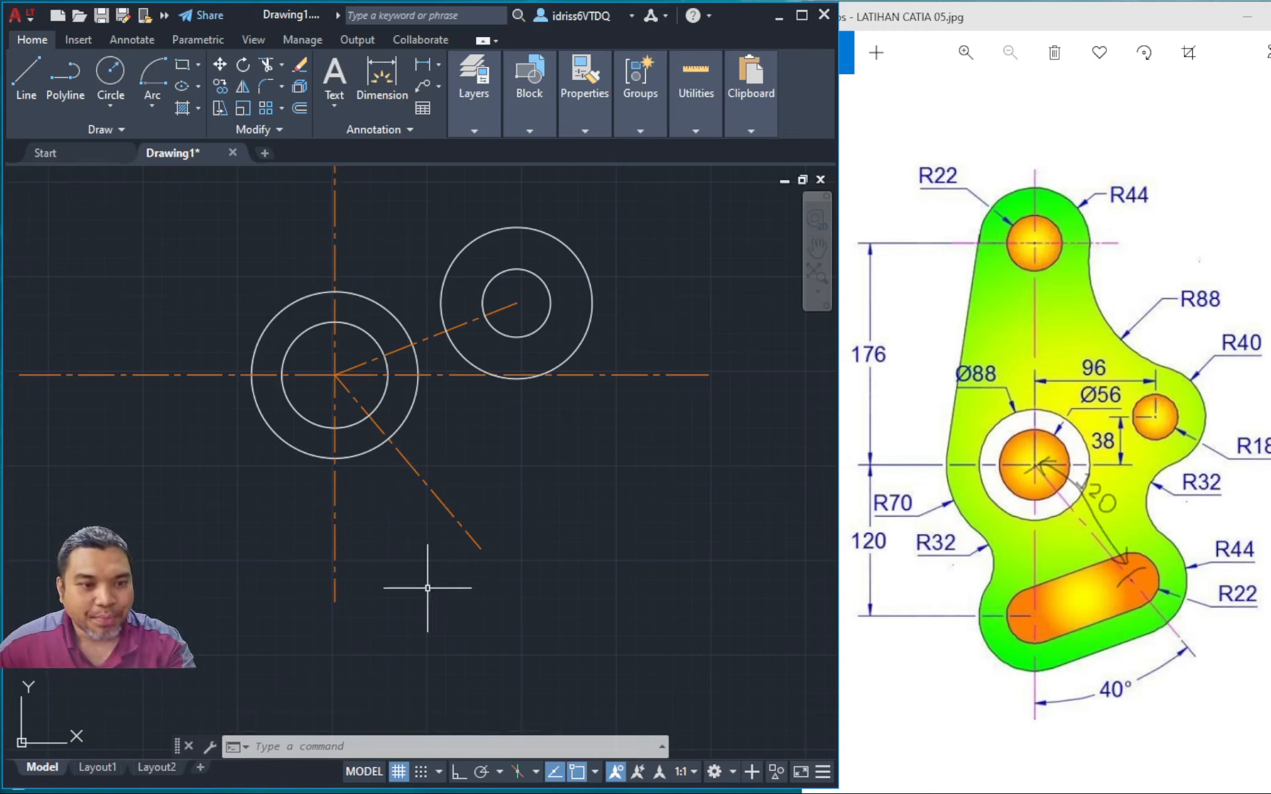
{"action": "key", "text": "Escape"}
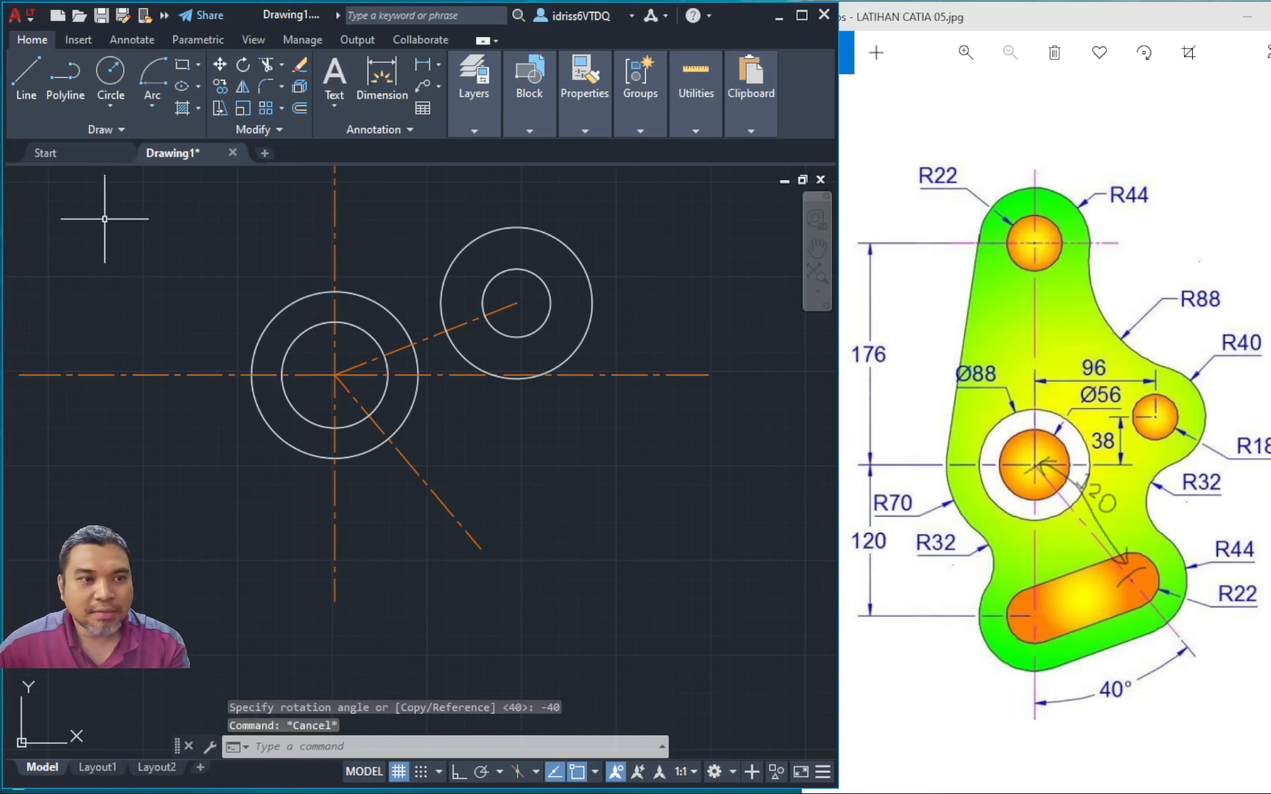
Start a circle at the lower end of the vertical centerline and make layer 0 current
{"action": "left_click", "coordinate": [100, 73]}
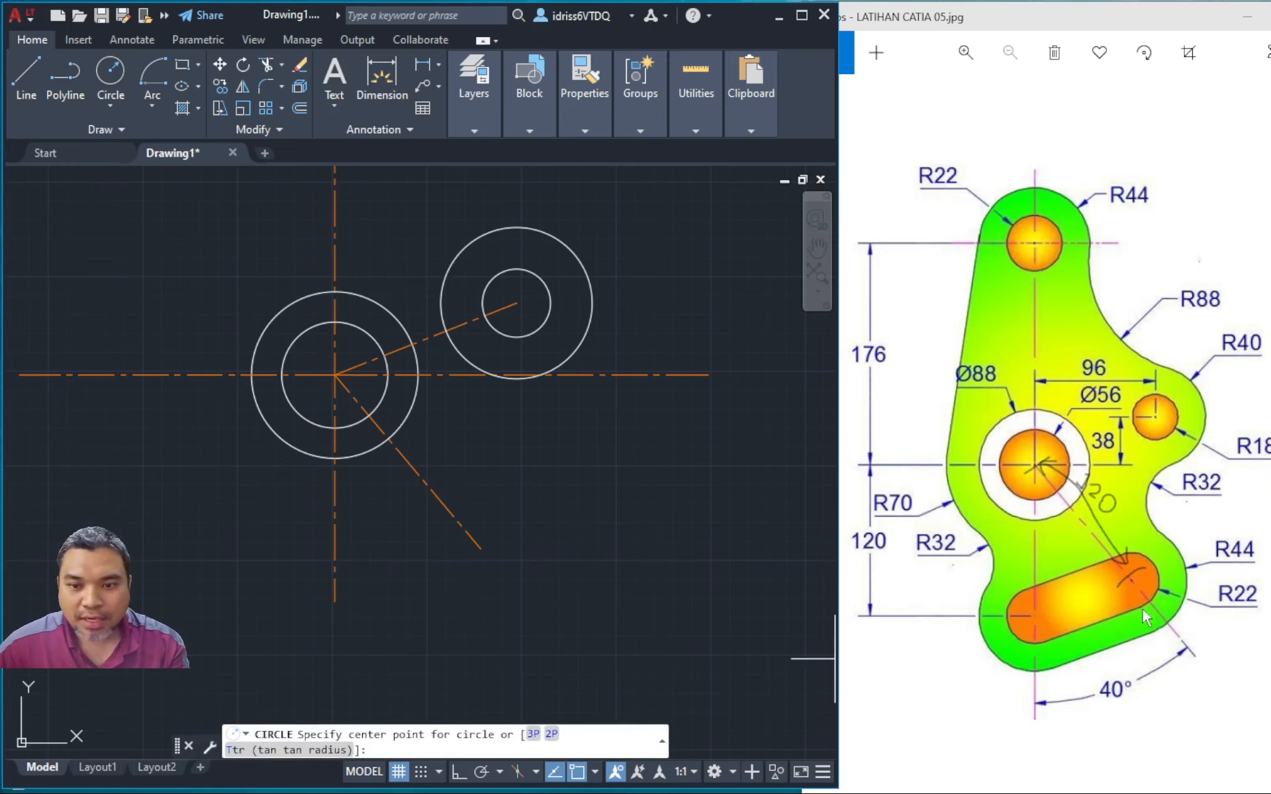
{"action": "left_click", "coordinate": [335, 602]}
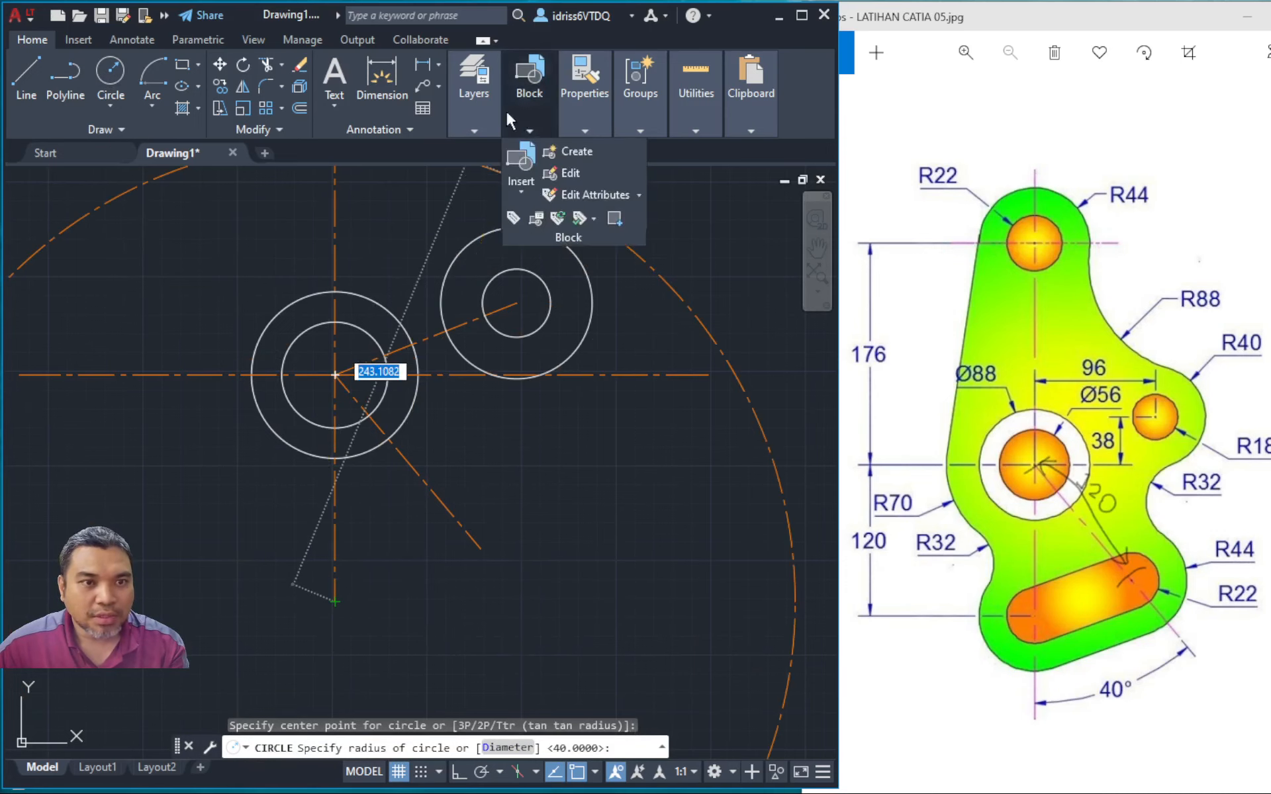
{"action": "mouse_move", "coordinate": [482, 113]}
{"action": "left_click", "coordinate": [577, 156]}
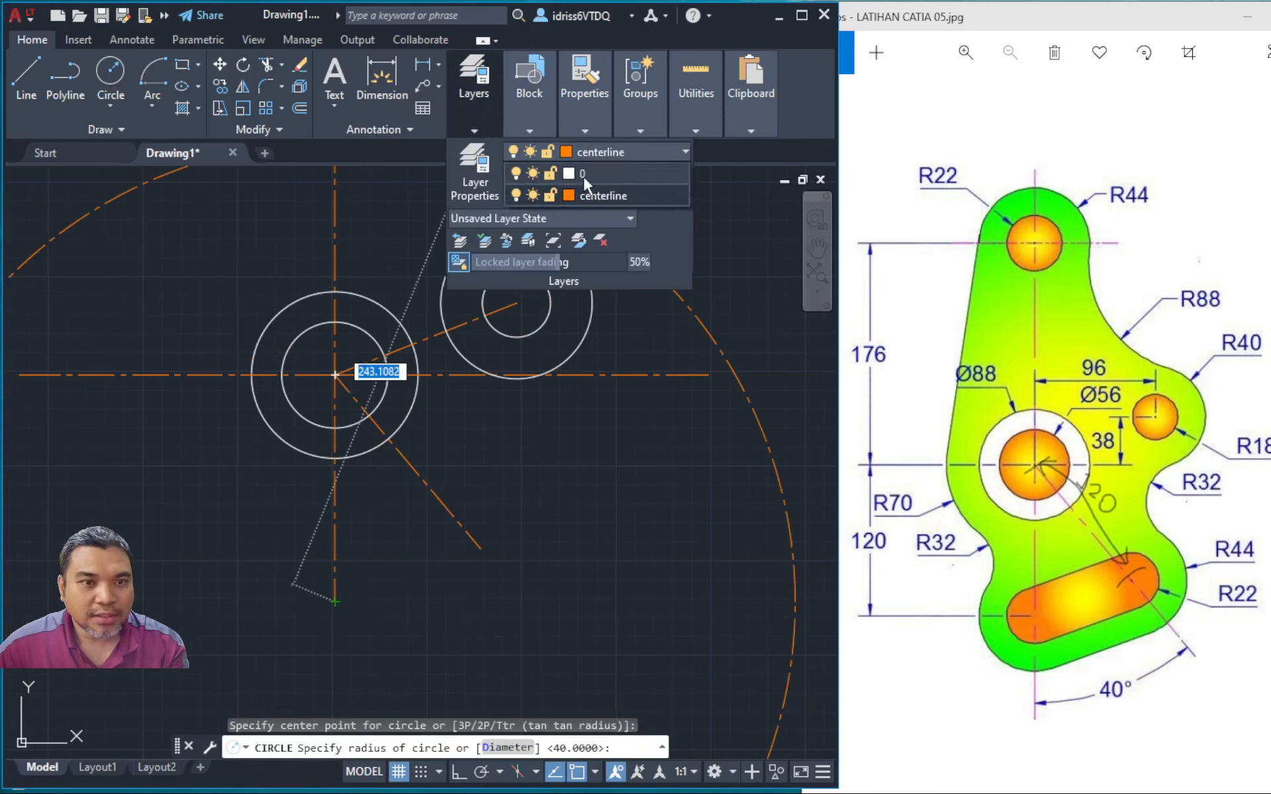
{"action": "left_click", "coordinate": [583, 171]}
Place the circle freehand with a radius of about 26 and delete it
{"action": "left_click", "coordinate": [320, 648]}
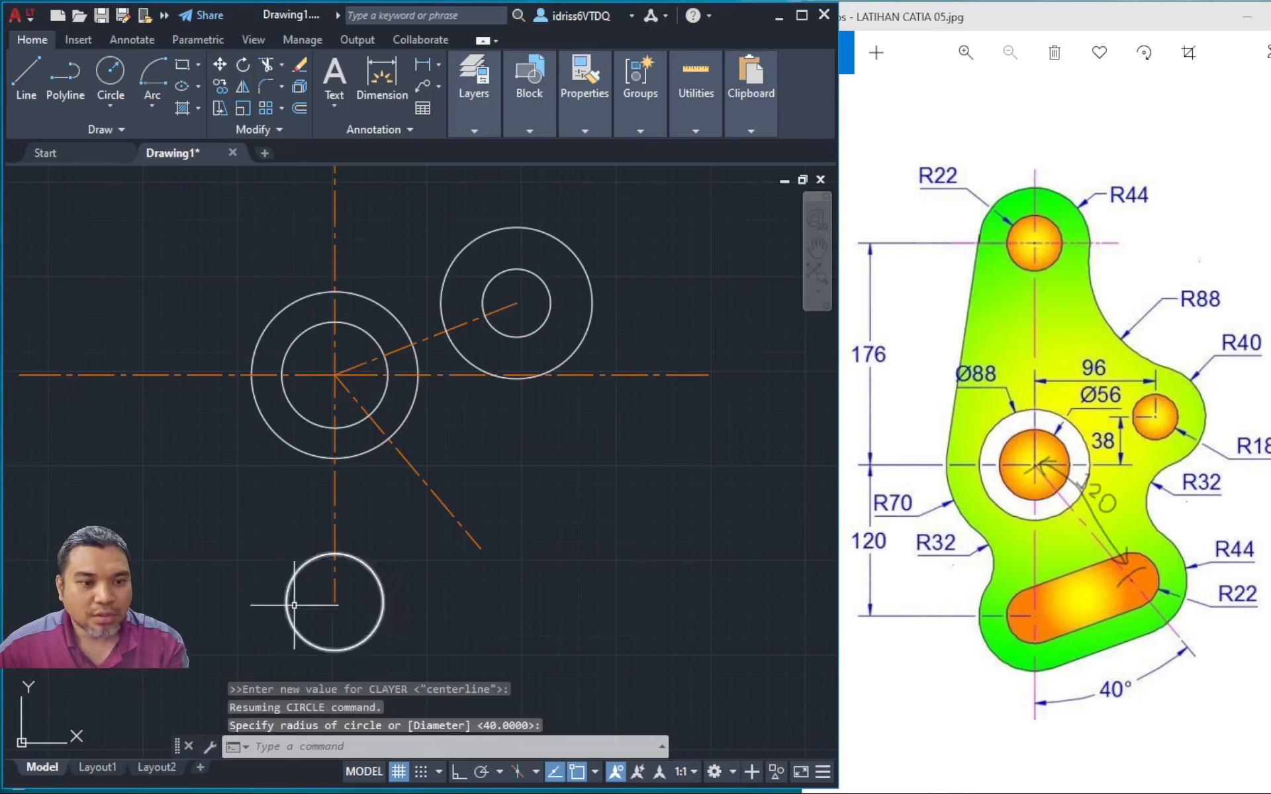
{"action": "left_click", "coordinate": [291, 584]}
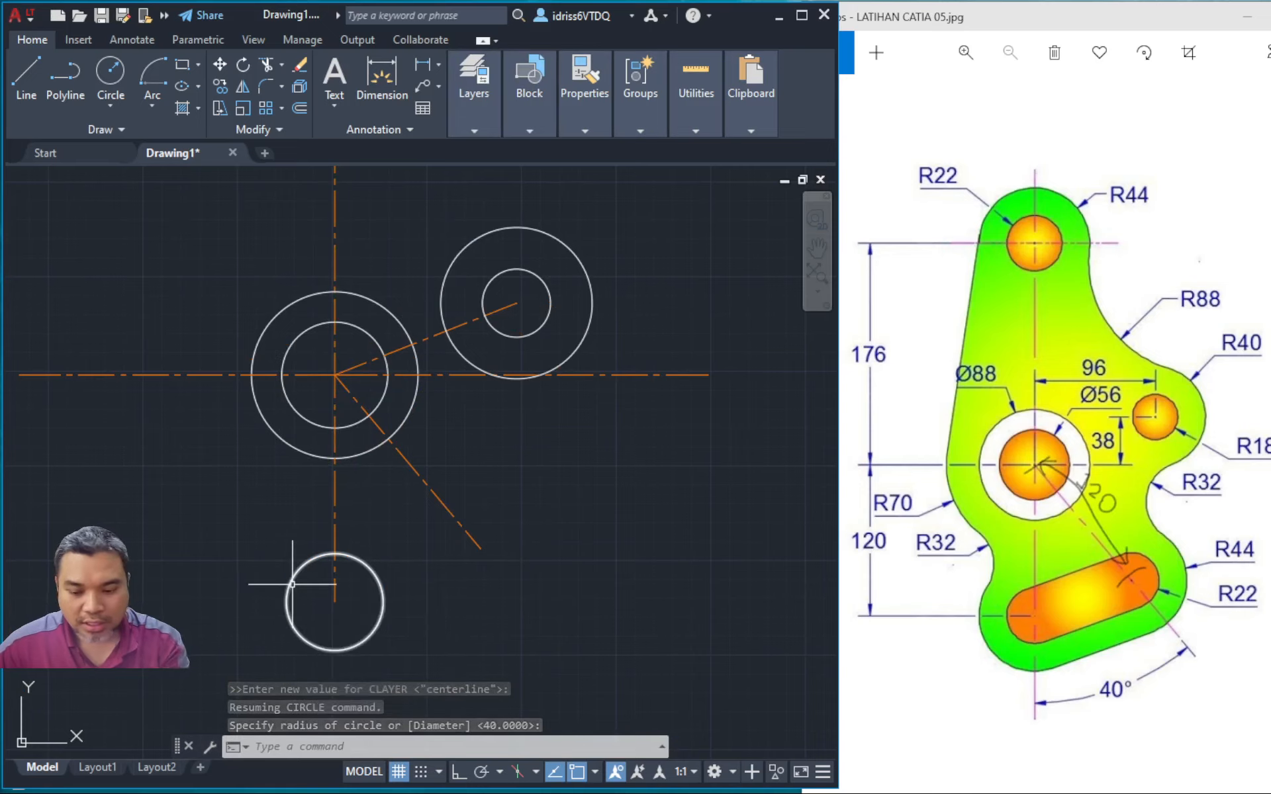
{"action": "key", "text": "Delete"}
Draw a circle of radius 22 at the lower end of both the vertical and the slanted centerline for the slot ends
{"action": "left_click", "coordinate": [106, 71]}
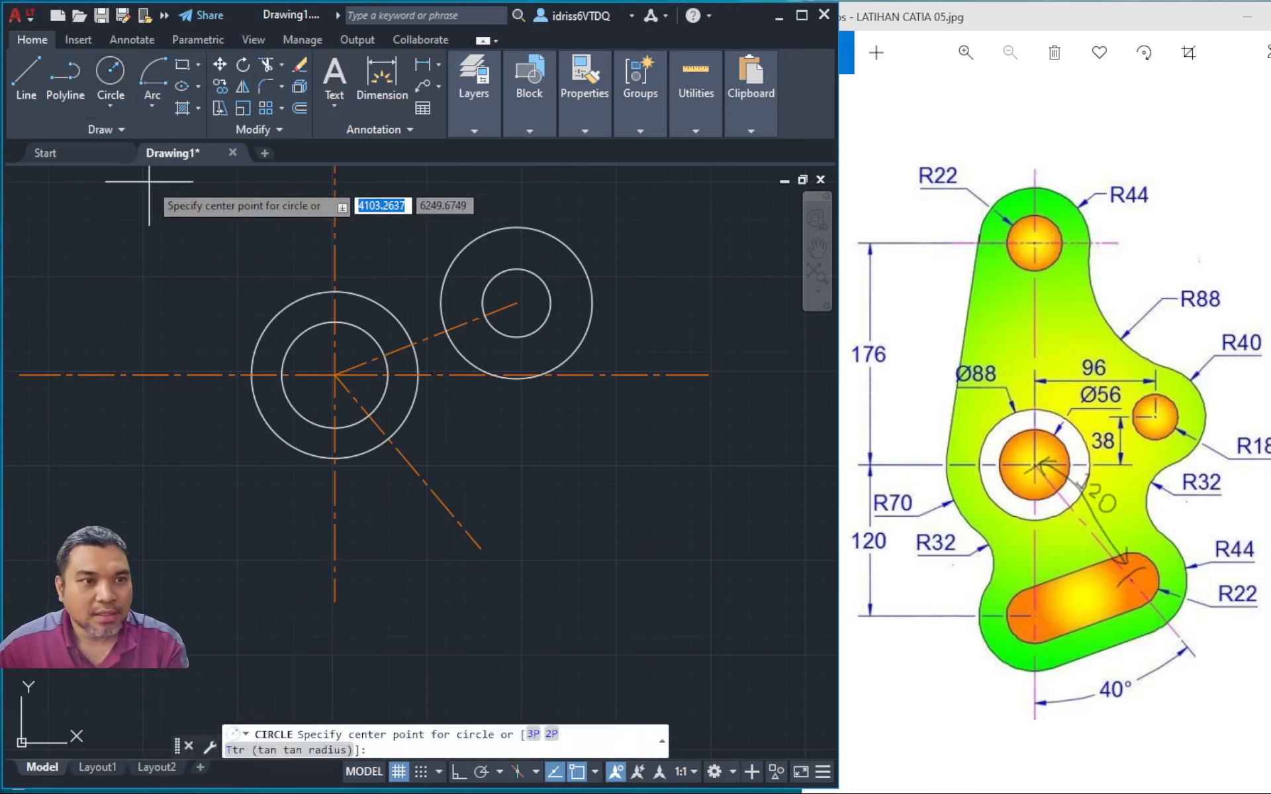
{"action": "left_click", "coordinate": [336, 601]}
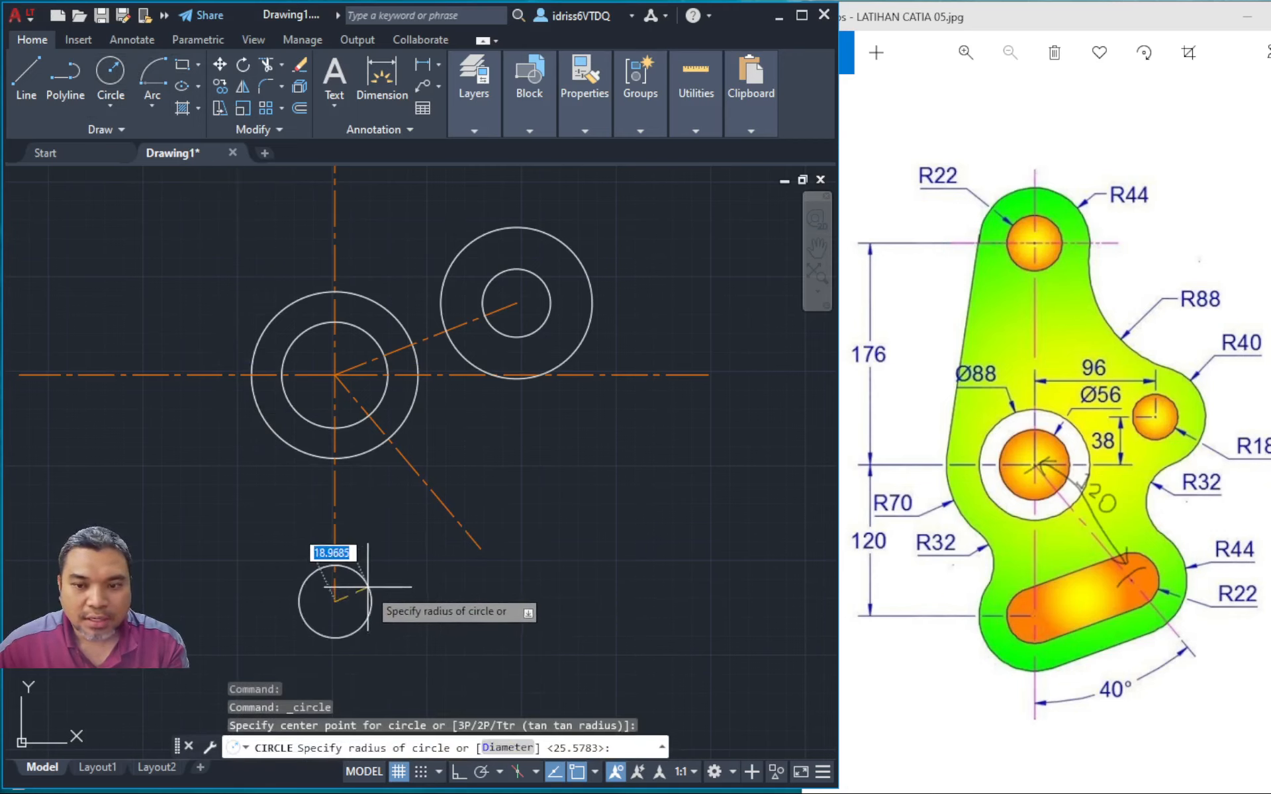
{"action": "key", "text": "Return"}
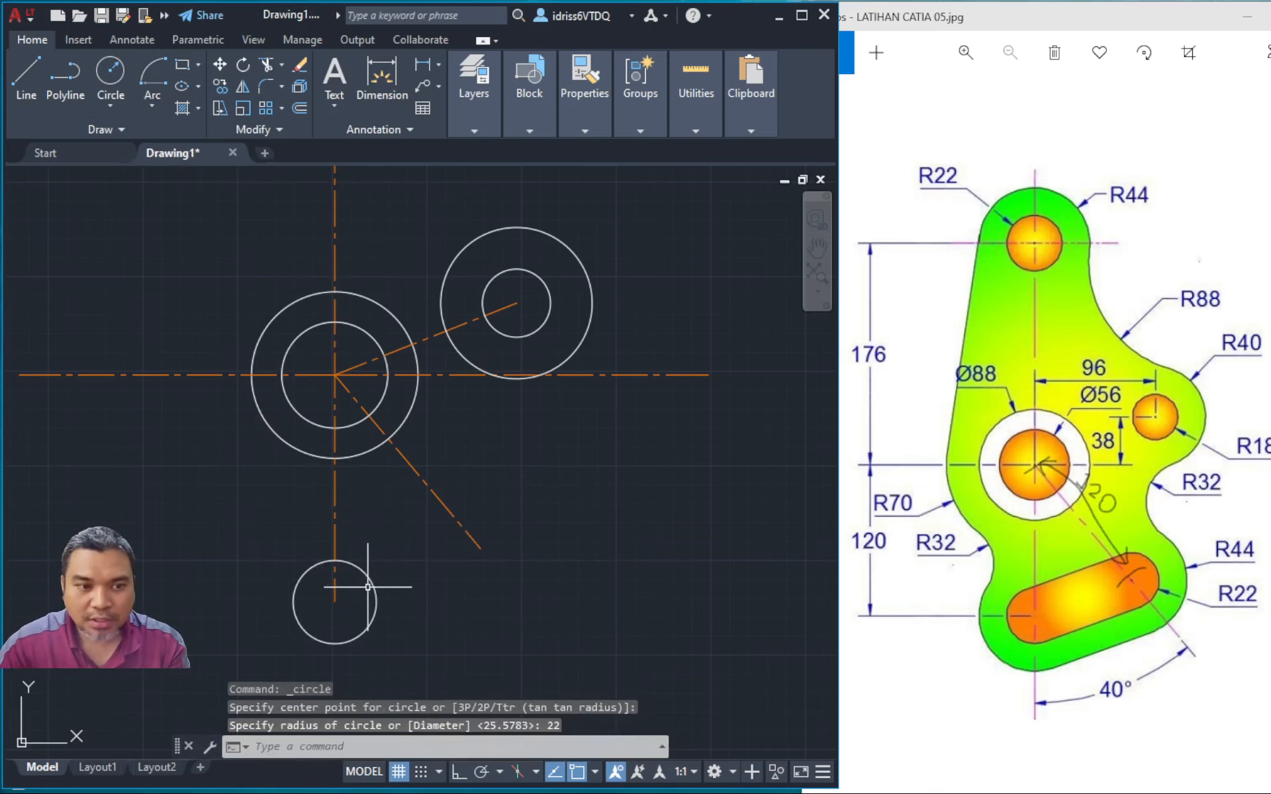
{"action": "left_click", "coordinate": [110, 70]}
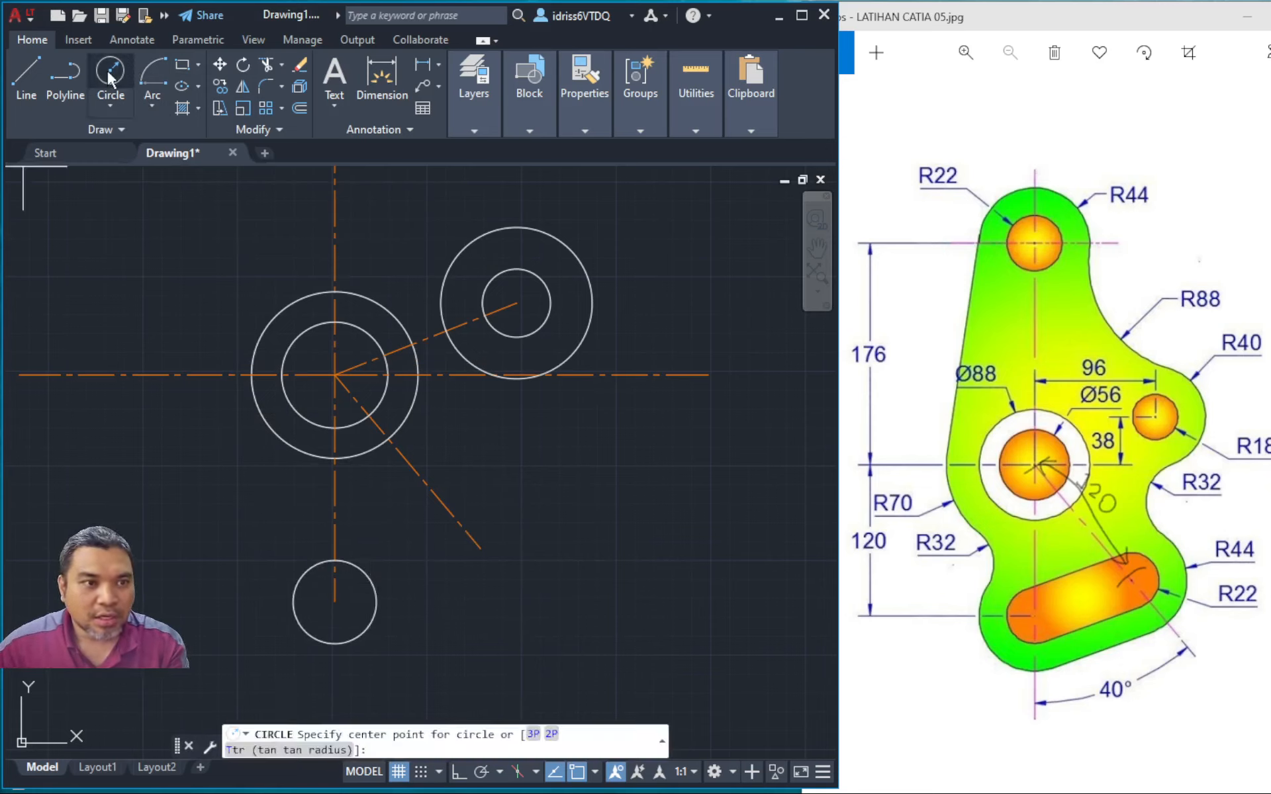
{"action": "left_click", "coordinate": [478, 543]}
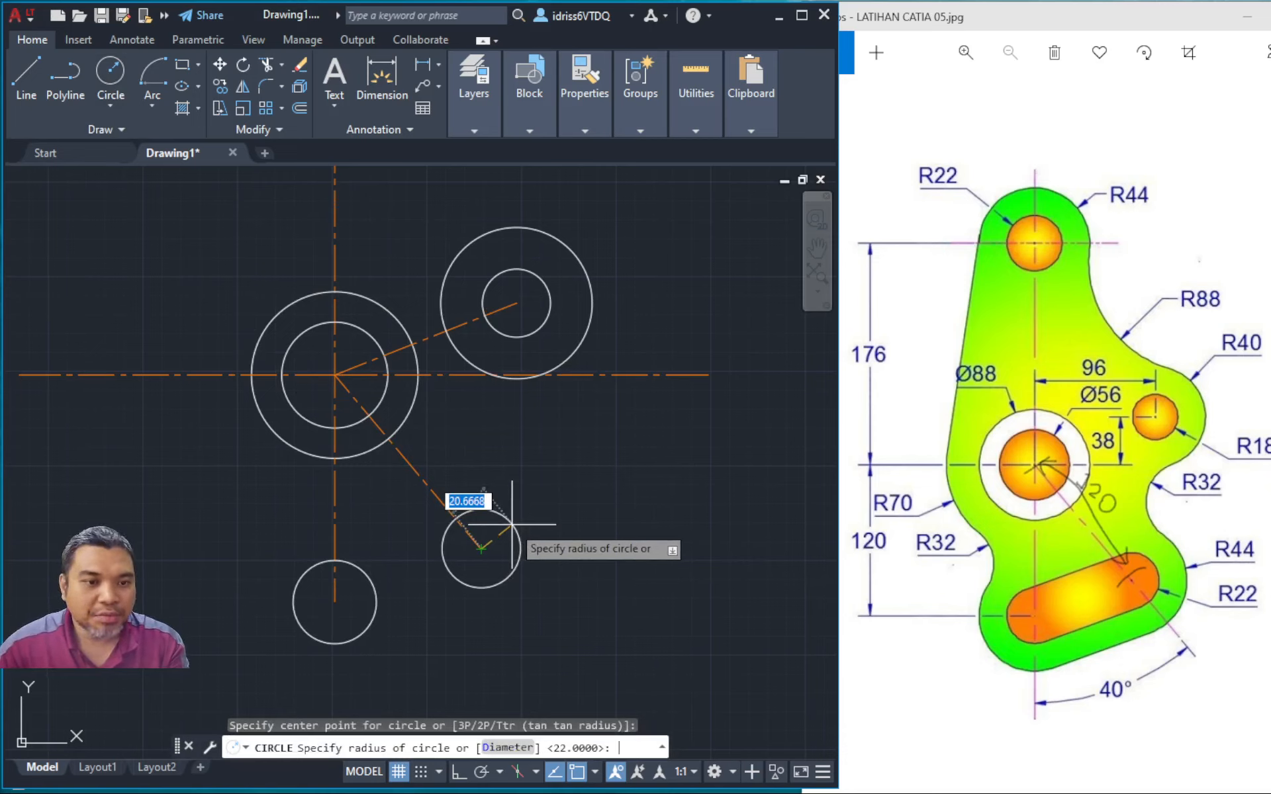
{"action": "key", "text": "Return"}
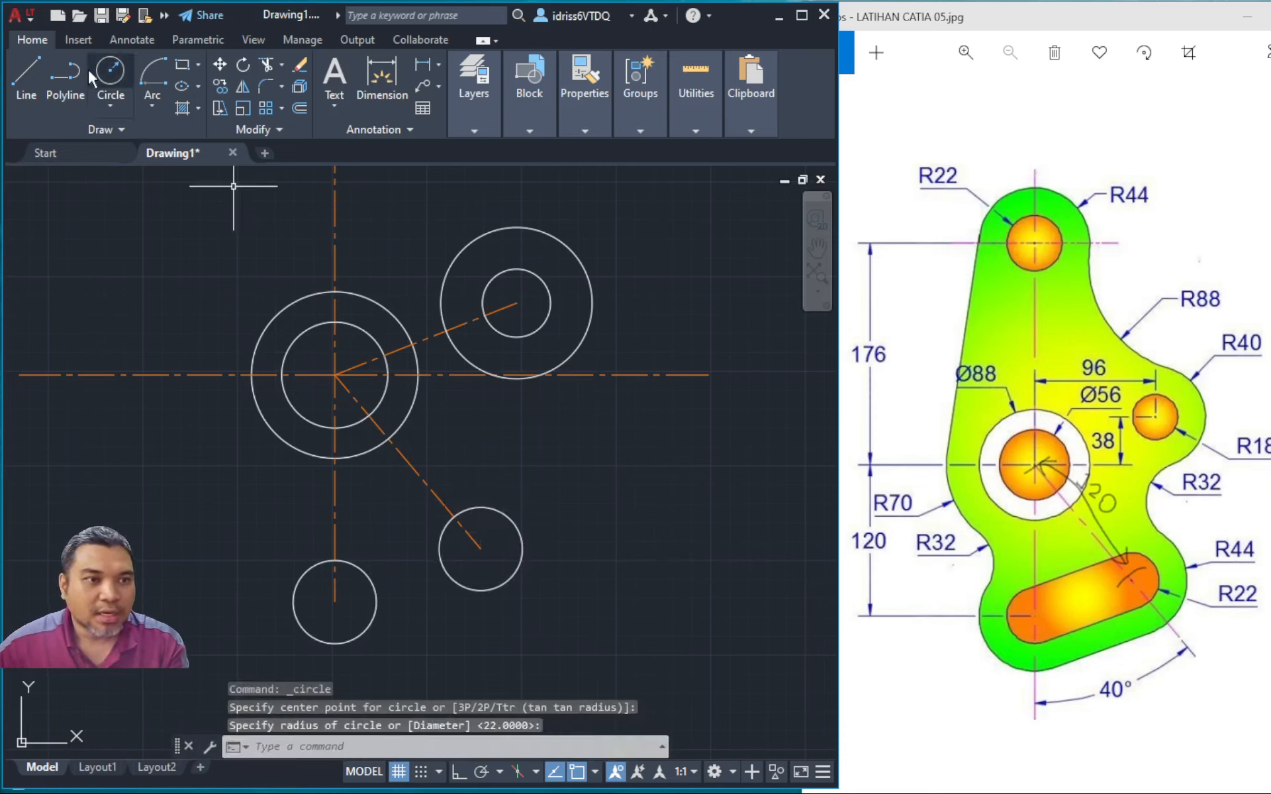
Draw a circle of radius 44 concentric with each of the two radius 22 slot end circles
{"action": "left_click", "coordinate": [117, 74]}
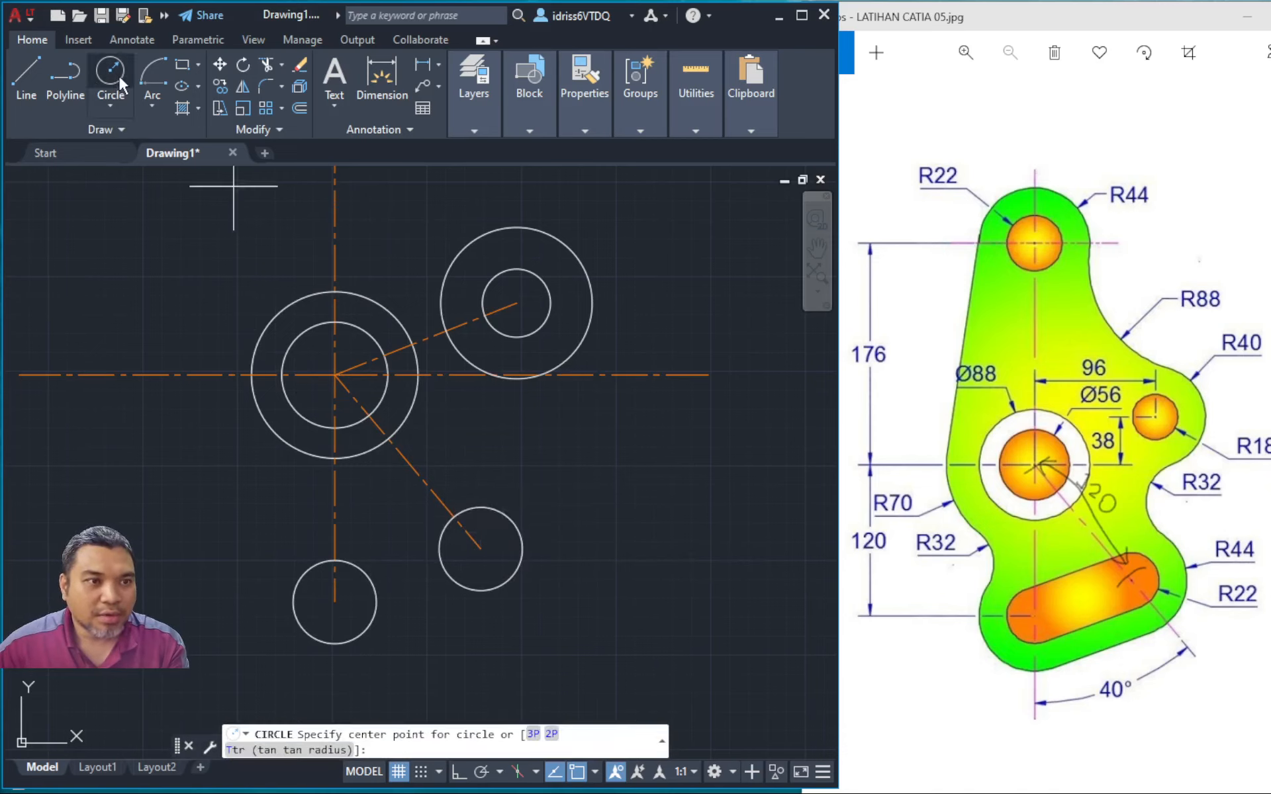
{"action": "left_click", "coordinate": [335, 602]}
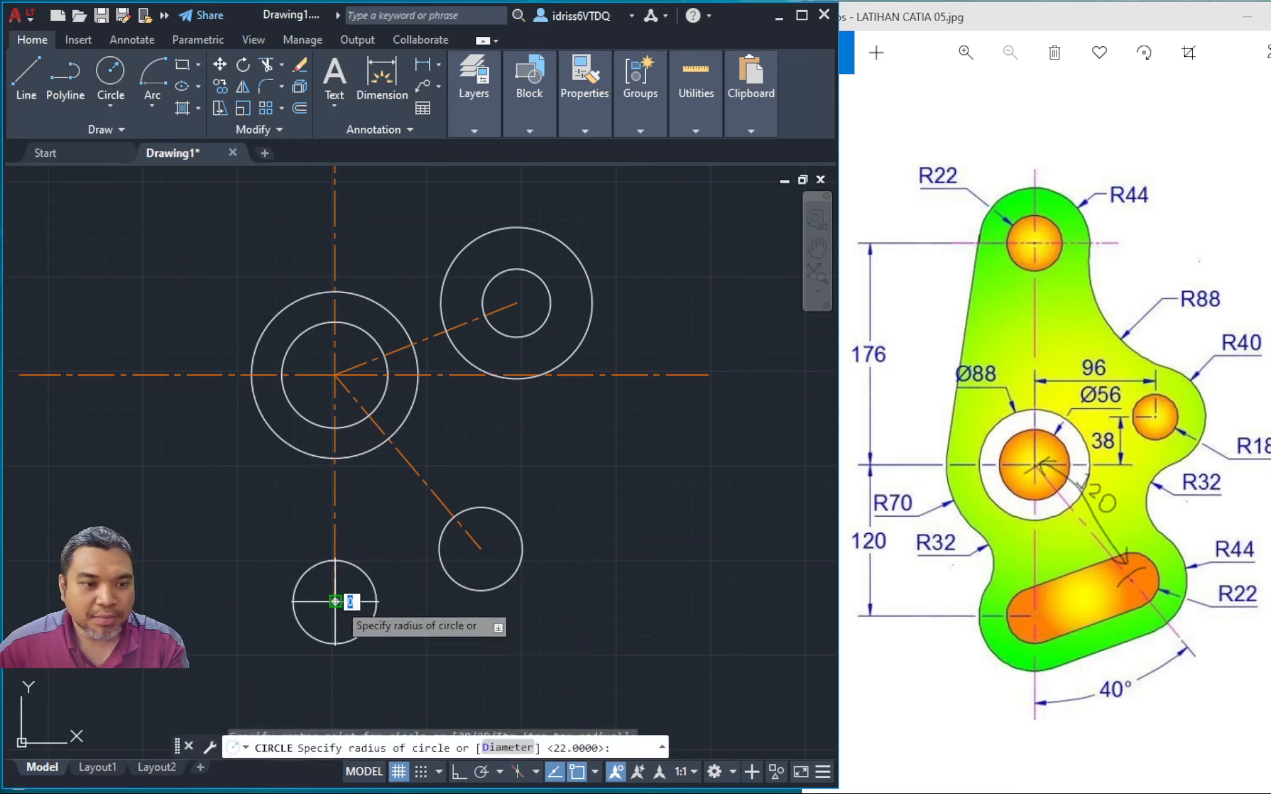
{"action": "type", "text": "44"}
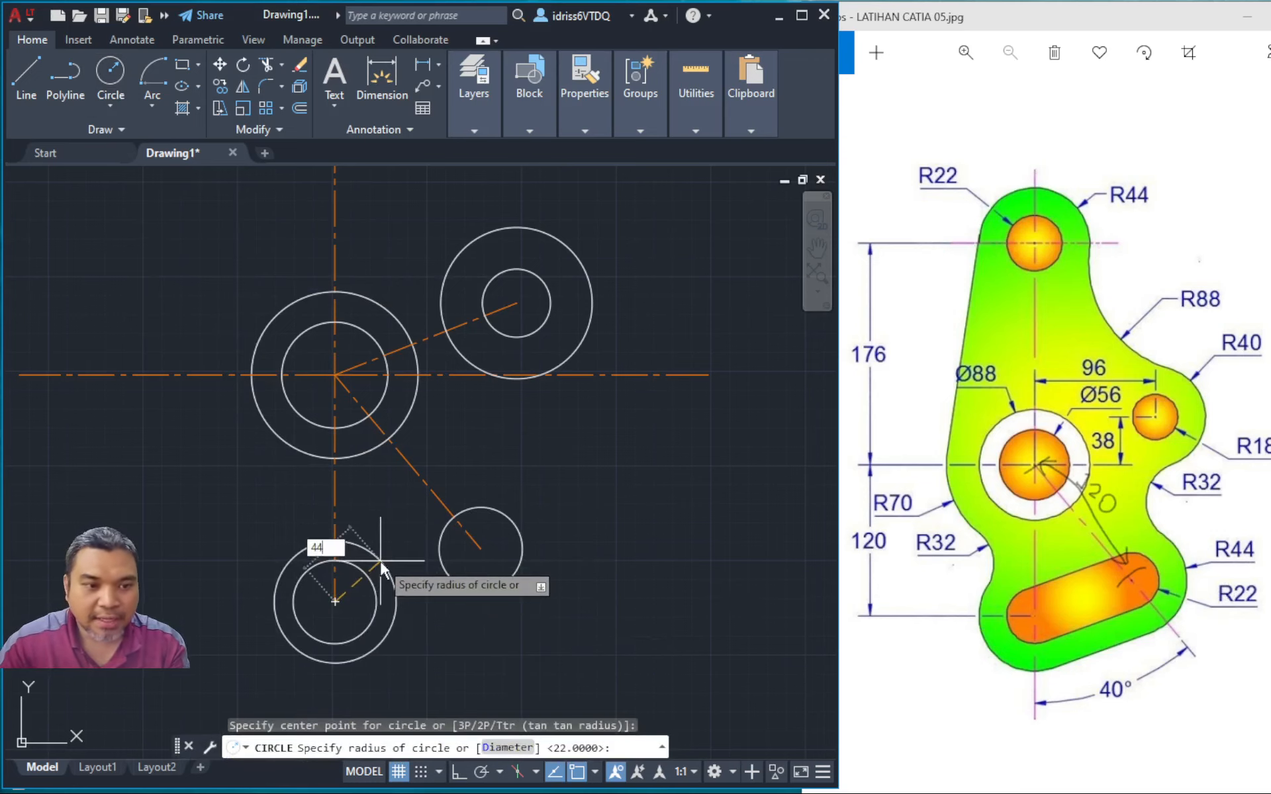
{"action": "key", "text": "Return"}
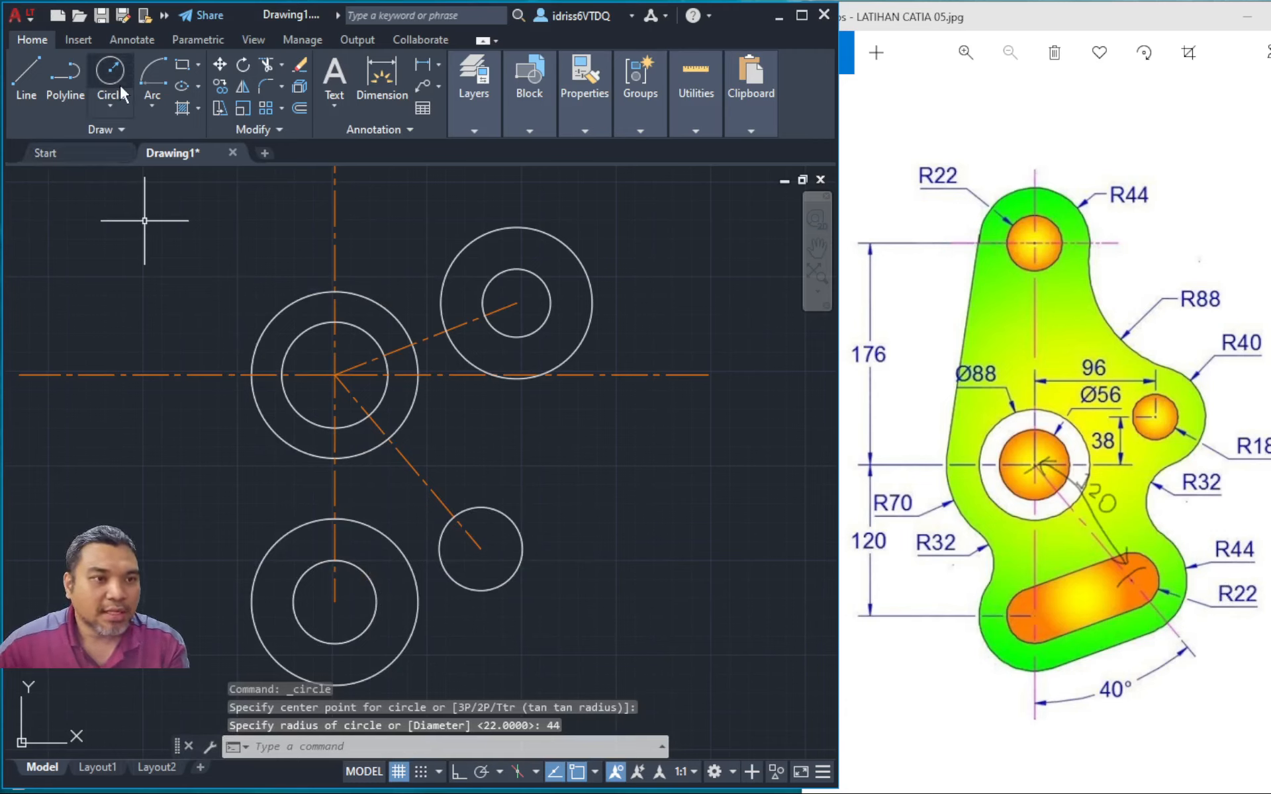
{"action": "key", "text": "Return"}
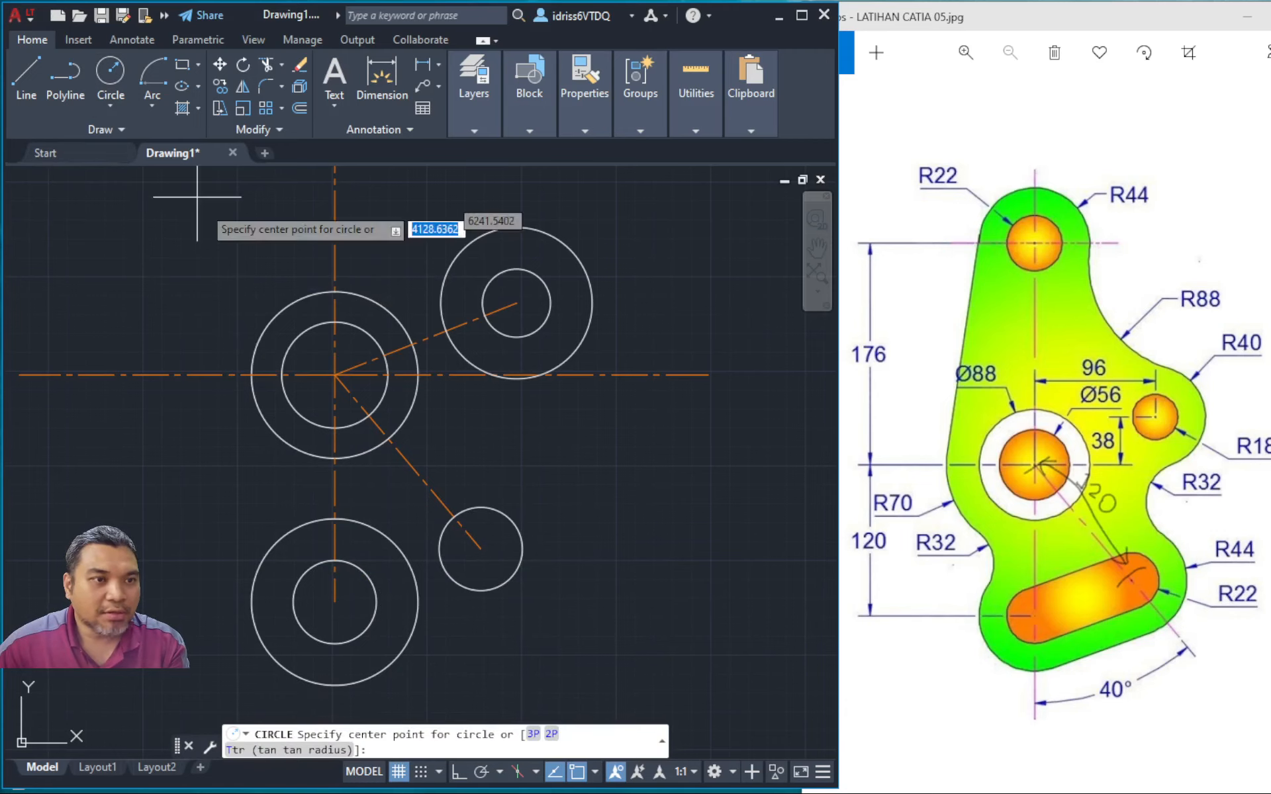
{"action": "left_click", "coordinate": [480, 548]}
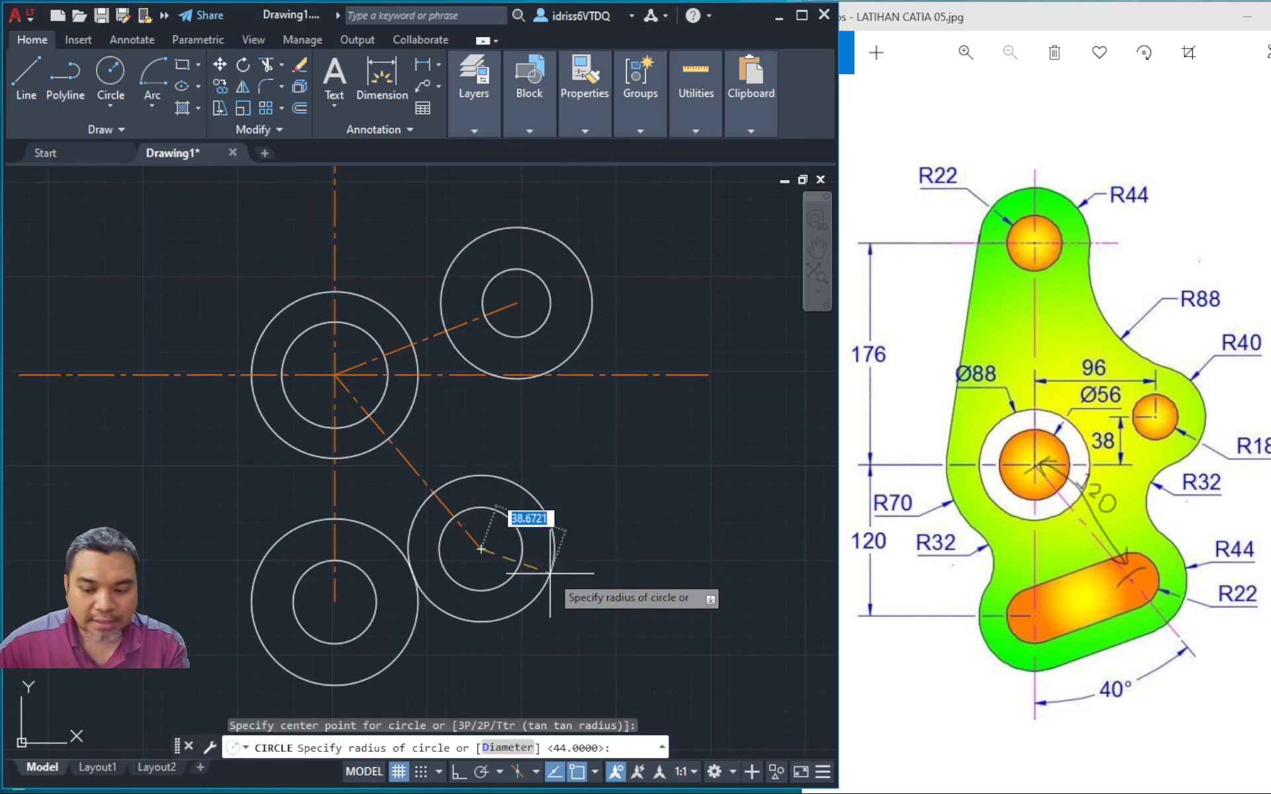
{"action": "key", "text": "Return"}
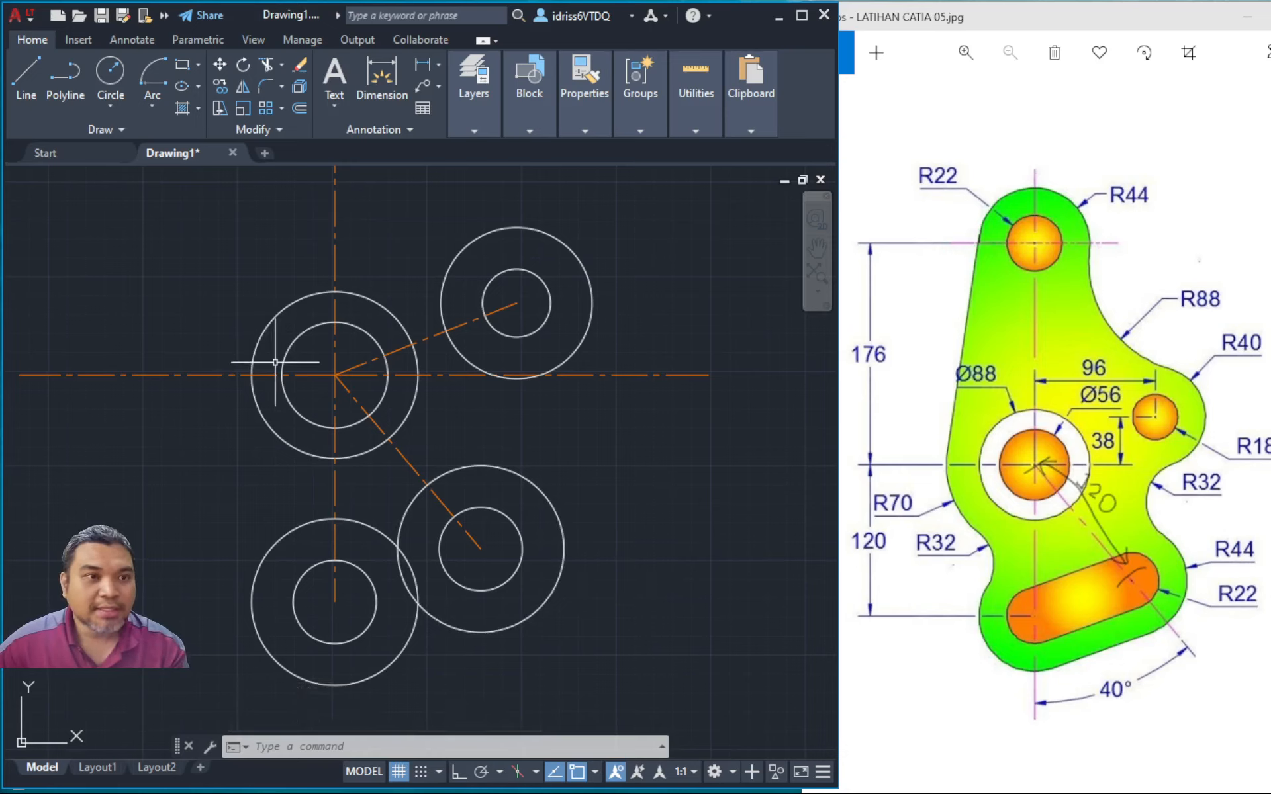
Turn on the Tangent object snap for drawing lines between the lower circles
{"action": "left_click", "coordinate": [27, 79]}
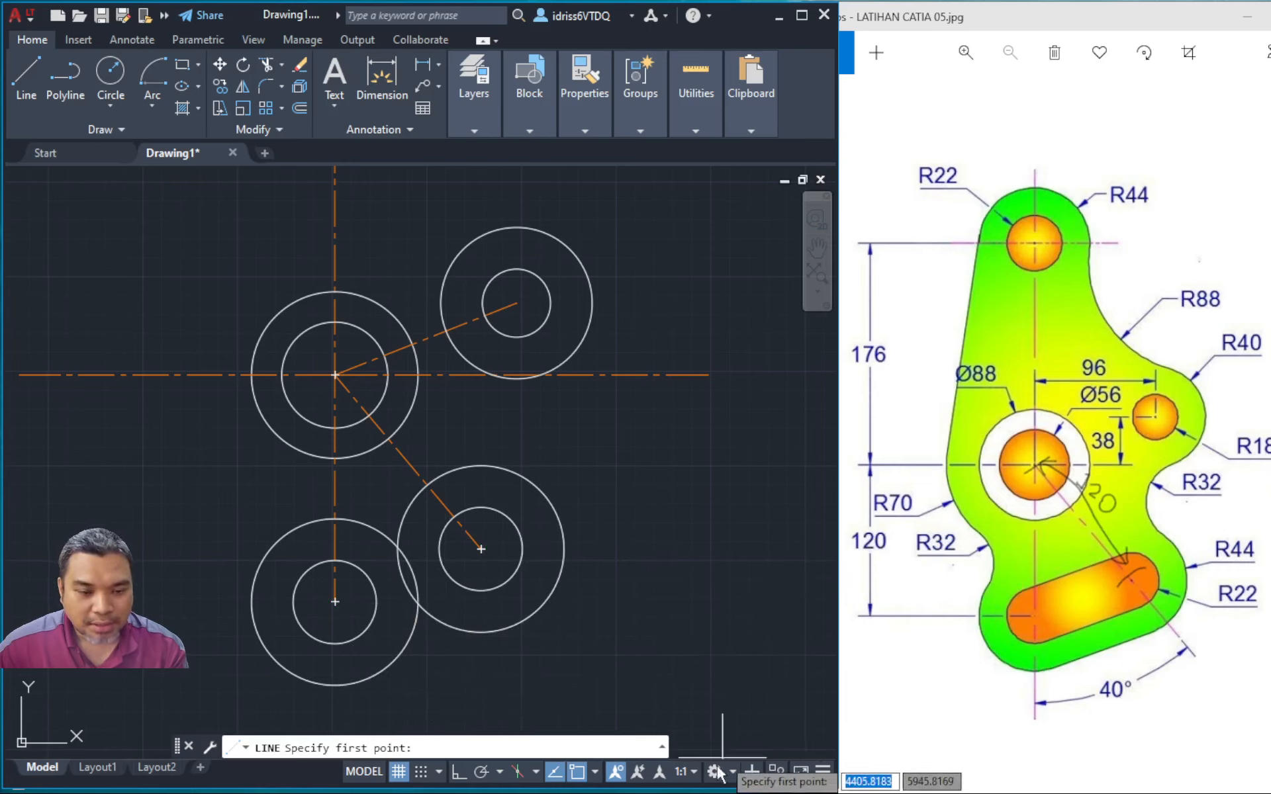
{"action": "left_click", "coordinate": [596, 780]}
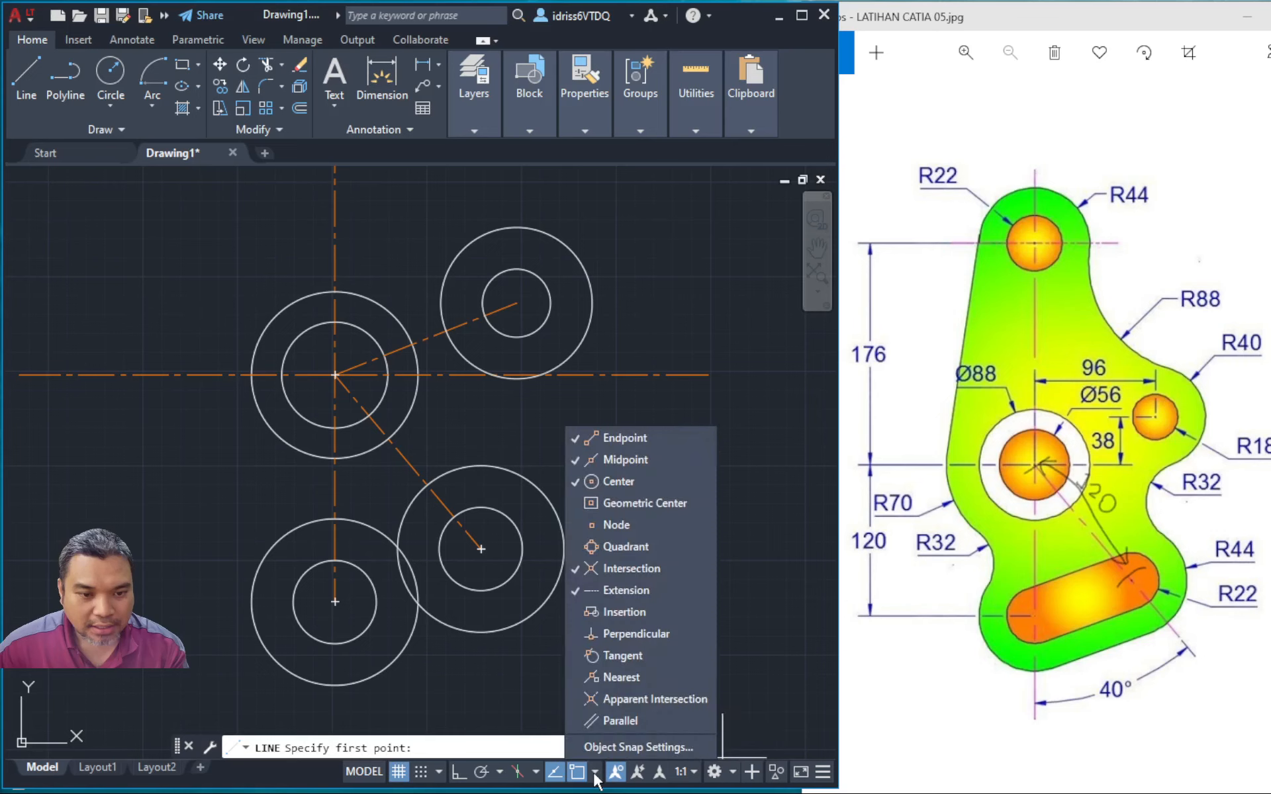
{"action": "left_click", "coordinate": [598, 656]}
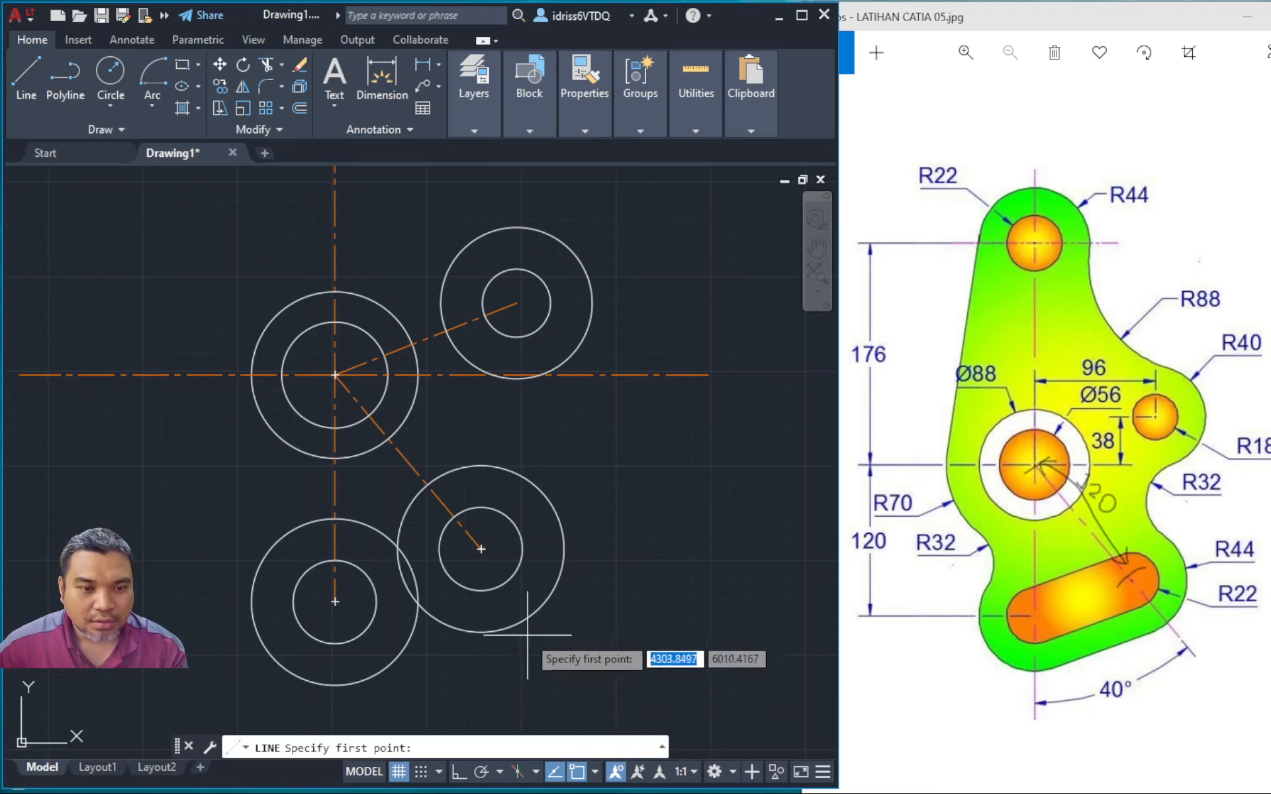
{"action": "scroll", "coordinate": [510, 662], "scroll_direction": "down", "scroll_amount": 2}
{"action": "scroll", "coordinate": [489, 652], "scroll_direction": "up", "scroll_amount": 4}
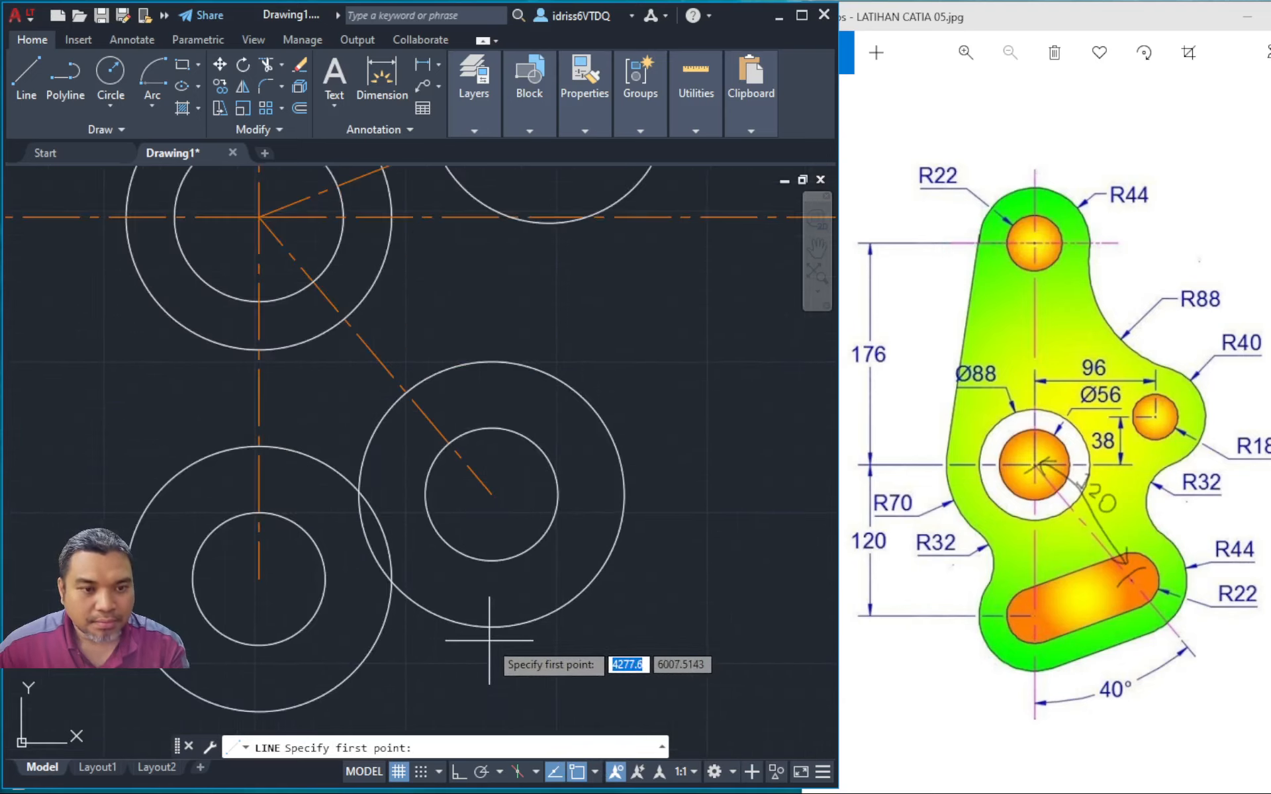
{"action": "middle_click_drag", "start_coordinate": [424, 640], "coordinate": [523, 528]}
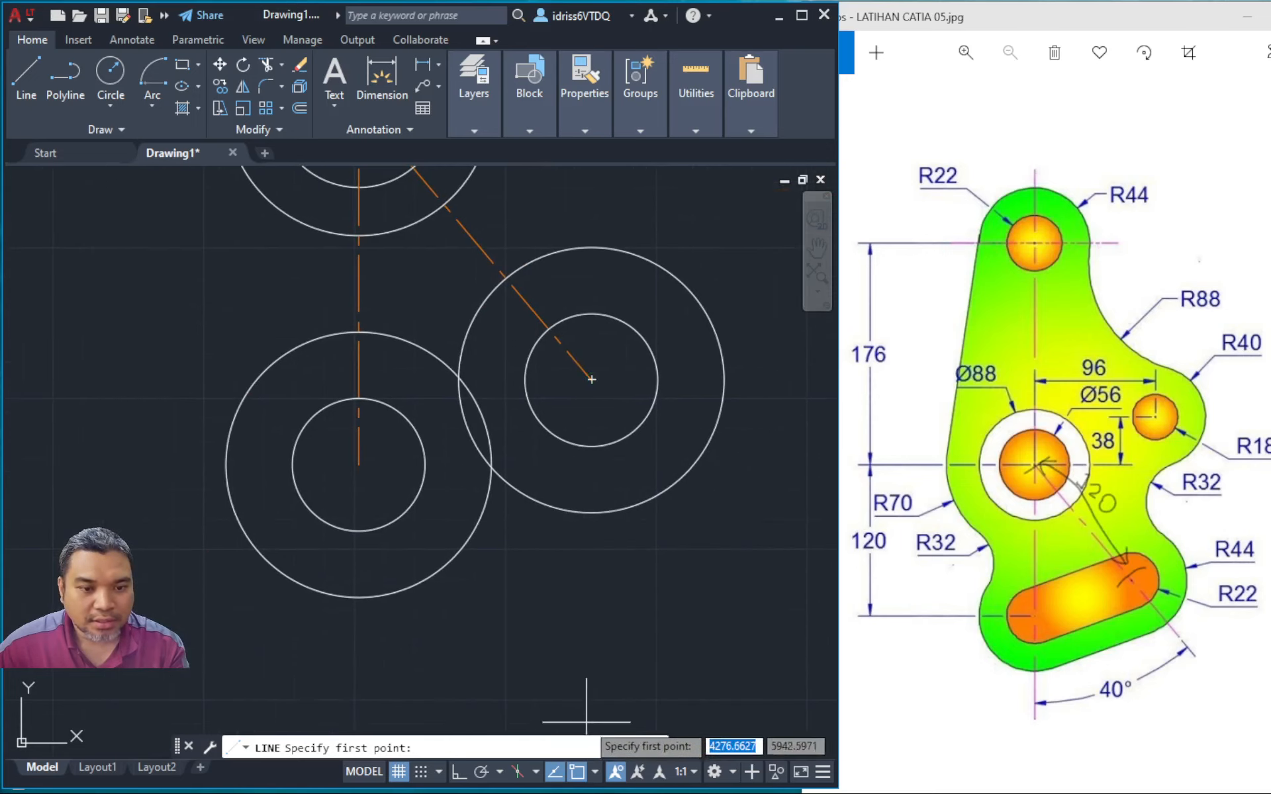
{"action": "left_click", "coordinate": [24, 76]}
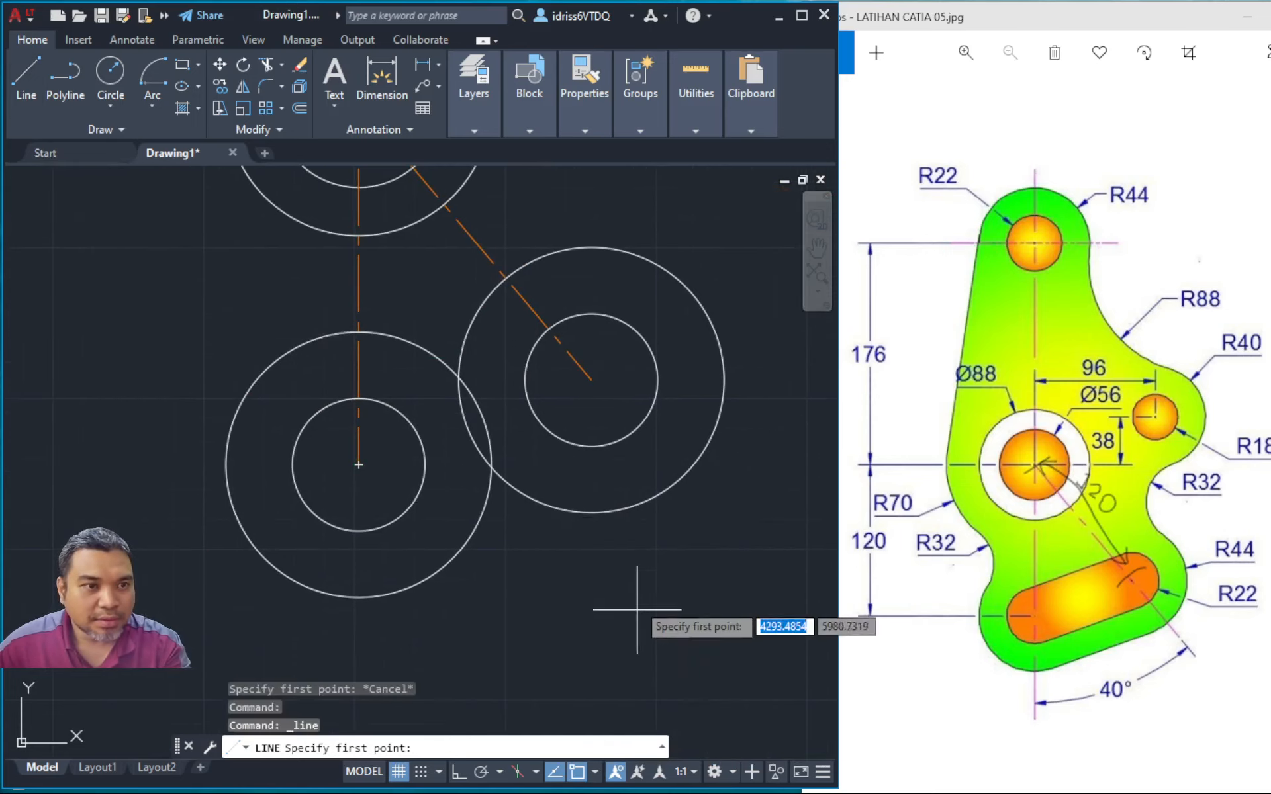
{"action": "left_click", "coordinate": [596, 774]}
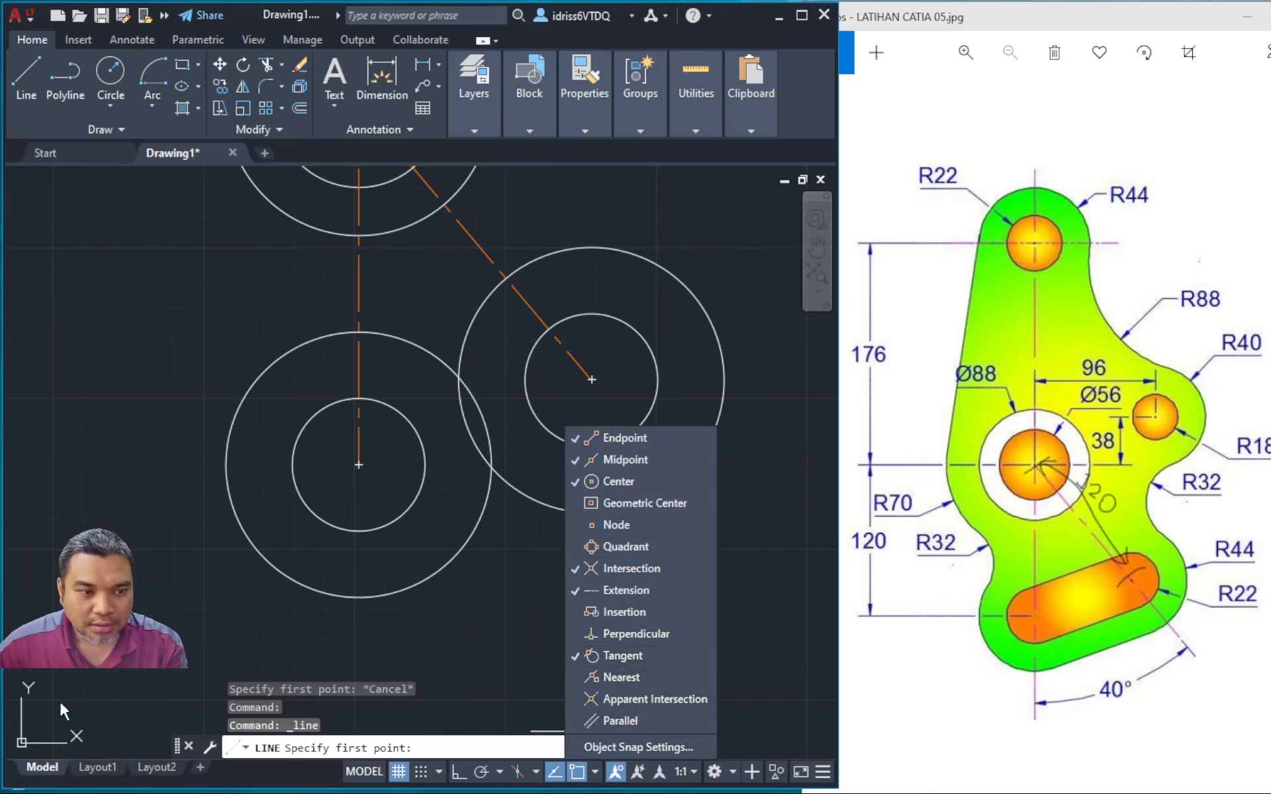
{"action": "key", "text": "Escape"}
{"action": "key", "text": "Escape"}
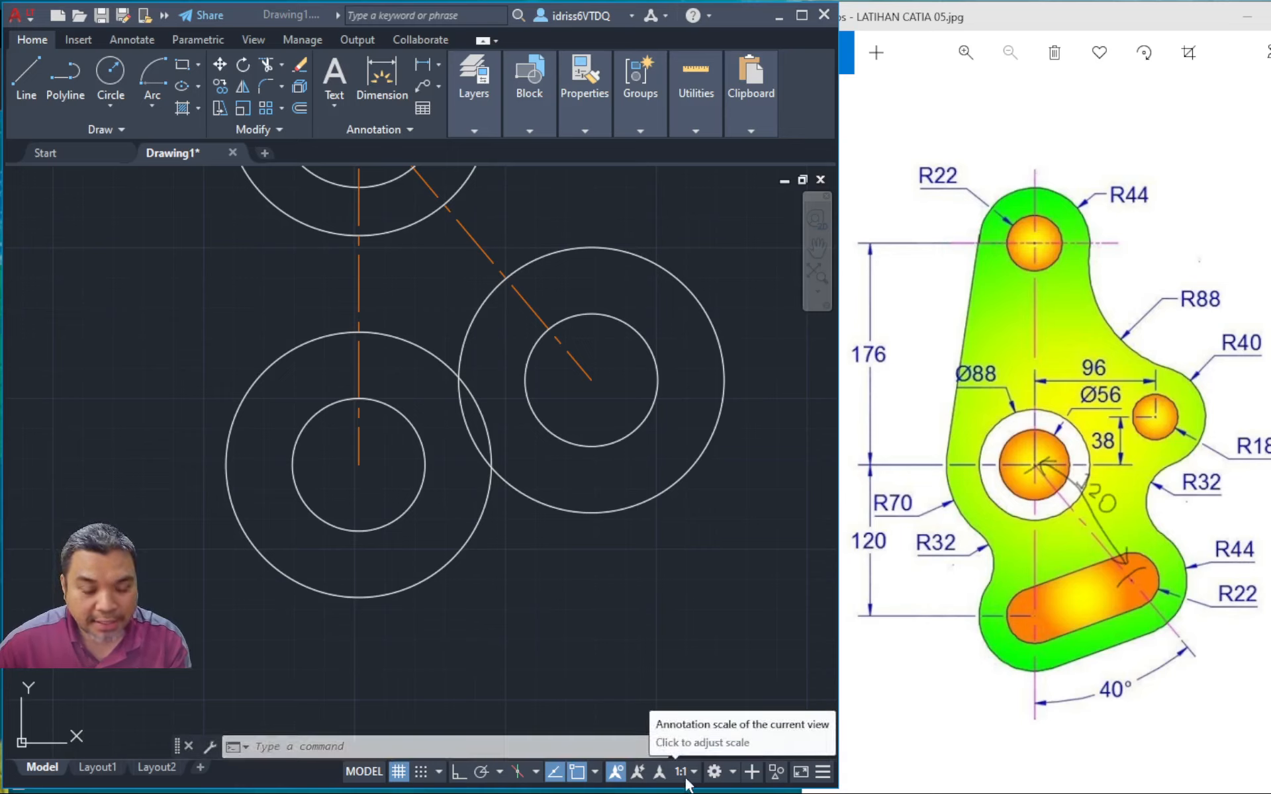
{"action": "left_click", "coordinate": [597, 772]}
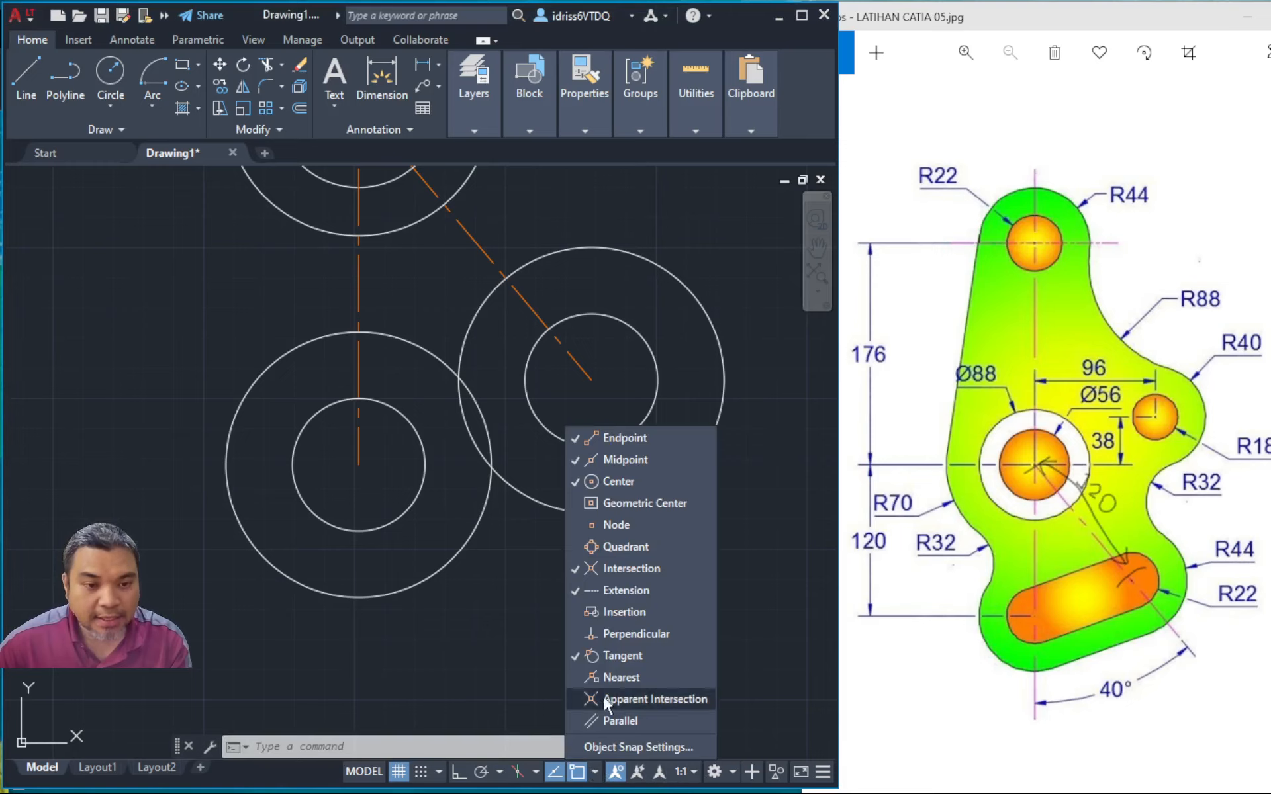
{"action": "left_click", "coordinate": [345, 651]}
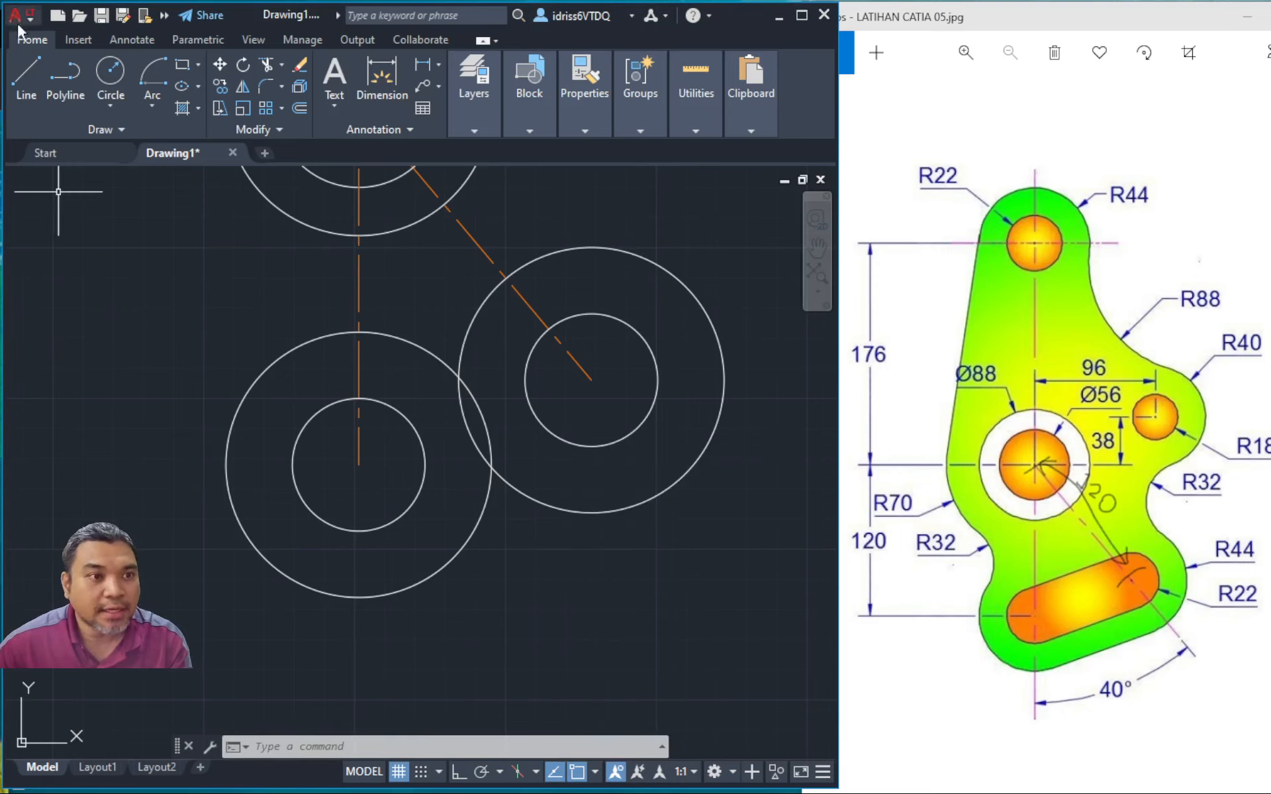
Draw a line tangent to the lower sides of the two radius 44 circles, using a one-time Tangent snap at both ends
{"action": "left_click", "coordinate": [21, 73]}
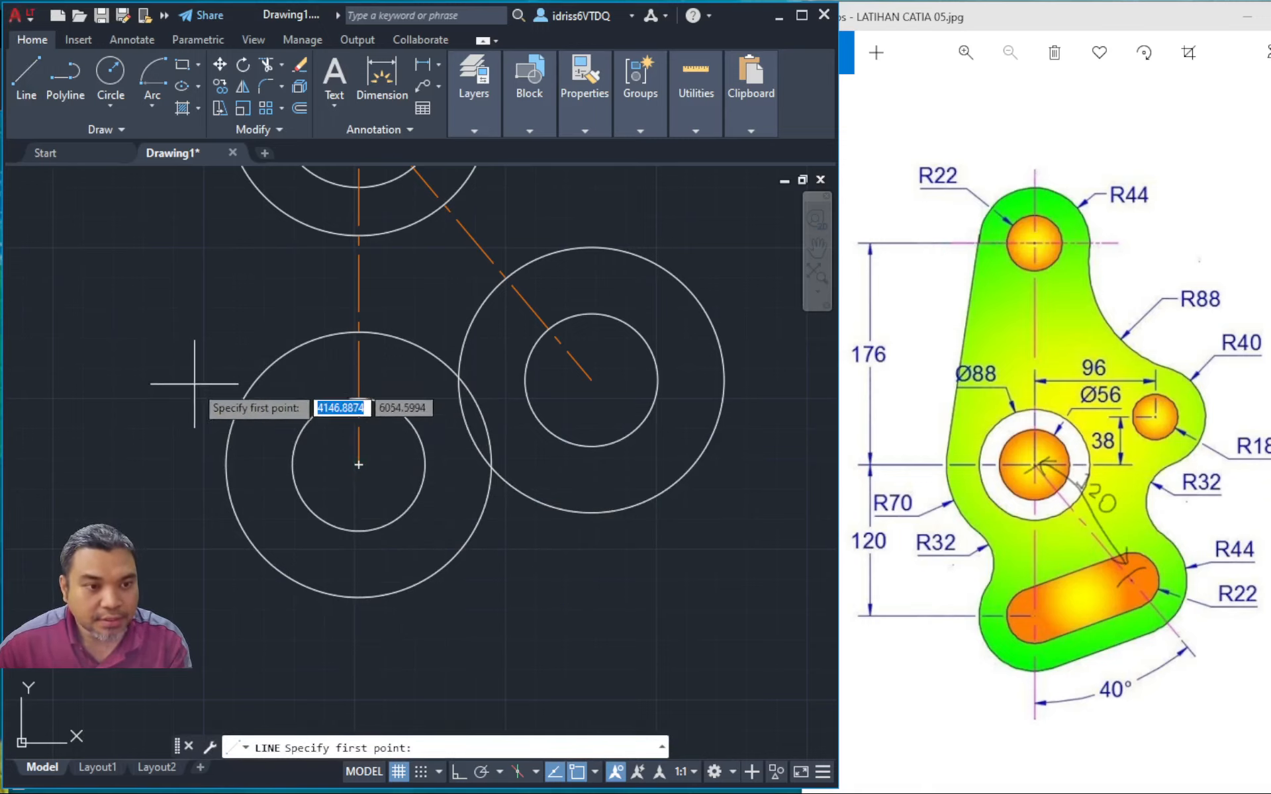
{"action": "key", "text": "F8"}
{"action": "right_click", "coordinate": [183, 367], "text": "shift"}
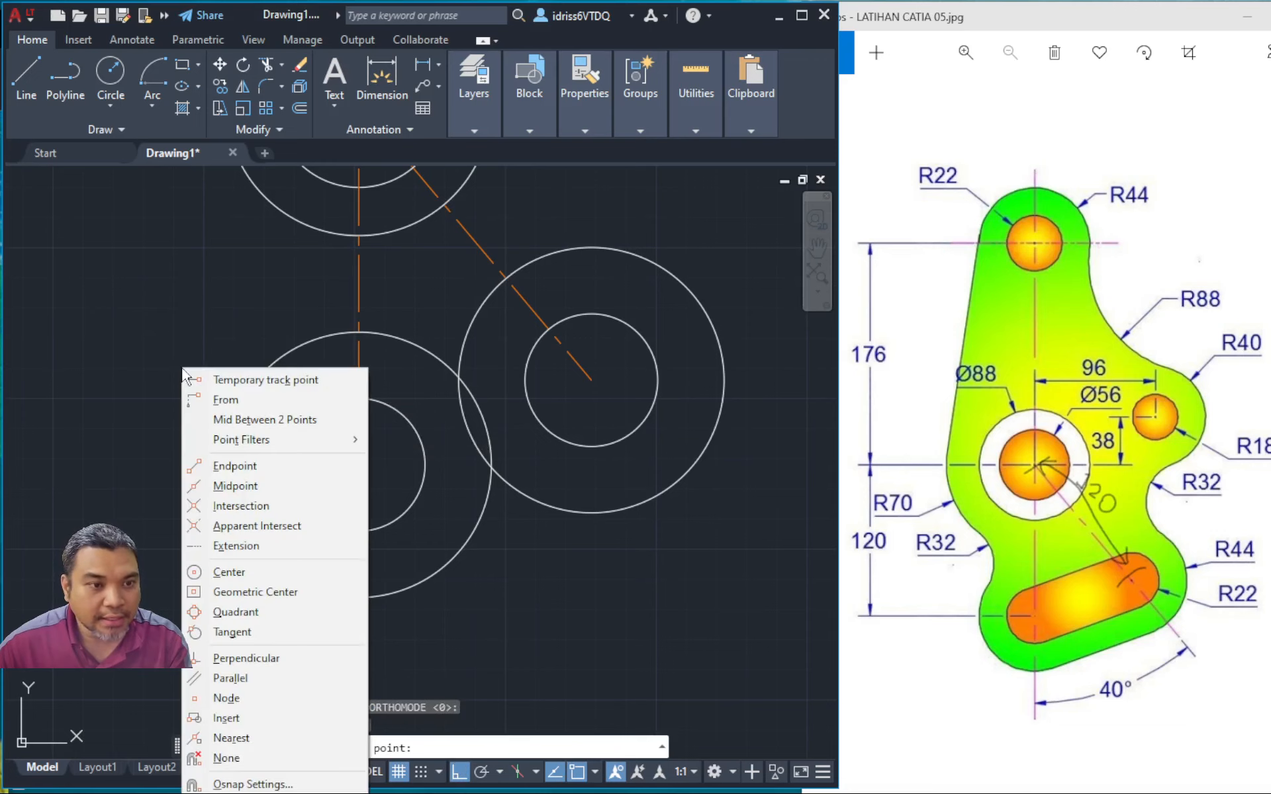
{"action": "left_click", "coordinate": [247, 634]}
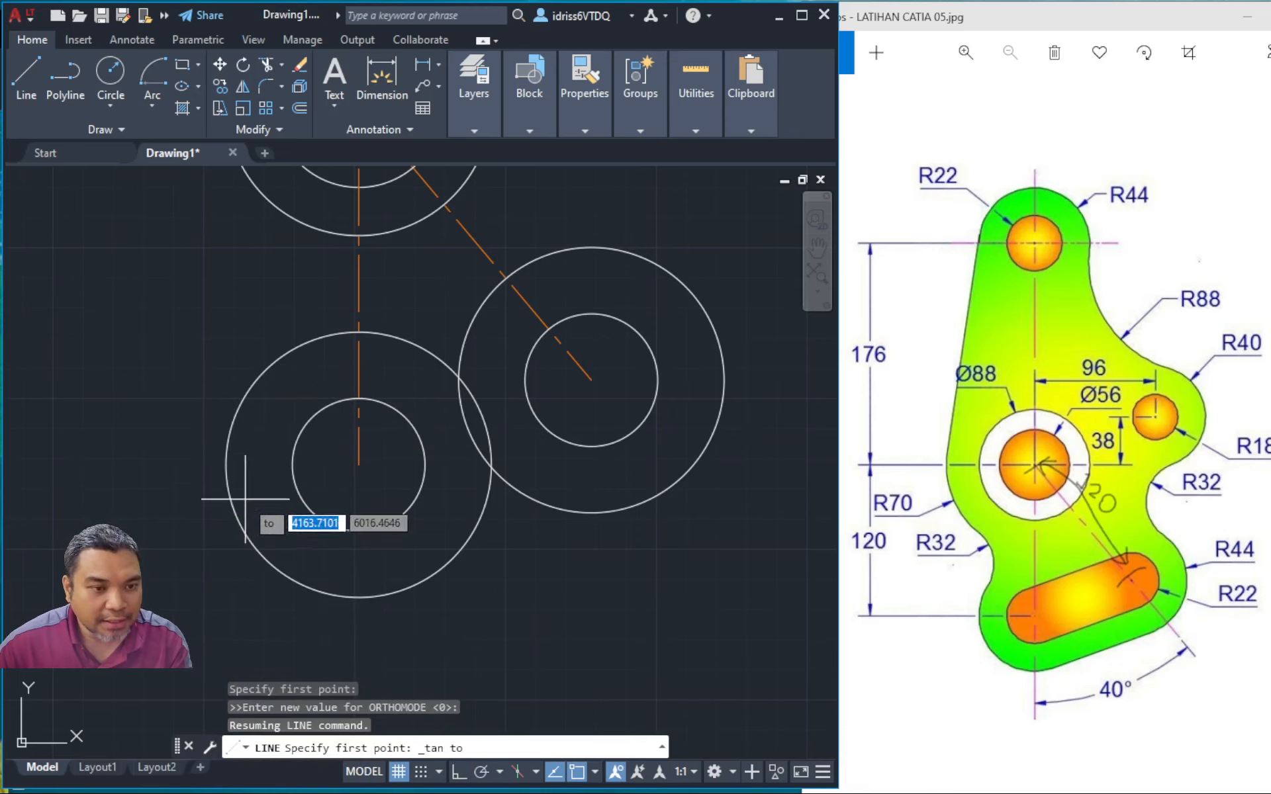
{"action": "left_click", "coordinate": [379, 597]}
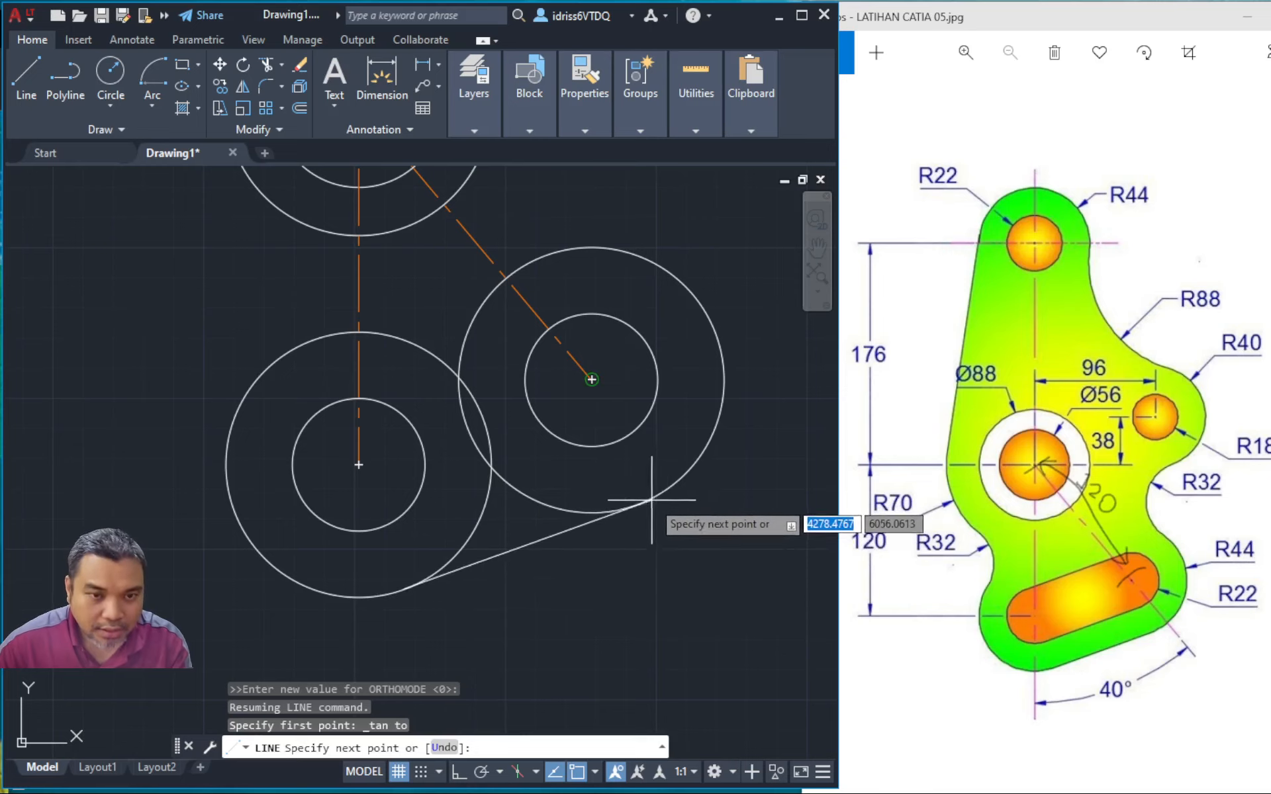
{"action": "left_click", "coordinate": [595, 775]}
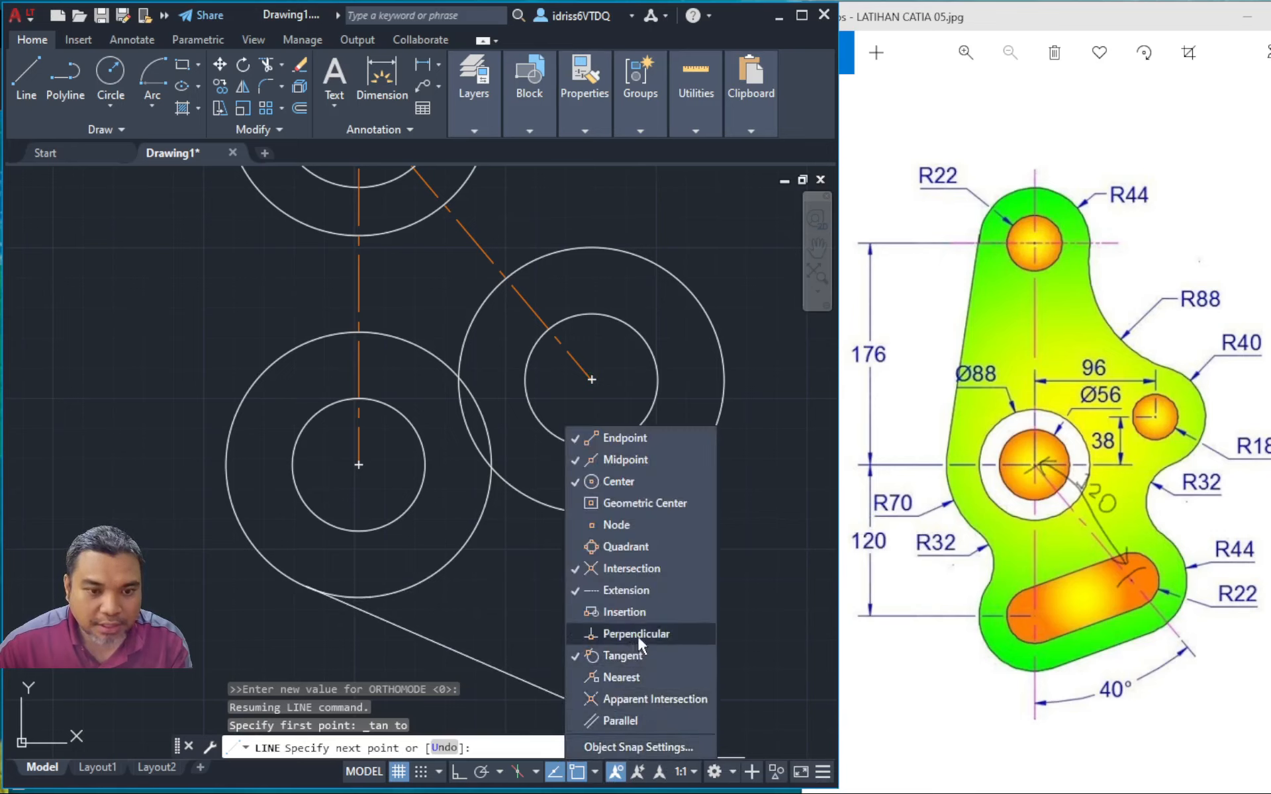
{"action": "left_click", "coordinate": [740, 634]}
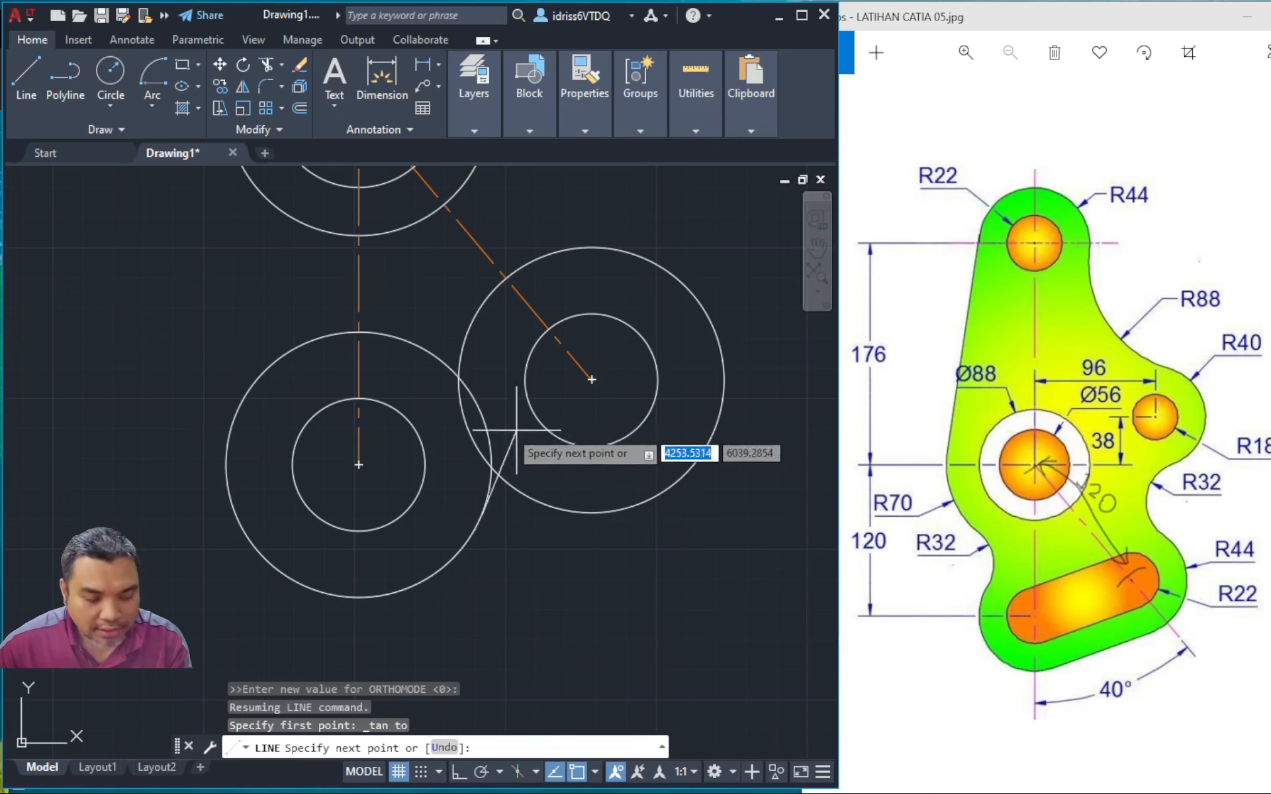
{"action": "key", "text": "F8"}
{"action": "right_click", "coordinate": [558, 485], "text": "shift"}
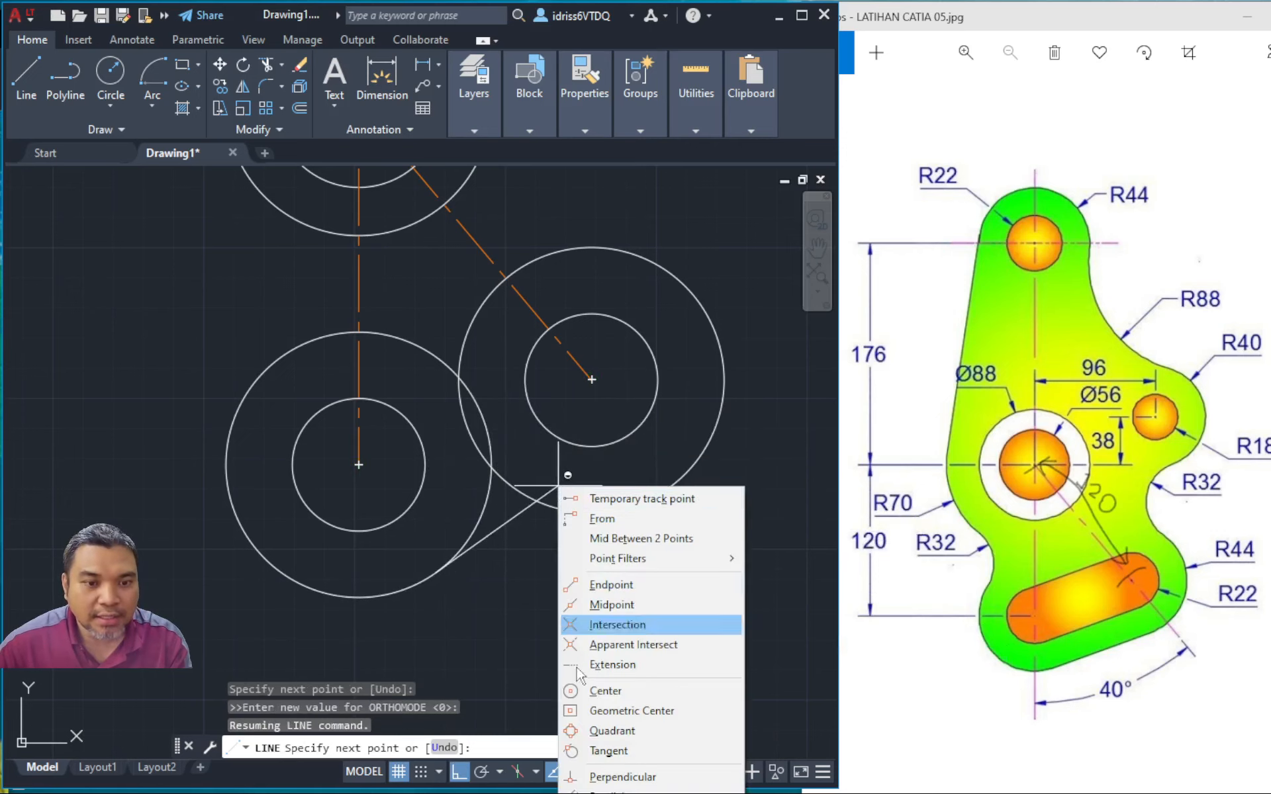
{"action": "left_click", "coordinate": [606, 751]}
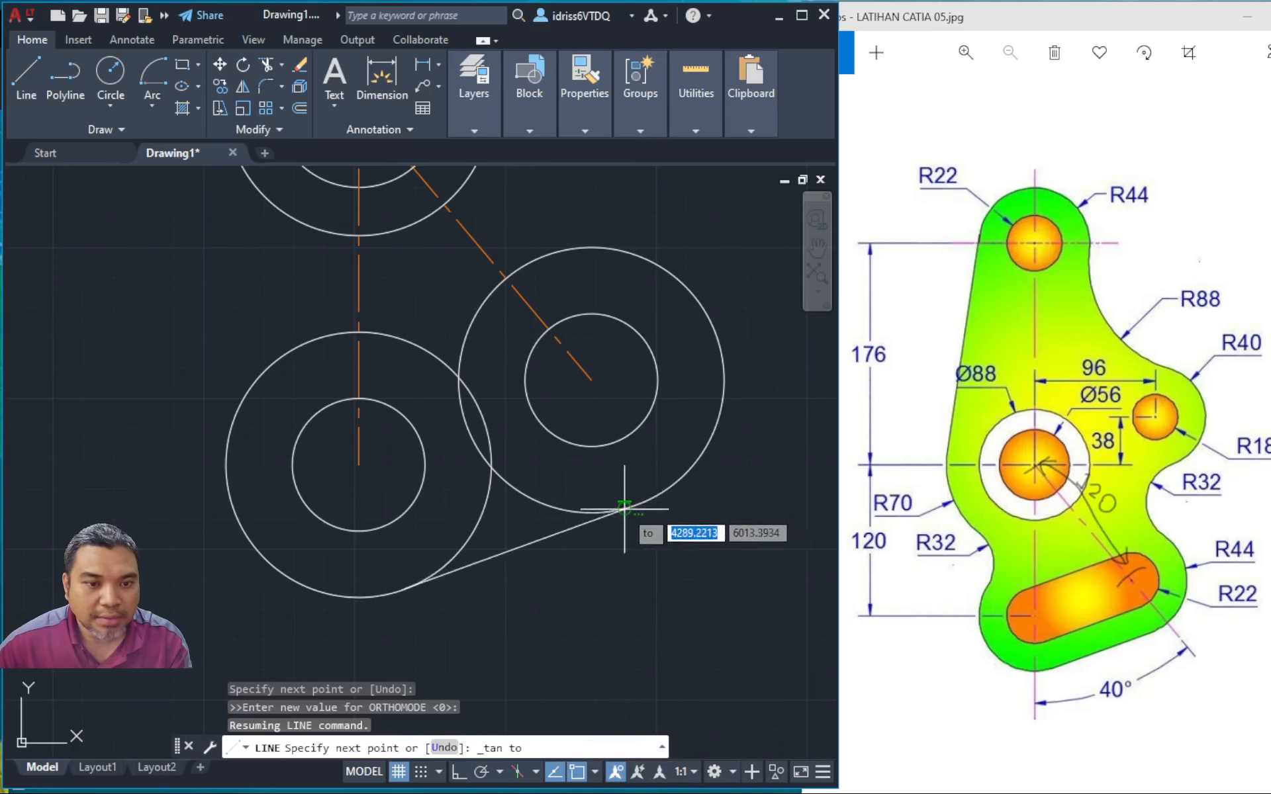
{"action": "left_click", "coordinate": [668, 496]}
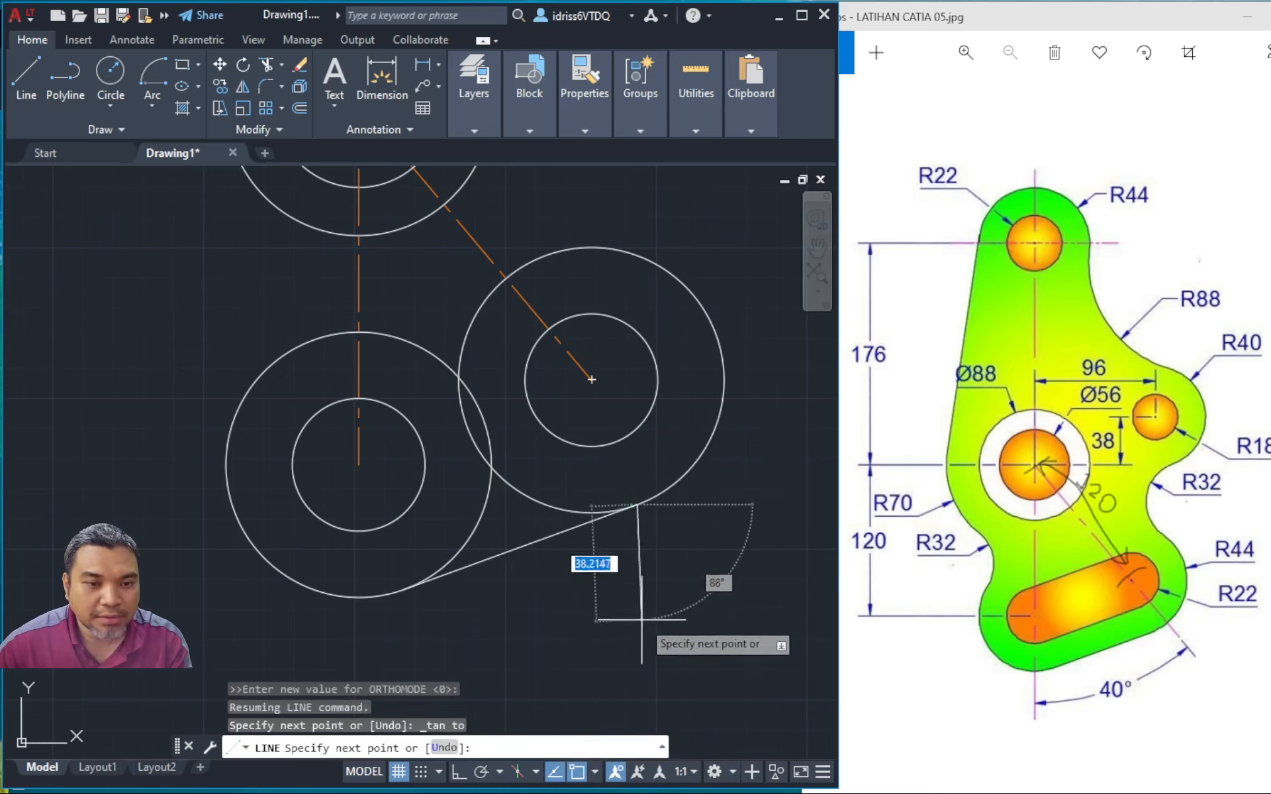
{"action": "key", "text": "Escape"}
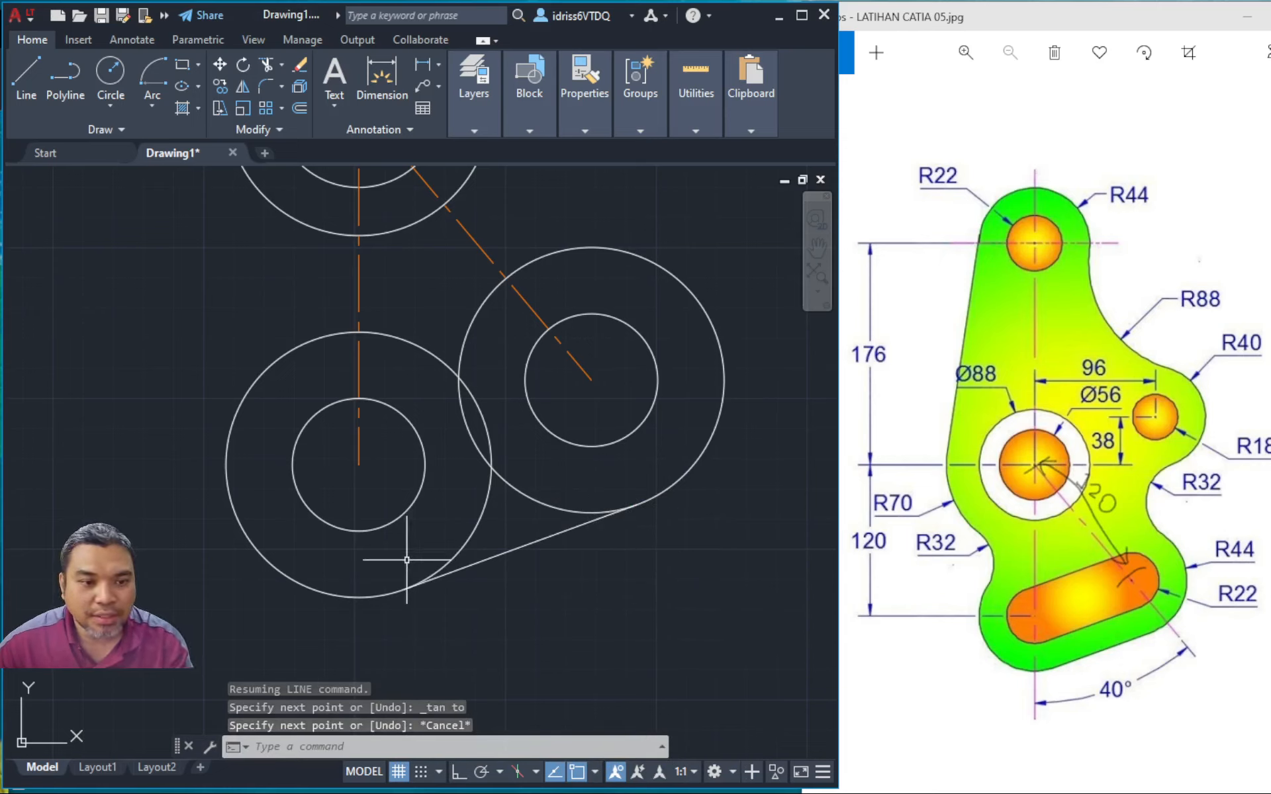
Draw a line tangent to the lower sides of the two radius 22 circles for the slot's lower edge
{"action": "left_click", "coordinate": [26, 78]}
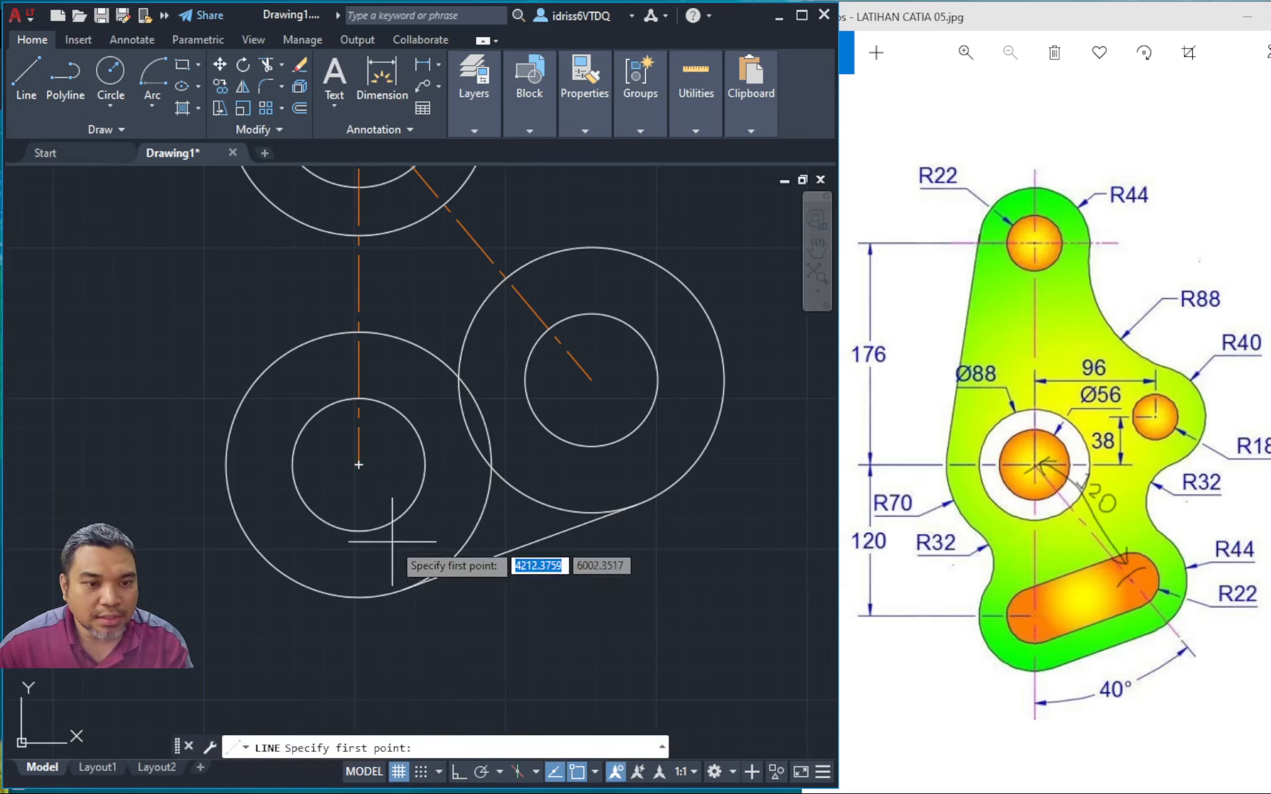
{"action": "left_click", "coordinate": [595, 773]}
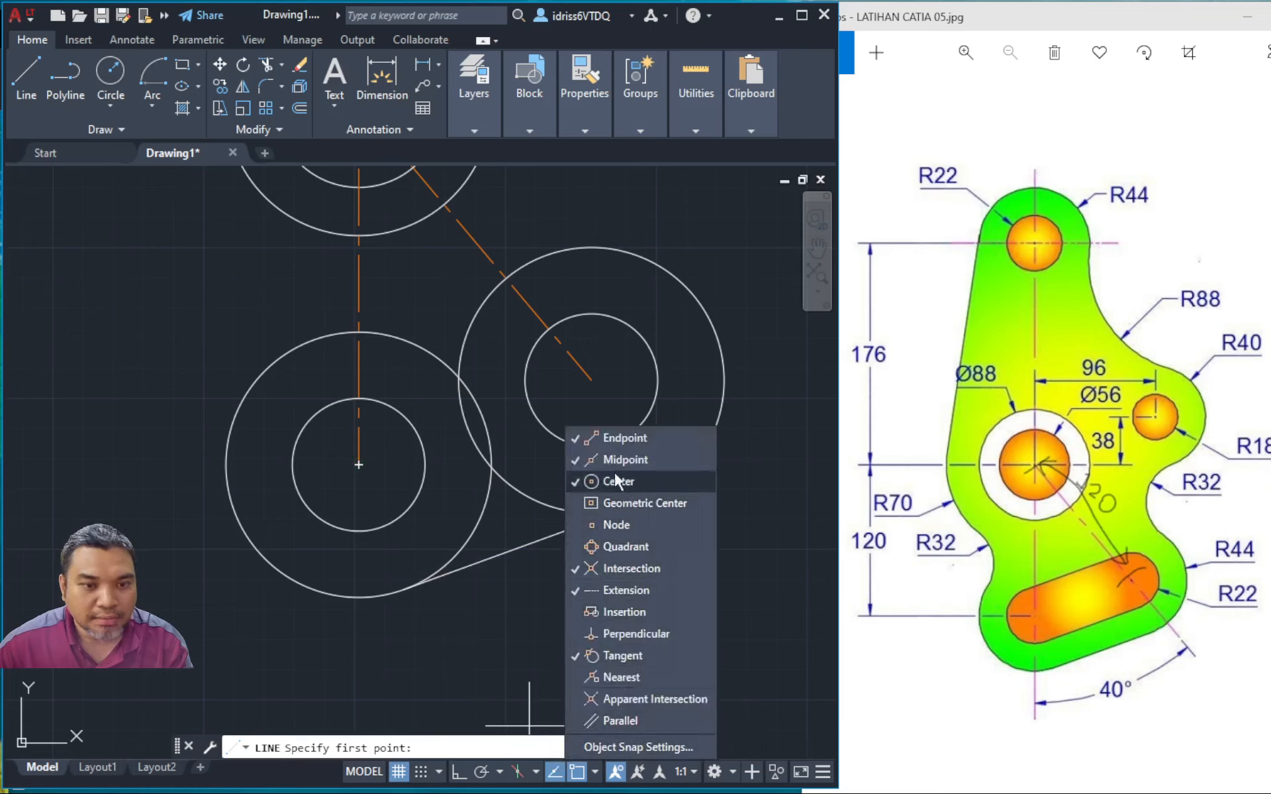
{"action": "left_click", "coordinate": [81, 306]}
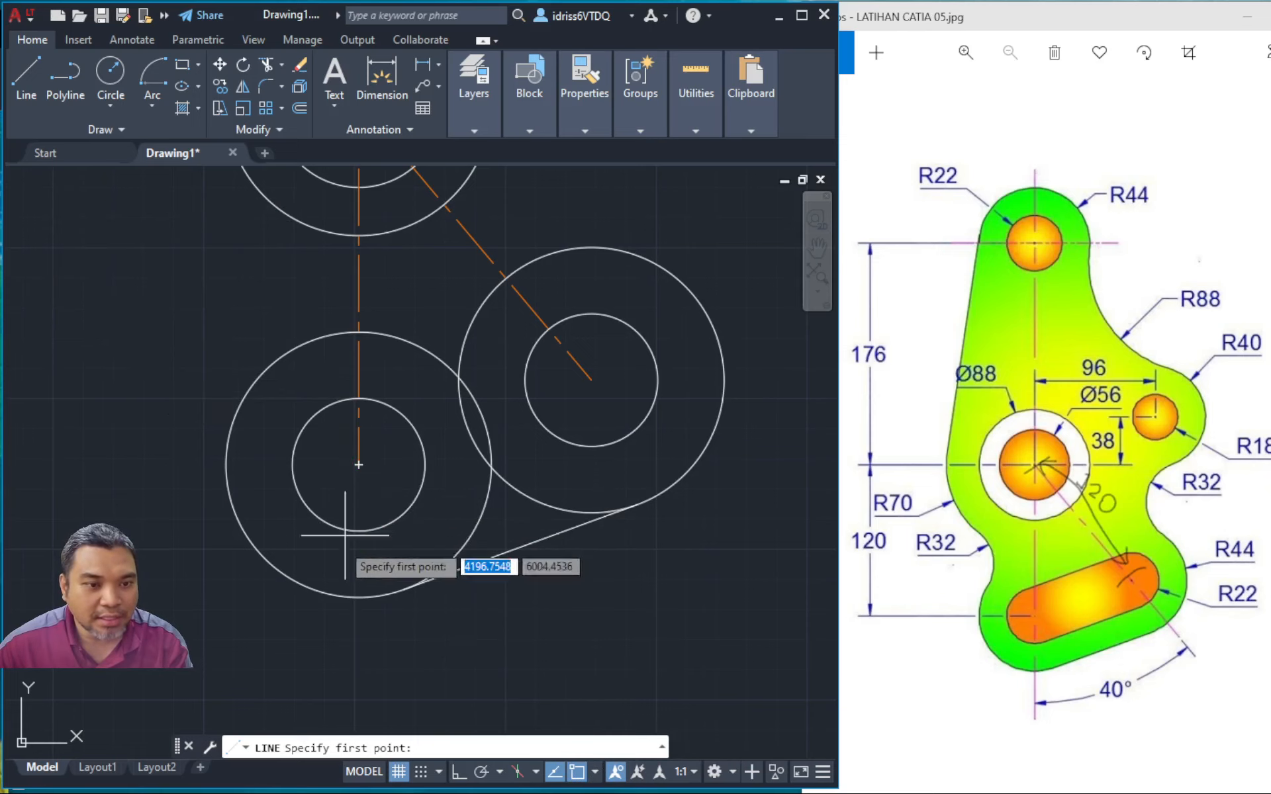
{"action": "left_click", "coordinate": [391, 524]}
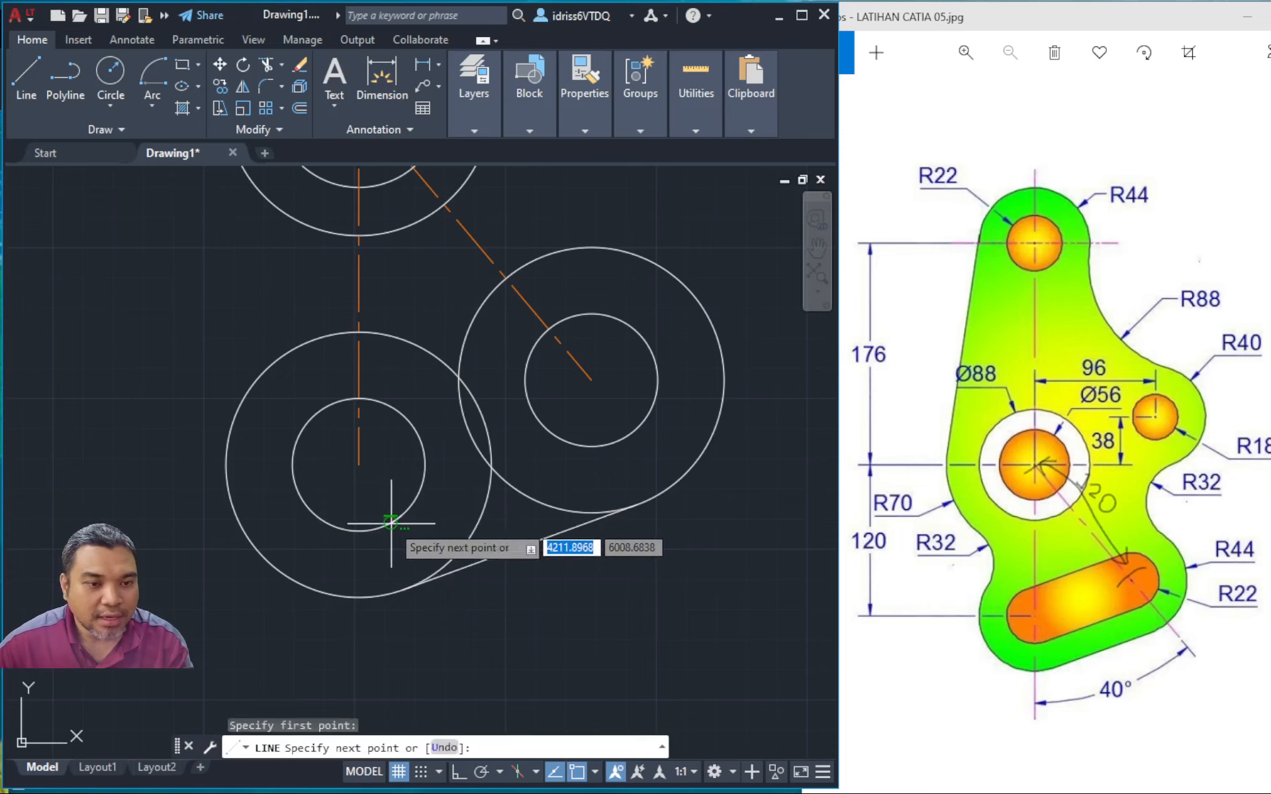
{"action": "left_click", "coordinate": [623, 439]}
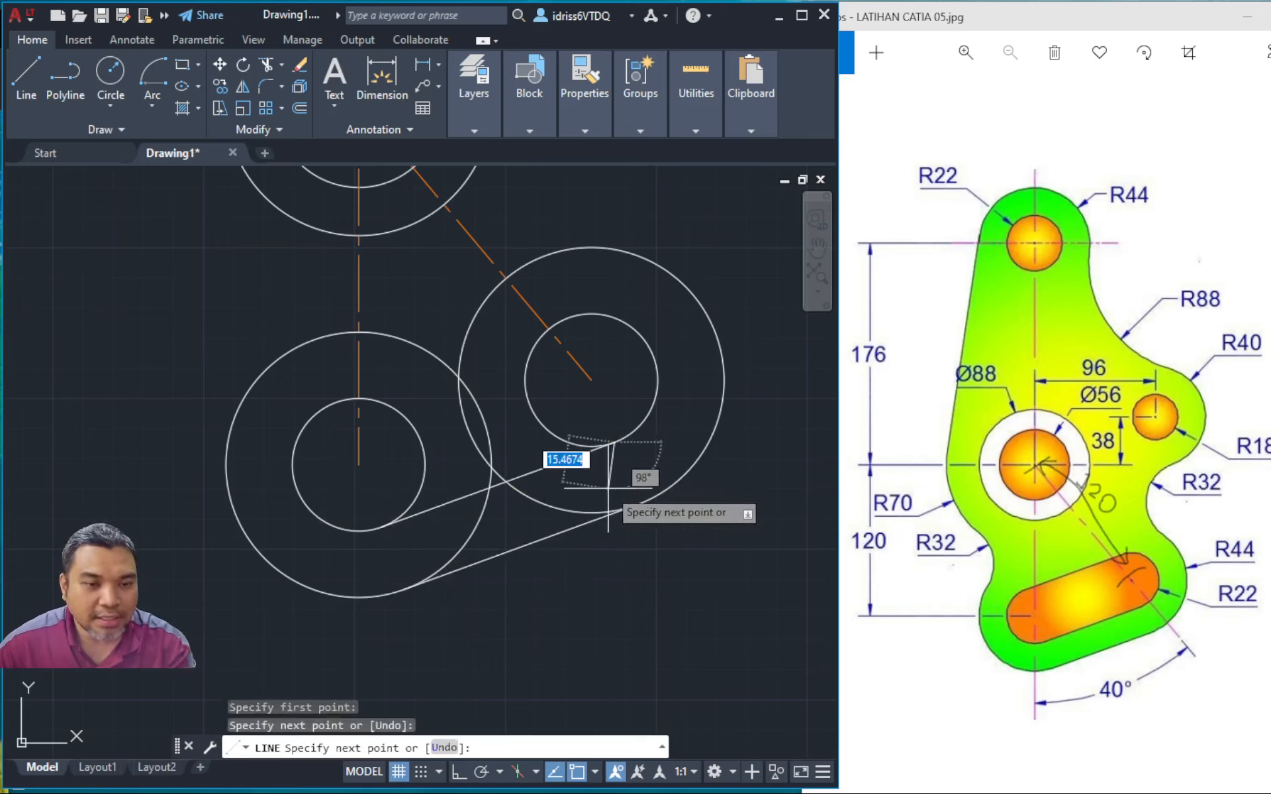
{"action": "key", "text": "Escape"}
Draw a line tangent to the upper sides of the two radius 22 circles for the slot's upper edge
{"action": "left_click", "coordinate": [27, 83]}
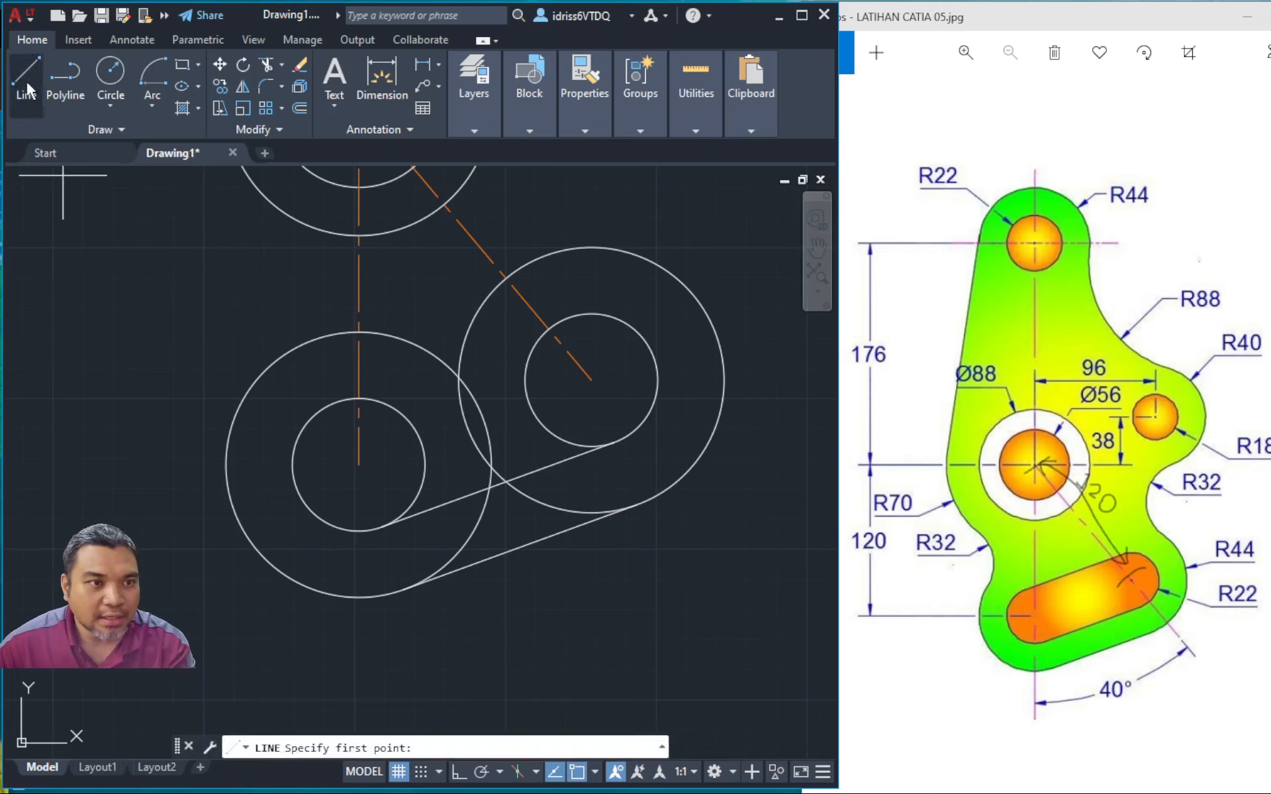
{"action": "left_click", "coordinate": [325, 405]}
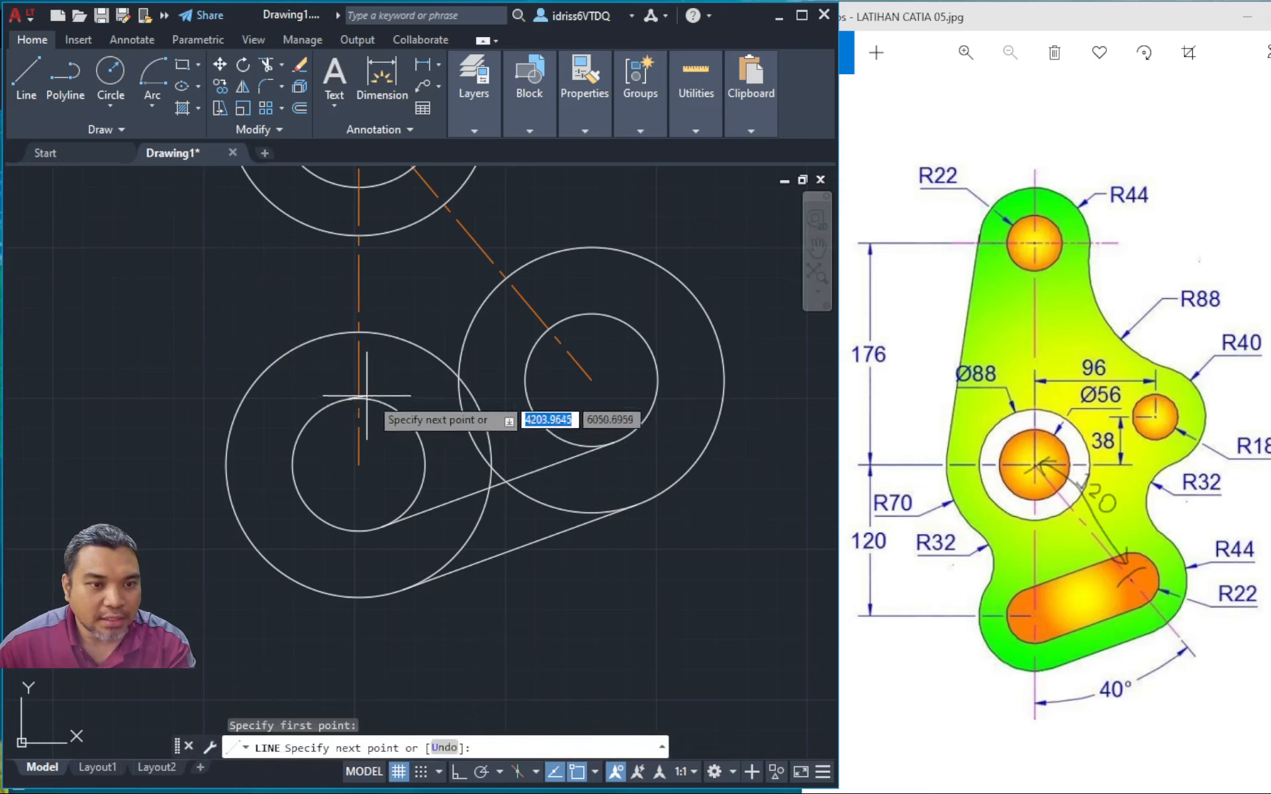
{"action": "left_click", "coordinate": [569, 316]}
{"action": "key", "text": "Escape"}
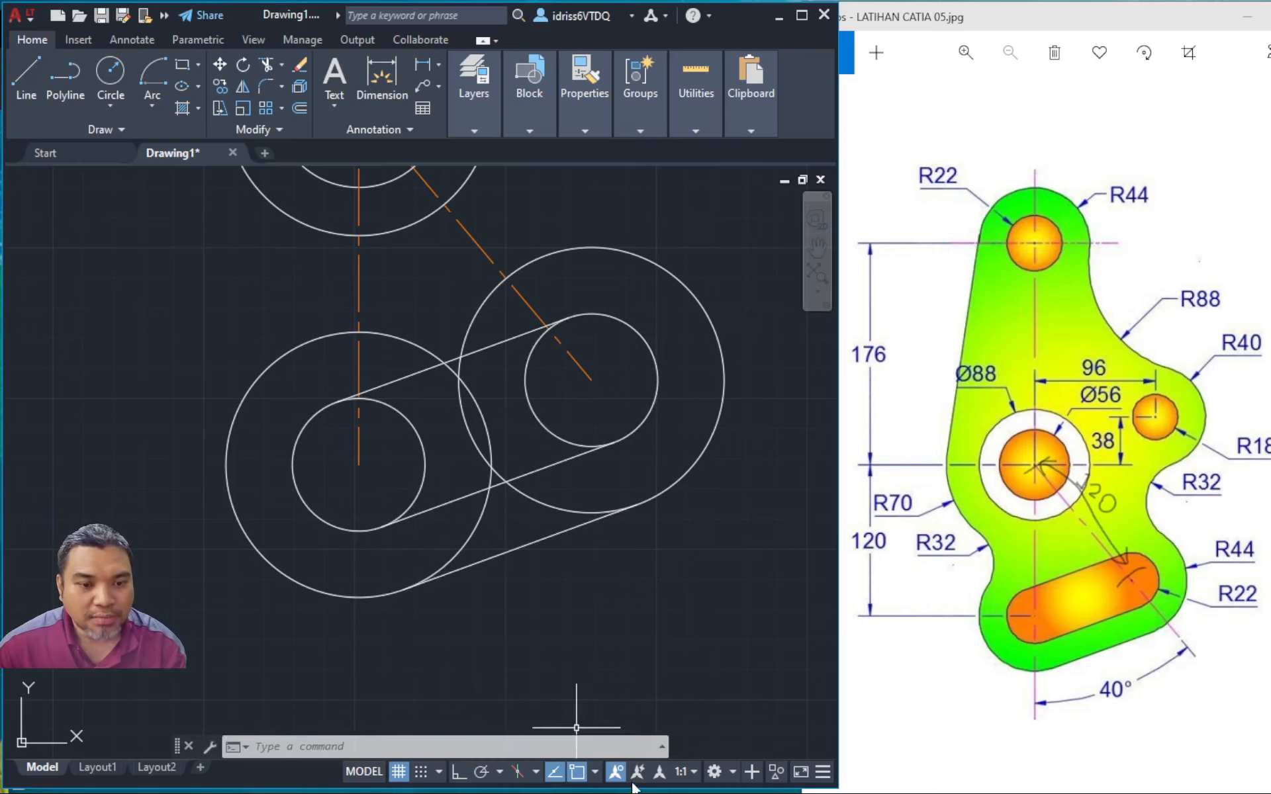
Turn on the Center object snap in addition to the active snaps
{"action": "left_click", "coordinate": [595, 772]}
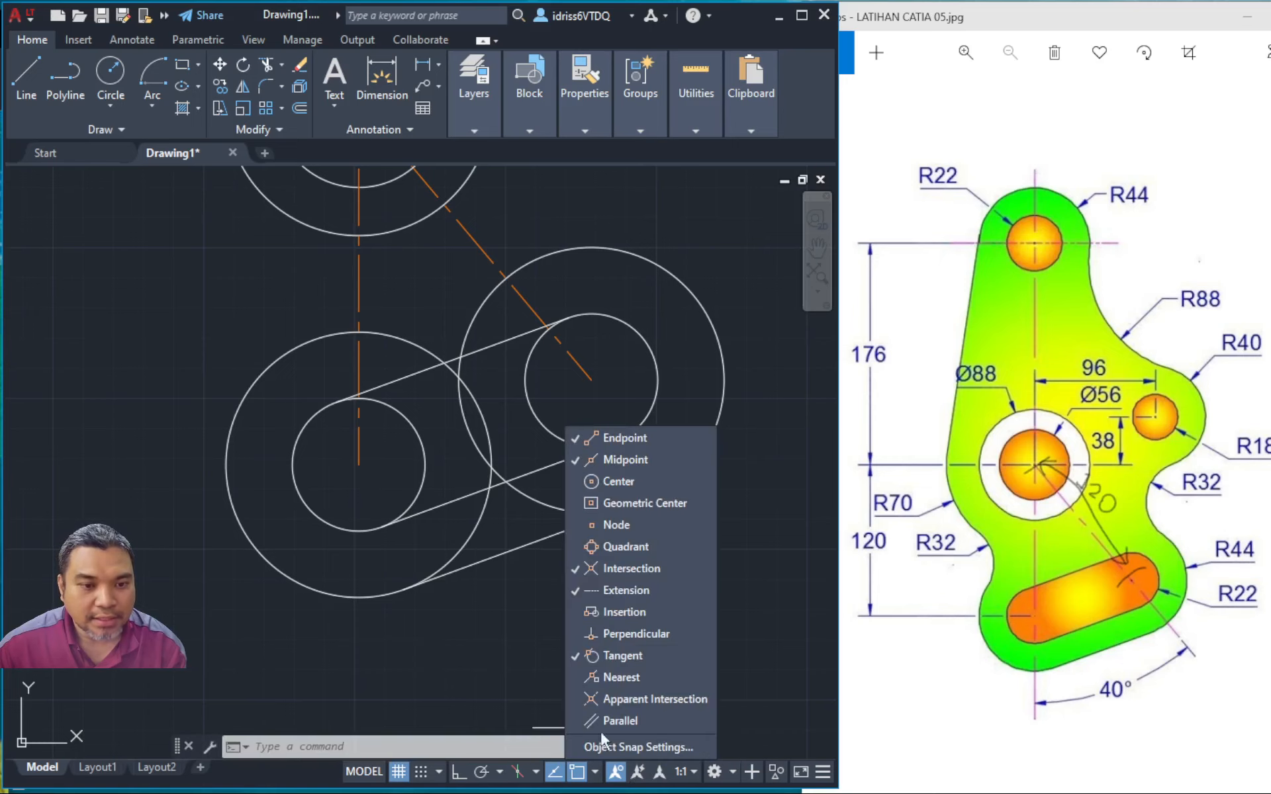
{"action": "left_click", "coordinate": [584, 485]}
{"action": "left_click", "coordinate": [316, 541]}
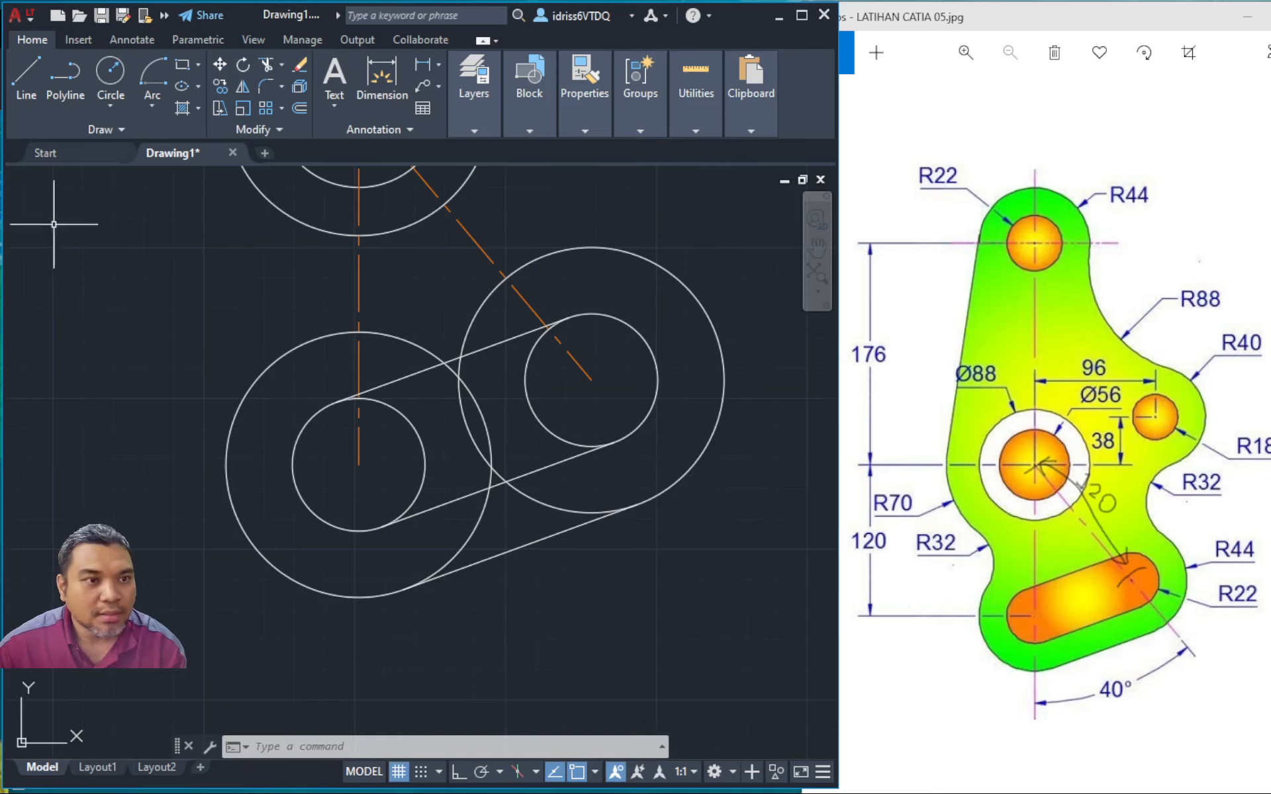
Trim away the overlapping inner arcs of the two radius 44 circles and the inner arc of the upper-right radius 22 circle
{"action": "left_click", "coordinate": [267, 65]}
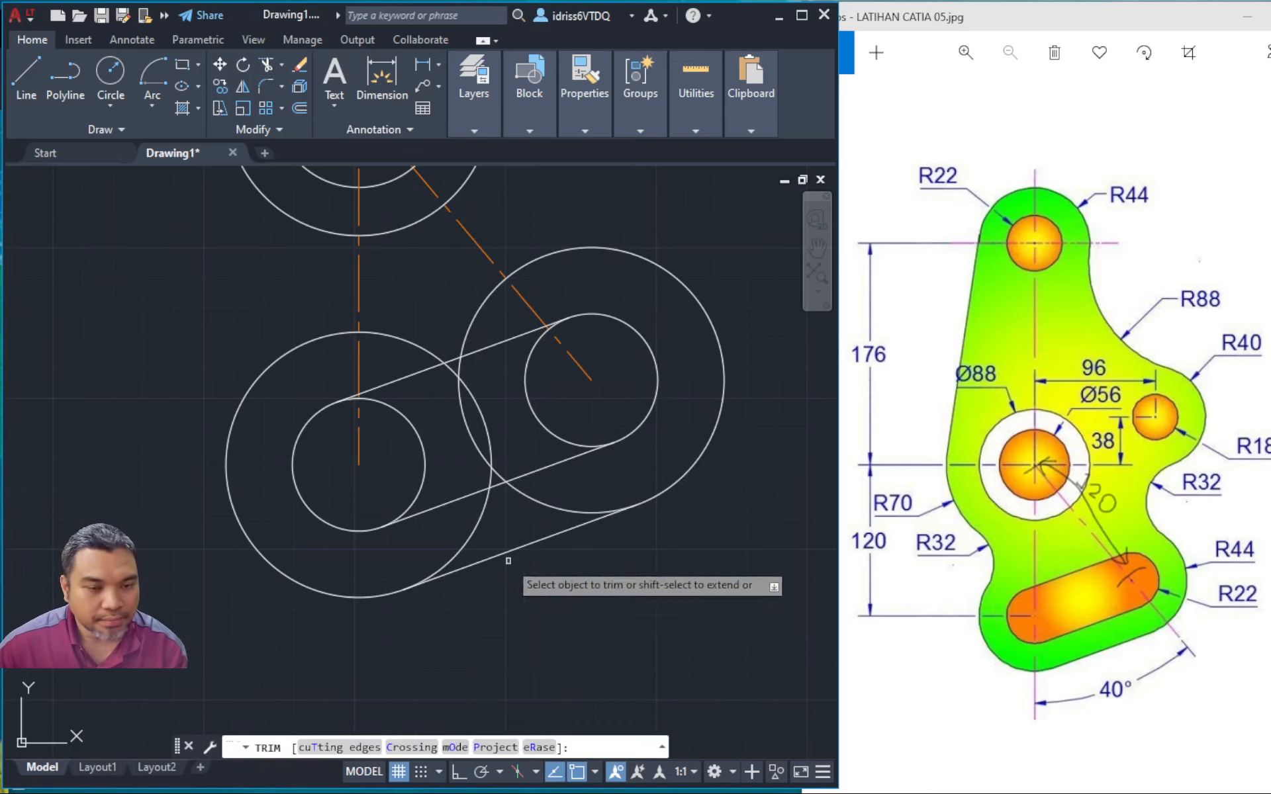
{"action": "left_click", "coordinate": [531, 497]}
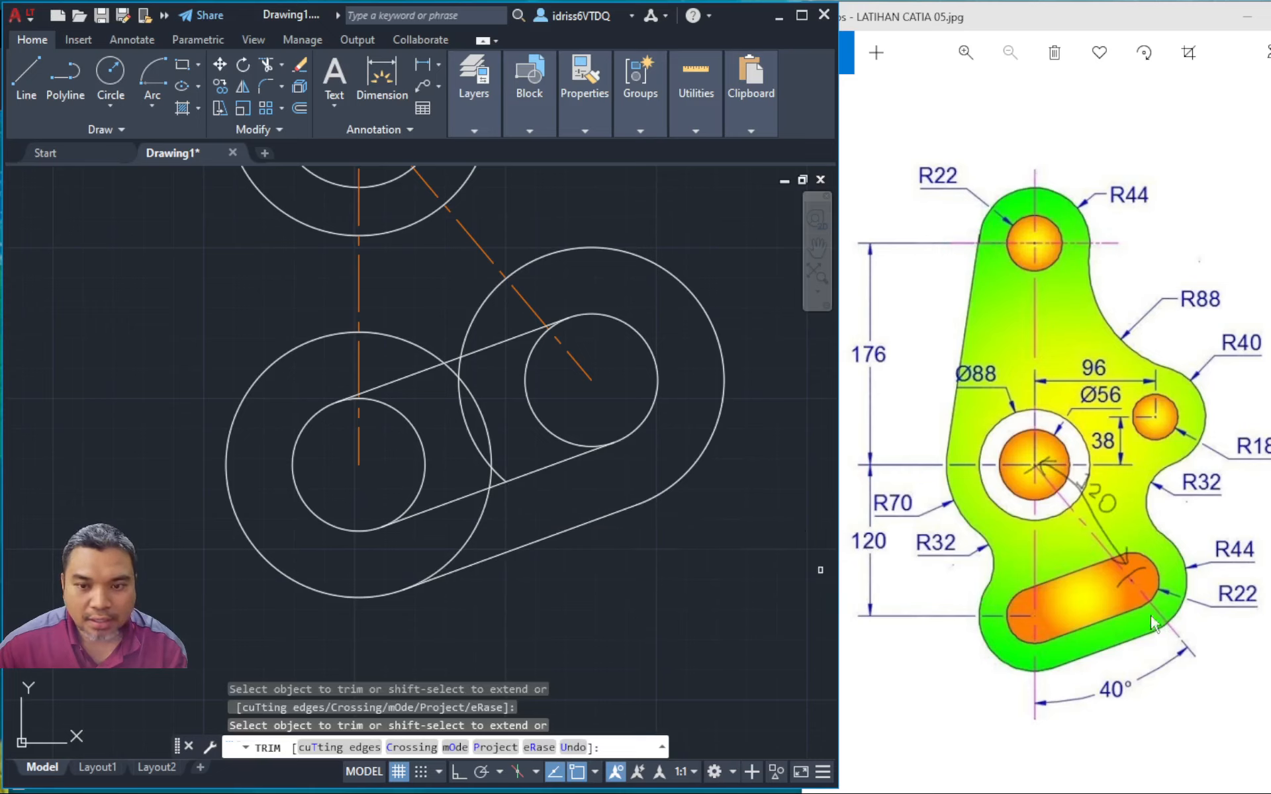
{"action": "left_click", "coordinate": [478, 522]}
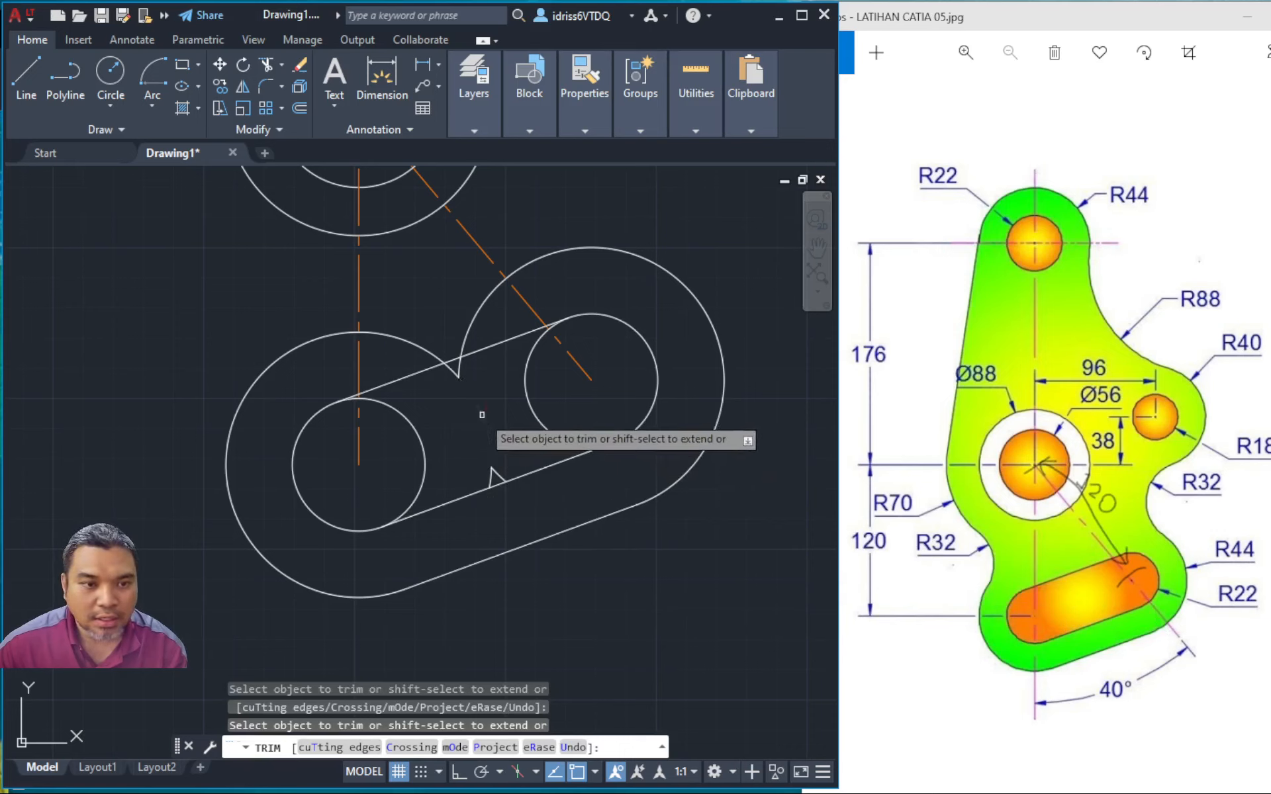
{"action": "left_click", "coordinate": [459, 369]}
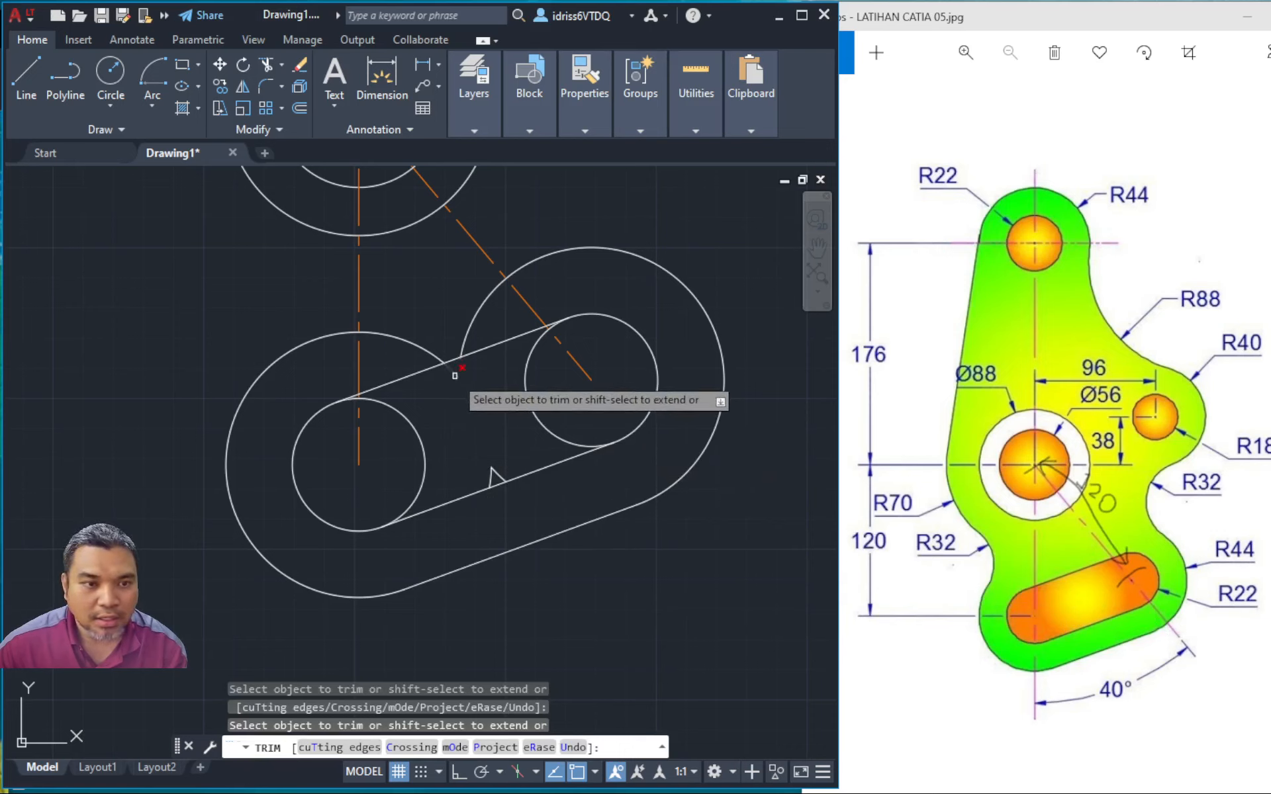
{"action": "left_click", "coordinate": [489, 471]}
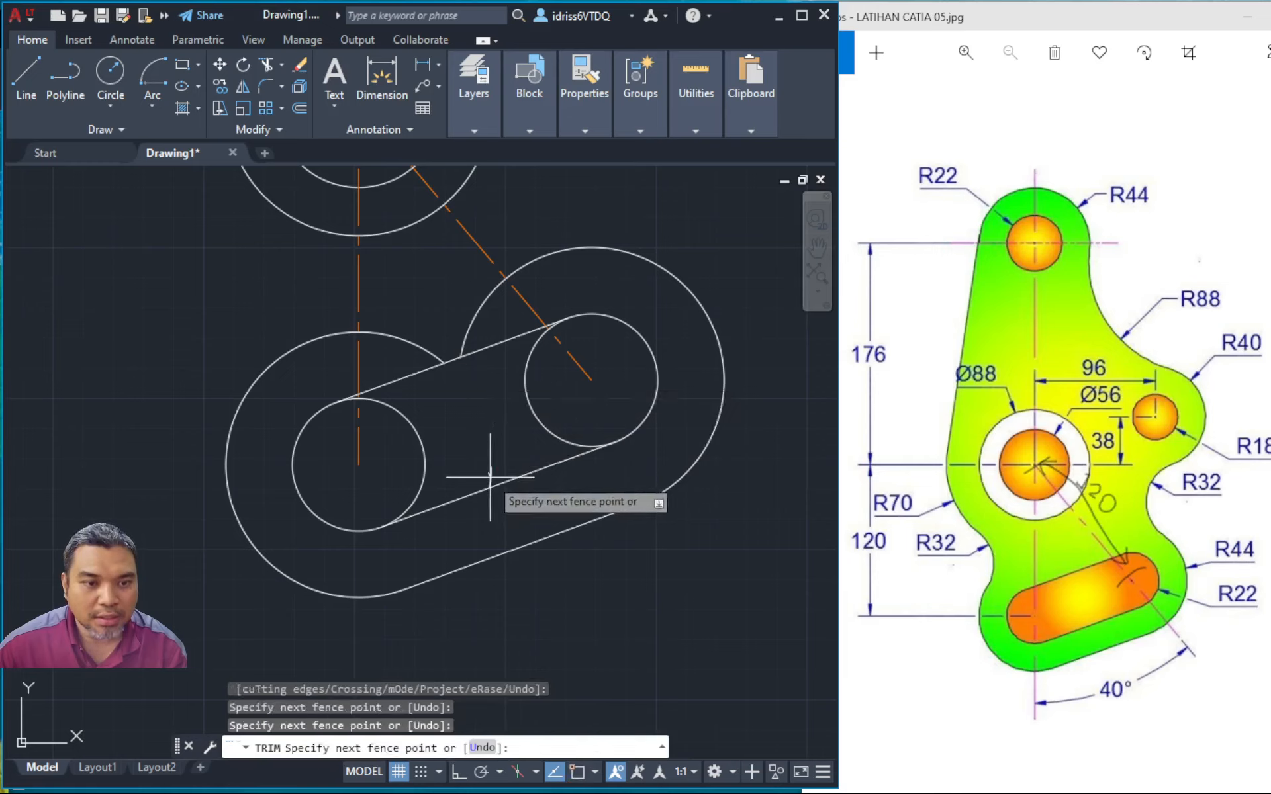
{"action": "key", "text": "Return"}
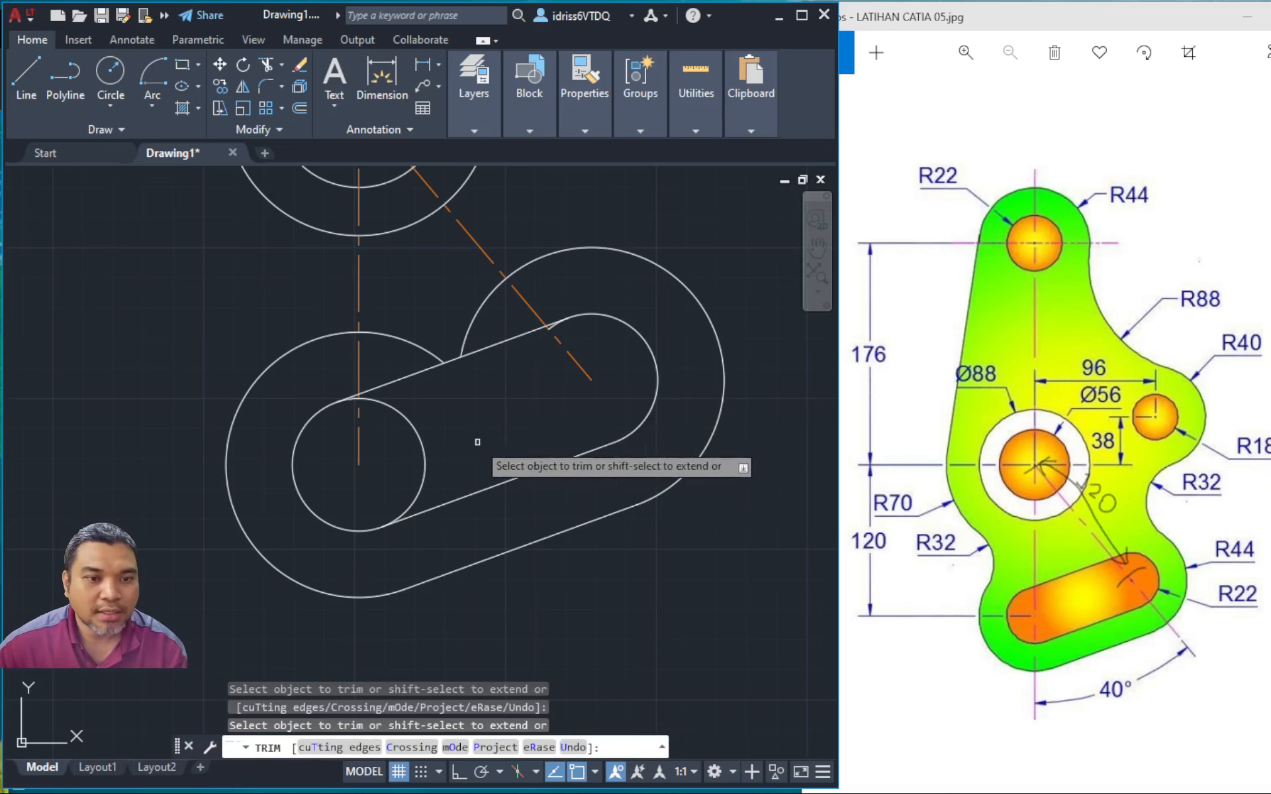
Trim away the inner arc of the lower-left radius 22 circle to complete the slot outline, and end the Trim command
{"action": "scroll", "coordinate": [541, 314], "scroll_direction": "down", "scroll_amount": 5}
{"action": "scroll", "coordinate": [541, 309], "scroll_direction": "up", "scroll_amount": 8}
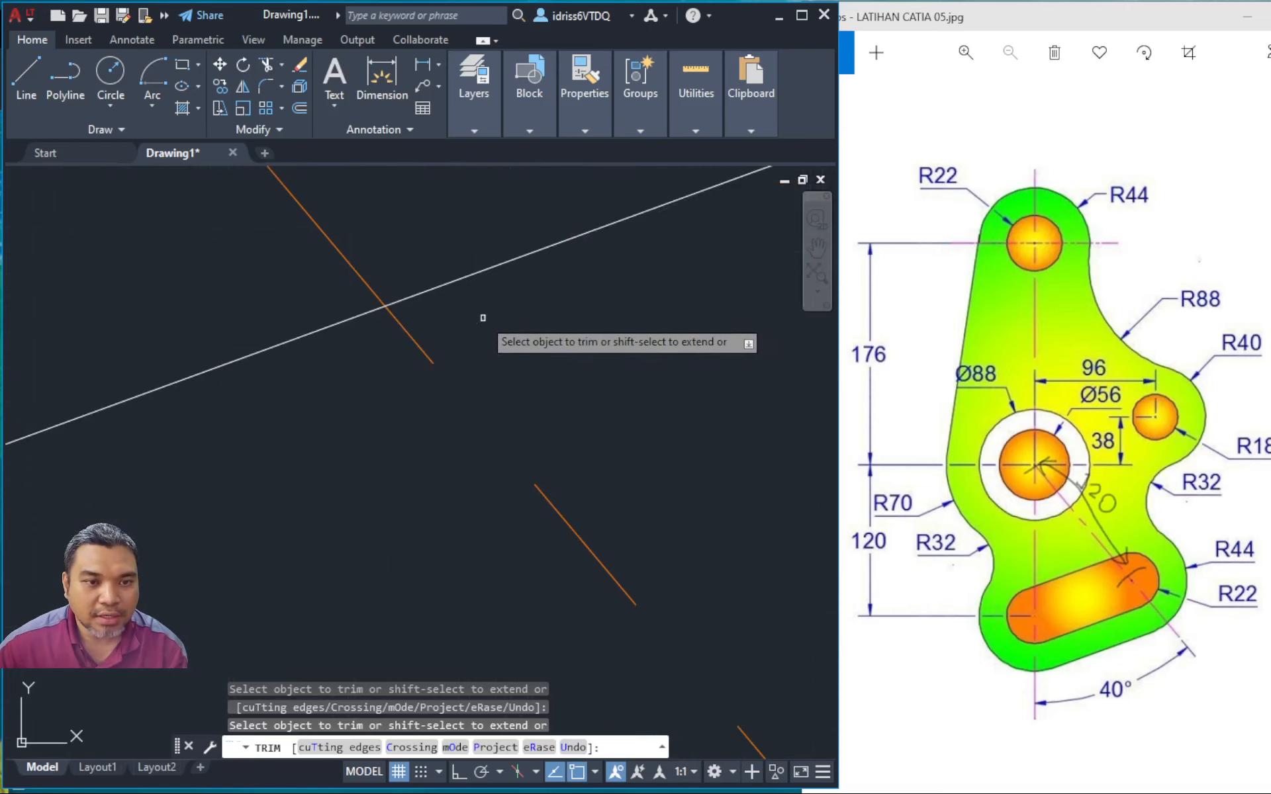
{"action": "scroll", "coordinate": [609, 396], "scroll_direction": "down", "scroll_amount": 5}
{"action": "scroll", "coordinate": [420, 479], "scroll_direction": "up", "scroll_amount": 8}
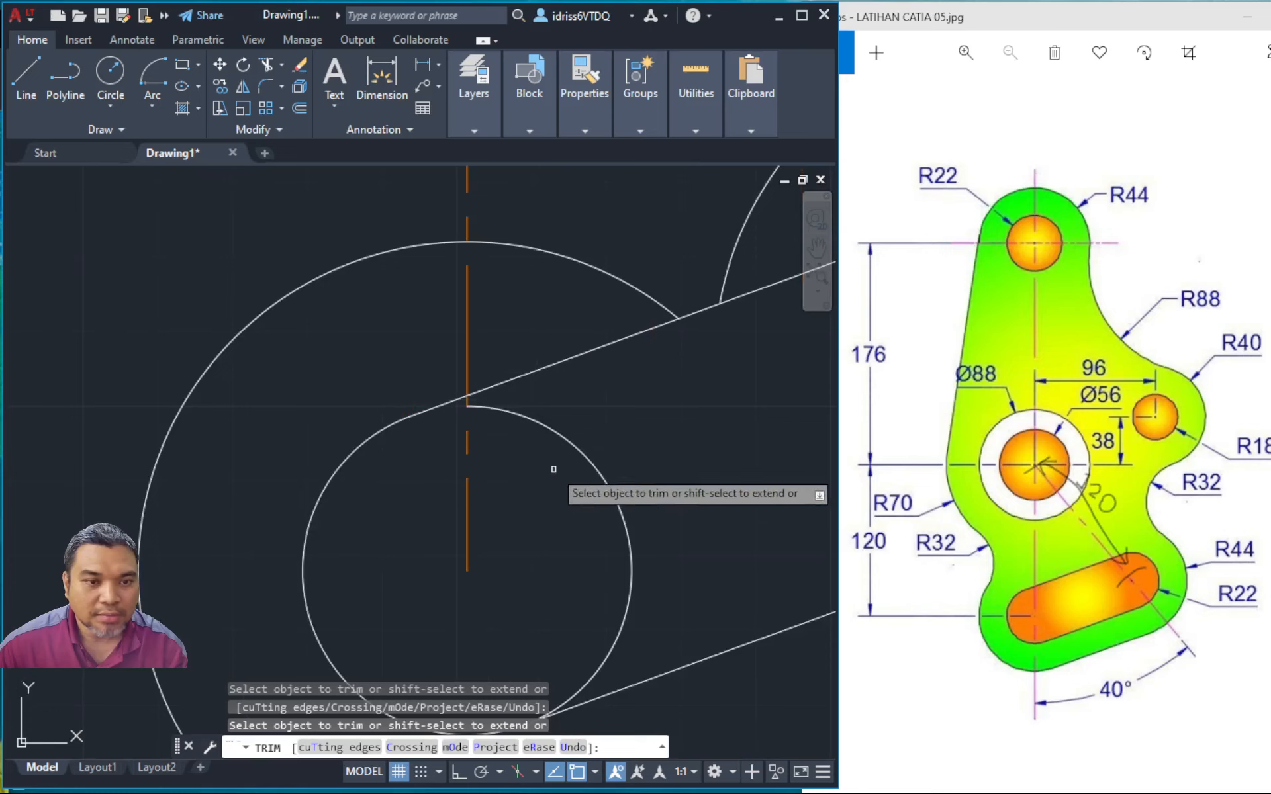
{"action": "scroll", "coordinate": [584, 455], "scroll_direction": "down", "scroll_amount": 5}
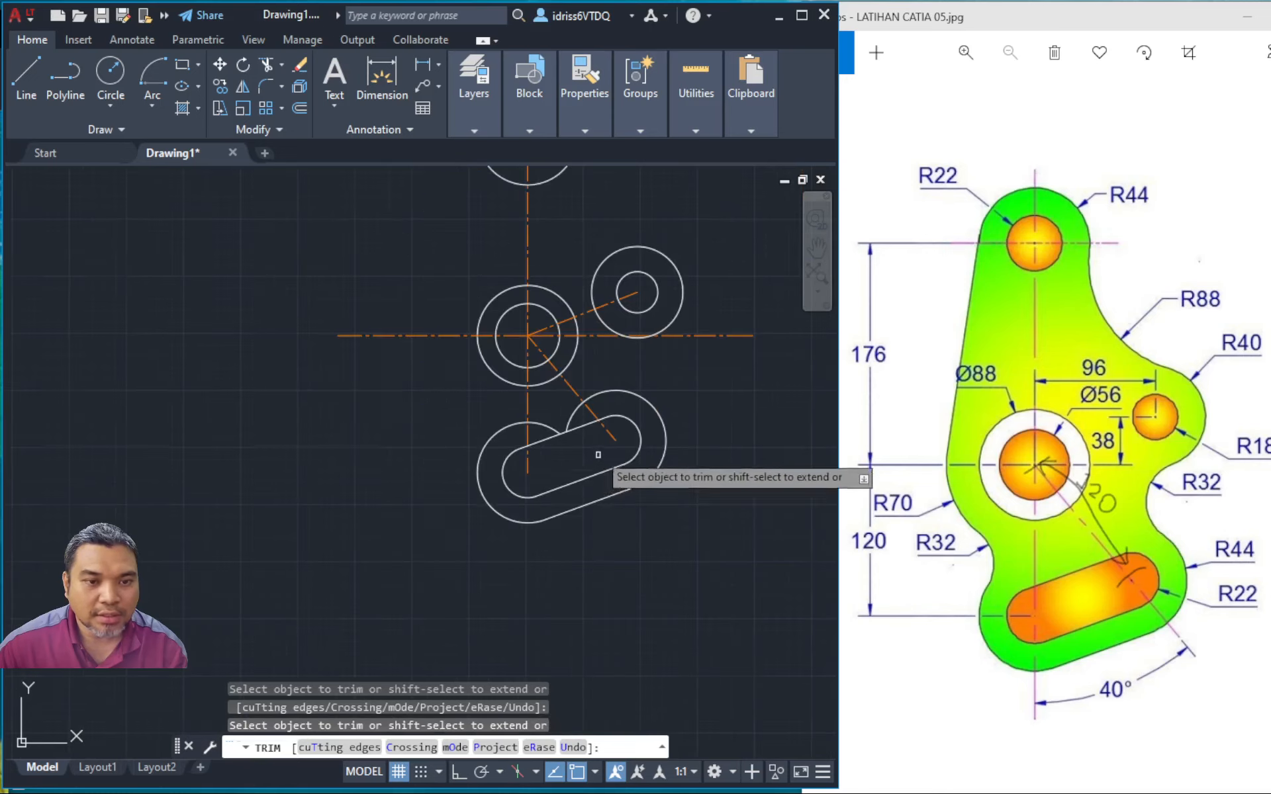
{"action": "scroll", "coordinate": [596, 525], "scroll_direction": "up", "scroll_amount": 3}
{"action": "middle_click_drag", "start_coordinate": [538, 433], "coordinate": [552, 542]}
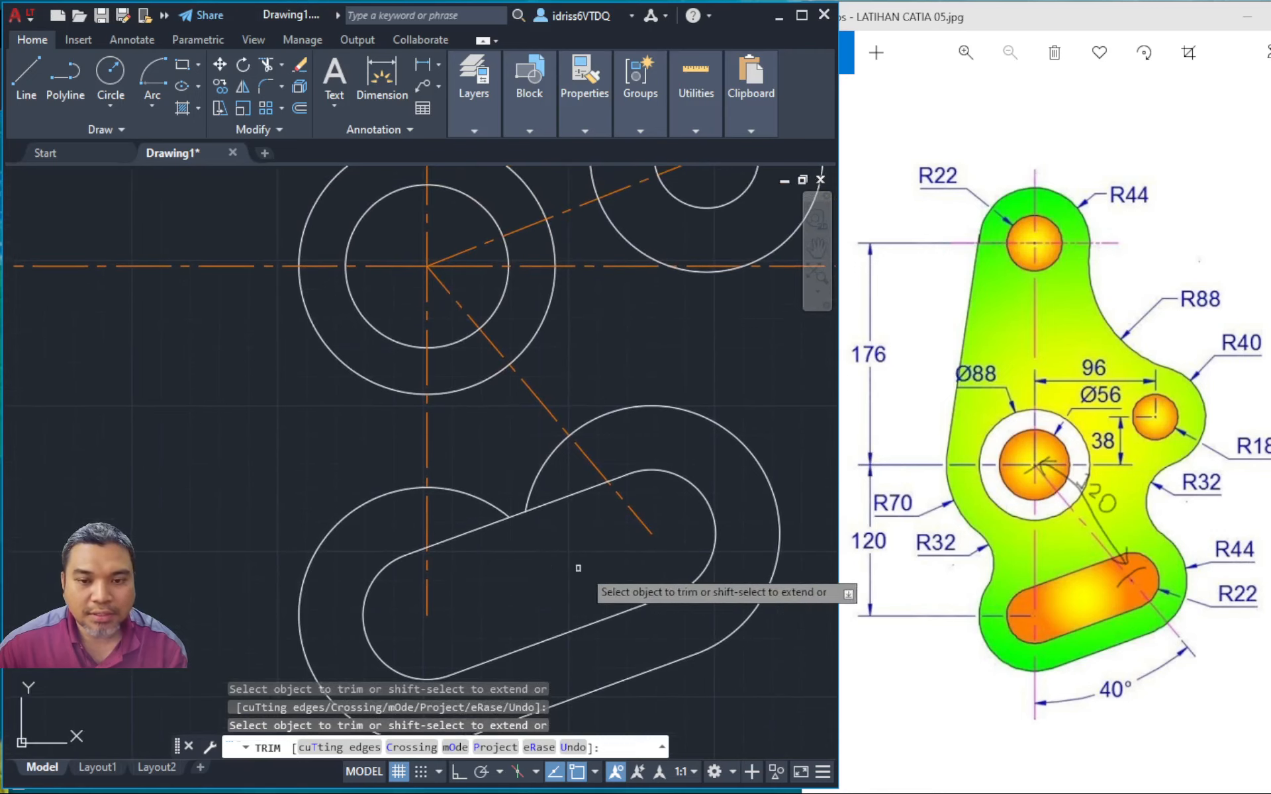
{"action": "mouse_move", "coordinate": [613, 360]}
{"action": "middle_mouse_down"}
{"action": "mouse_move", "coordinate": [483, 593]}
{"action": "mouse_move", "coordinate": [506, 622]}
{"action": "middle_mouse_up"}
{"action": "mouse_move", "coordinate": [406, 304]}
{"action": "middle_mouse_down"}
{"action": "mouse_move", "coordinate": [427, 408]}
{"action": "mouse_move", "coordinate": [457, 331]}
{"action": "mouse_move", "coordinate": [523, 248]}
{"action": "middle_mouse_up"}
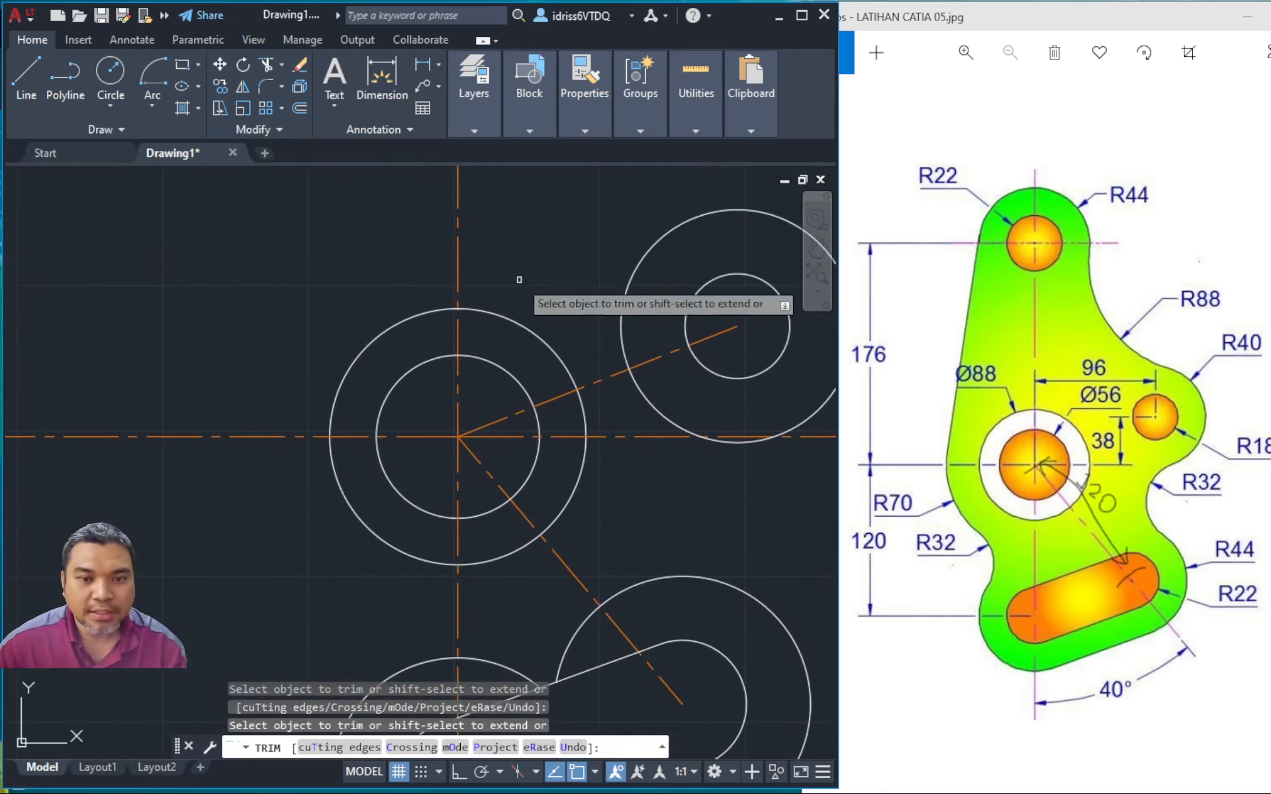
{"action": "mouse_move", "coordinate": [592, 529]}
{"action": "middle_mouse_down"}
{"action": "mouse_move", "coordinate": [579, 366]}
{"action": "mouse_move", "coordinate": [570, 371]}
{"action": "middle_mouse_up"}
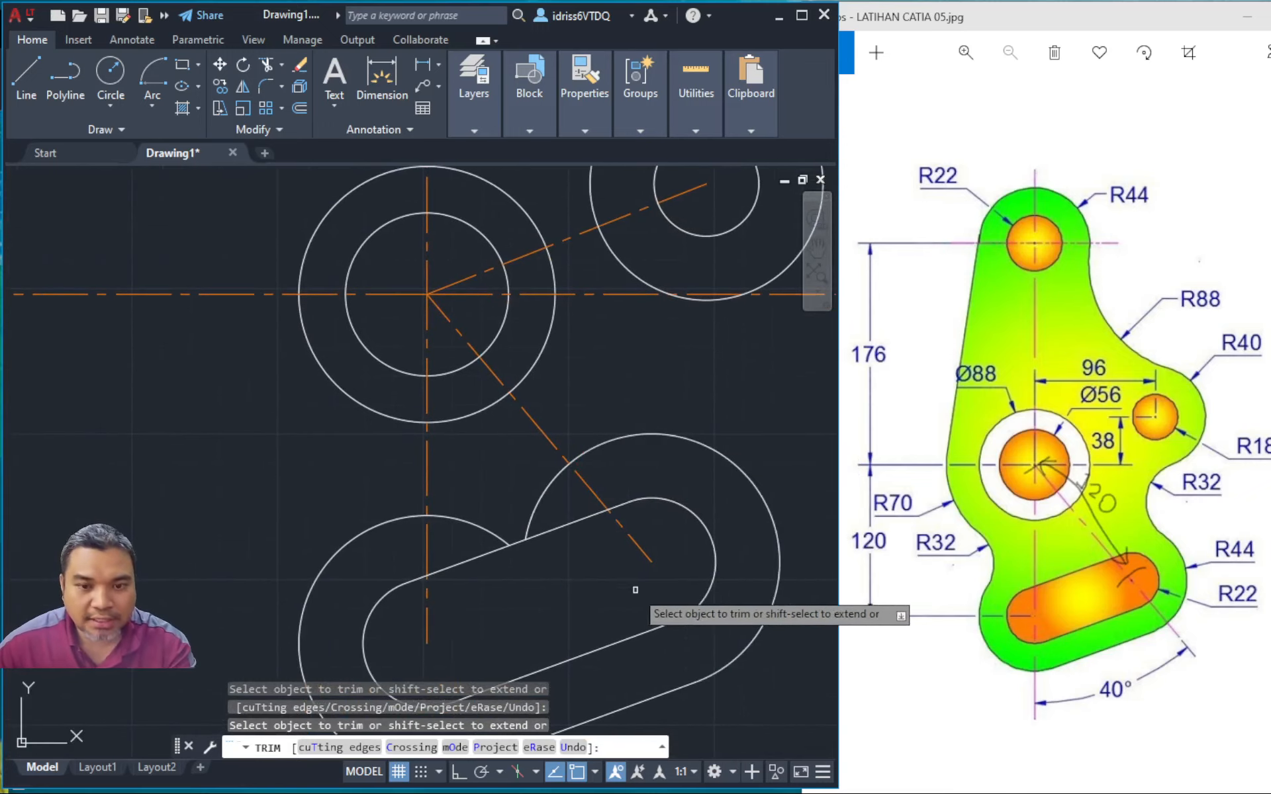
{"action": "key", "text": "Escape"}
Check the radius and diameter of the outer circle around the central hole in its quick properties, then clear the selection
{"action": "middle_click_drag", "start_coordinate": [549, 609], "coordinate": [613, 558]}
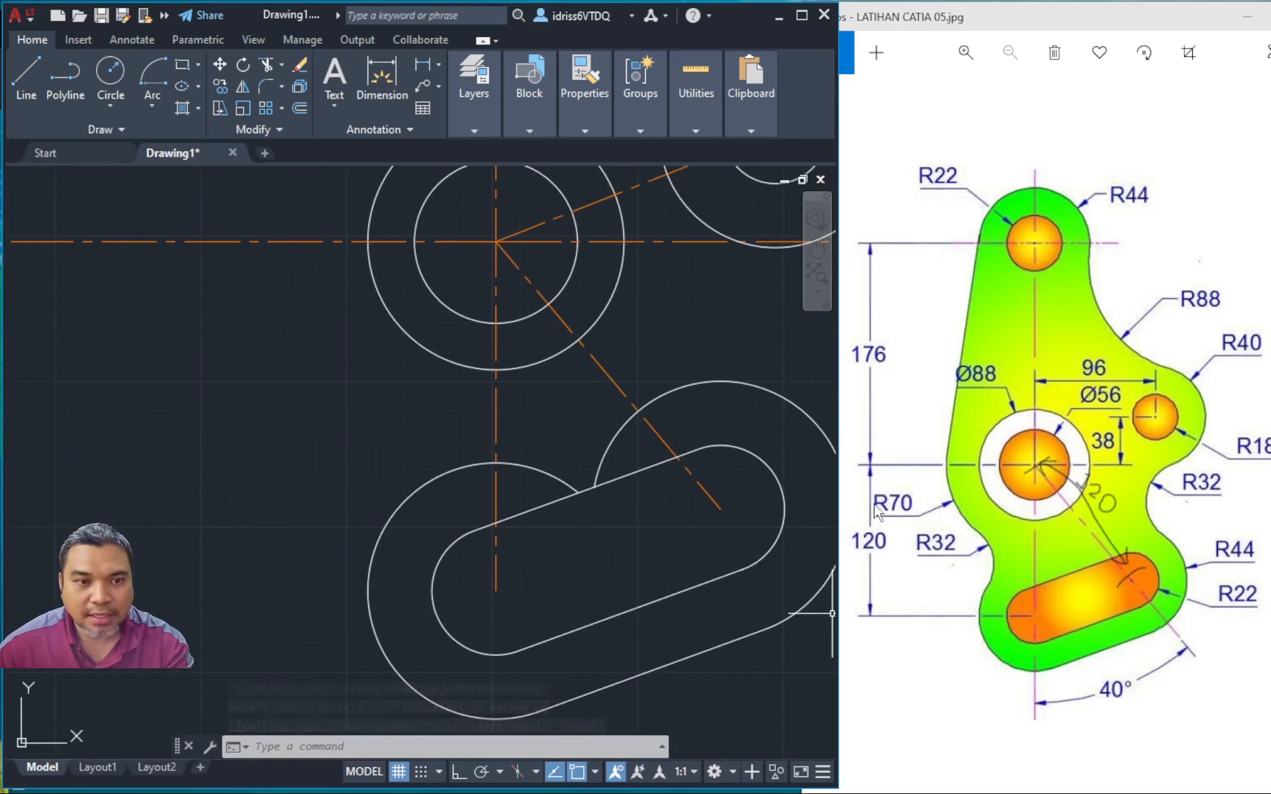
{"action": "middle_click_drag", "start_coordinate": [383, 346], "coordinate": [382, 462]}
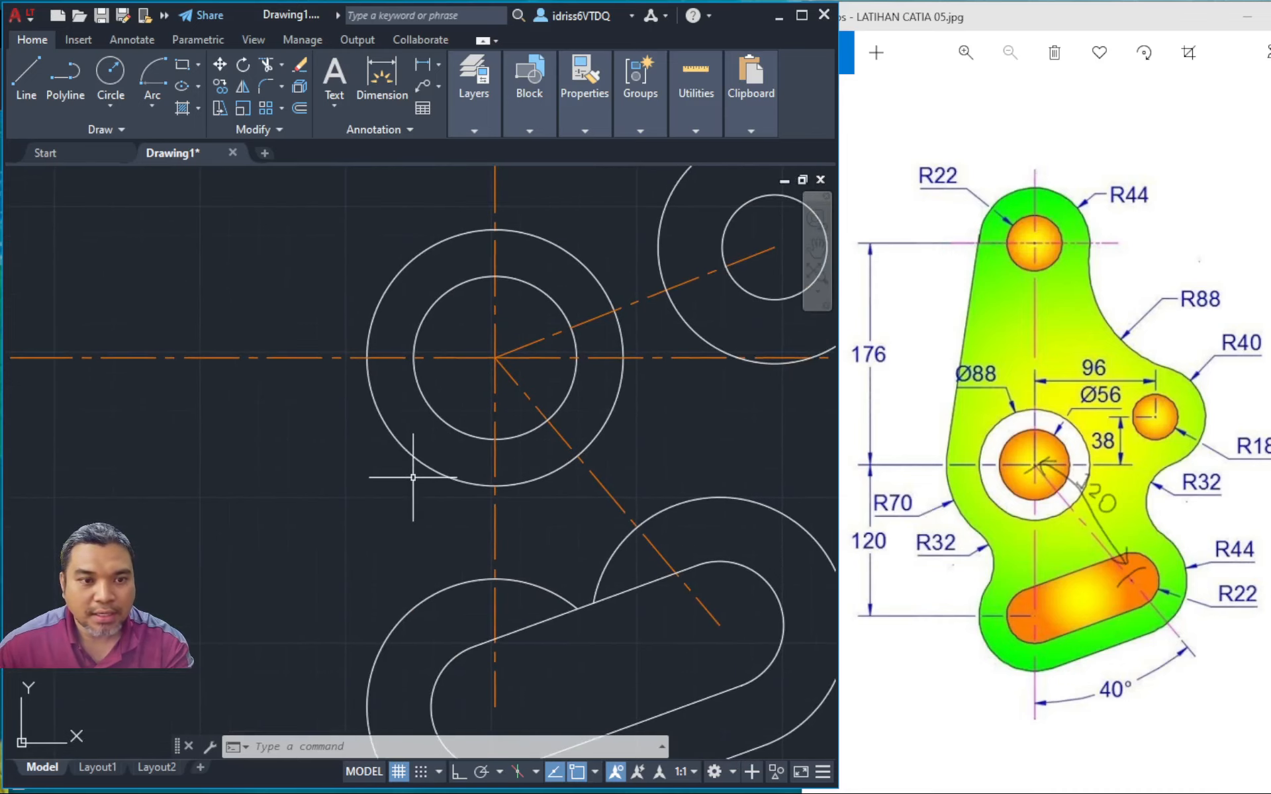
{"action": "left_click", "coordinate": [424, 468]}
{"action": "left_click", "coordinate": [426, 465]}
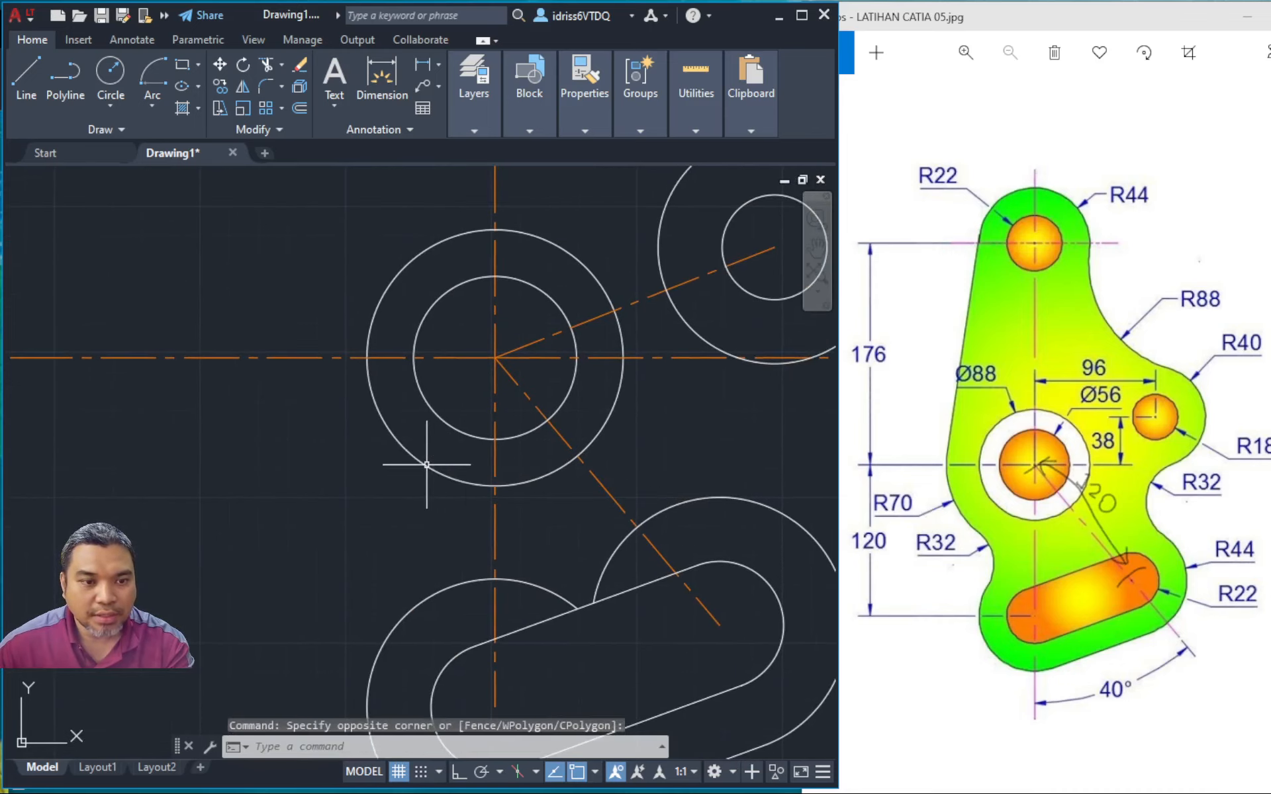
{"action": "left_click", "coordinate": [425, 464]}
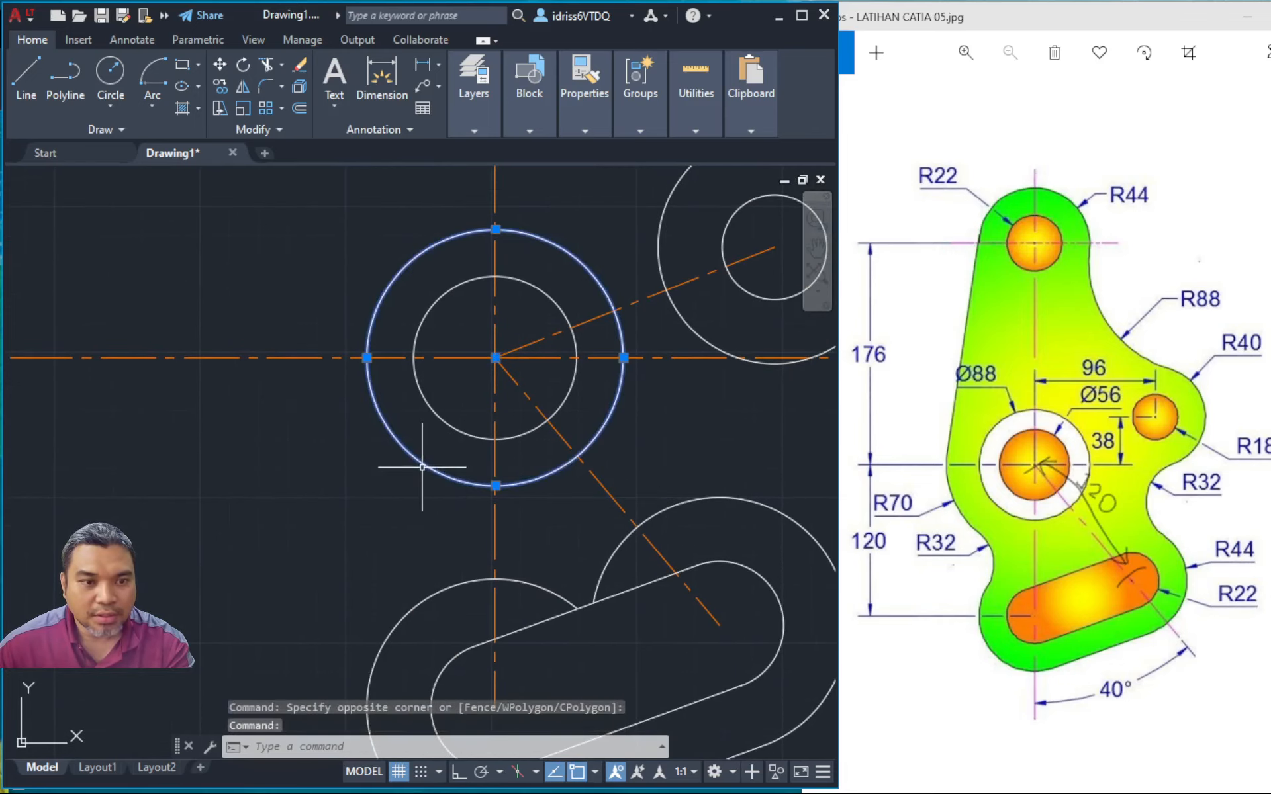
{"action": "right_click", "coordinate": [423, 467]}
{"action": "left_click", "coordinate": [422, 468]}
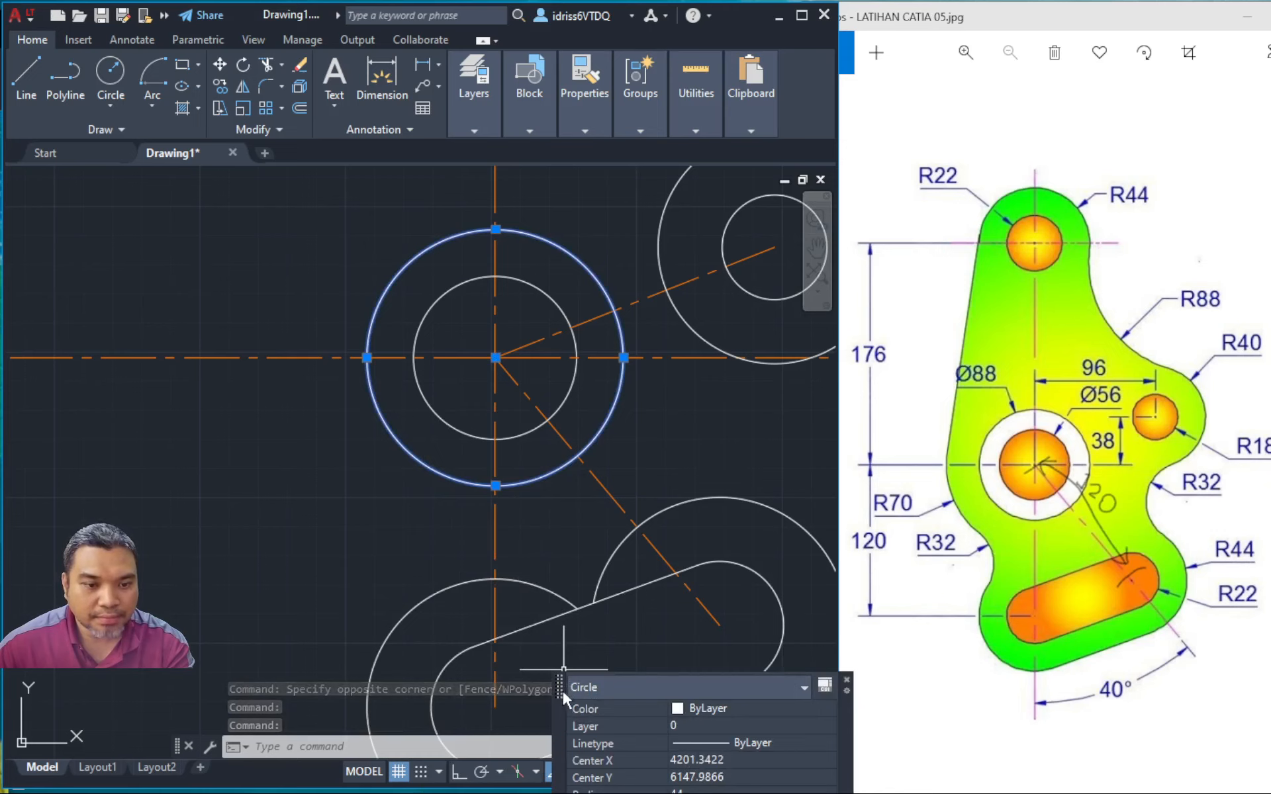
{"action": "left_click_drag", "start_coordinate": [563, 691], "coordinate": [478, 625]}
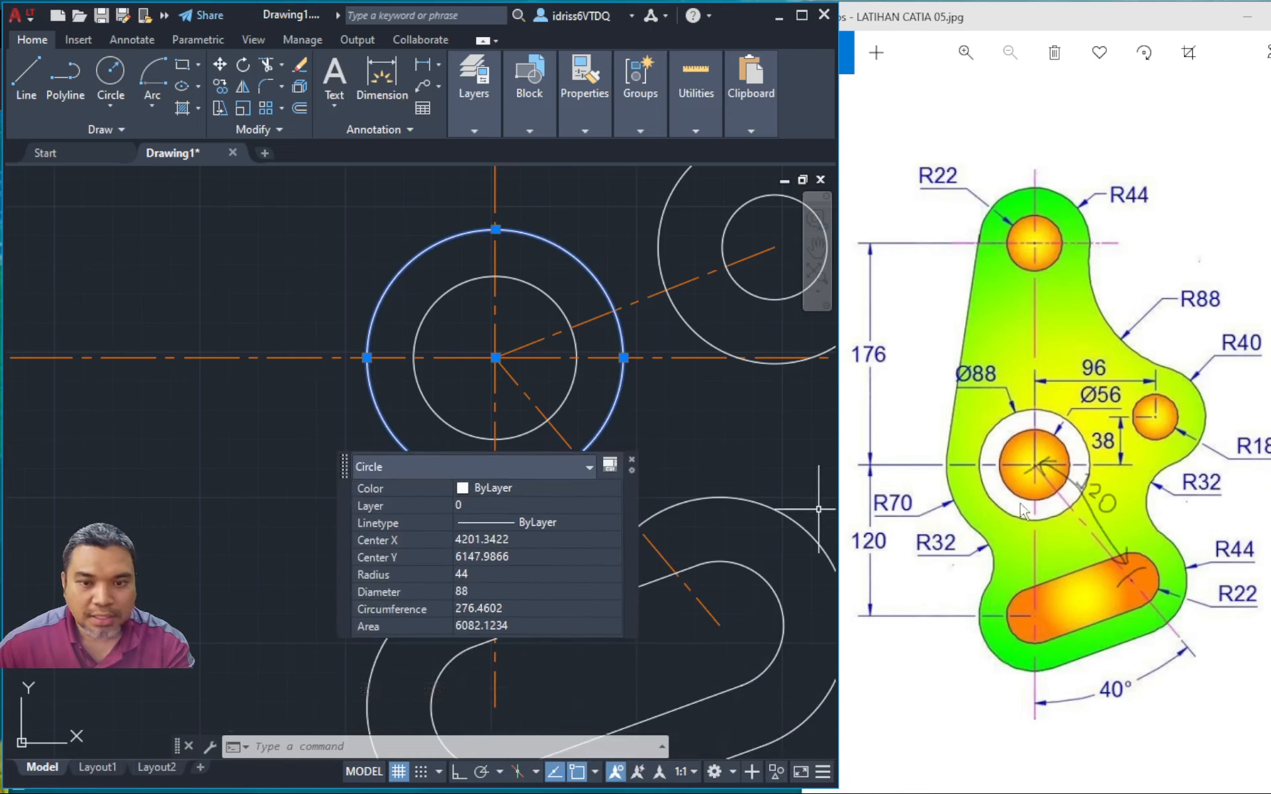
{"action": "key", "text": "Escape"}
{"action": "key", "text": "Escape"}
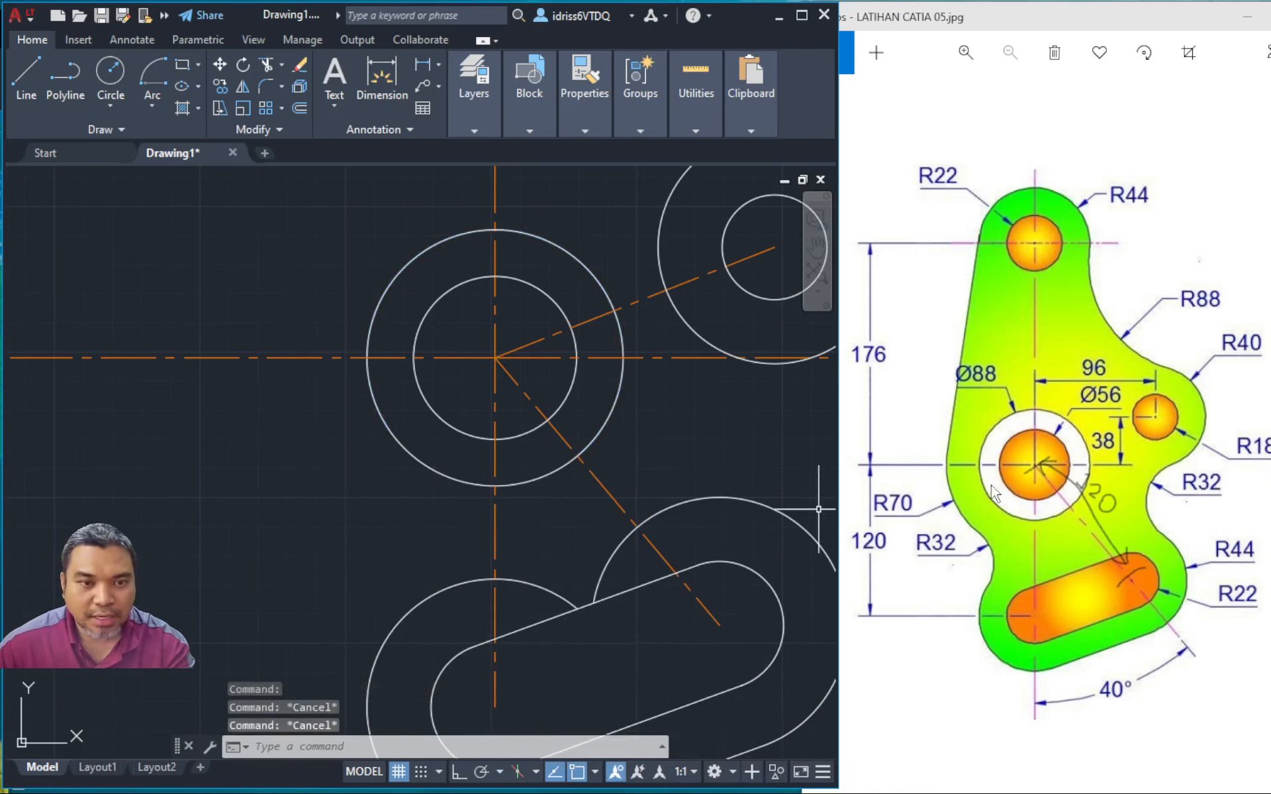
Draw a radius 70 circle centred on the central hole at the centreline intersection
{"action": "left_click", "coordinate": [109, 74]}
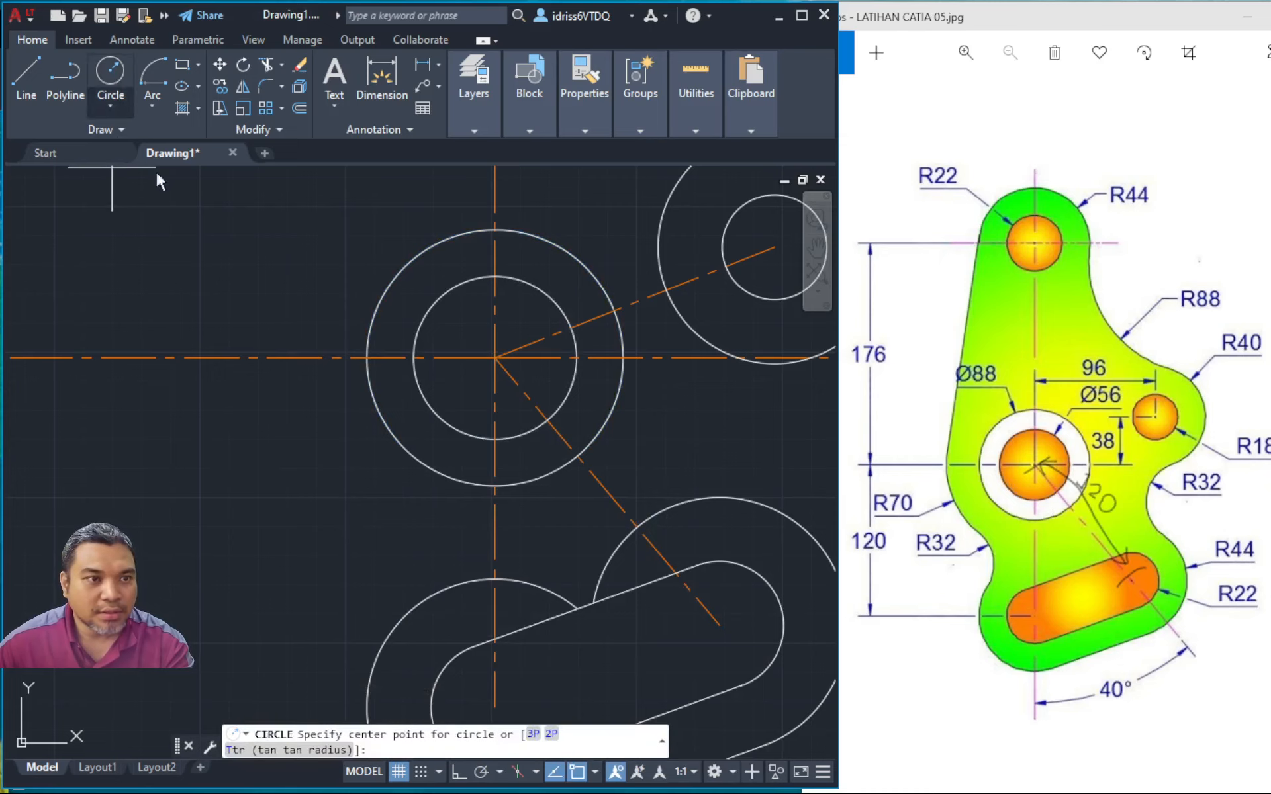
{"action": "left_click", "coordinate": [495, 359]}
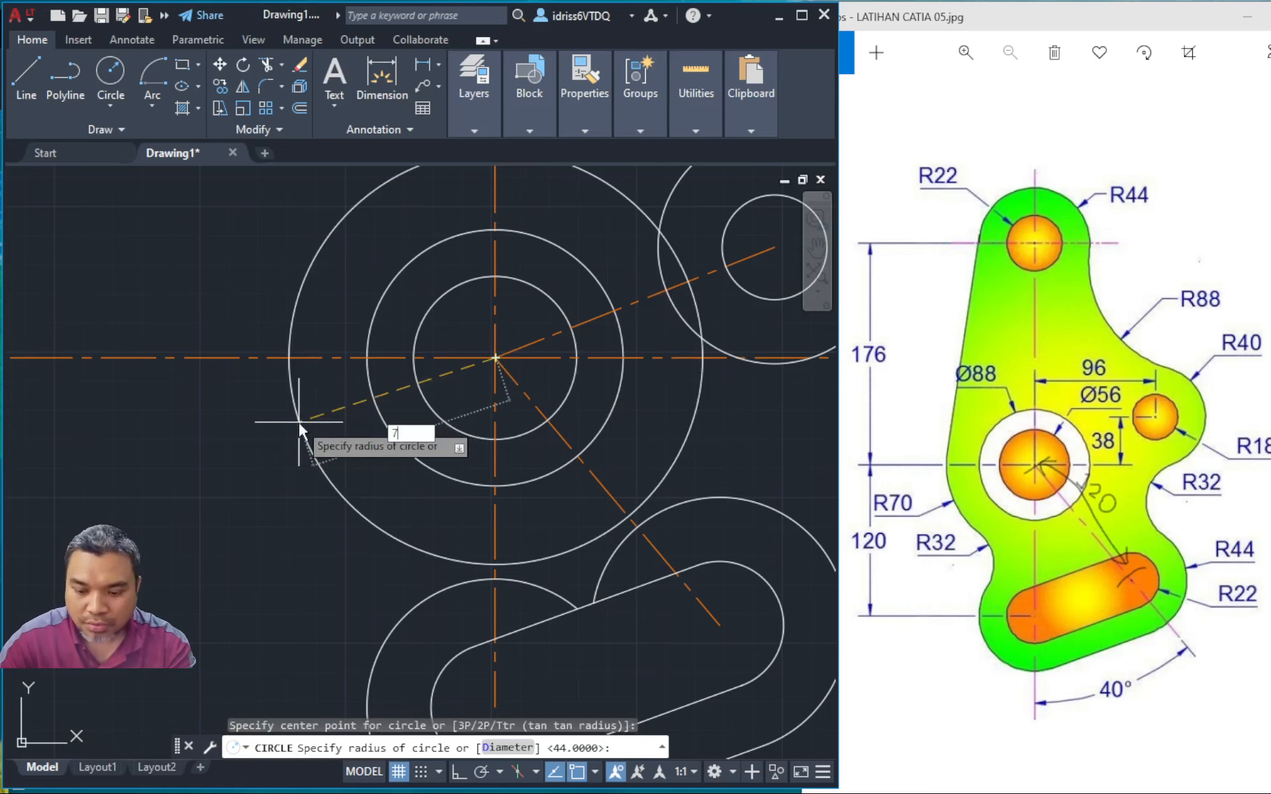
{"action": "type", "text": "70"}
{"action": "key", "text": "Return"}
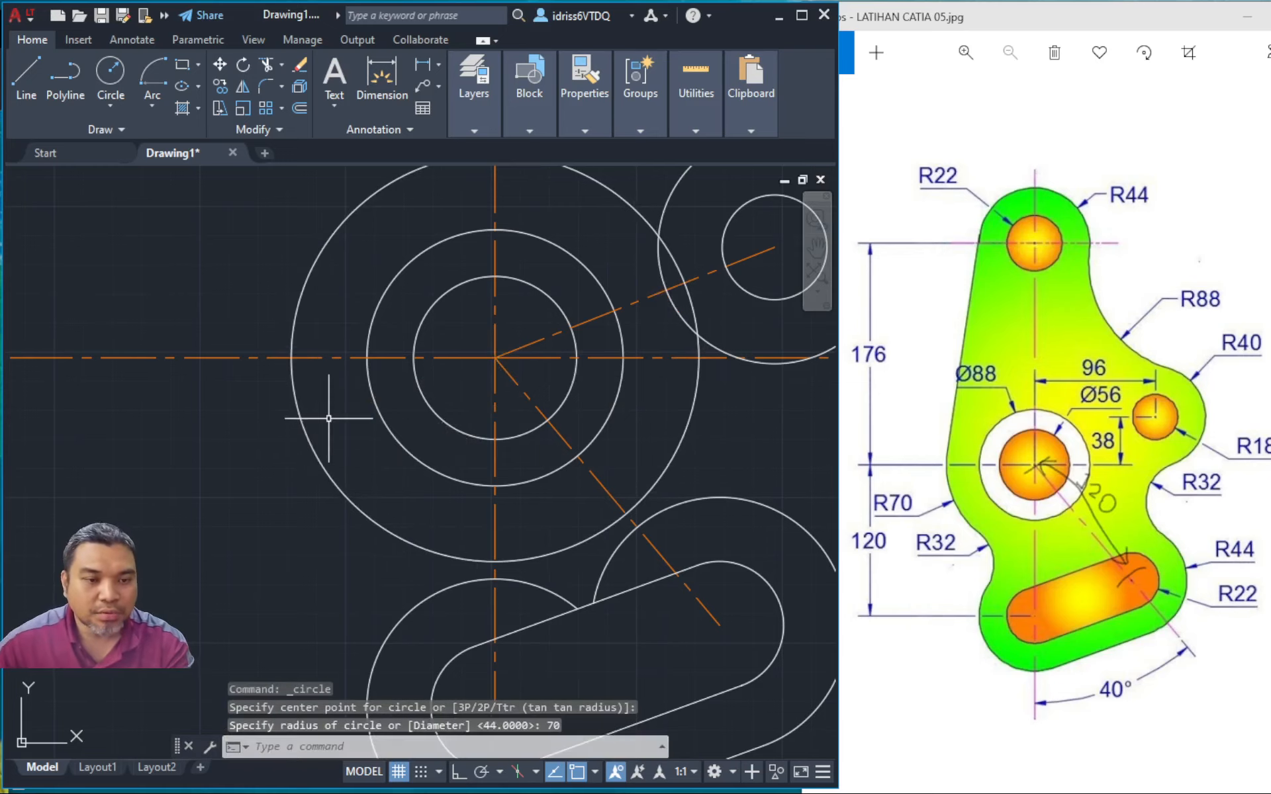
Draw a radius 32 Tan, Tan, Radius circle touching the left sides of the radius 70 circle and the lower-left radius 44 arc
{"action": "mouse_move", "coordinate": [247, 512]}
{"action": "middle_mouse_down"}
{"action": "mouse_move", "coordinate": [235, 556]}
{"action": "mouse_move", "coordinate": [226, 497]}
{"action": "mouse_move", "coordinate": [292, 457]}
{"action": "middle_mouse_up"}
{"action": "scroll", "coordinate": [199, 483], "scroll_direction": "down", "scroll_amount": 5}
{"action": "scroll", "coordinate": [197, 484], "scroll_direction": "up", "scroll_amount": 5}
{"action": "scroll", "coordinate": [292, 457], "scroll_direction": "up", "scroll_amount": 2}
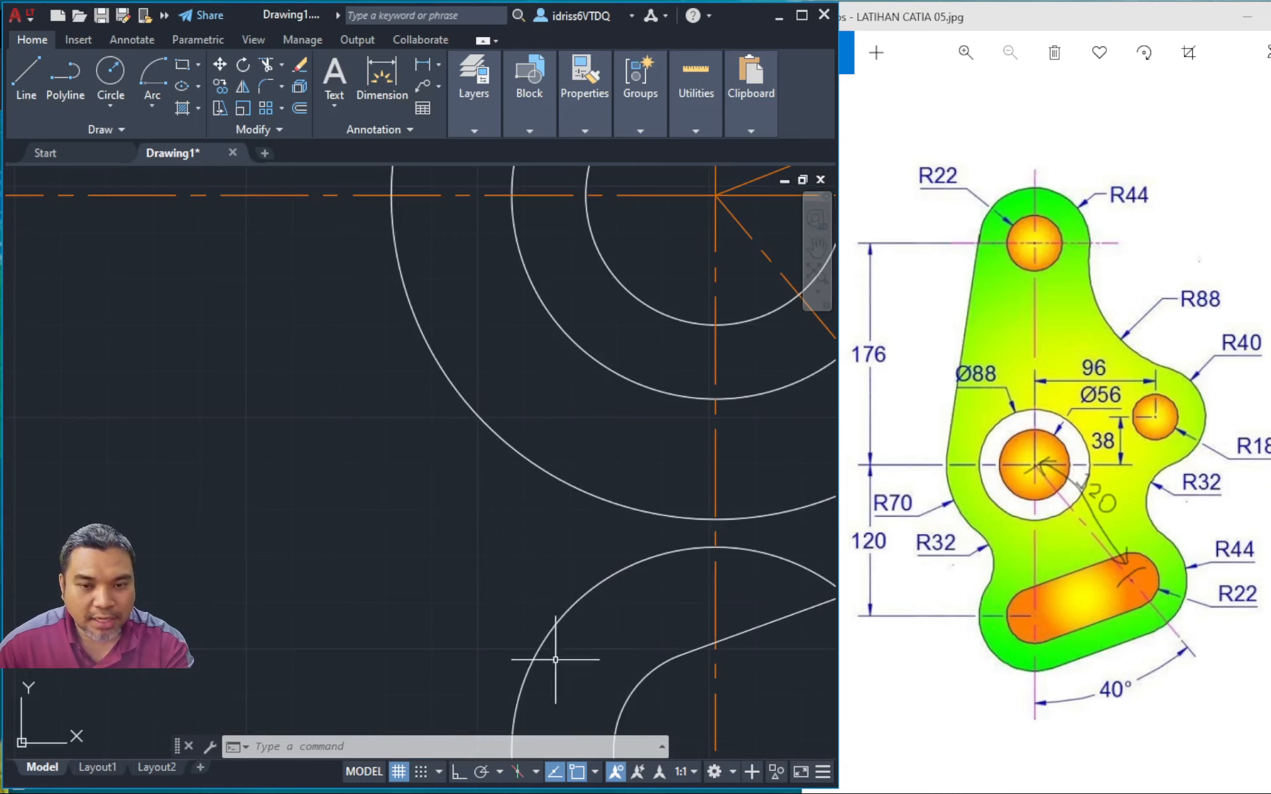
{"action": "scroll", "coordinate": [466, 507], "scroll_direction": "down", "scroll_amount": 2}
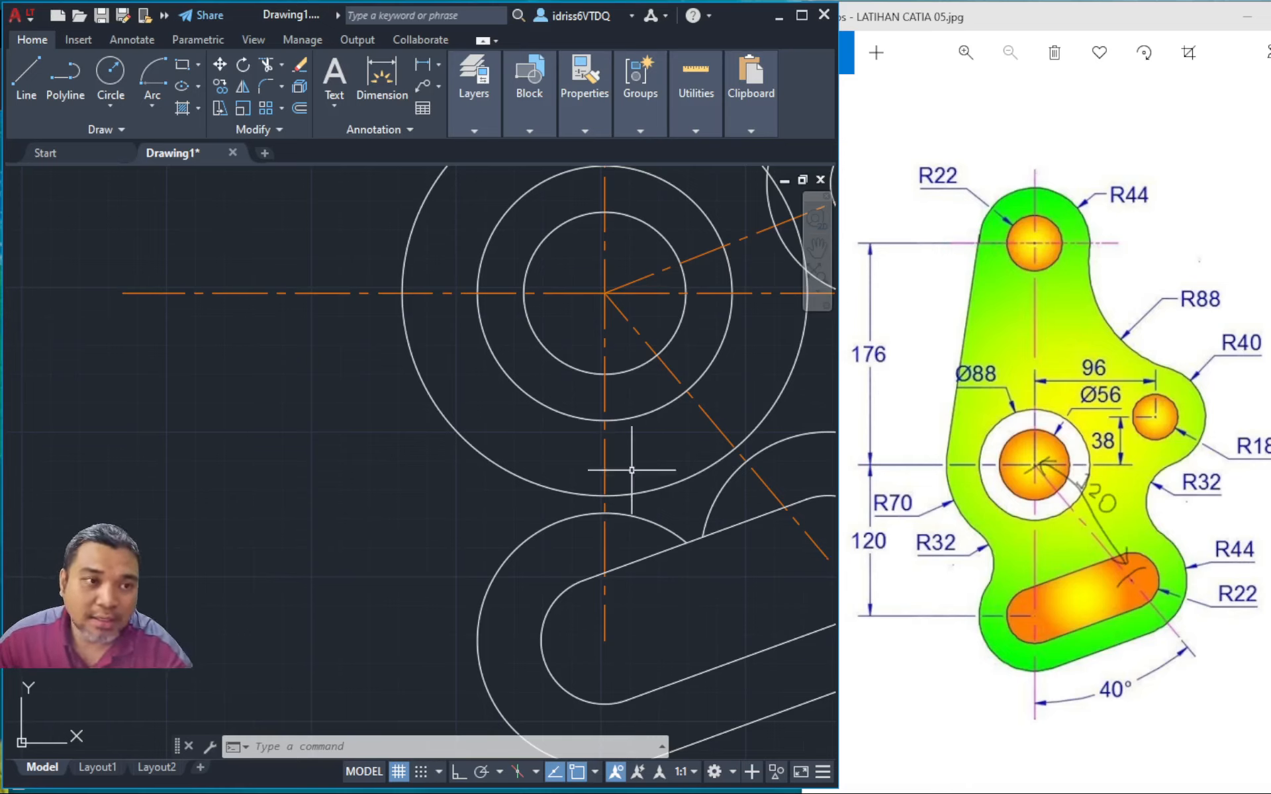
{"action": "left_click", "coordinate": [108, 104]}
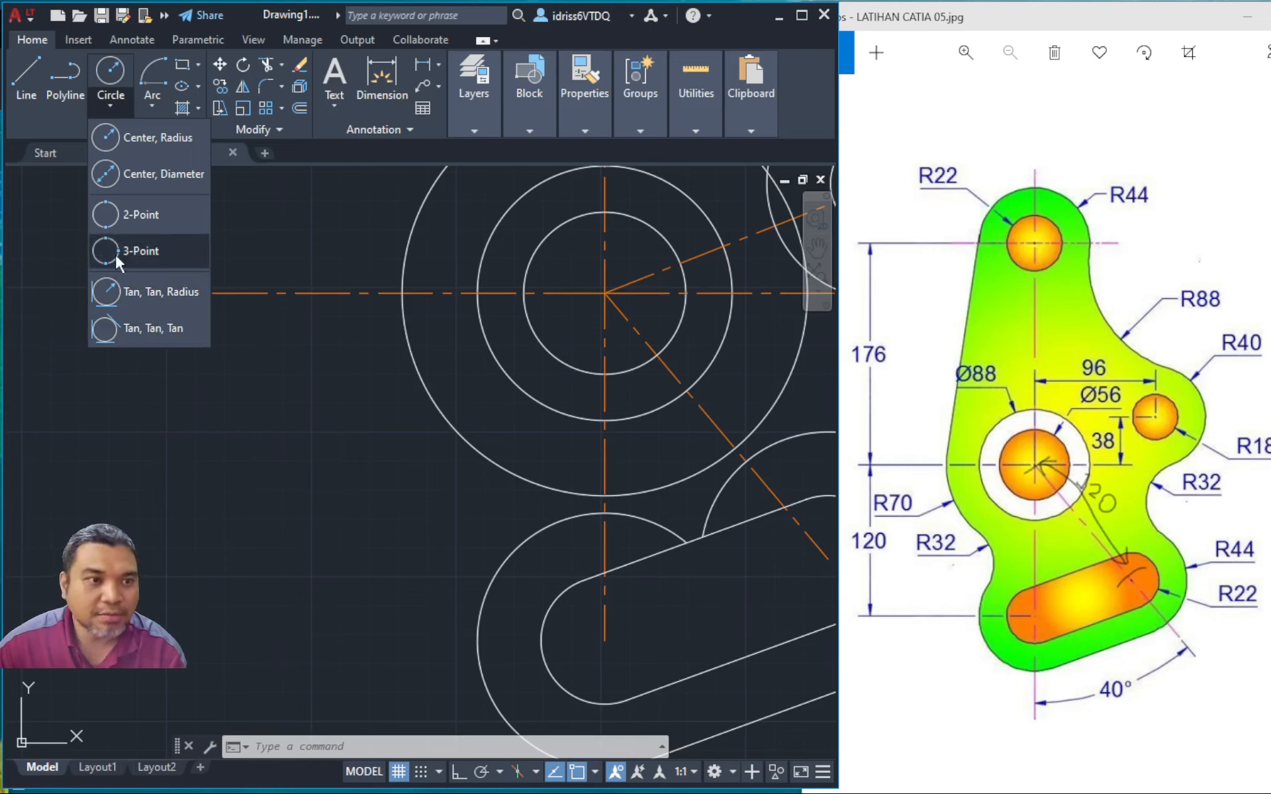
{"action": "left_click", "coordinate": [139, 301]}
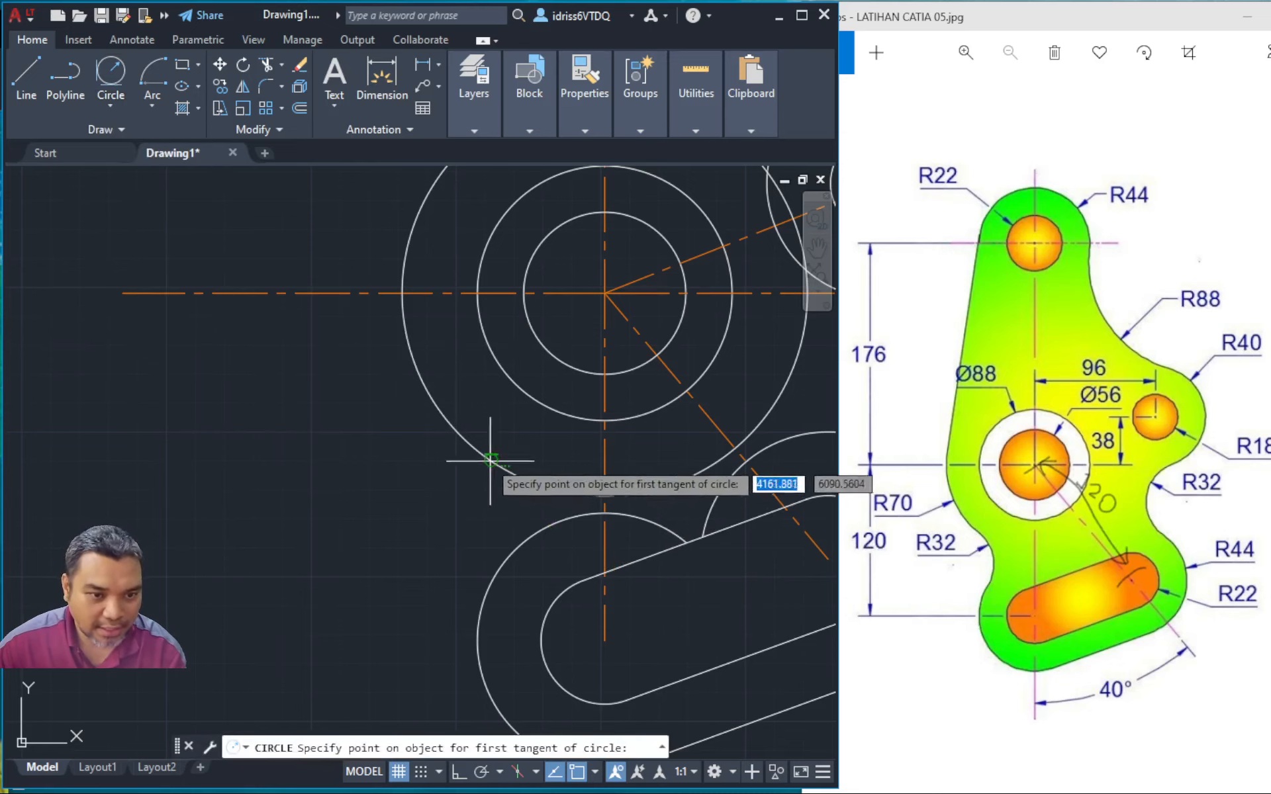
{"action": "left_click", "coordinate": [434, 418]}
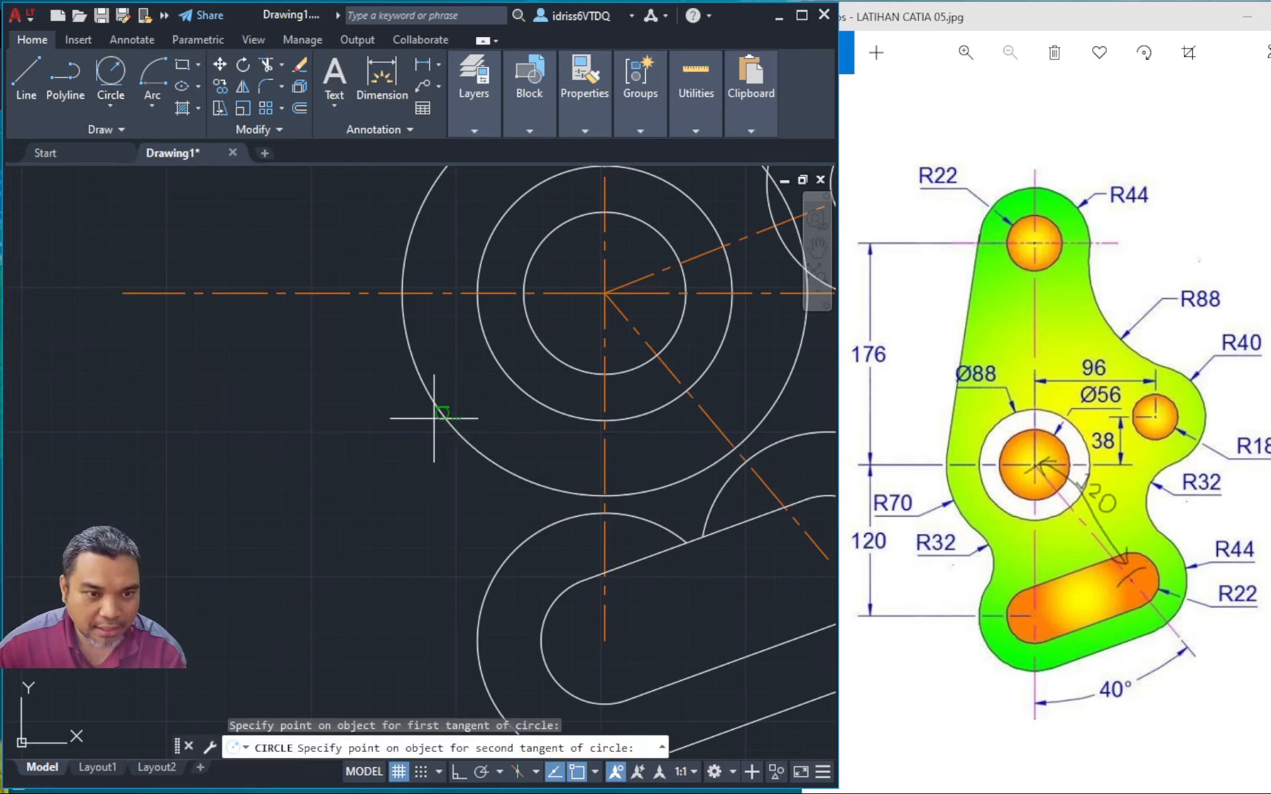
{"action": "left_click", "coordinate": [480, 610]}
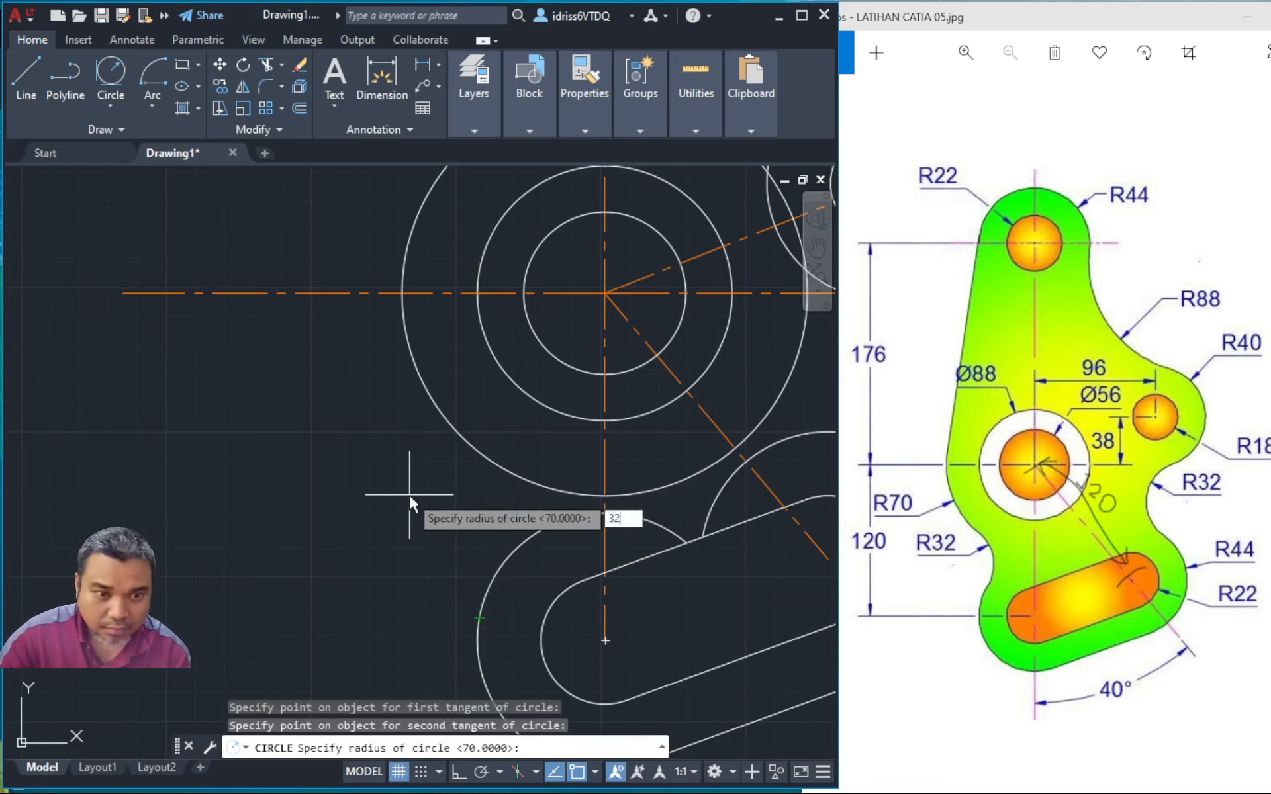
{"action": "key", "text": "Return"}
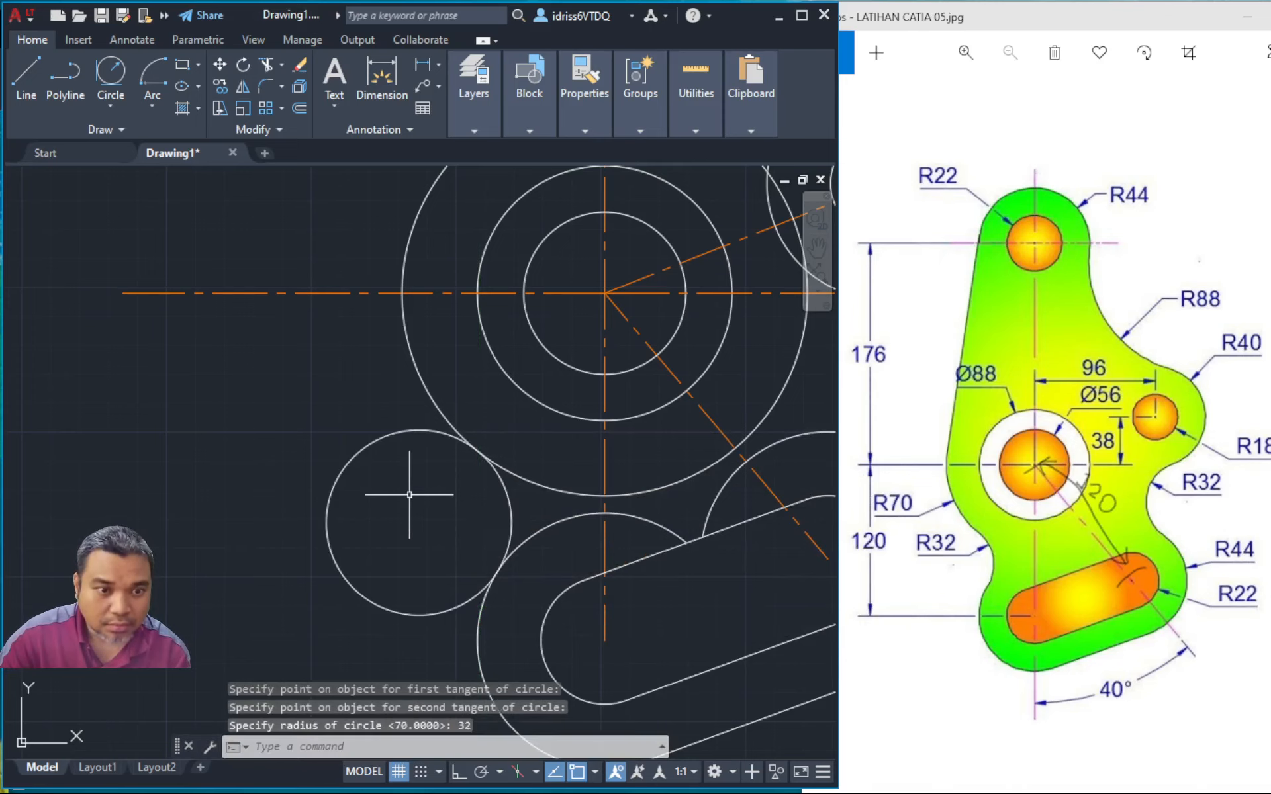
Delete the radius 32 tangent circle on the left side of the plate
{"action": "left_click", "coordinate": [356, 455]}
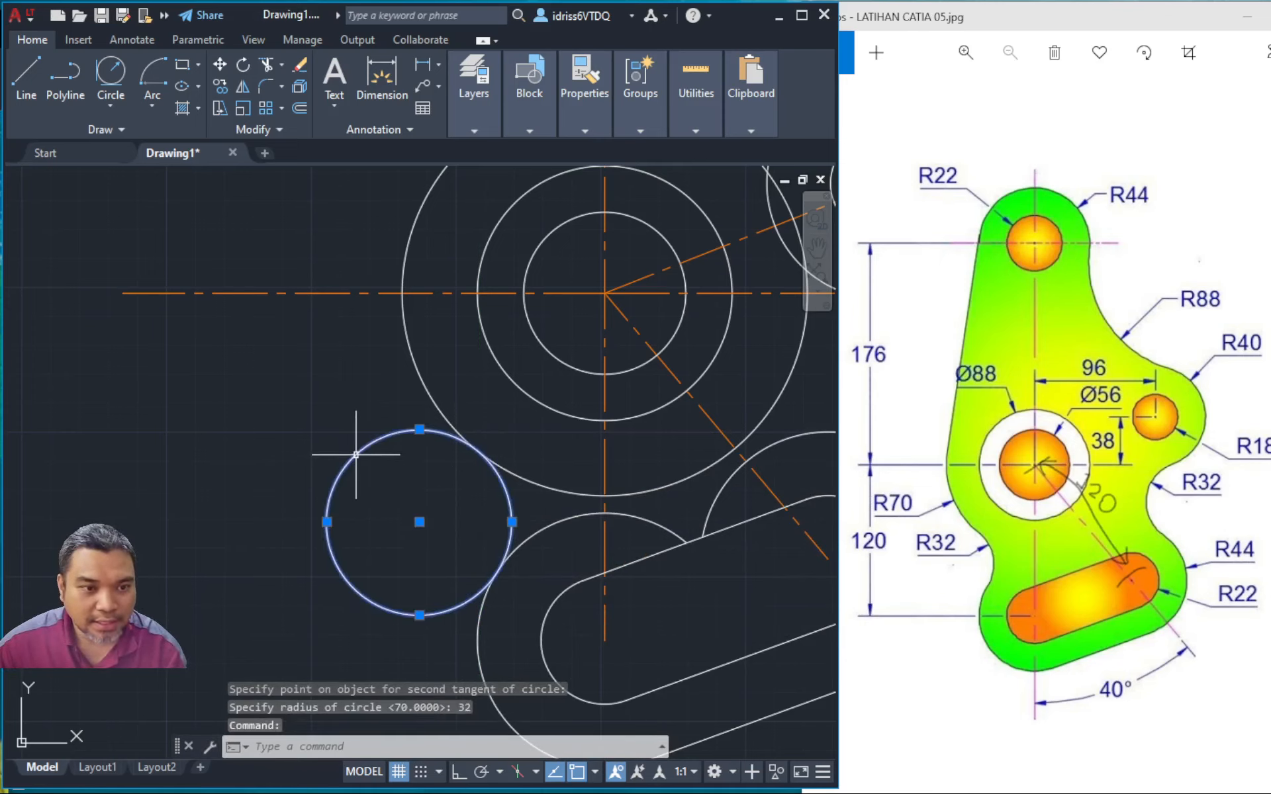
{"action": "key", "text": "Delete"}
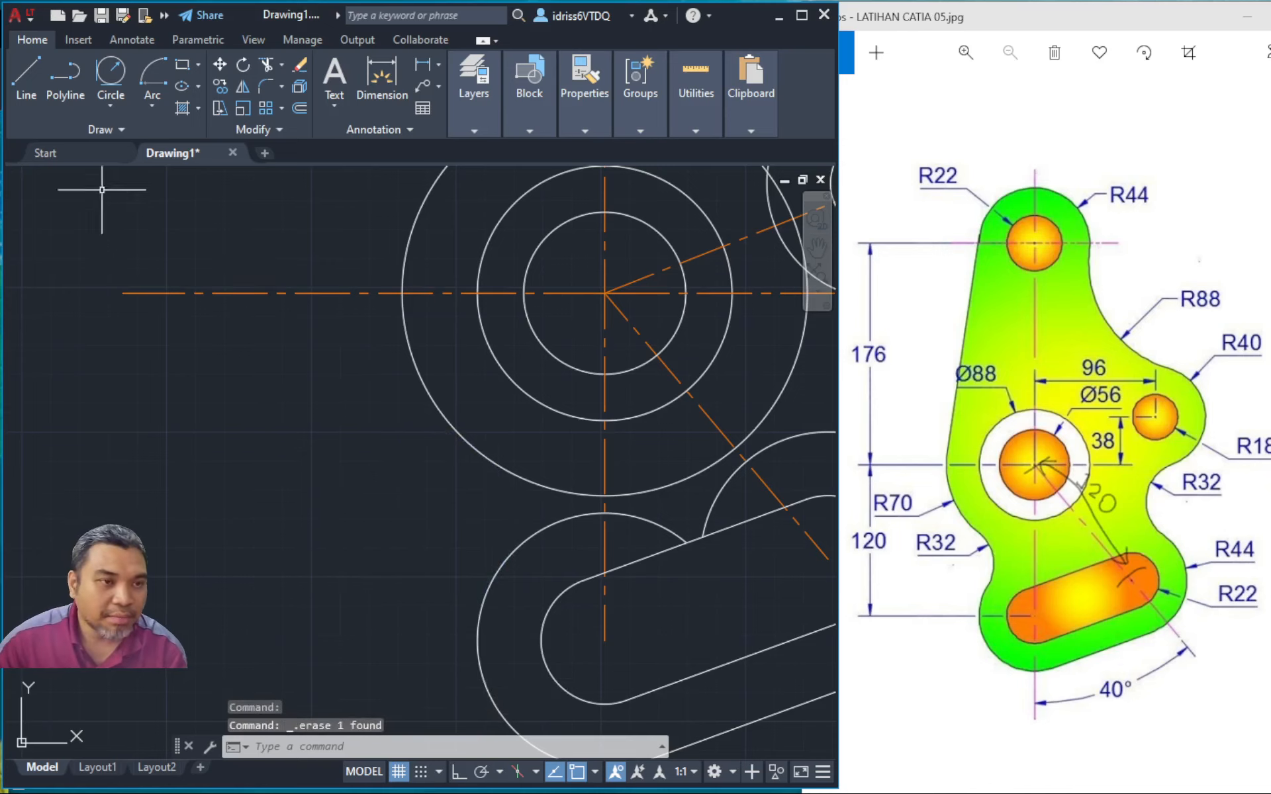
{"action": "left_click", "coordinate": [104, 100]}
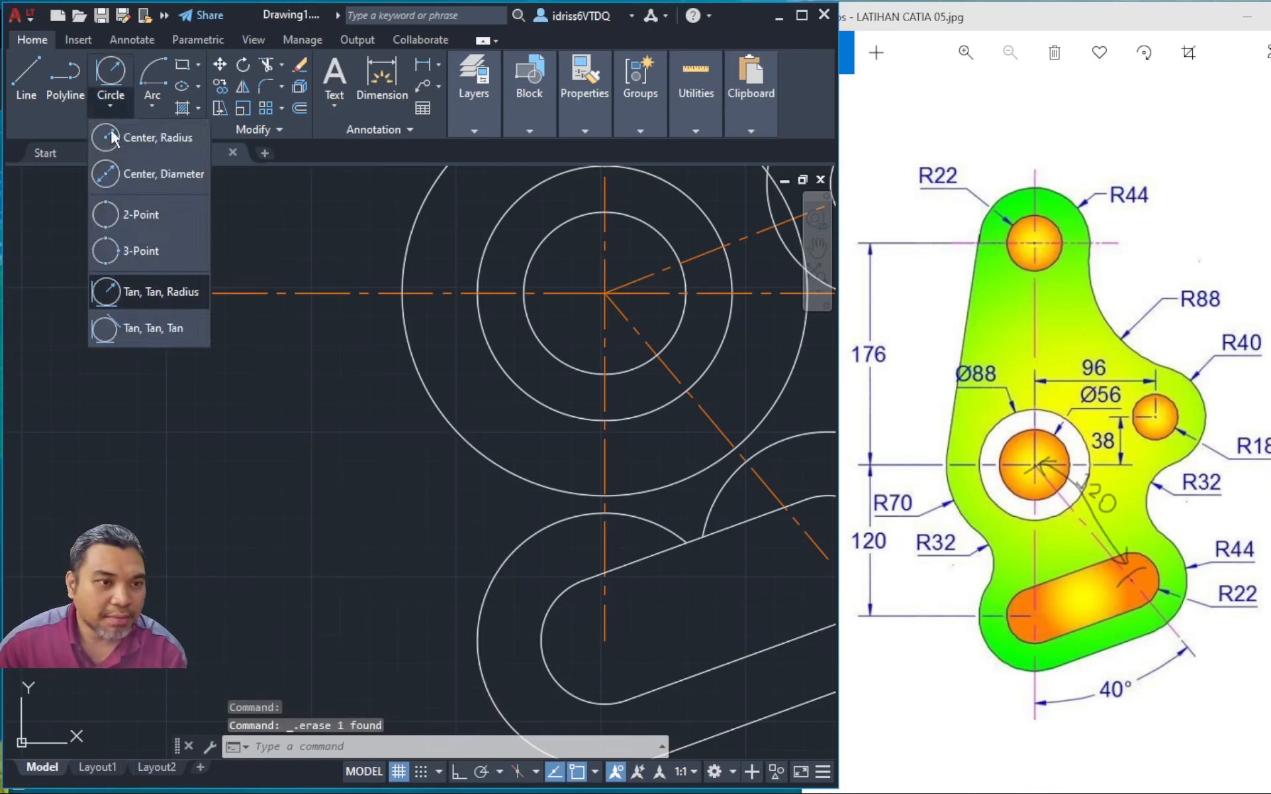
{"action": "left_click", "coordinate": [130, 291]}
{"action": "key", "text": "Escape"}
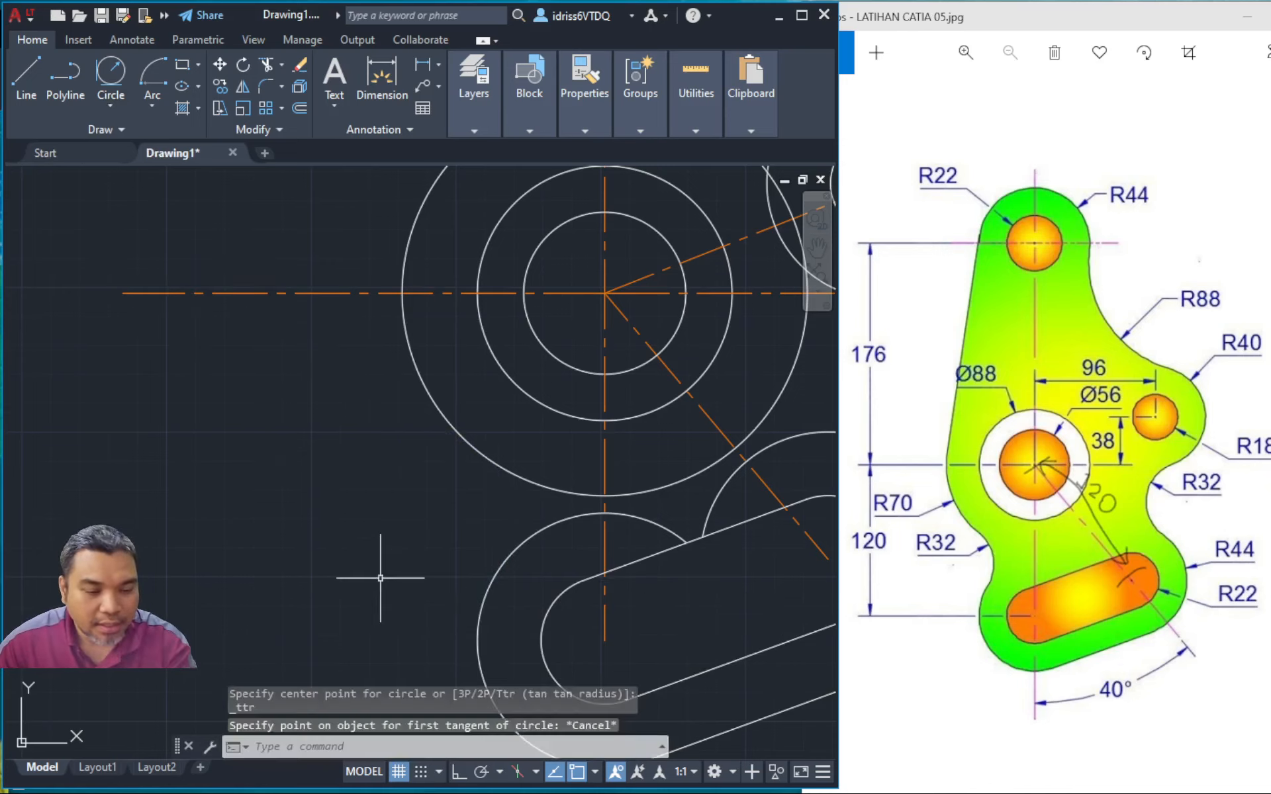
Draw a radius 32 circle tangent to the left sides of the radius 70 circle and the lower-left radius 44 arc
{"action": "left_click", "coordinate": [105, 101]}
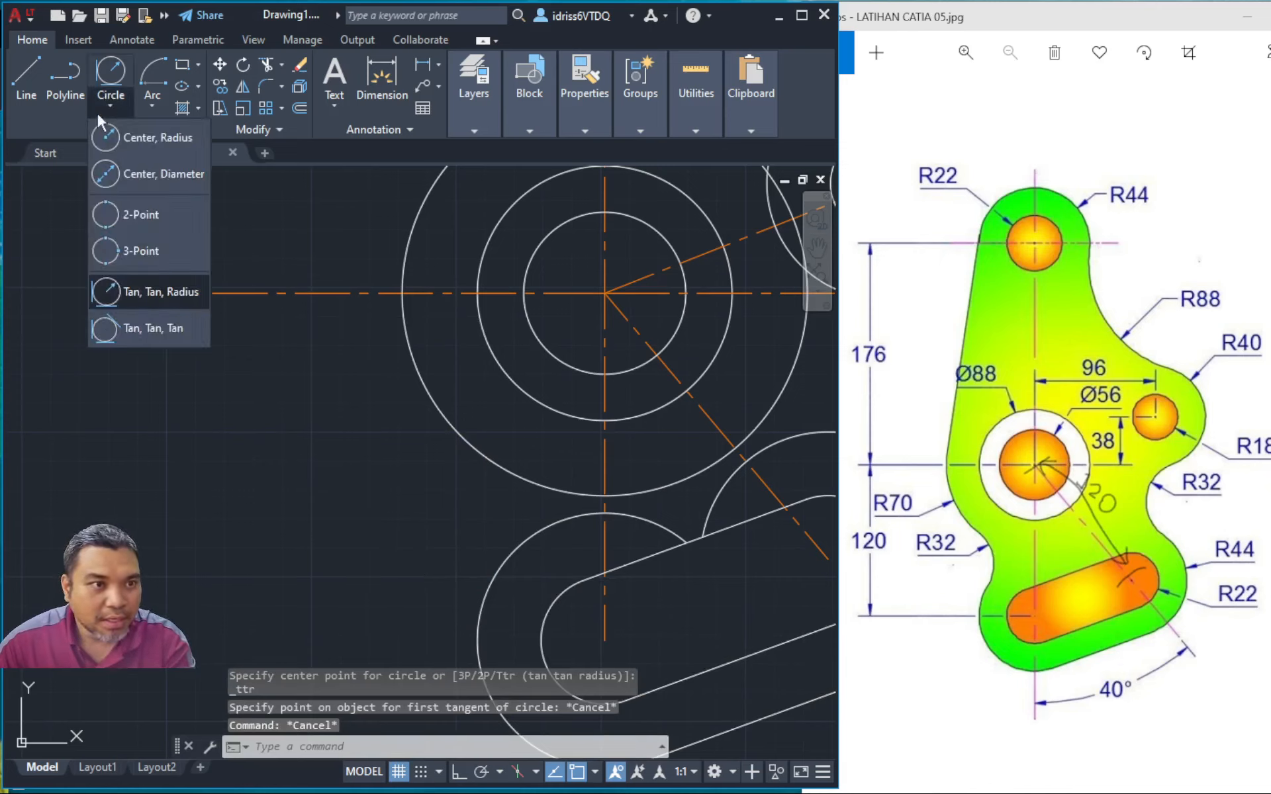
{"action": "left_click", "coordinate": [115, 136]}
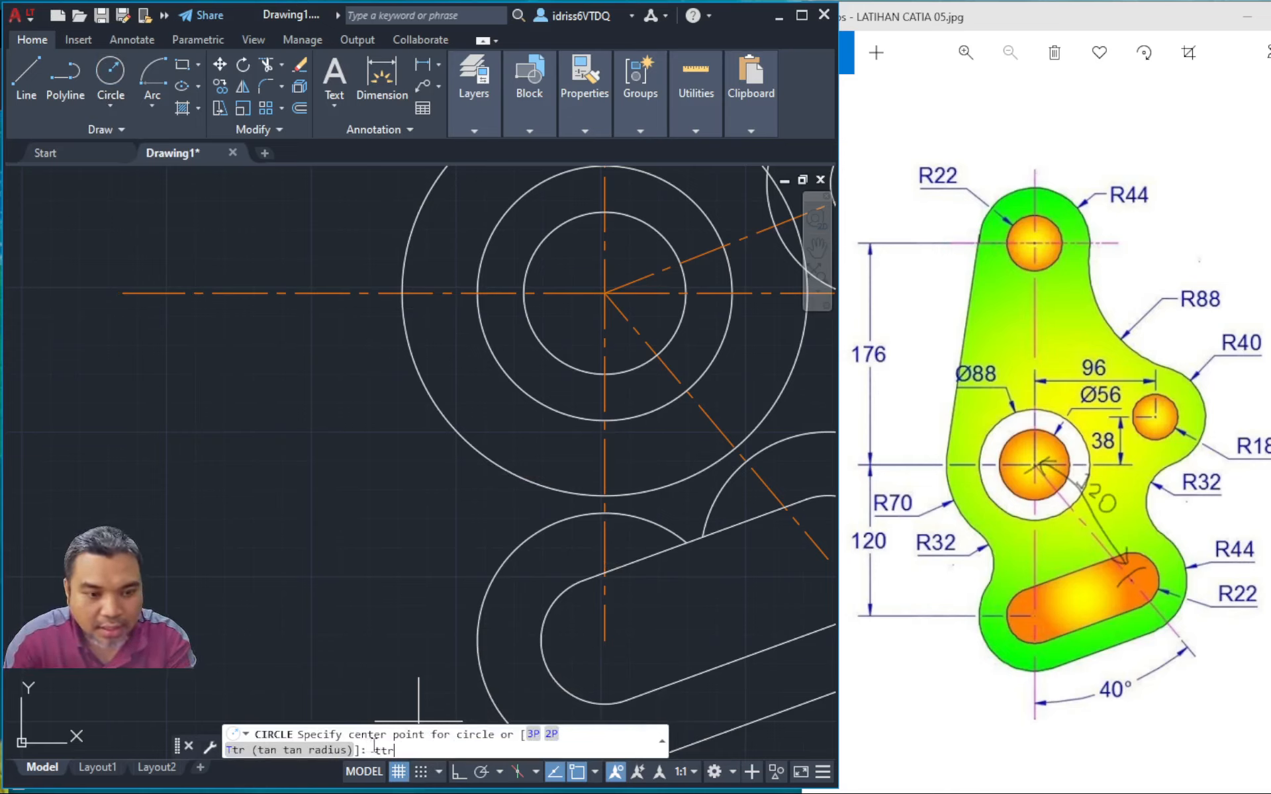
{"action": "type", "text": "ttr"}
{"action": "key", "text": "Return"}
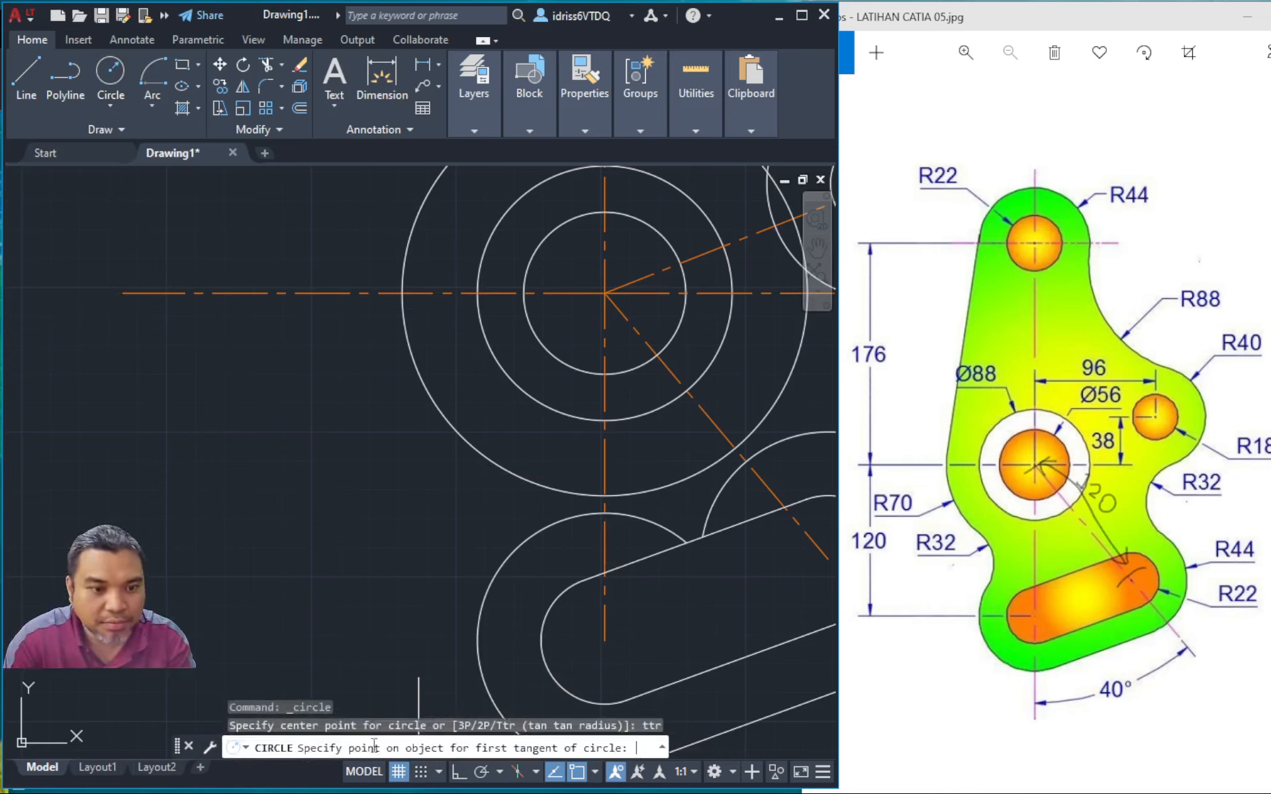
{"action": "left_click", "coordinate": [477, 450]}
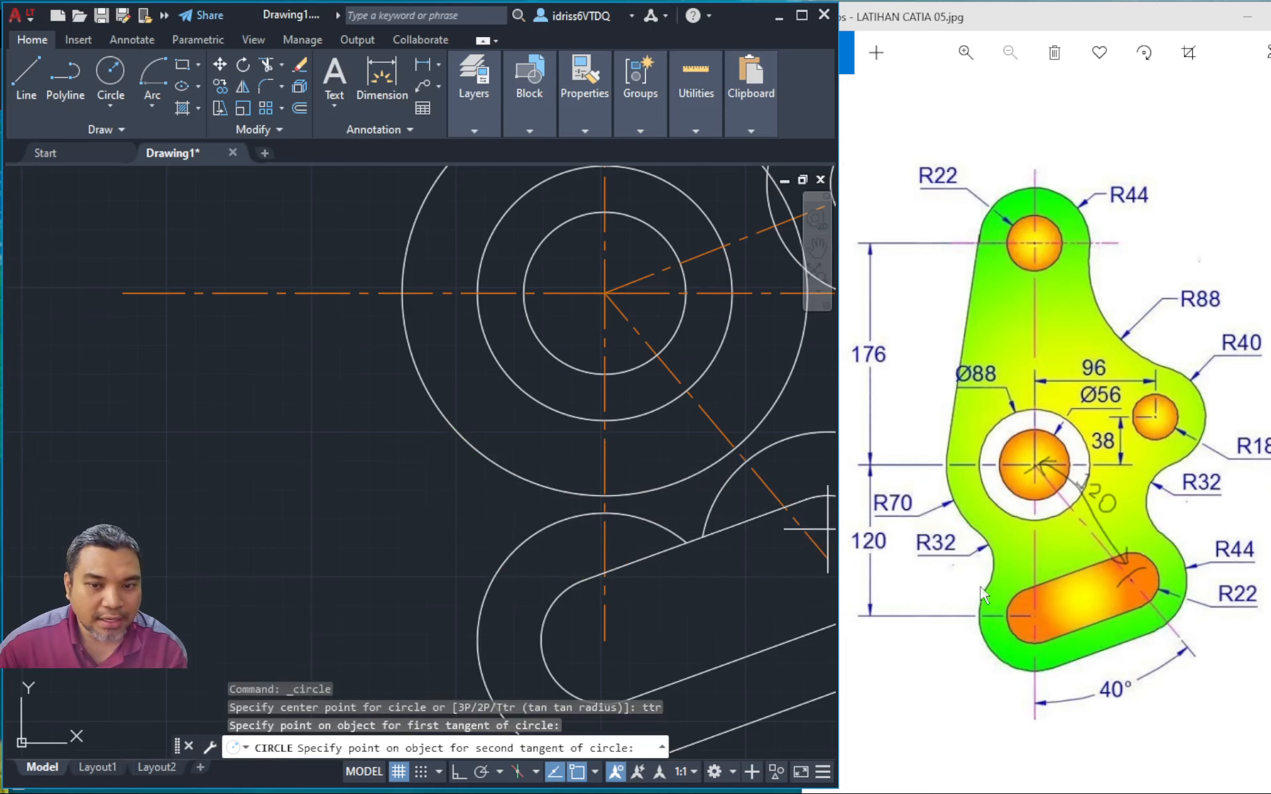
{"action": "left_click", "coordinate": [493, 577]}
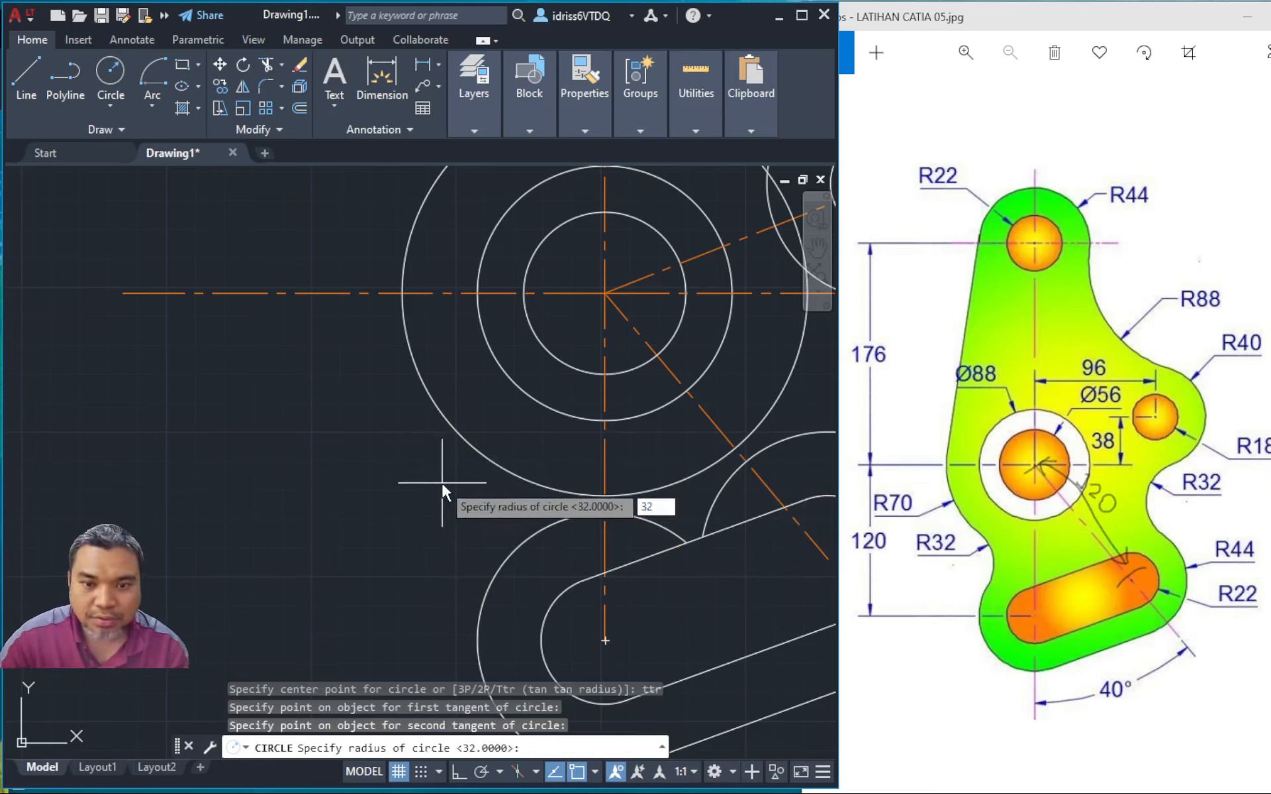
{"action": "key", "text": "Return"}
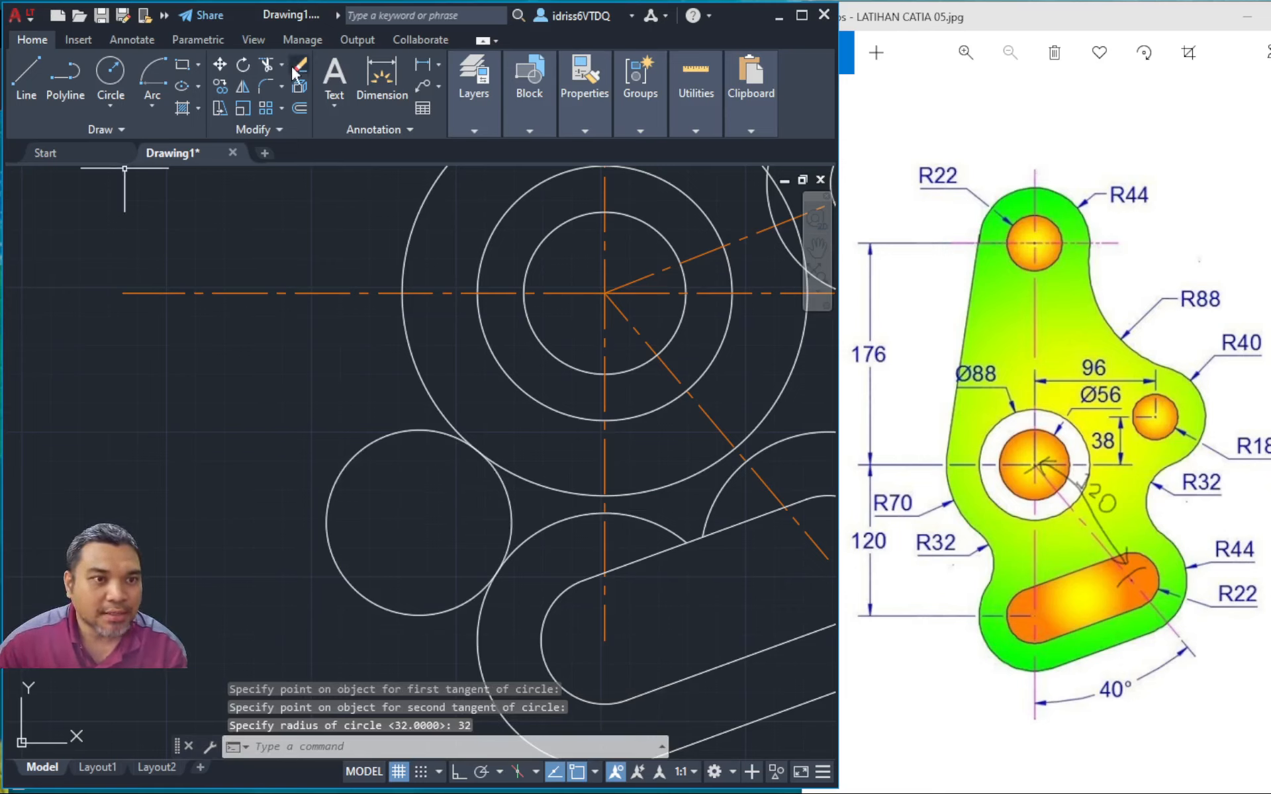
Trim the outer part of the left radius 32 circle, keeping the arc that blends the radius 70 and 44 contours
{"action": "left_click", "coordinate": [267, 66]}
{"action": "left_click", "coordinate": [347, 460]}
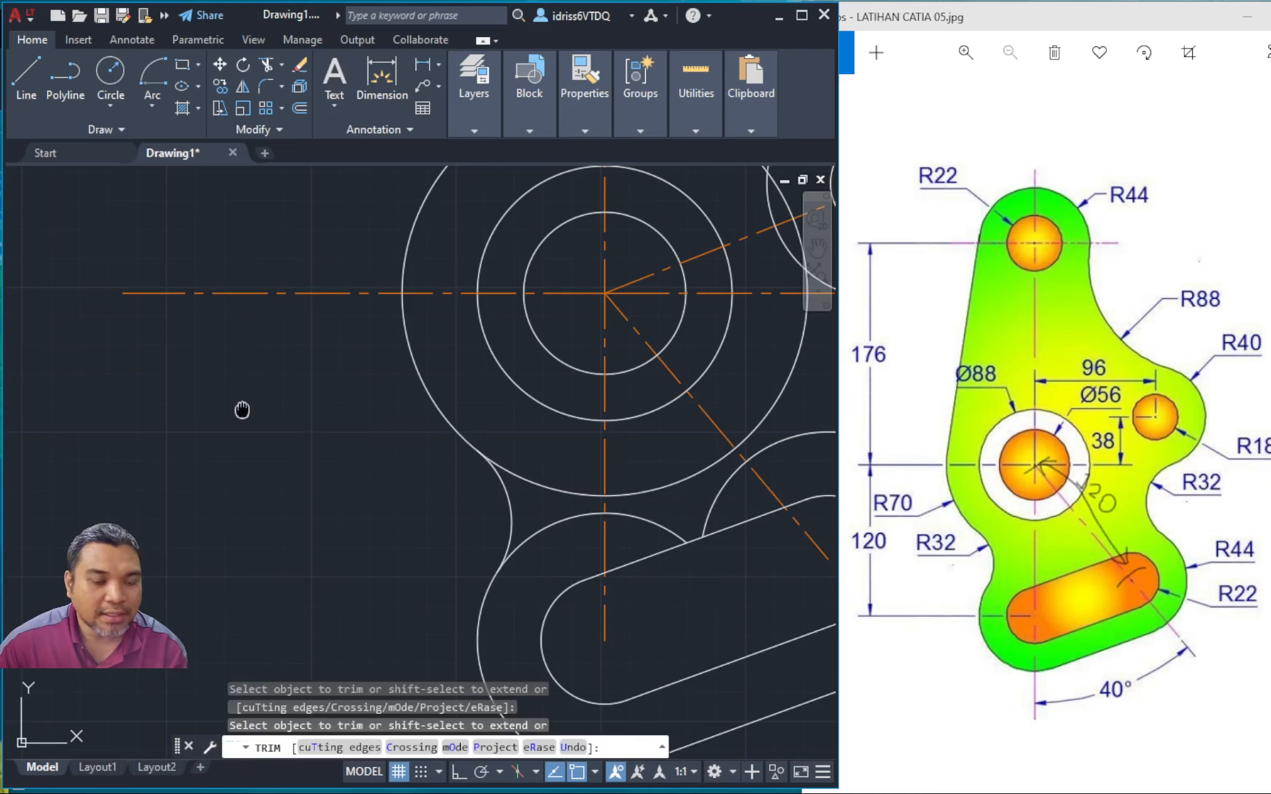
{"action": "mouse_move", "coordinate": [244, 409]}
{"action": "middle_mouse_down"}
{"action": "mouse_move", "coordinate": [249, 421]}
{"action": "mouse_move", "coordinate": [102, 406]}
{"action": "middle_mouse_up"}
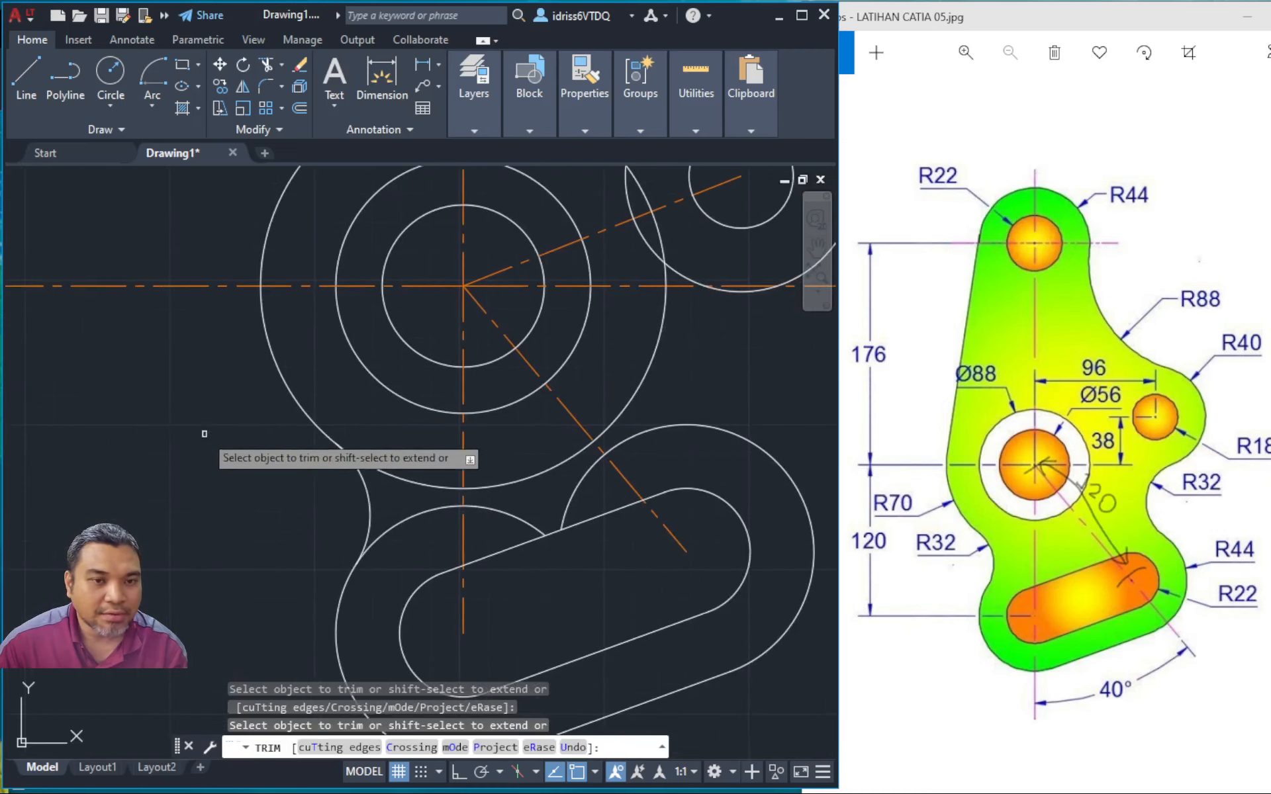
Turn off the centerline layer
{"action": "scroll", "coordinate": [206, 435], "scroll_direction": "down", "scroll_amount": 4}
{"action": "mouse_move", "coordinate": [169, 265]}
{"action": "middle_mouse_down"}
{"action": "mouse_move", "coordinate": [184, 300]}
{"action": "mouse_move", "coordinate": [382, 368]}
{"action": "middle_mouse_up"}
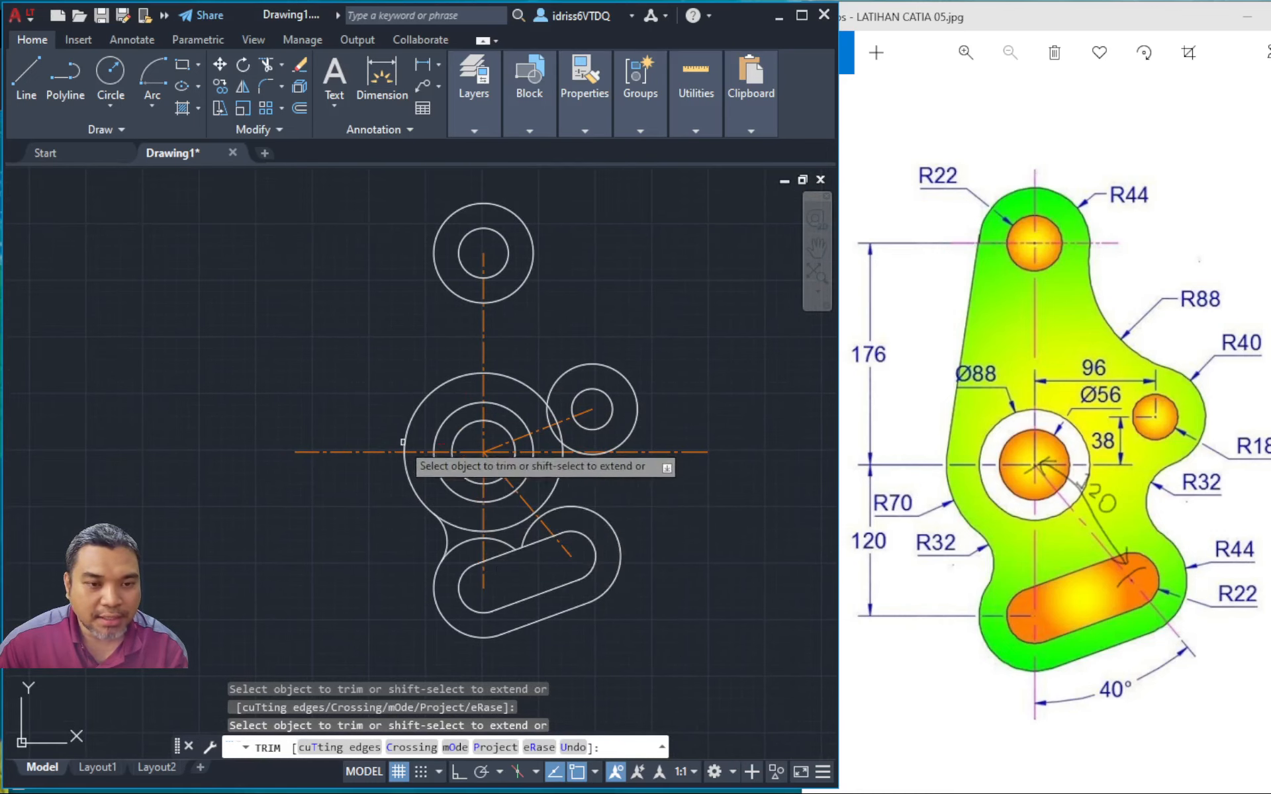
{"action": "scroll", "coordinate": [434, 376], "scroll_direction": "up", "scroll_amount": 4}
{"action": "mouse_move", "coordinate": [434, 374]}
{"action": "middle_mouse_down"}
{"action": "mouse_move", "coordinate": [419, 372]}
{"action": "mouse_move", "coordinate": [402, 253]}
{"action": "middle_mouse_up"}
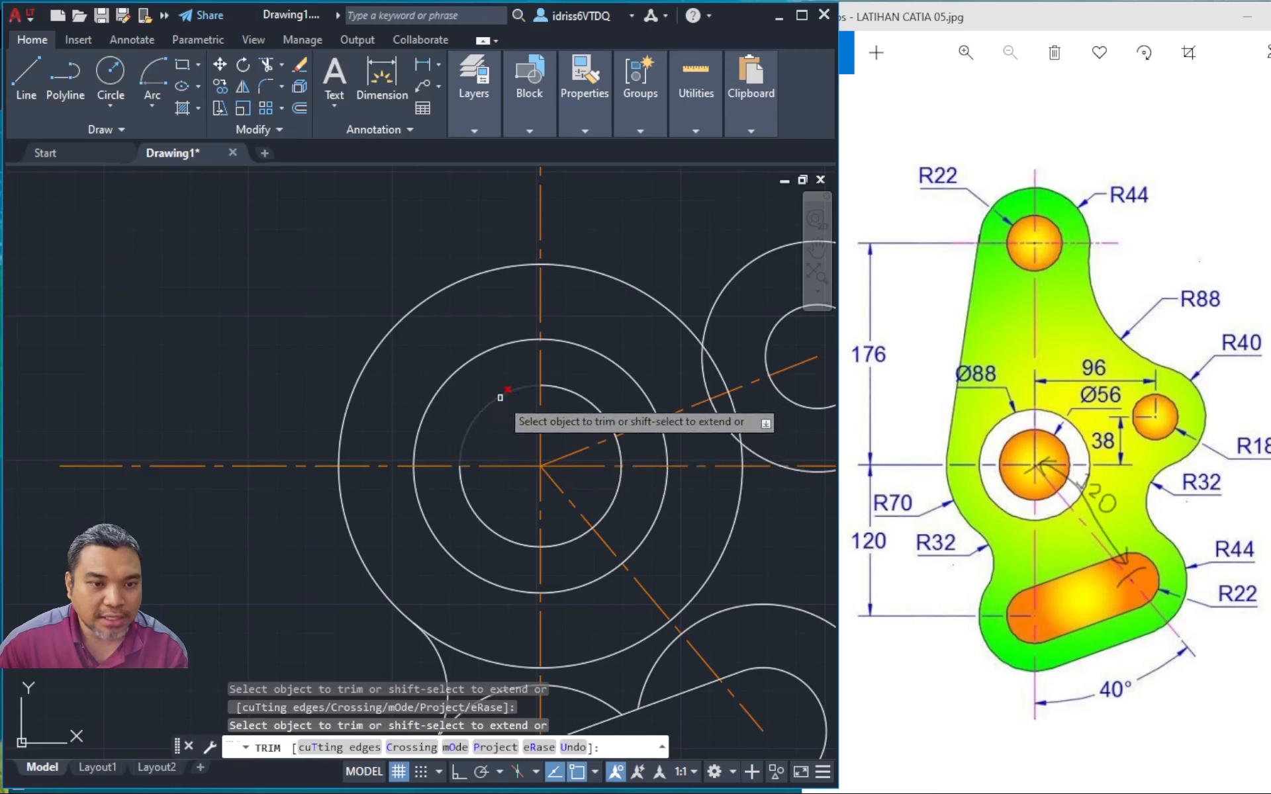
{"action": "left_click", "coordinate": [472, 128]}
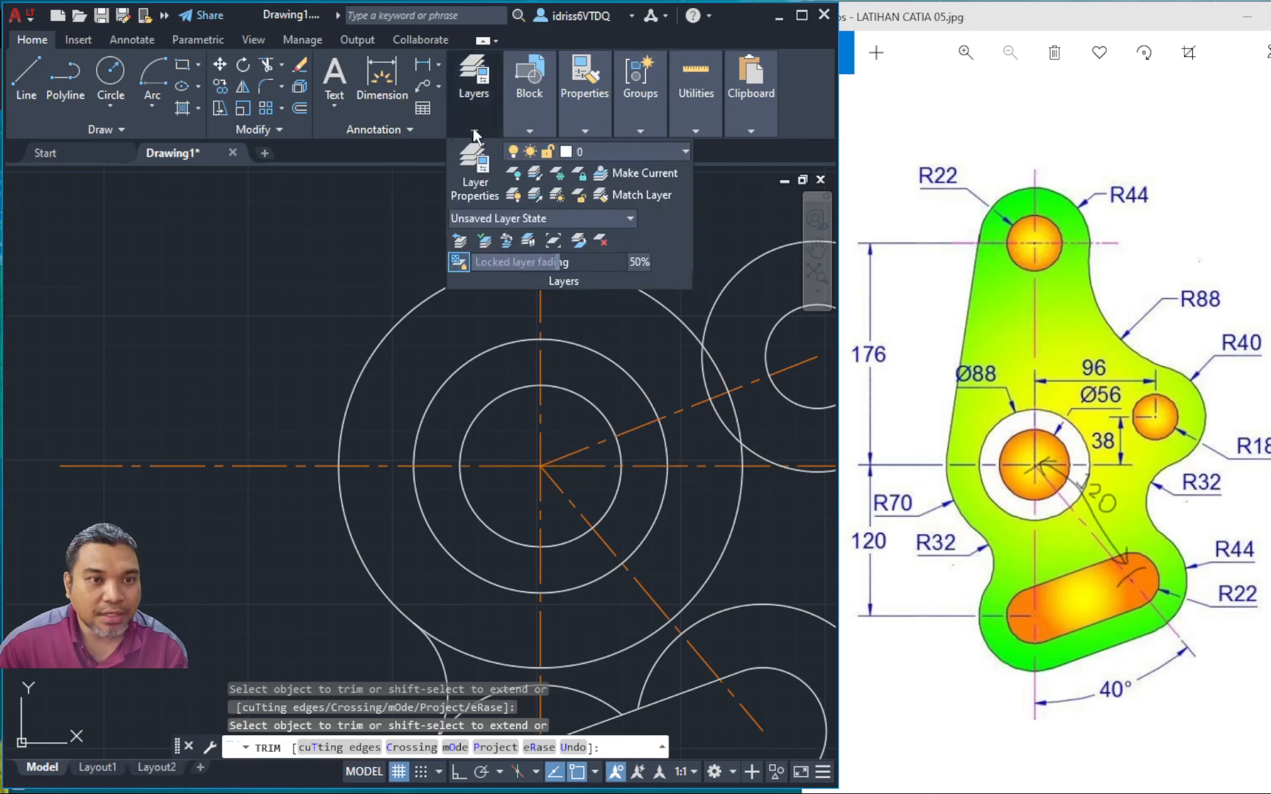
{"action": "left_click", "coordinate": [605, 155]}
{"action": "left_click", "coordinate": [517, 195]}
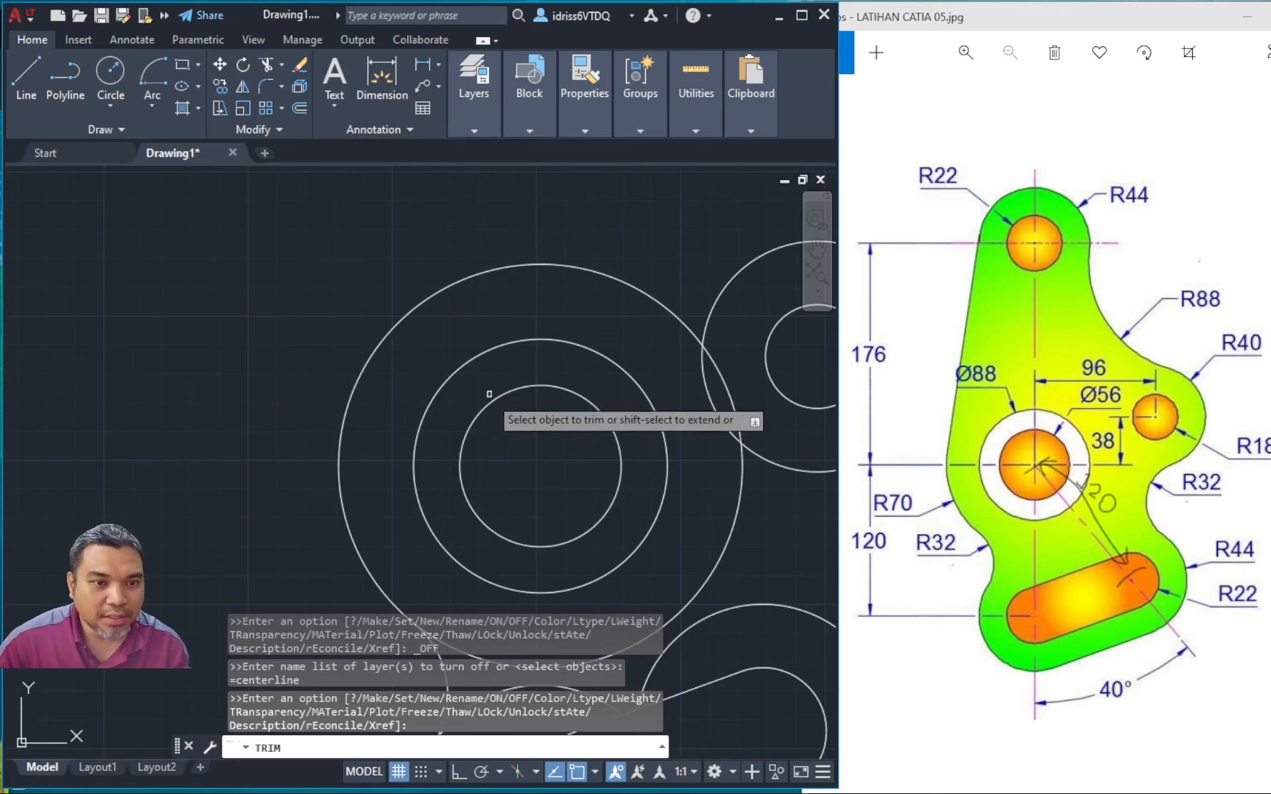
Disable the Center object snap and draw a line tangent to the left sides of the radius 70 circle and the upper radius 44 circle
{"action": "scroll", "coordinate": [242, 338], "scroll_direction": "down", "scroll_amount": 4}
{"action": "mouse_move", "coordinate": [258, 345]}
{"action": "middle_mouse_down"}
{"action": "mouse_move", "coordinate": [303, 392]}
{"action": "mouse_move", "coordinate": [311, 429]}
{"action": "middle_mouse_up"}
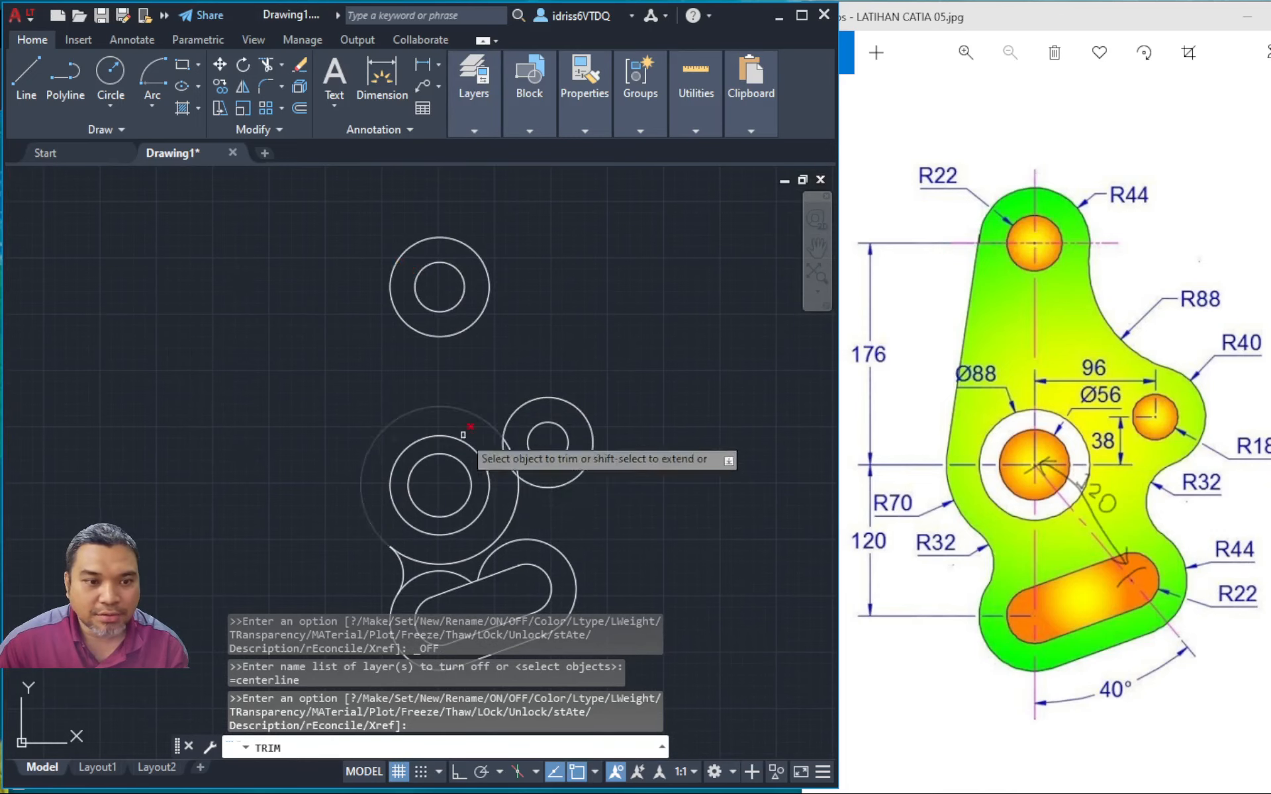
{"action": "scroll", "coordinate": [494, 394], "scroll_direction": "up", "scroll_amount": 4}
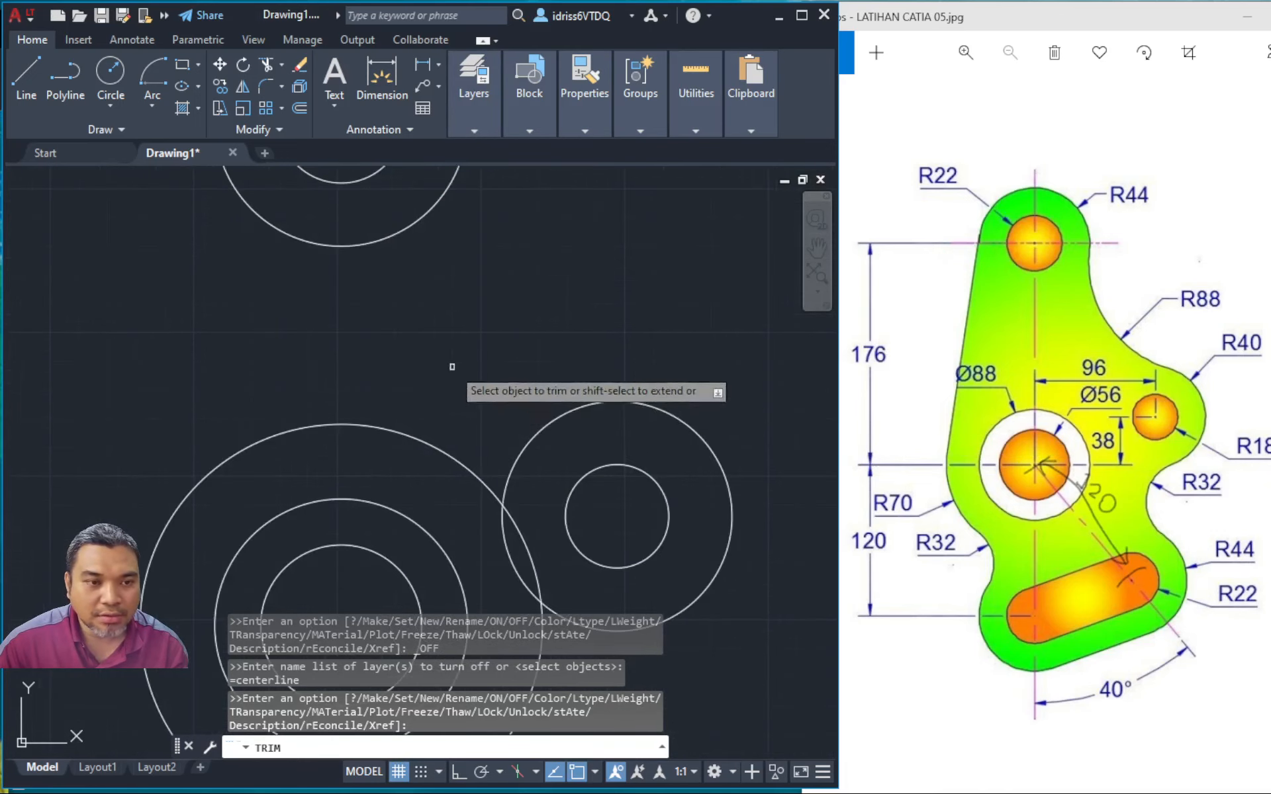
{"action": "middle_click_drag", "start_coordinate": [463, 301], "coordinate": [632, 447]}
{"action": "left_click", "coordinate": [25, 79]}
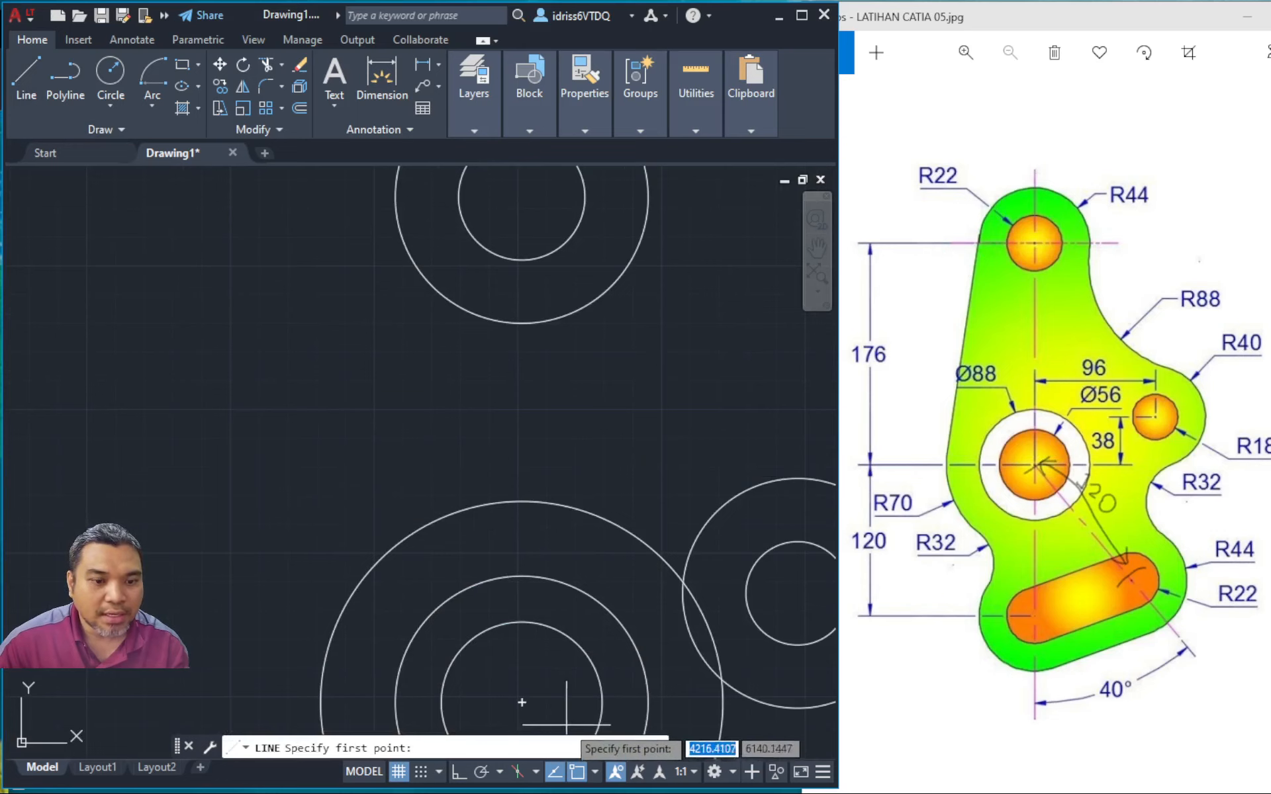
{"action": "left_click", "coordinate": [594, 779]}
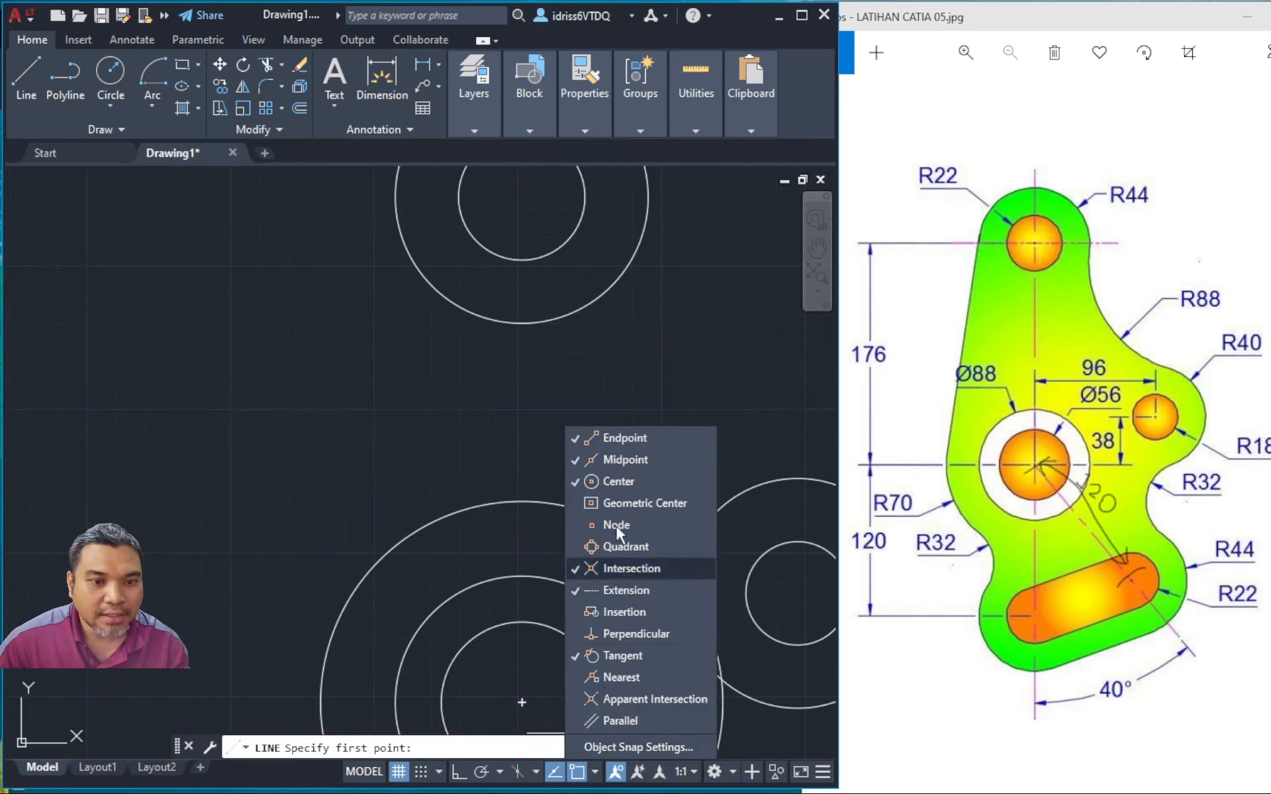
{"action": "left_click", "coordinate": [610, 478]}
{"action": "left_click", "coordinate": [212, 423]}
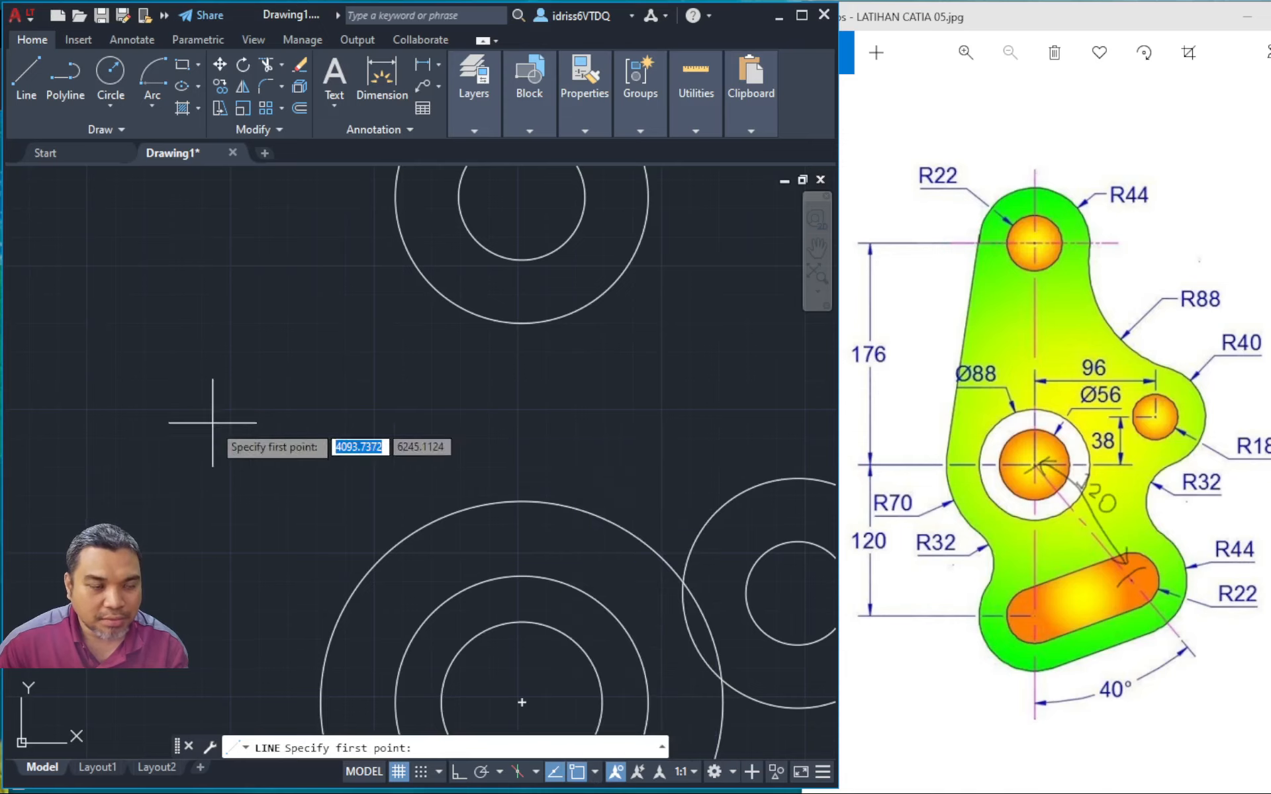
{"action": "left_click", "coordinate": [336, 625]}
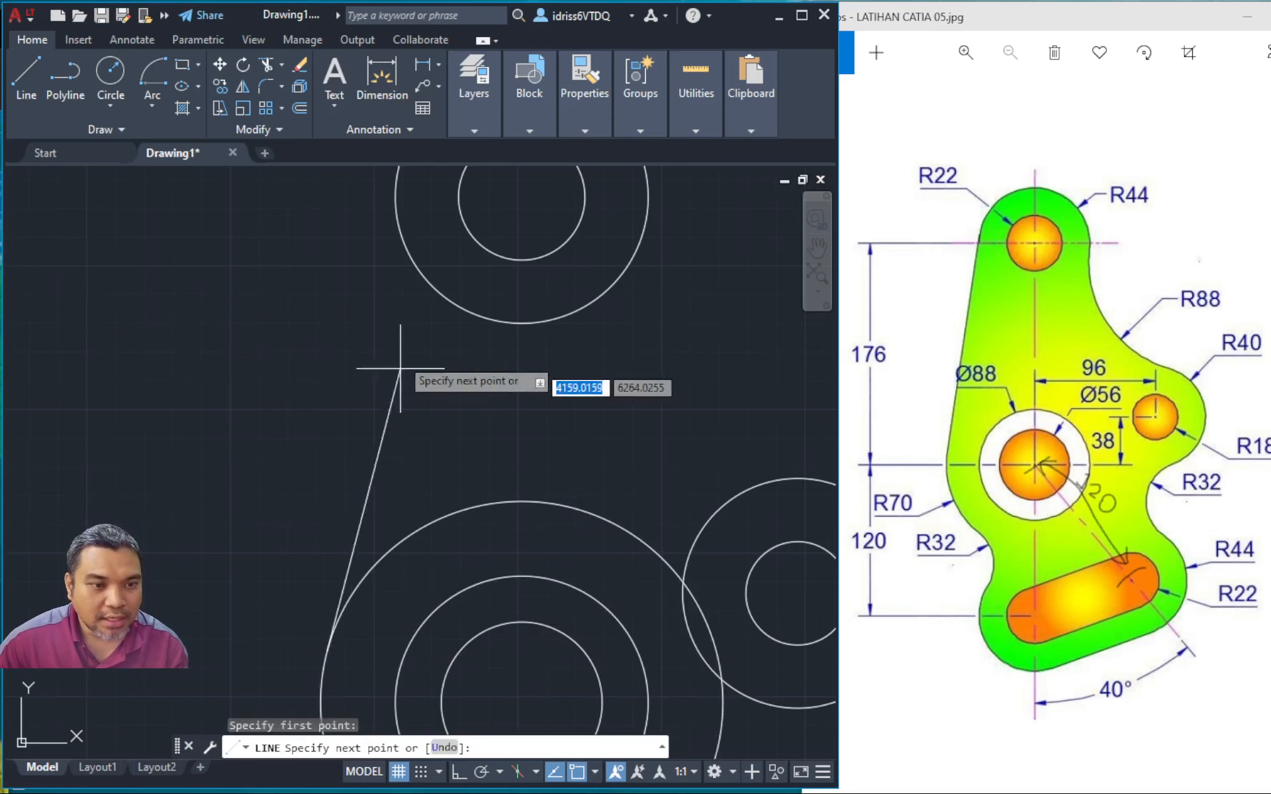
{"action": "left_click", "coordinate": [409, 255]}
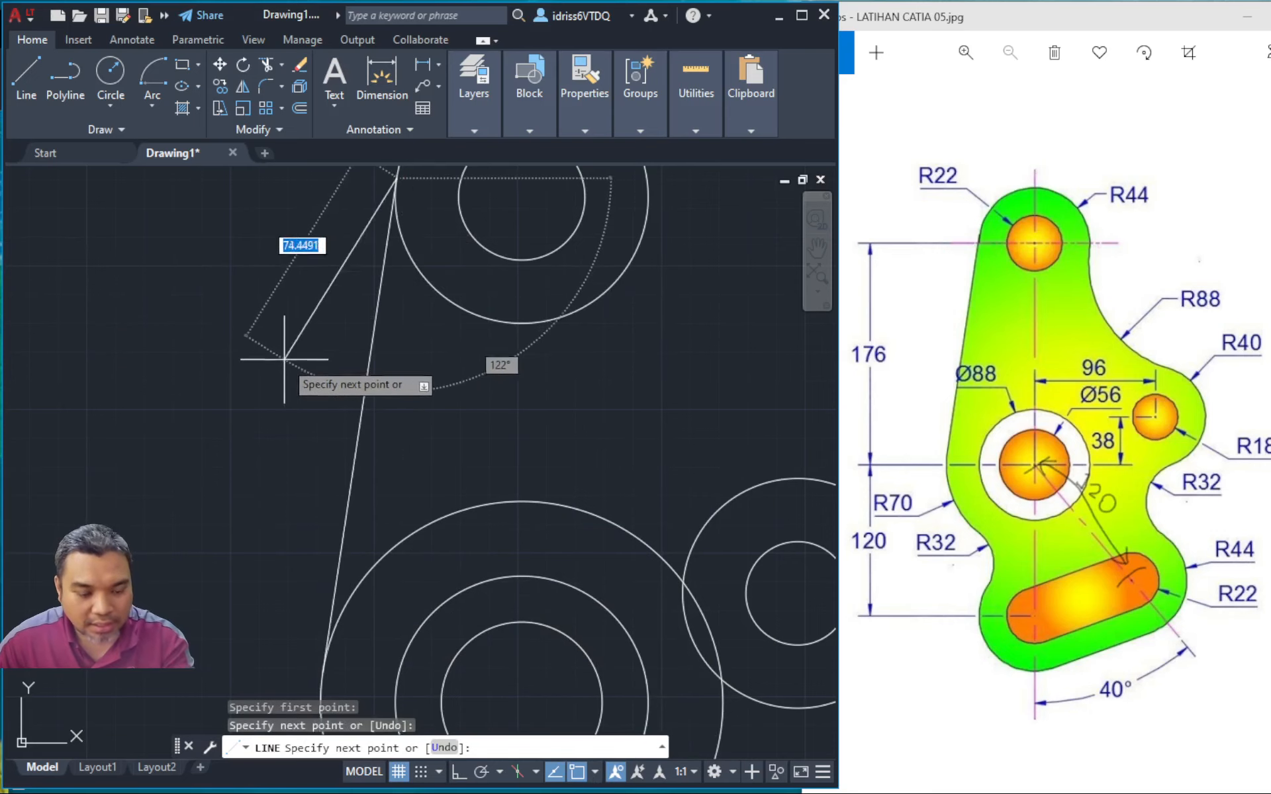
{"action": "key", "text": "Escape"}
{"action": "scroll", "coordinate": [229, 428], "scroll_direction": "down", "scroll_amount": 4}
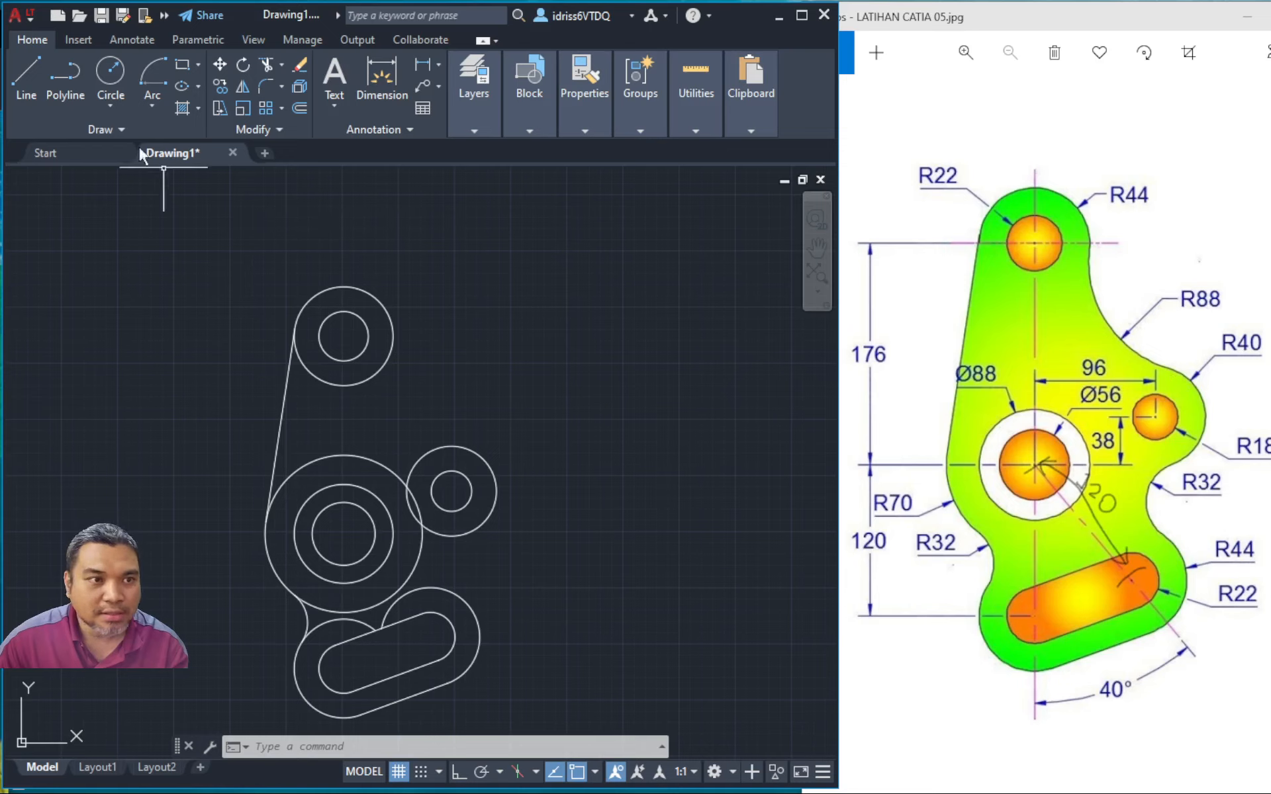
Draw a radius 88 Tan, Tan, Radius circle touching the upper radius 44 circle's right side and the top of the radius 40 circle
{"action": "left_click", "coordinate": [107, 106]}
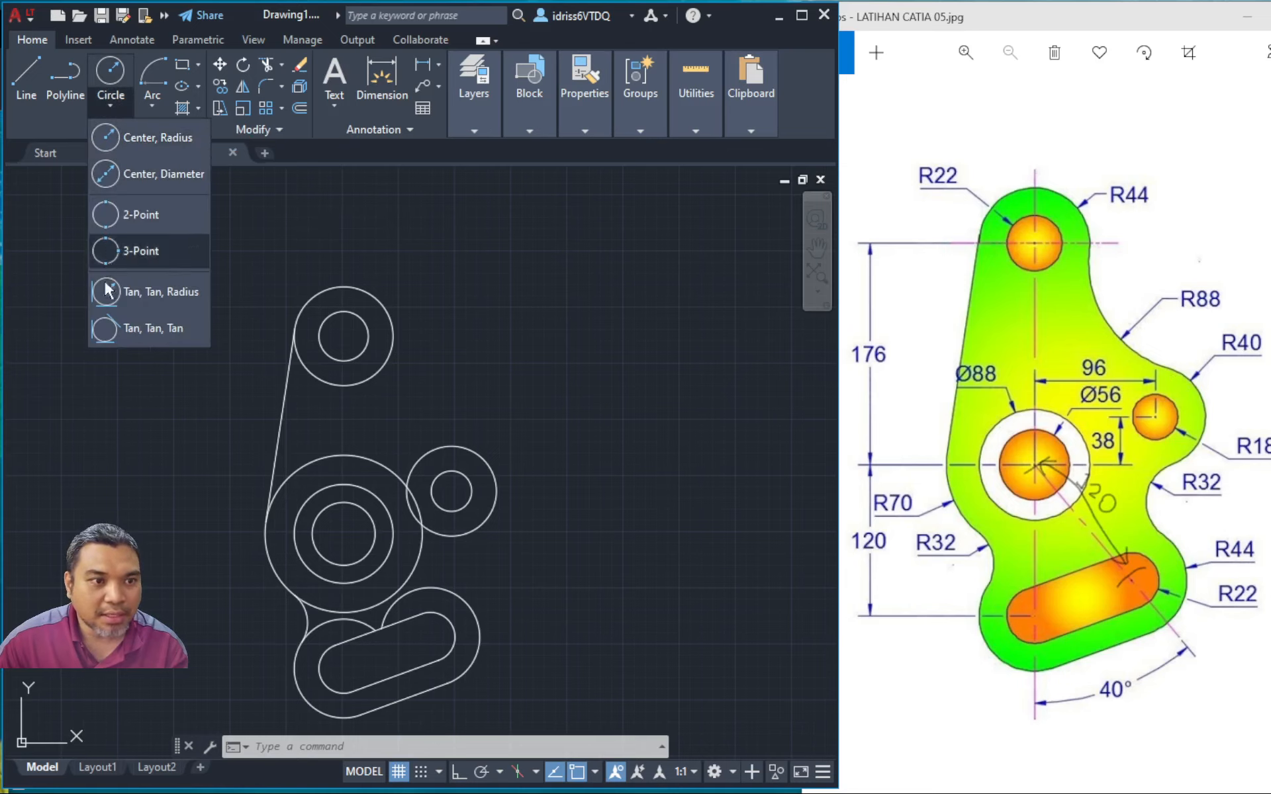
{"action": "left_click", "coordinate": [109, 295]}
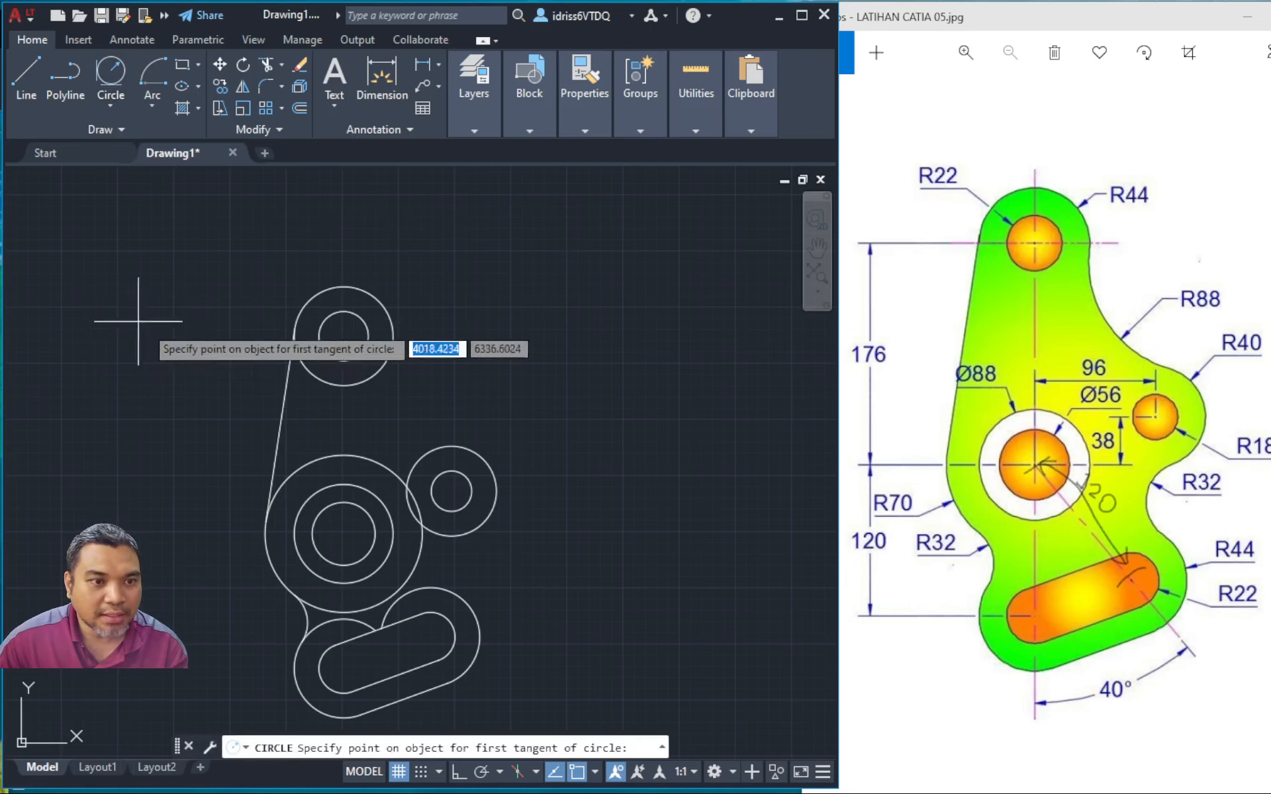
{"action": "left_click", "coordinate": [393, 333]}
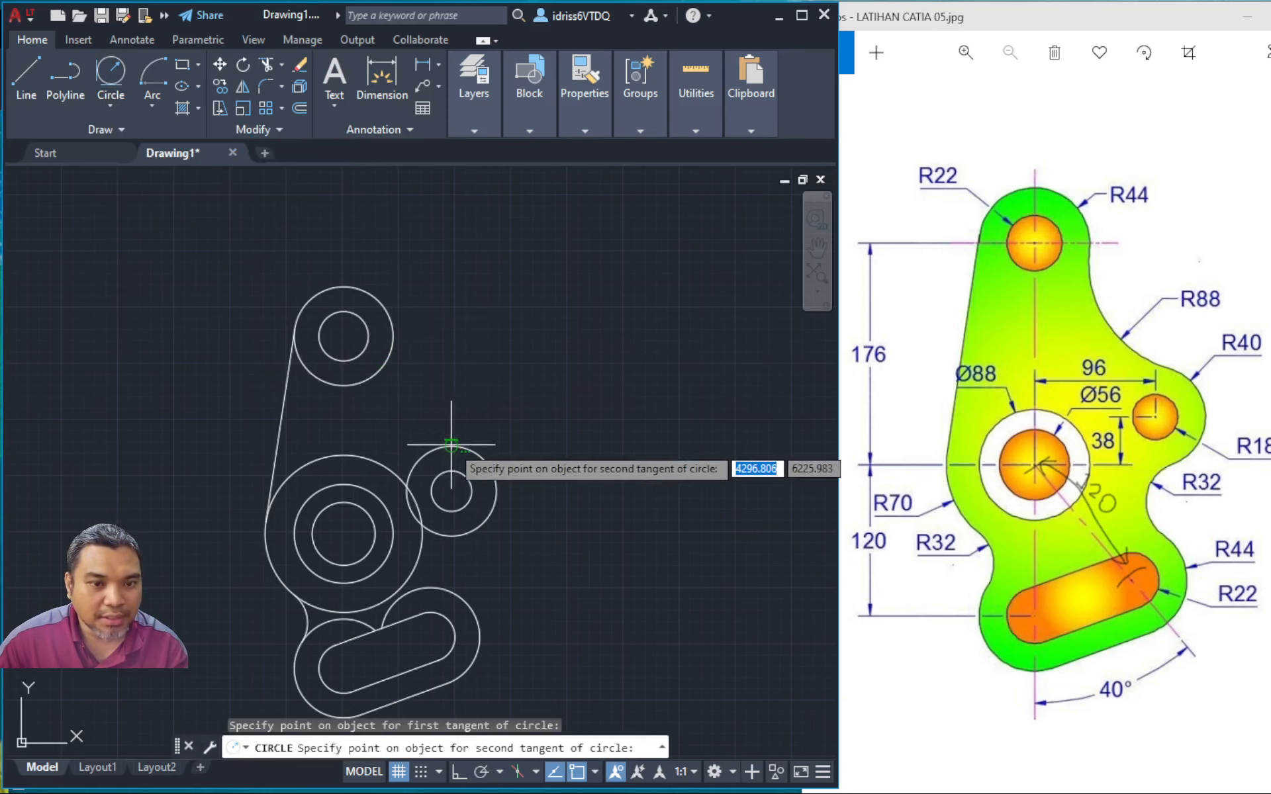
{"action": "left_click", "coordinate": [451, 445]}
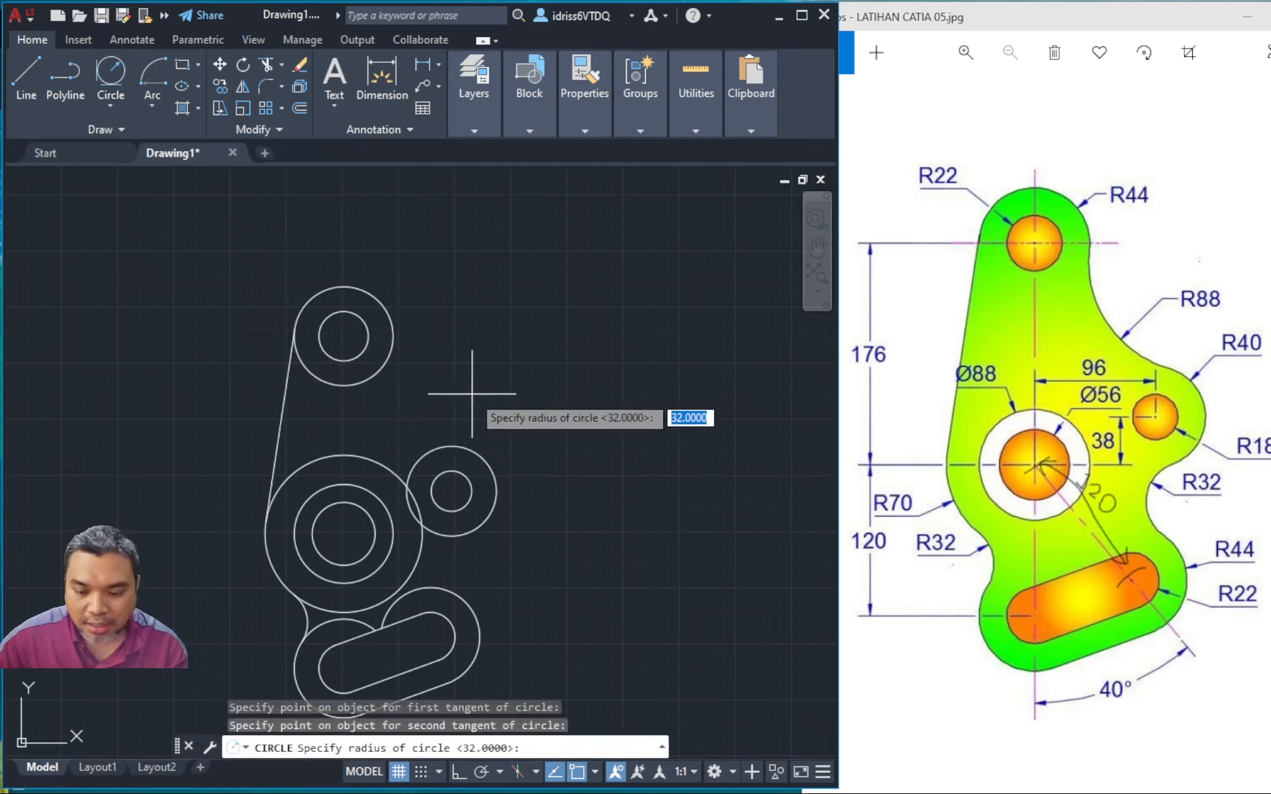
{"action": "key", "text": "Return"}
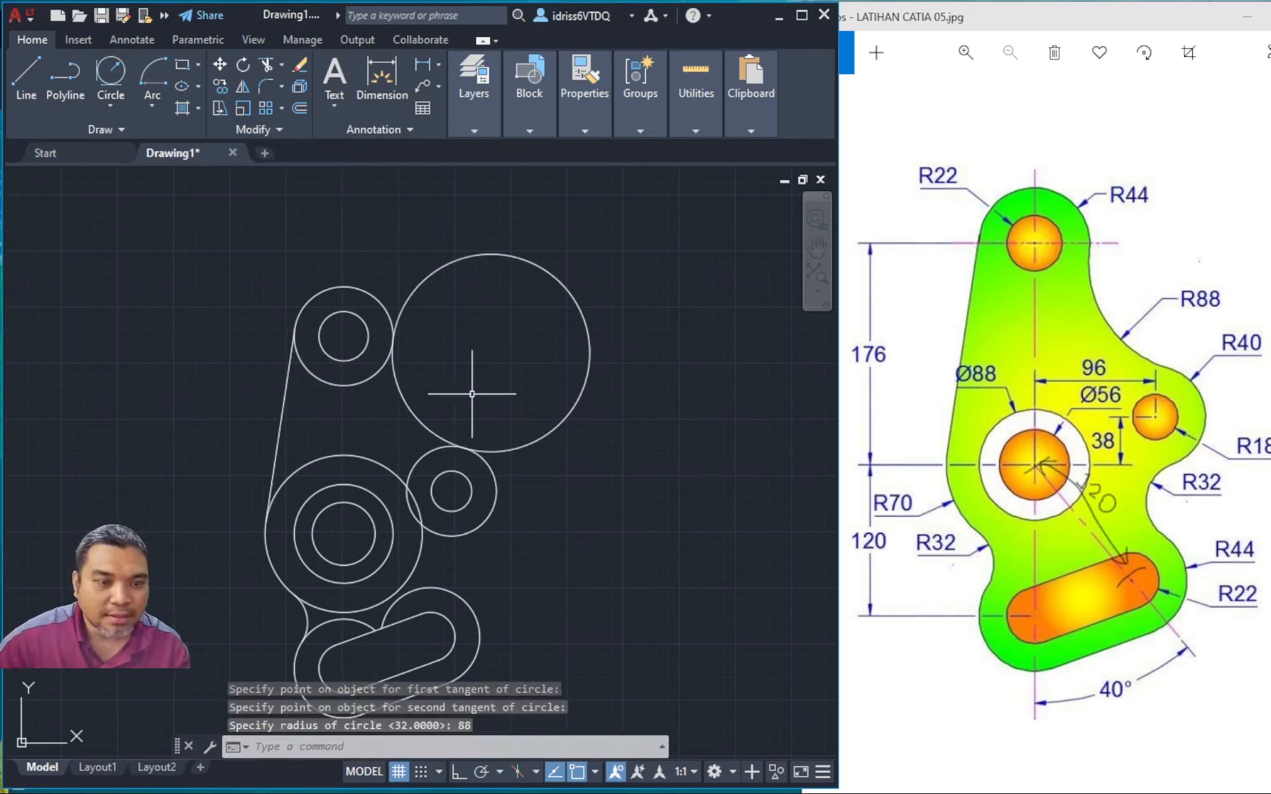
Trim the outer part of the radius 88 circle, keeping the concave arc between the upper and right bosses
{"action": "left_click", "coordinate": [264, 68]}
{"action": "left_click", "coordinate": [455, 260]}
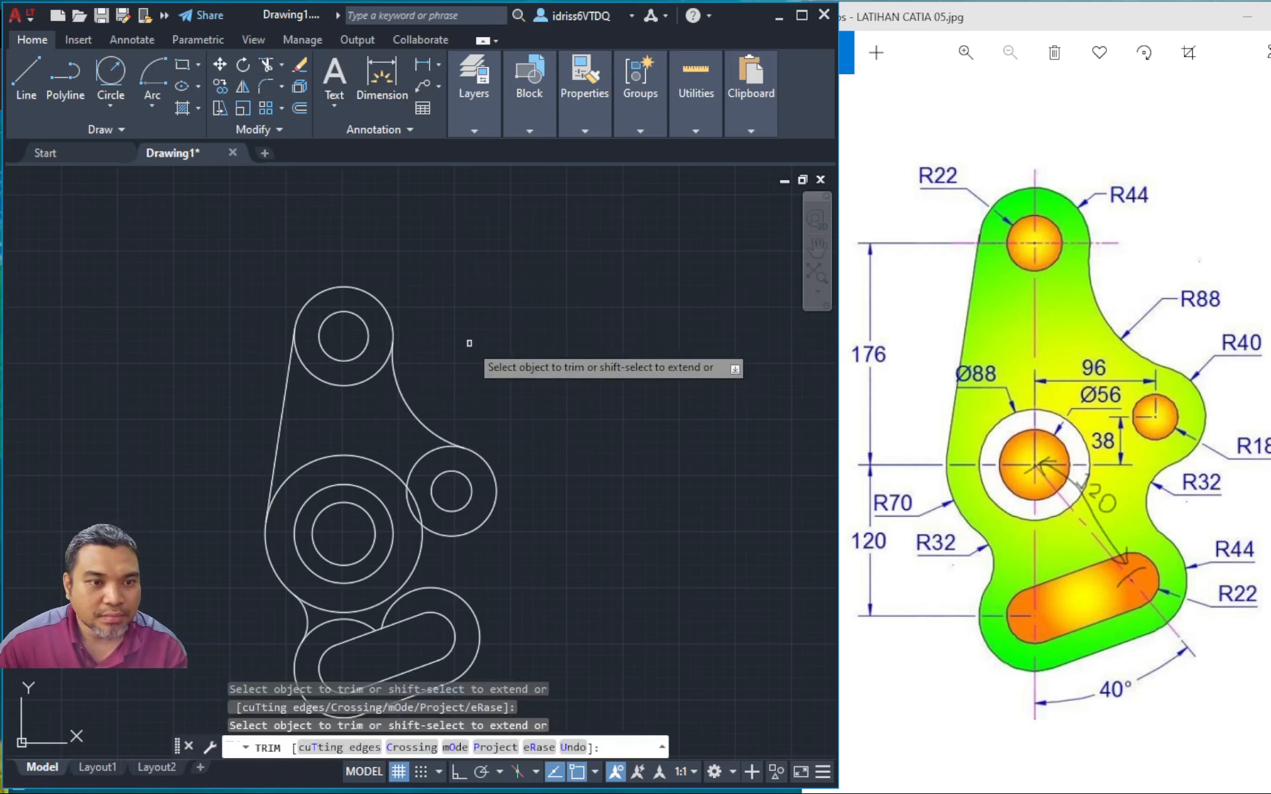
{"action": "middle_click_drag", "start_coordinate": [469, 343], "coordinate": [563, 274]}
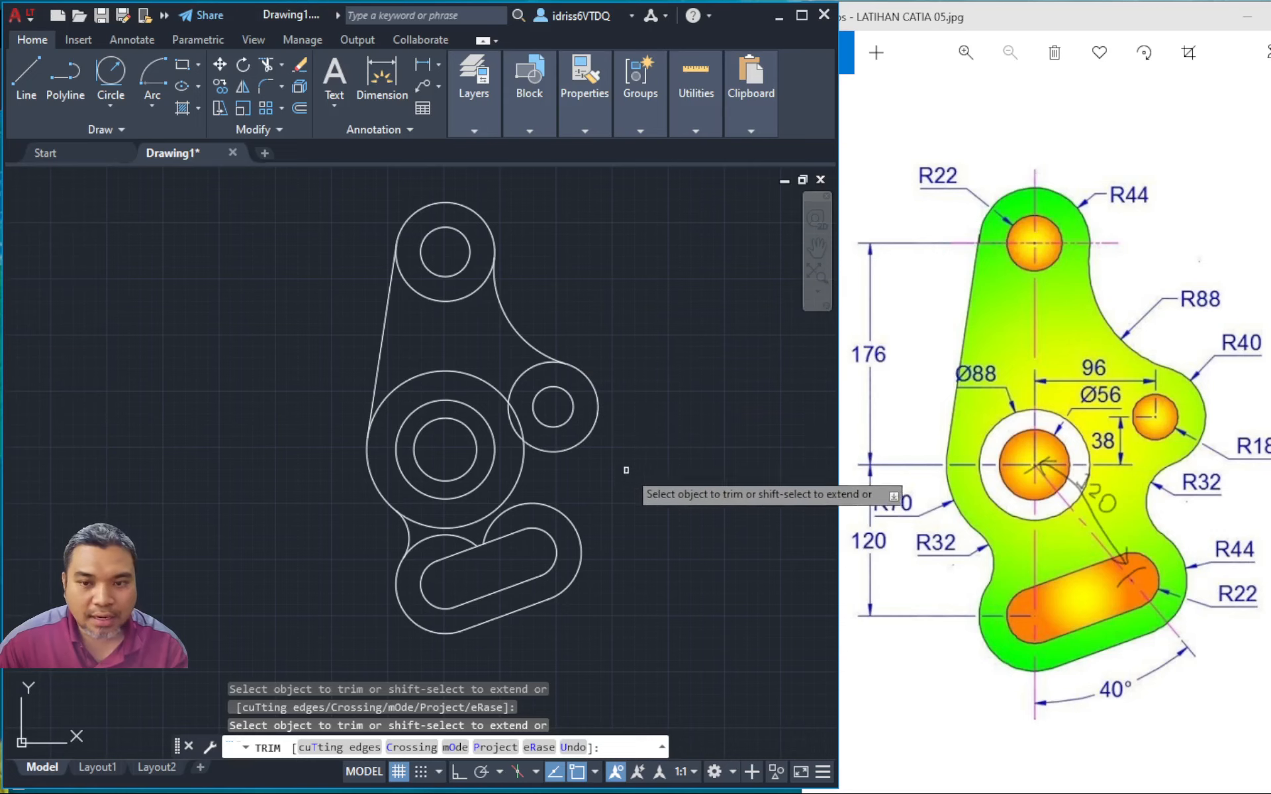
Draw a radius 32 Tan, Tan, Radius circle touching the radius 40 circle's underside and the lower-right radius 44 arc
{"action": "scroll", "coordinate": [613, 487], "scroll_direction": "down", "scroll_amount": 2}
{"action": "scroll", "coordinate": [613, 487], "scroll_direction": "up", "scroll_amount": 5}
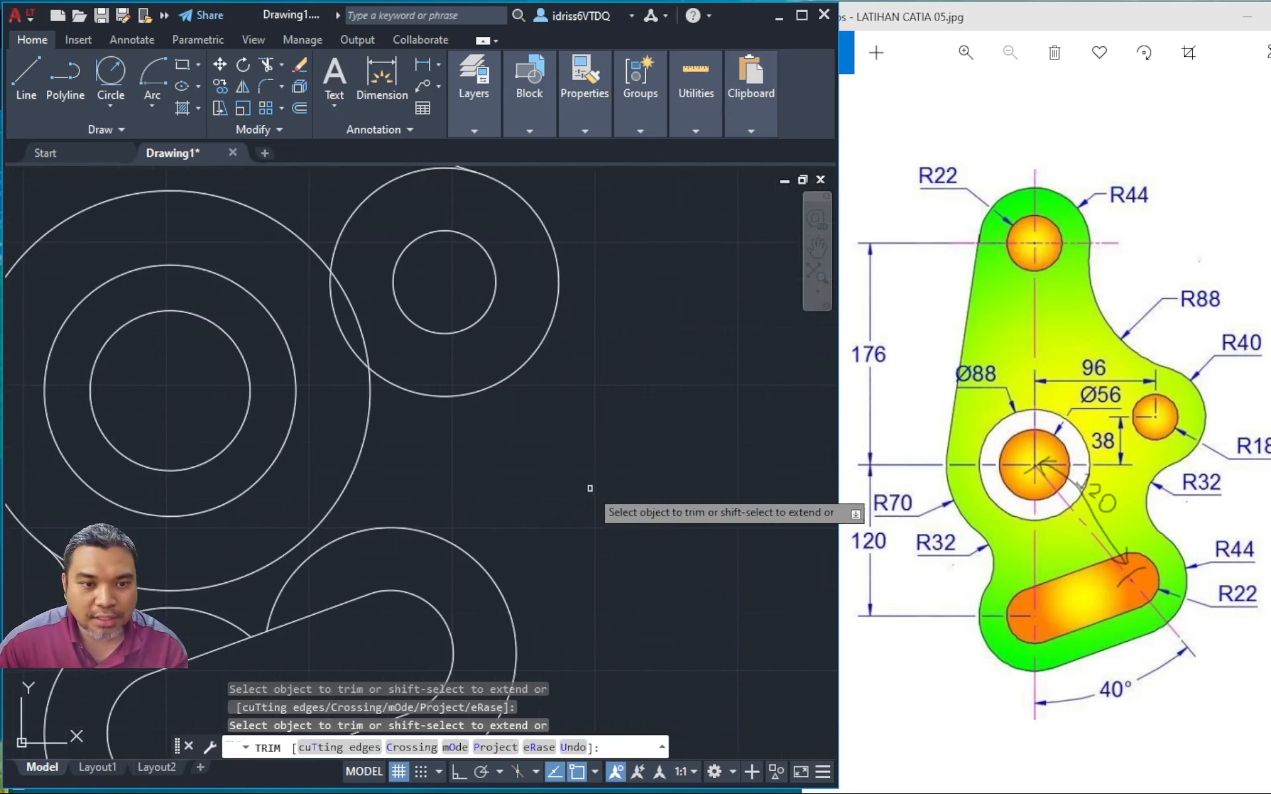
{"action": "left_click", "coordinate": [111, 73]}
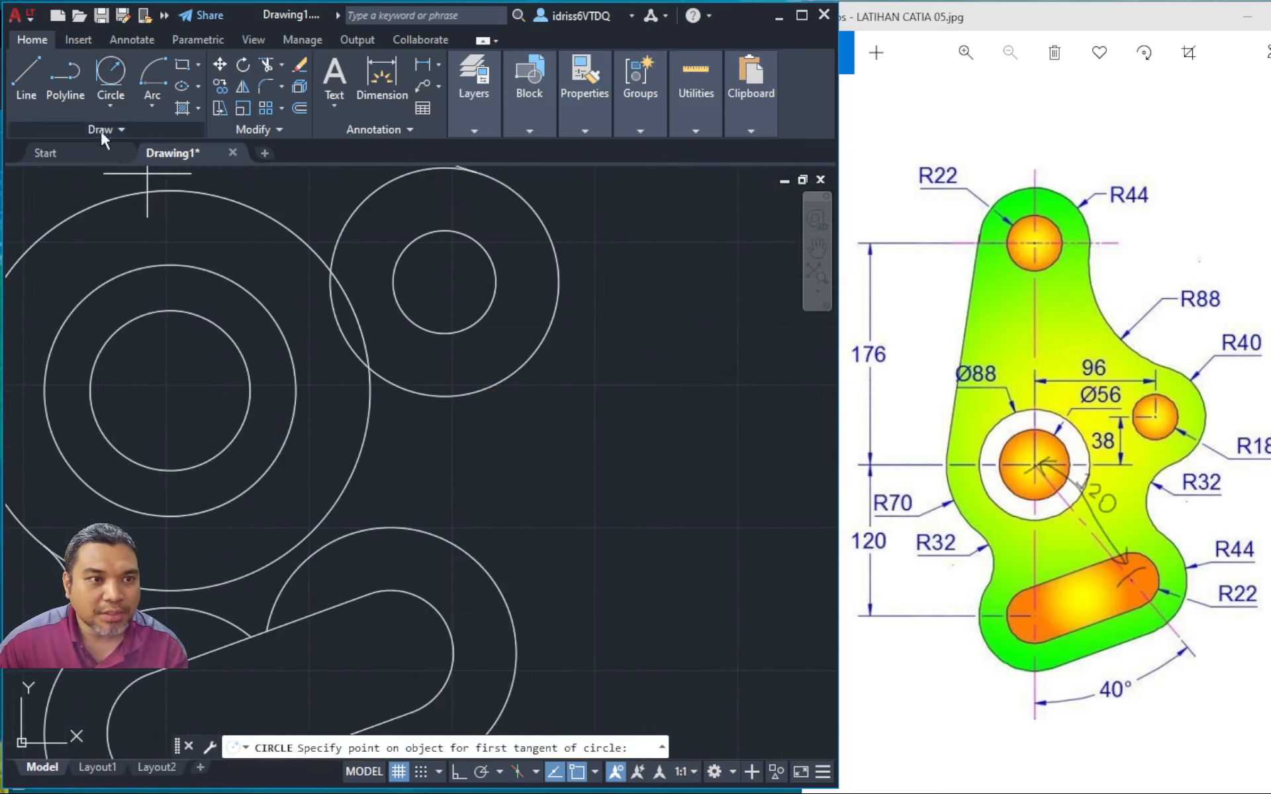
{"action": "left_click", "coordinate": [509, 373]}
{"action": "left_click", "coordinate": [476, 562]}
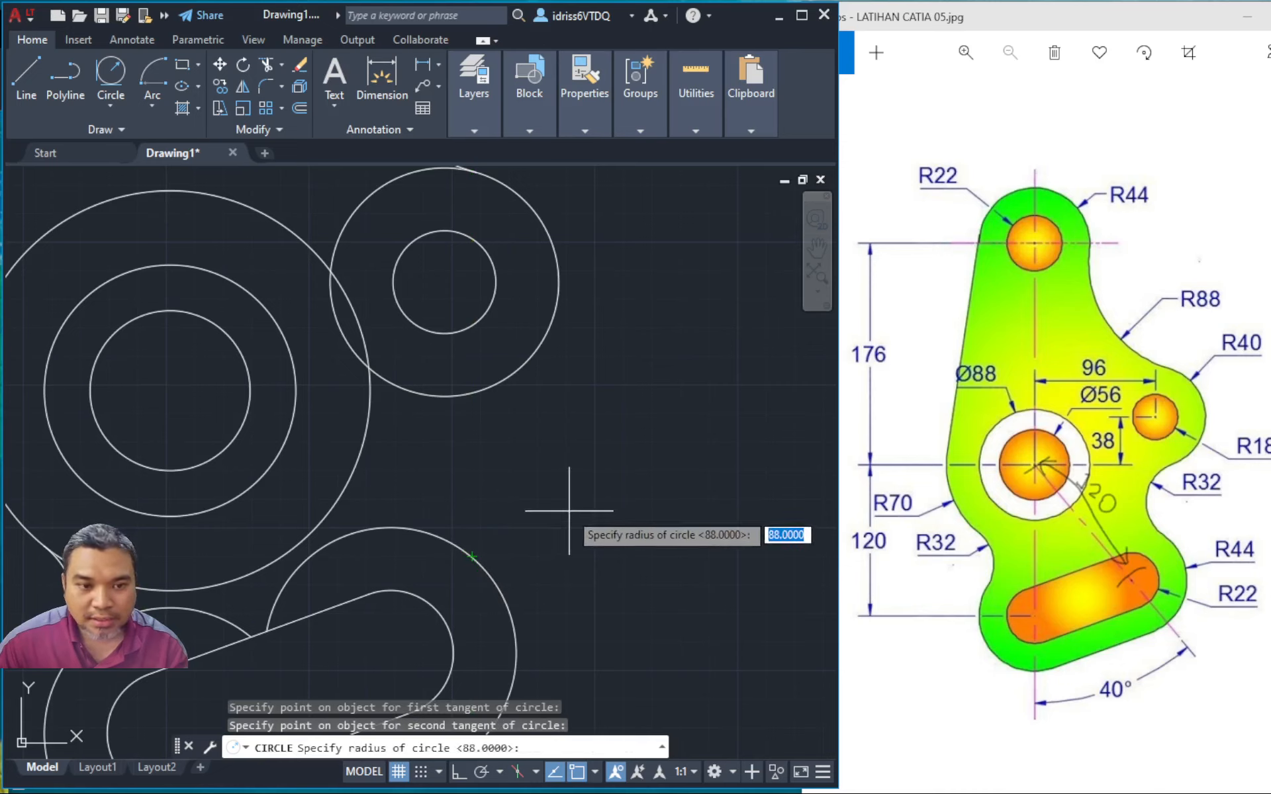
{"action": "type", "text": "32"}
{"action": "key", "text": "Return"}
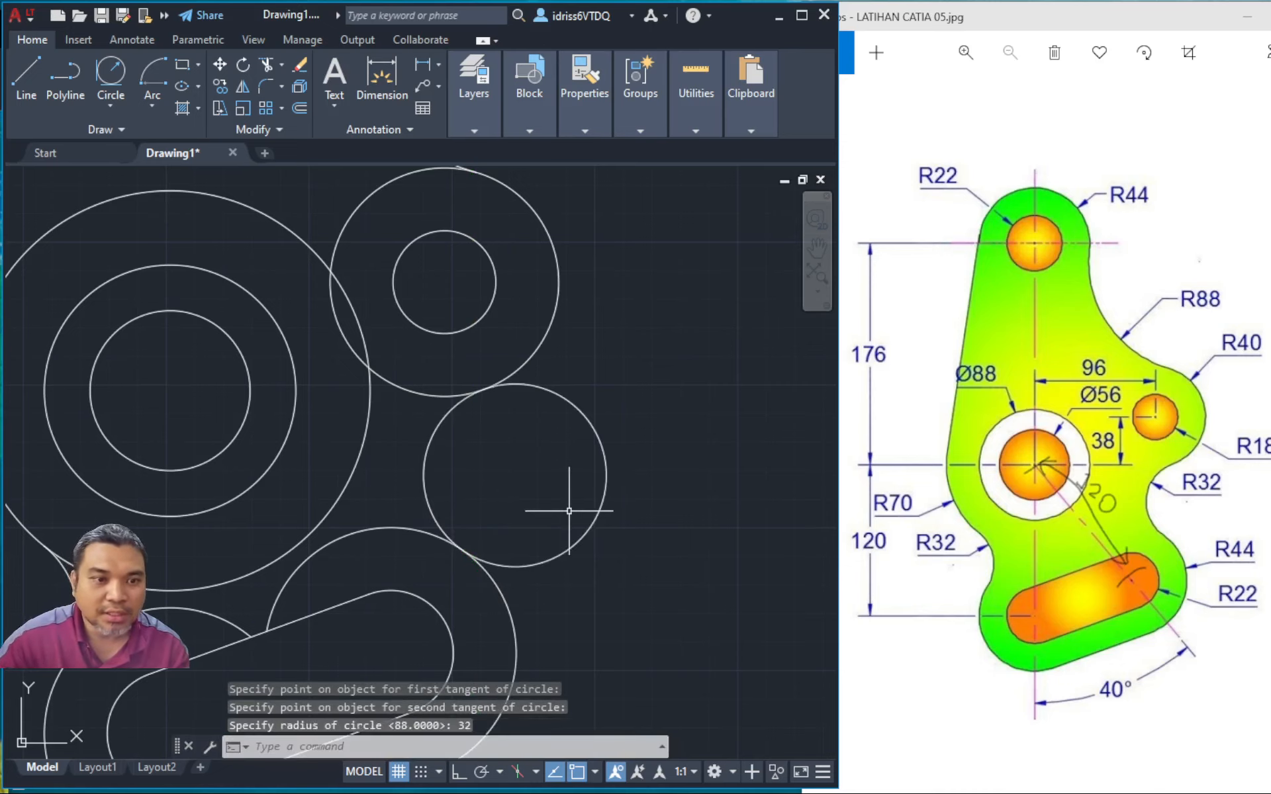
Trim the outer part of the right radius 32 circle, keeping the concave arc between the right boss and the slot contour
{"action": "left_click", "coordinate": [265, 64]}
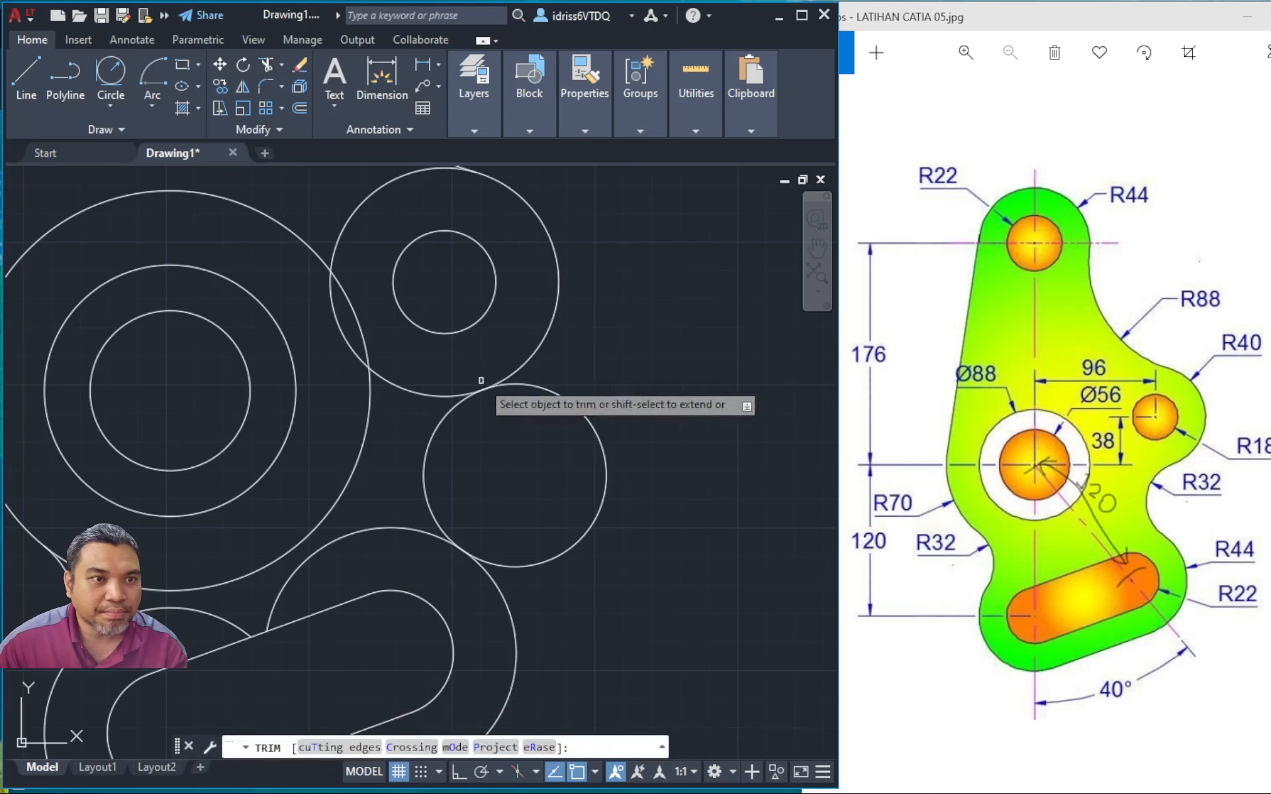
{"action": "scroll", "coordinate": [572, 407], "scroll_direction": "down", "scroll_amount": 2}
{"action": "left_click", "coordinate": [574, 409]}
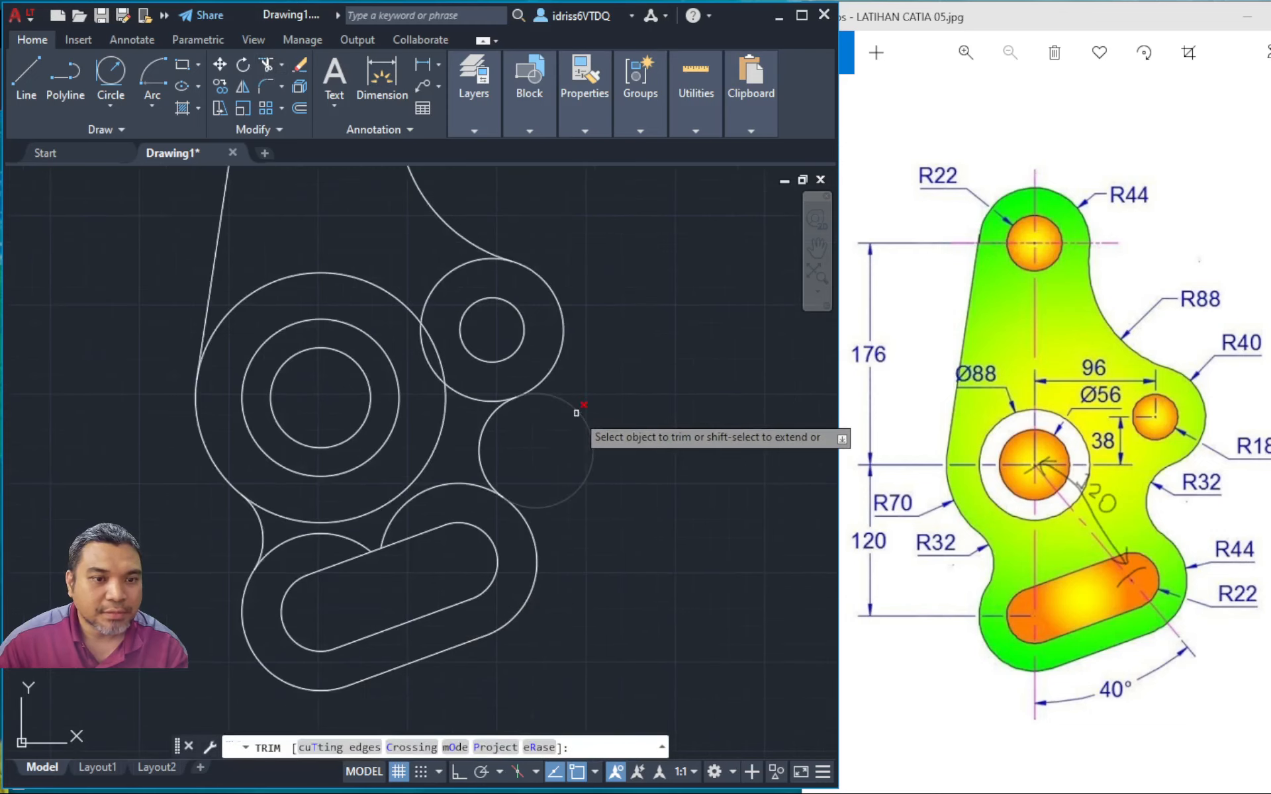
{"action": "scroll", "coordinate": [603, 417], "scroll_direction": "up", "scroll_amount": 2}
{"action": "middle_click_drag", "start_coordinate": [603, 417], "coordinate": [805, 515]}
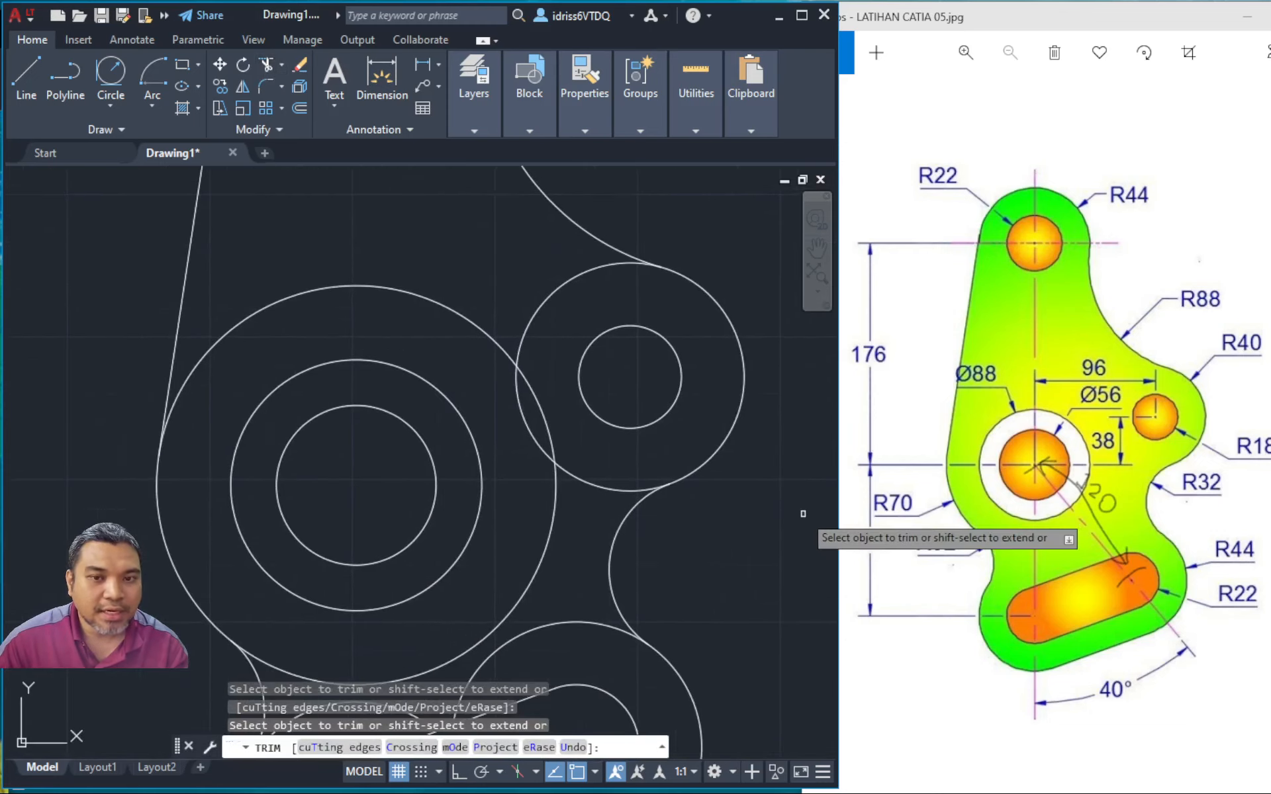
{"action": "scroll", "coordinate": [798, 523], "scroll_direction": "down", "scroll_amount": 3}
{"action": "middle_click_drag", "start_coordinate": [604, 473], "coordinate": [428, 422]}
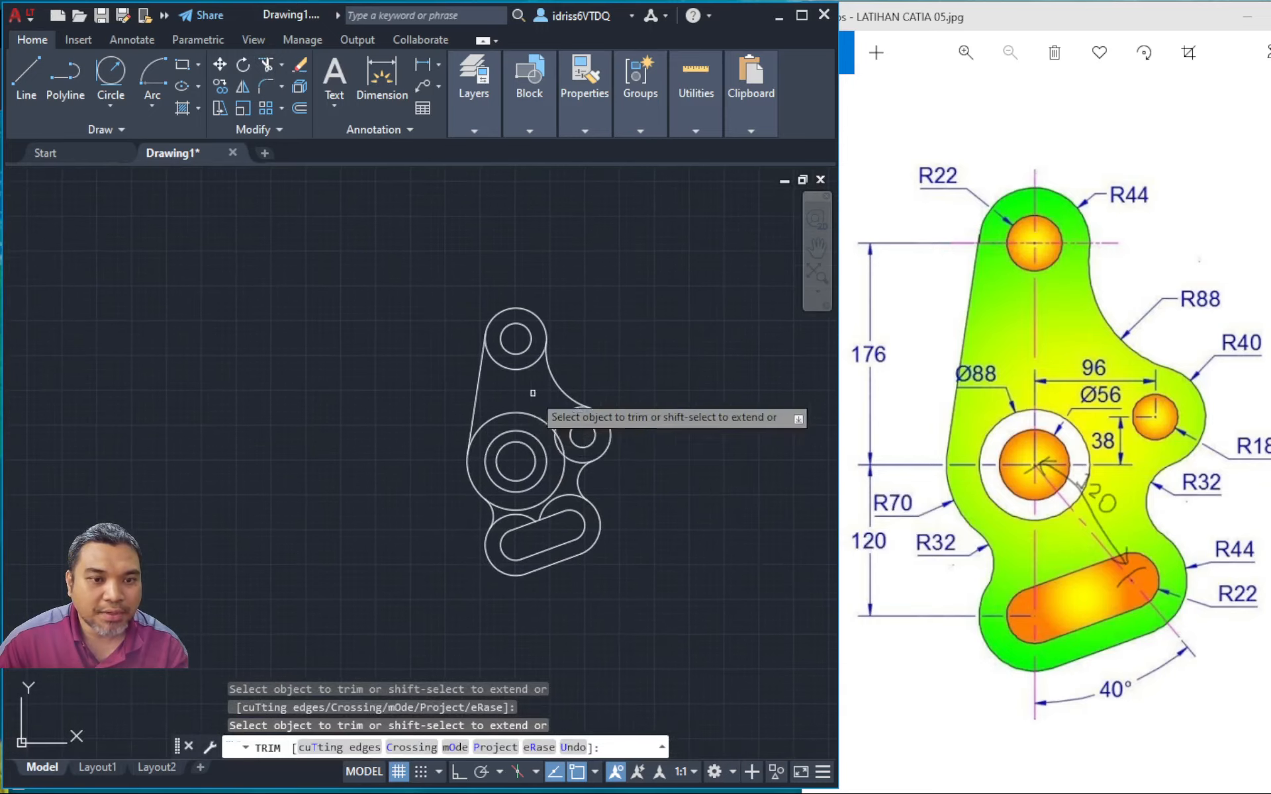
Trim away the portions of the radius 70 and radius 40 circles lying inside the plate's outer contour
{"action": "scroll", "coordinate": [561, 416], "scroll_direction": "up", "scroll_amount": 3}
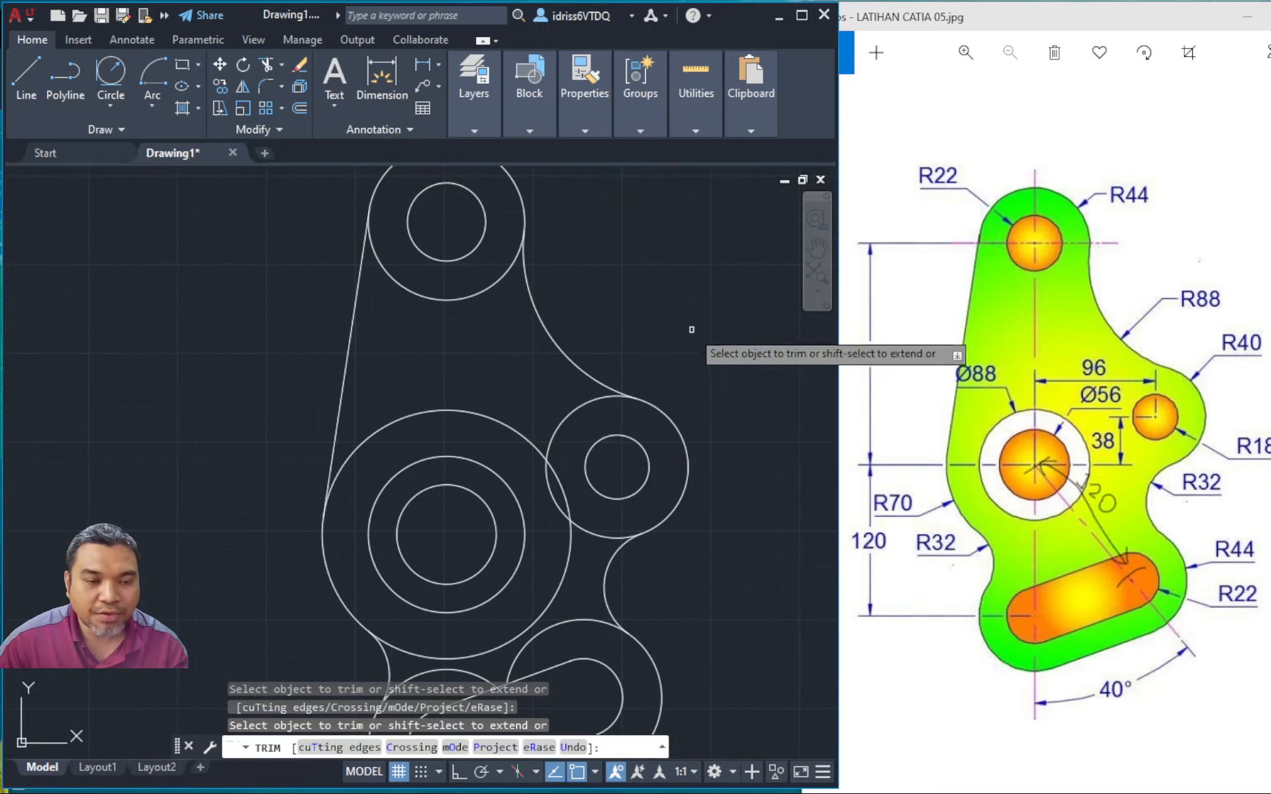
{"action": "left_click", "coordinate": [474, 413]}
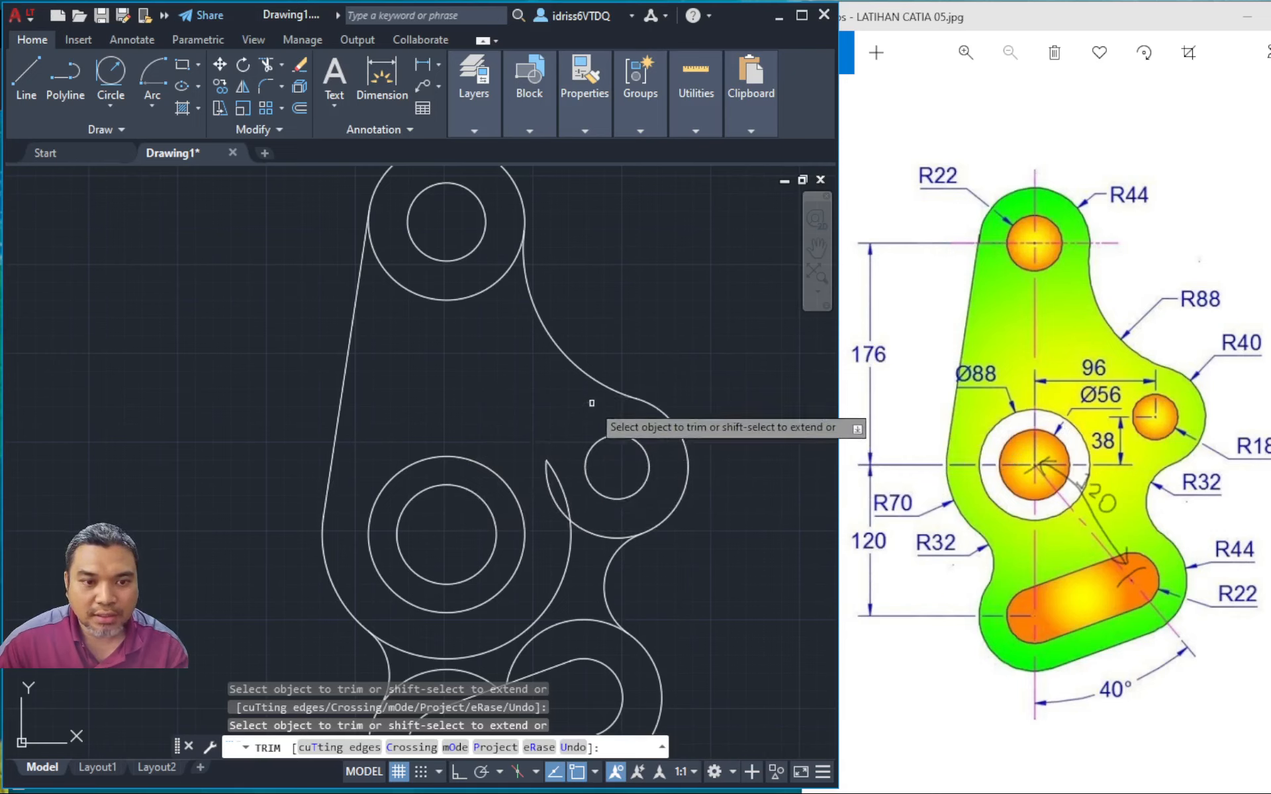
{"action": "left_click", "coordinate": [558, 486]}
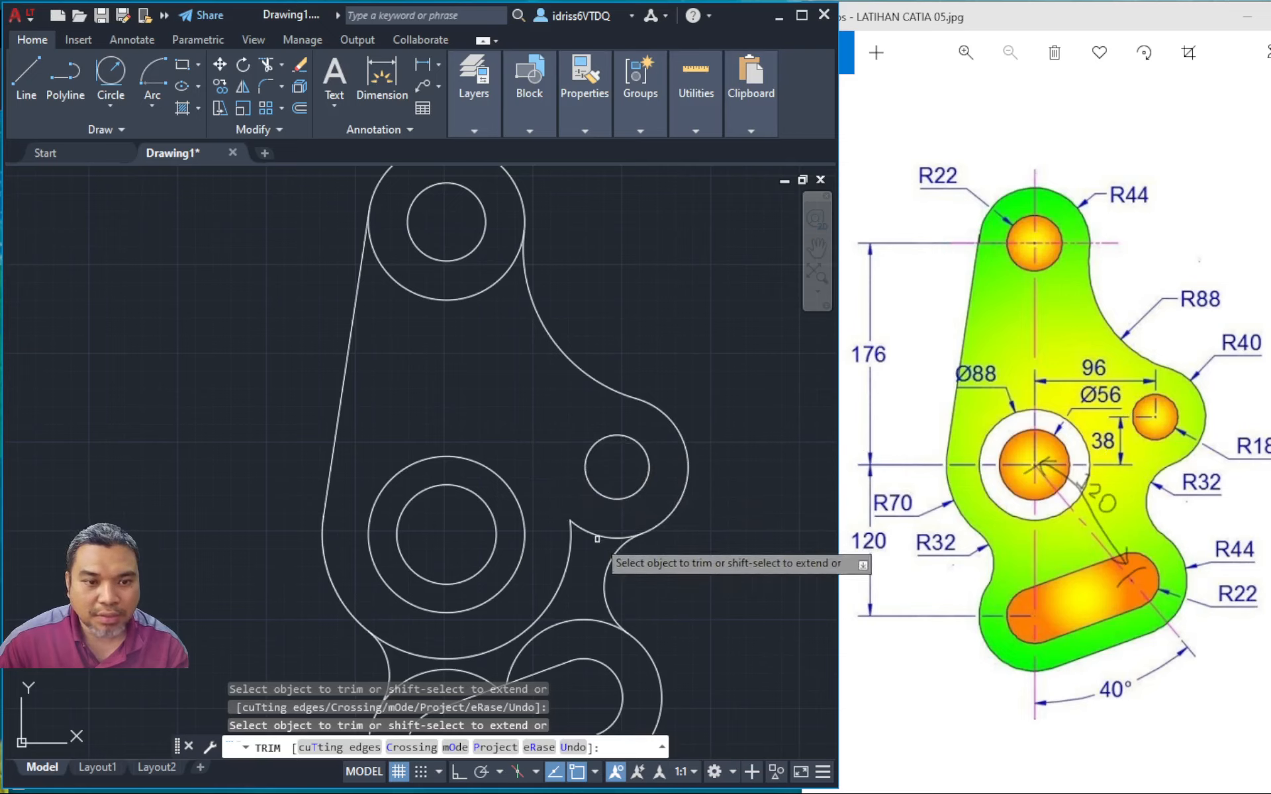
{"action": "left_click", "coordinate": [600, 538]}
{"action": "key", "text": "Return"}
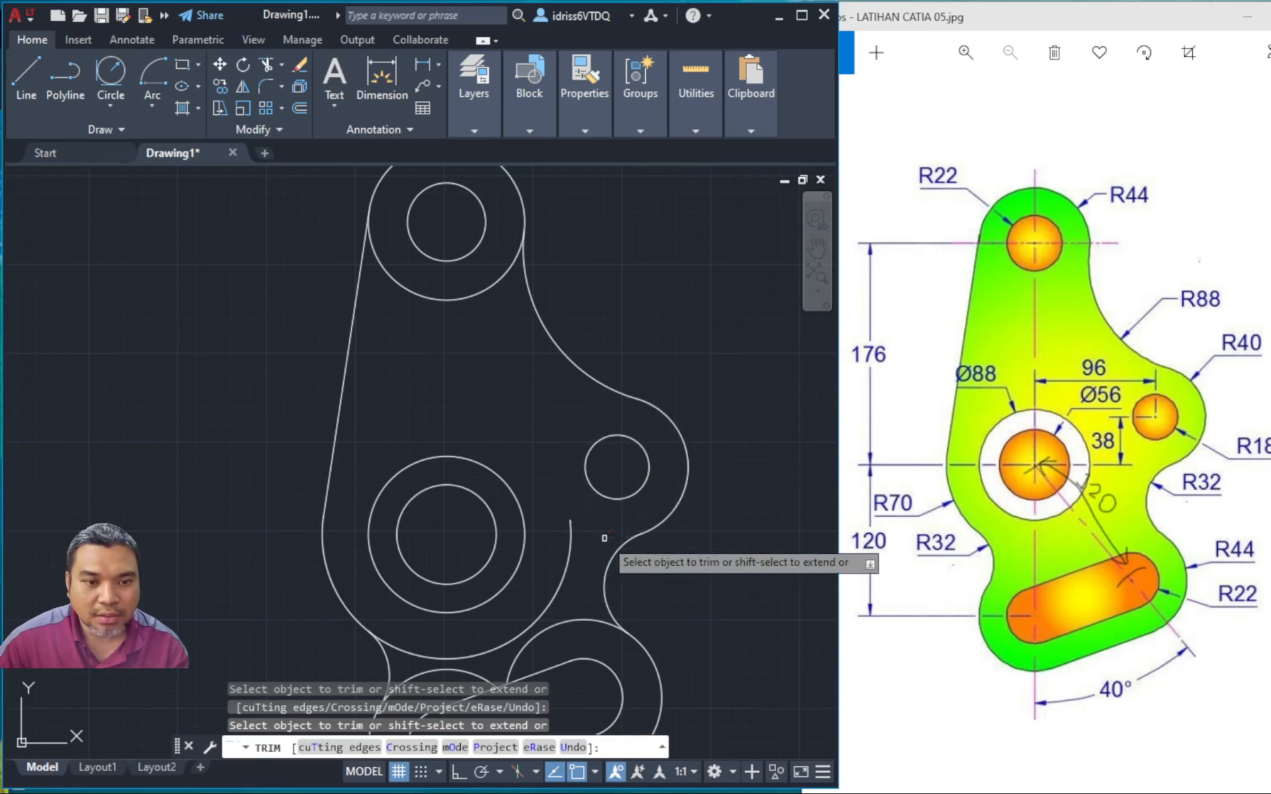
{"action": "left_click", "coordinate": [571, 541]}
Trim the inner parts of the two radius 44 arcs above the slot, leaving only the plate's outer contour there
{"action": "mouse_move", "coordinate": [556, 534]}
{"action": "middle_mouse_down"}
{"action": "mouse_move", "coordinate": [593, 427]}
{"action": "mouse_move", "coordinate": [591, 293]}
{"action": "middle_mouse_up"}
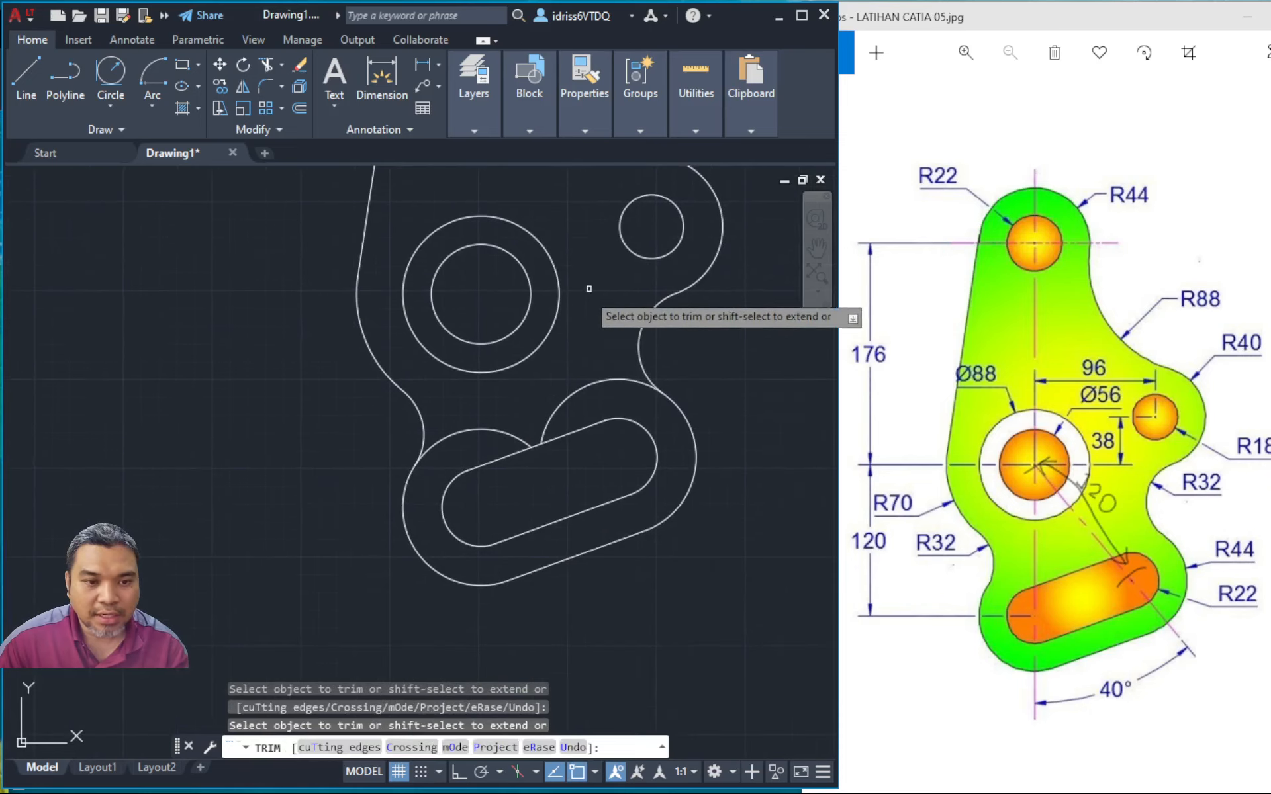
{"action": "left_click", "coordinate": [602, 381]}
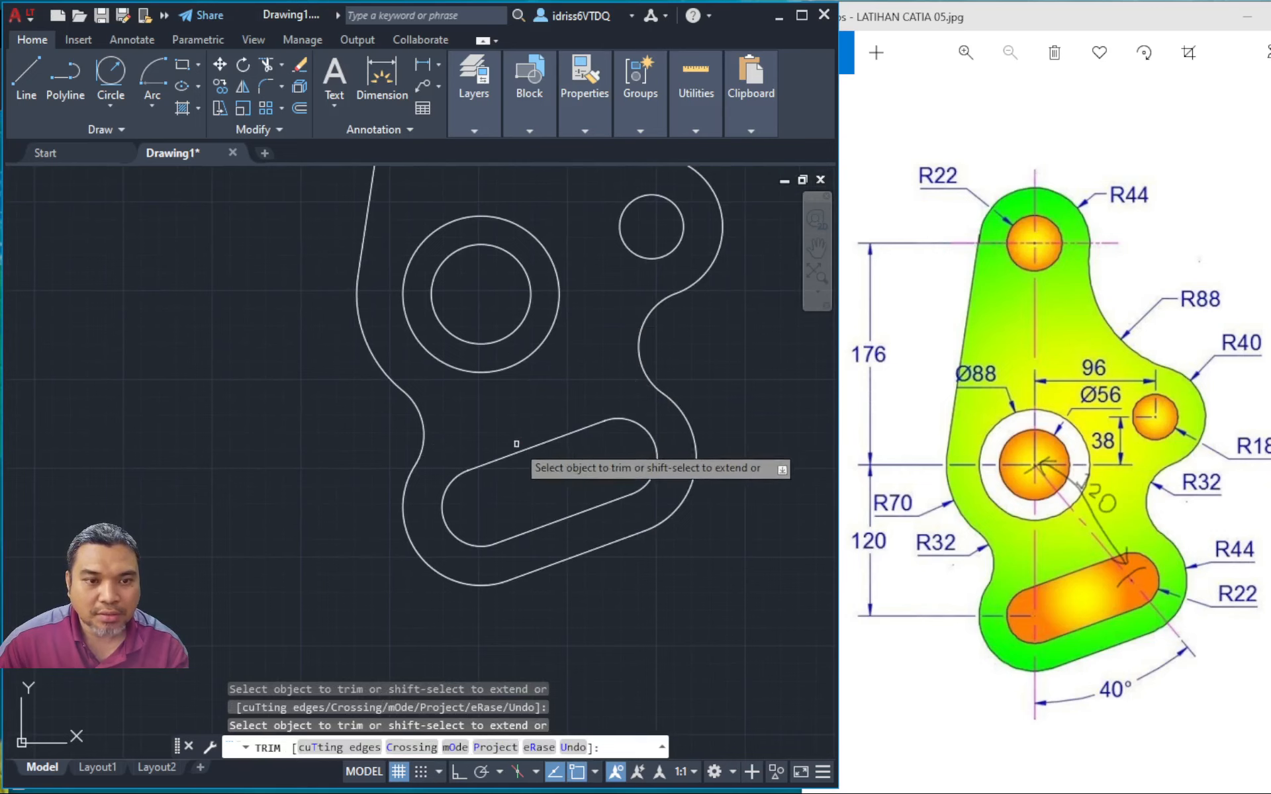
{"action": "middle_click_drag", "start_coordinate": [537, 375], "coordinate": [517, 449]}
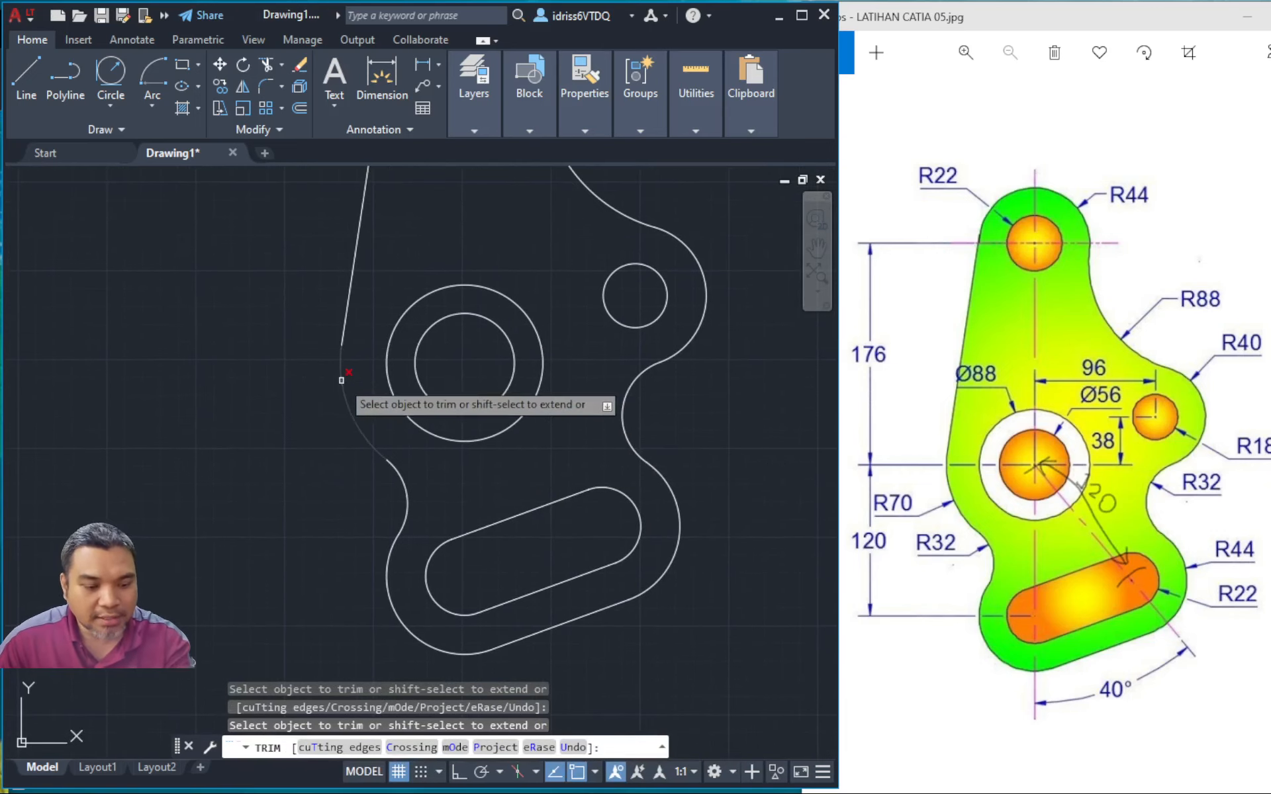
{"action": "key", "text": "Escape"}
{"action": "scroll", "coordinate": [329, 387], "scroll_direction": "down", "scroll_amount": 2}
{"action": "middle_click_drag", "start_coordinate": [309, 331], "coordinate": [420, 436]}
{"action": "scroll", "coordinate": [507, 441], "scroll_direction": "up", "scroll_amount": 2}
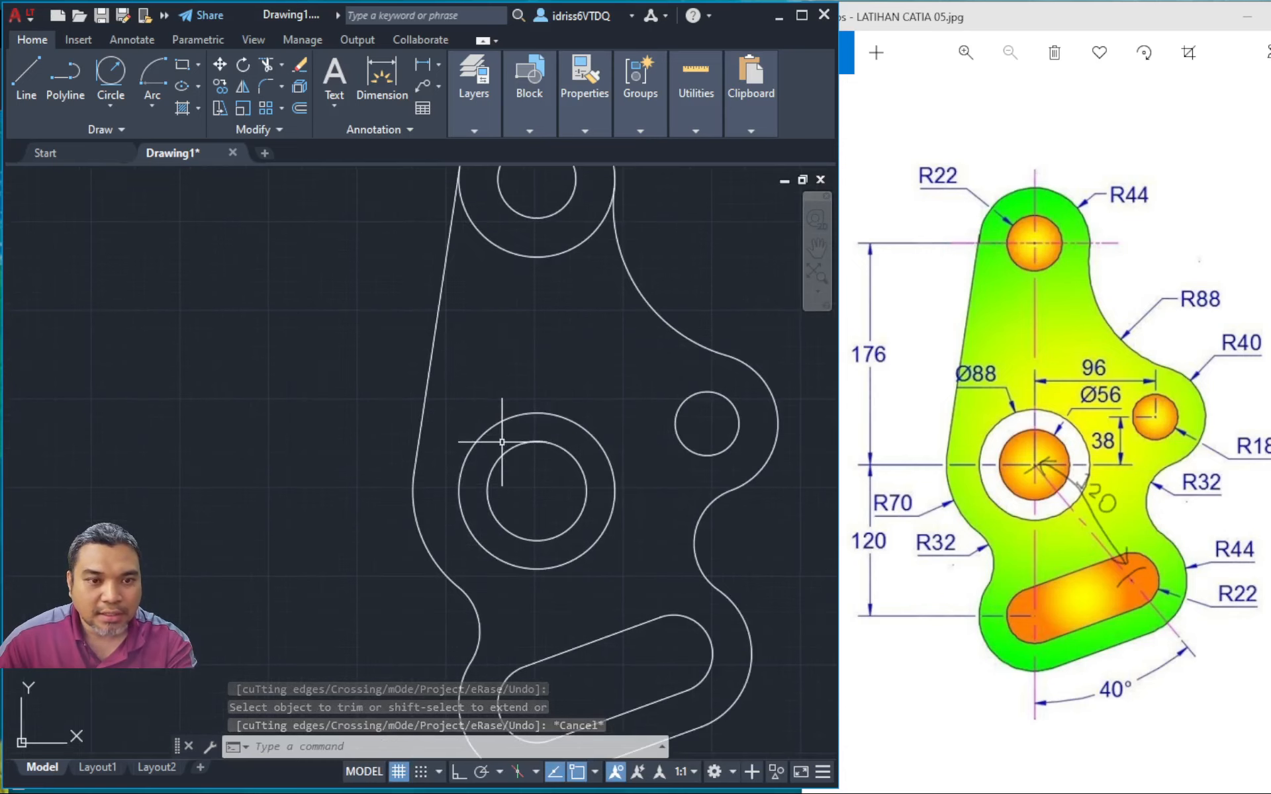
{"action": "scroll", "coordinate": [498, 456], "scroll_direction": "down", "scroll_amount": 2}
{"action": "middle_click_drag", "start_coordinate": [713, 475], "coordinate": [699, 459]}
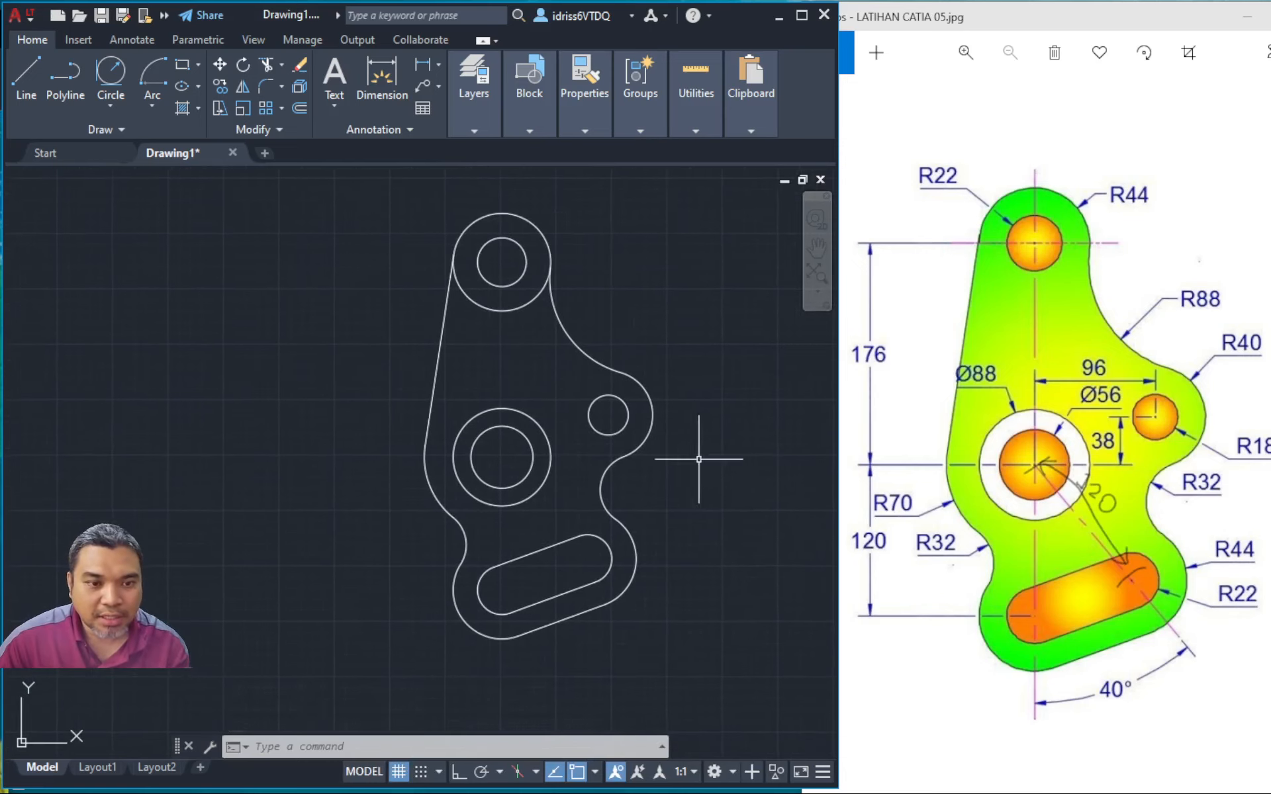